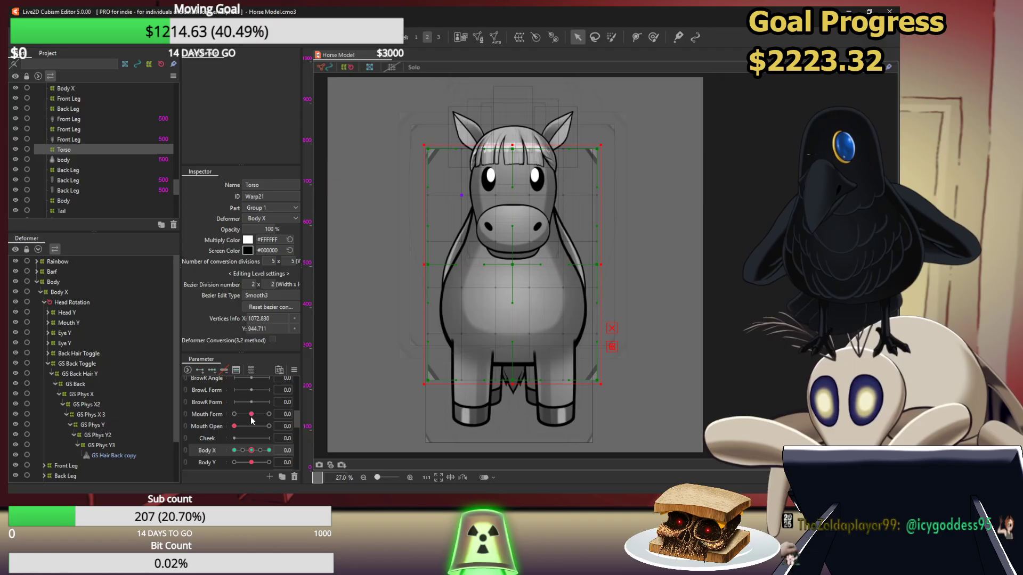
Set the Hair Phys Y 2 parameter to 0
scroll(251, 419, "down", 3)
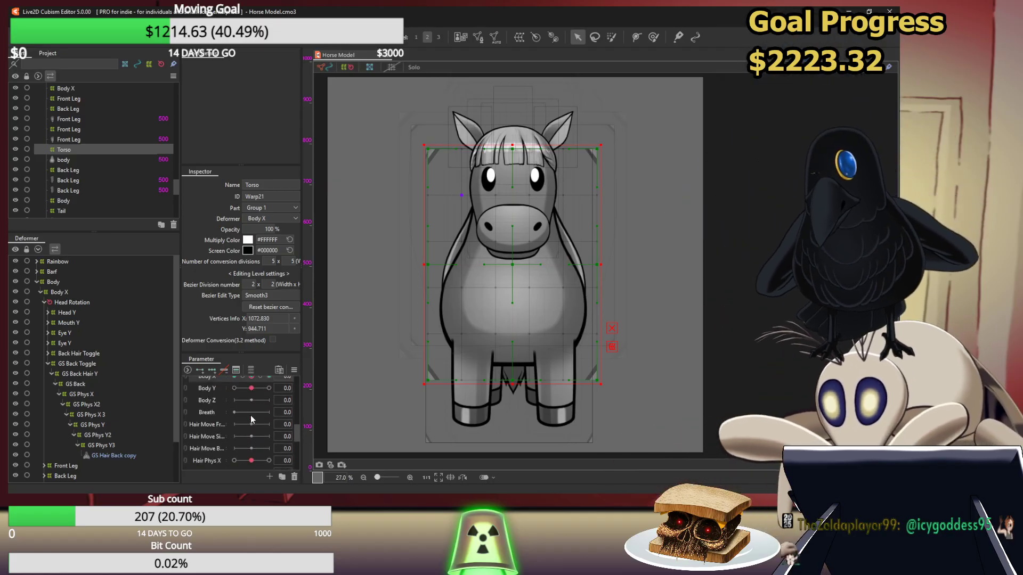
scroll(252, 420, "down", 3)
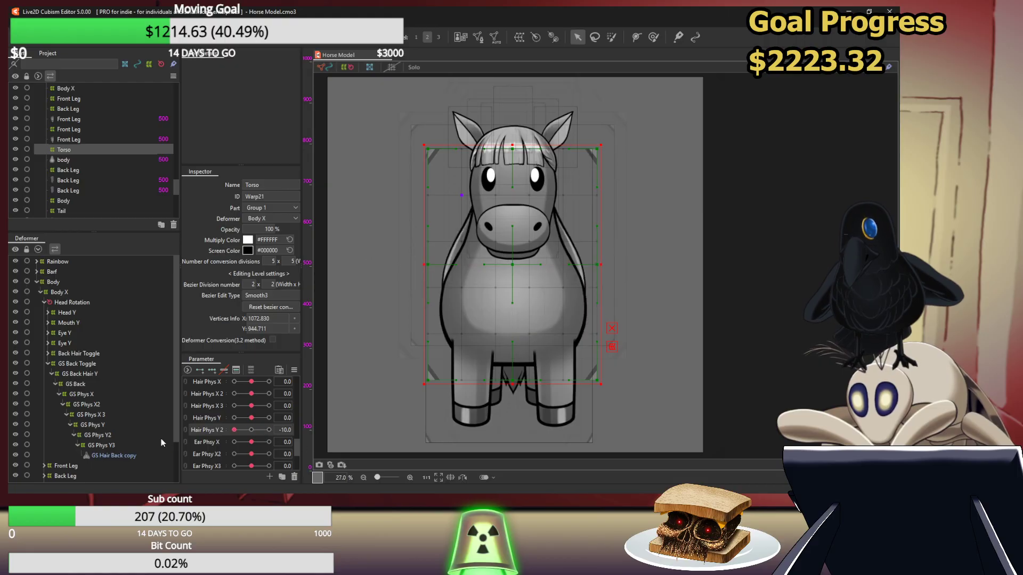
left_click(254, 430)
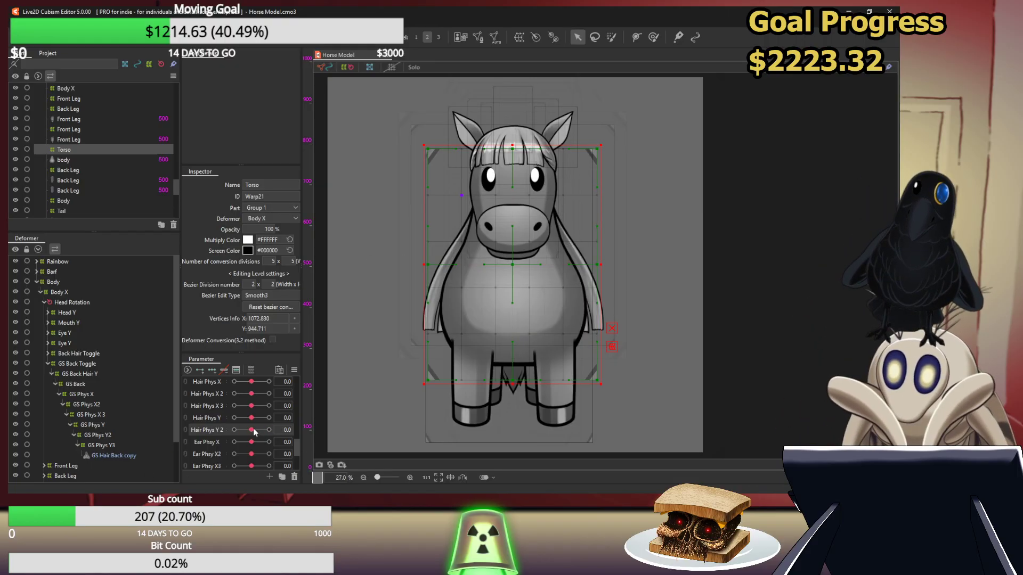
Preview the Mohawk and GS hairstyle toggles on the model in the physics settings
left_click(74, 23)
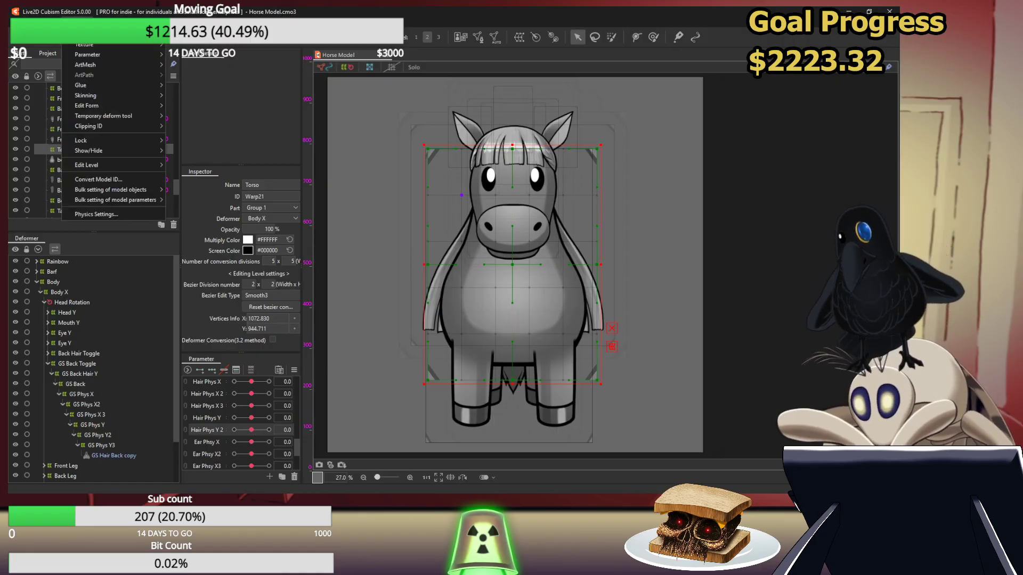
left_click(97, 214)
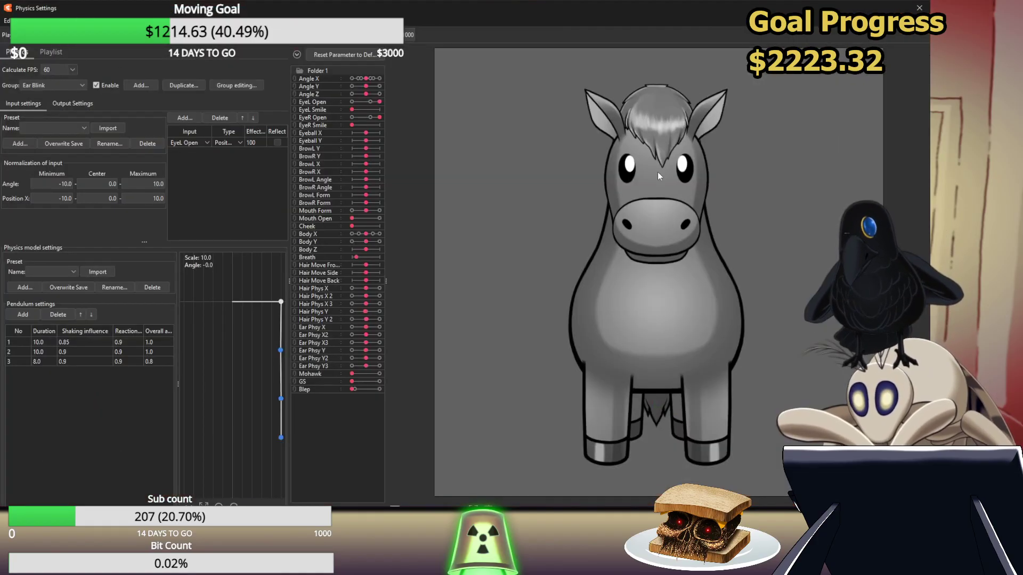
left_click(380, 374)
left_click(351, 374)
left_click(380, 381)
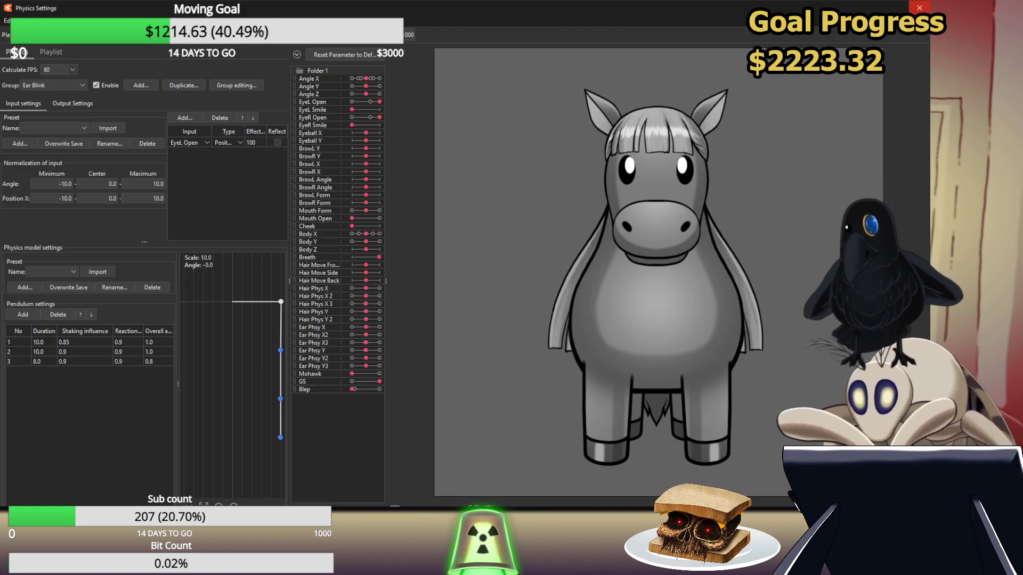
left_click(919, 8)
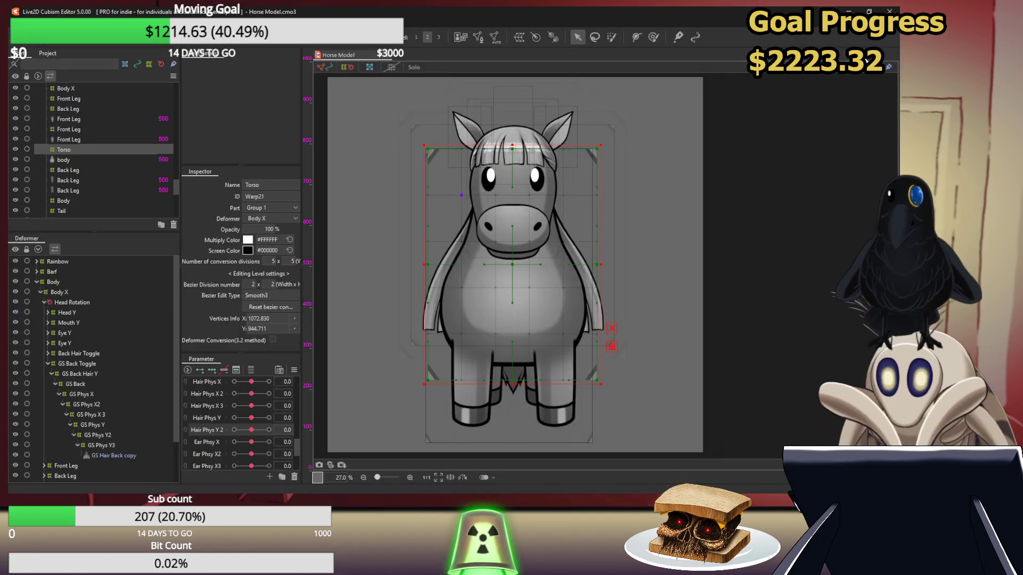
Examine the Tail, Head and Ear Cup meshes in the project and their placement in the deformer hierarchy
left_click(799, 253)
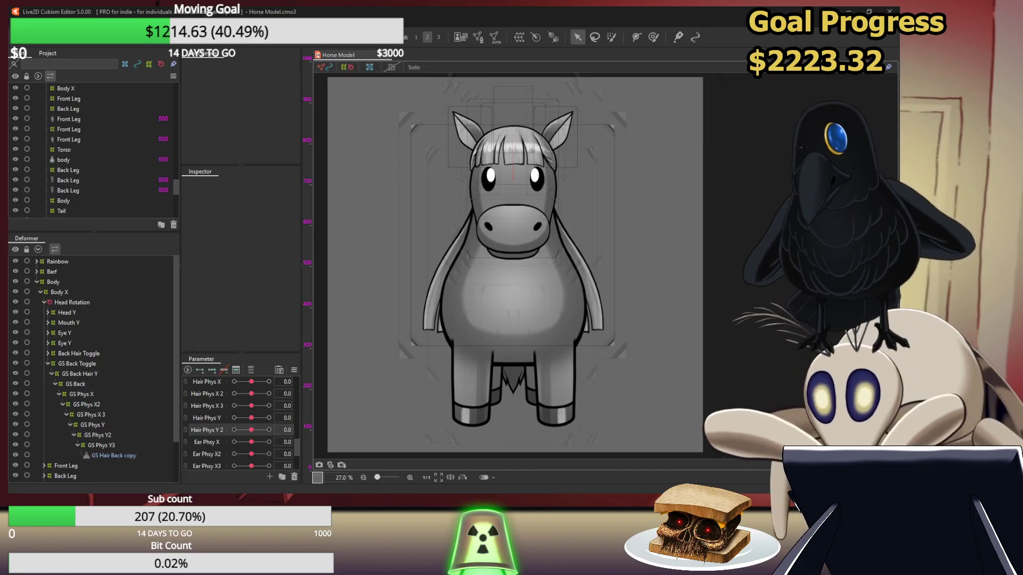
left_click_drag(296, 450, 299, 474)
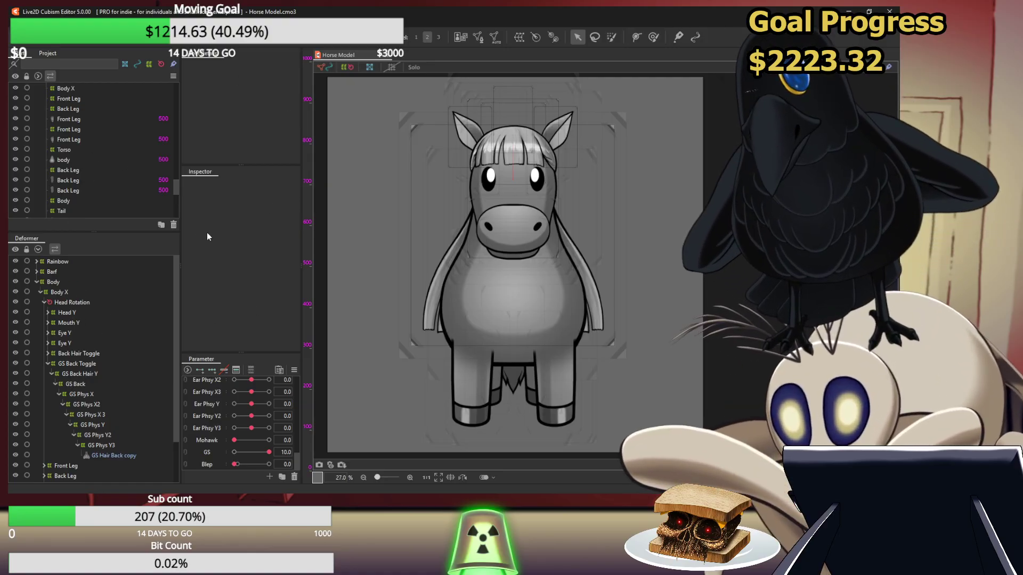
scroll(76, 152, "down", 5)
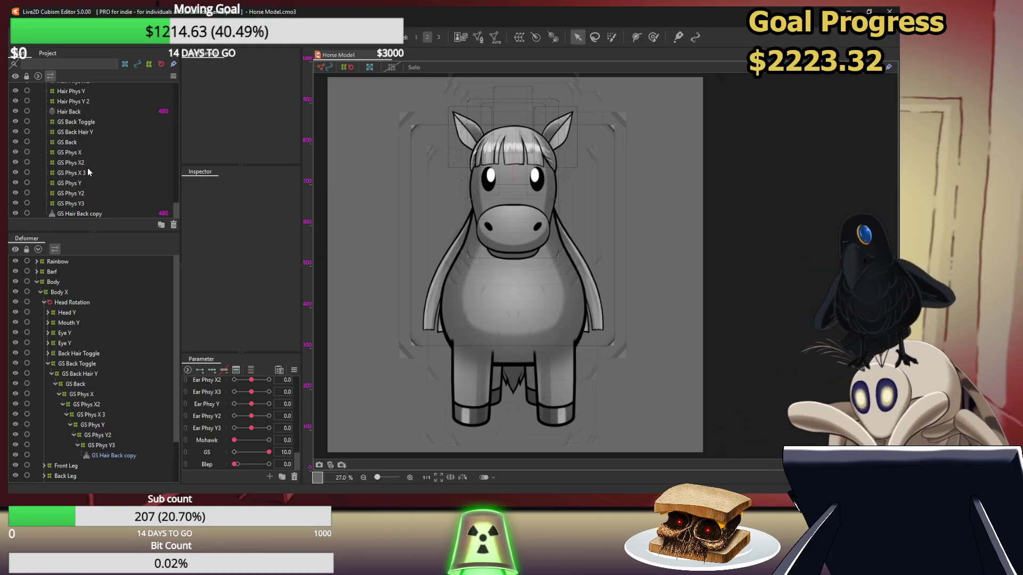
scroll(64, 149, "up", 5)
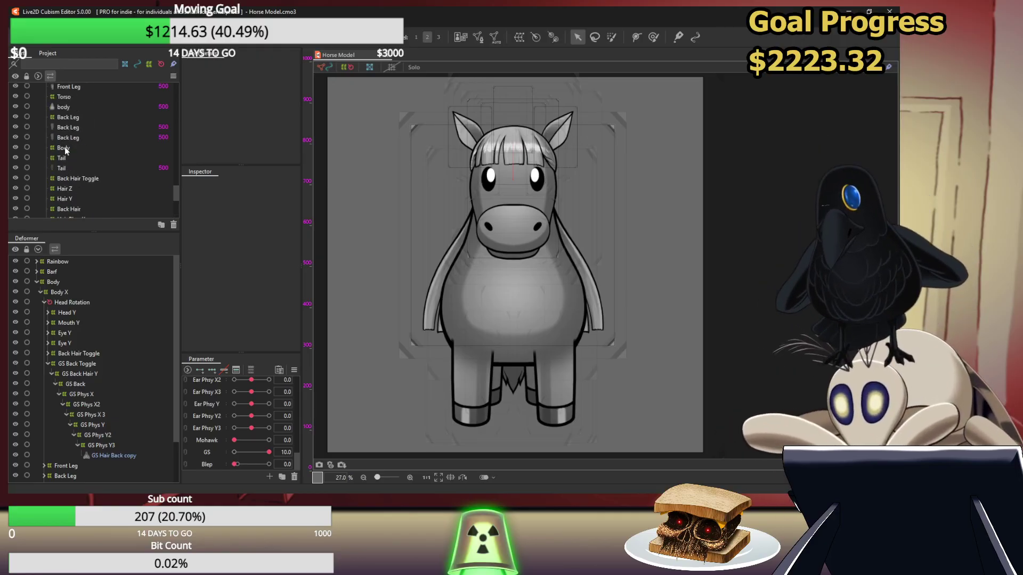
left_click(62, 168)
scroll(63, 159, "up", 2)
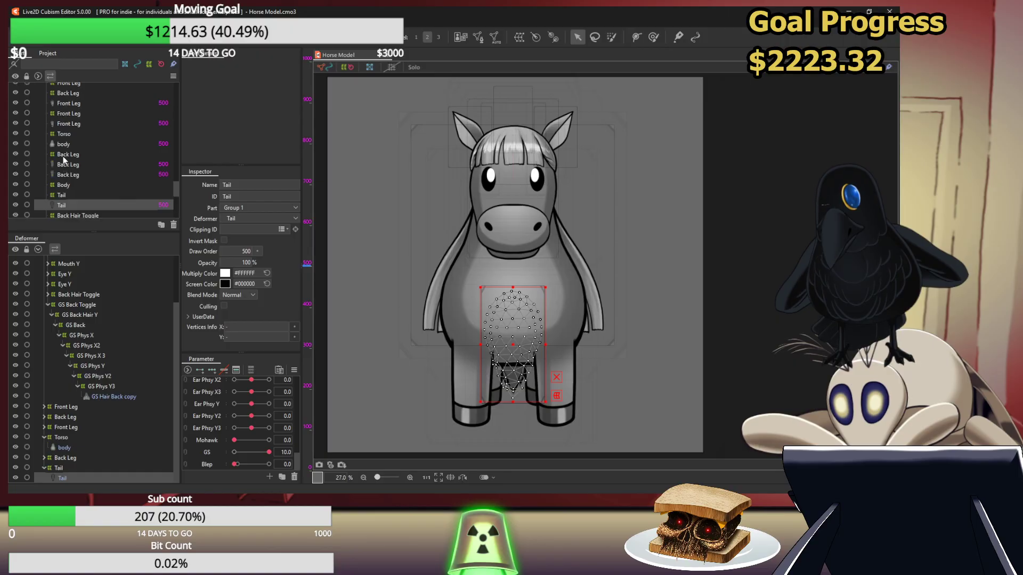
scroll(62, 181, "up", 1)
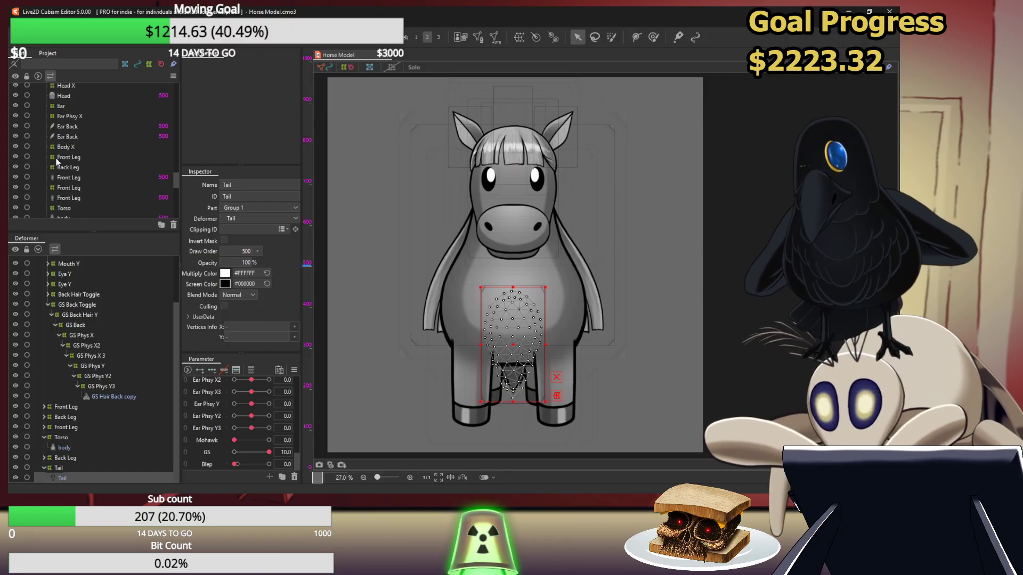
scroll(59, 123, "up", 2)
left_click(62, 134)
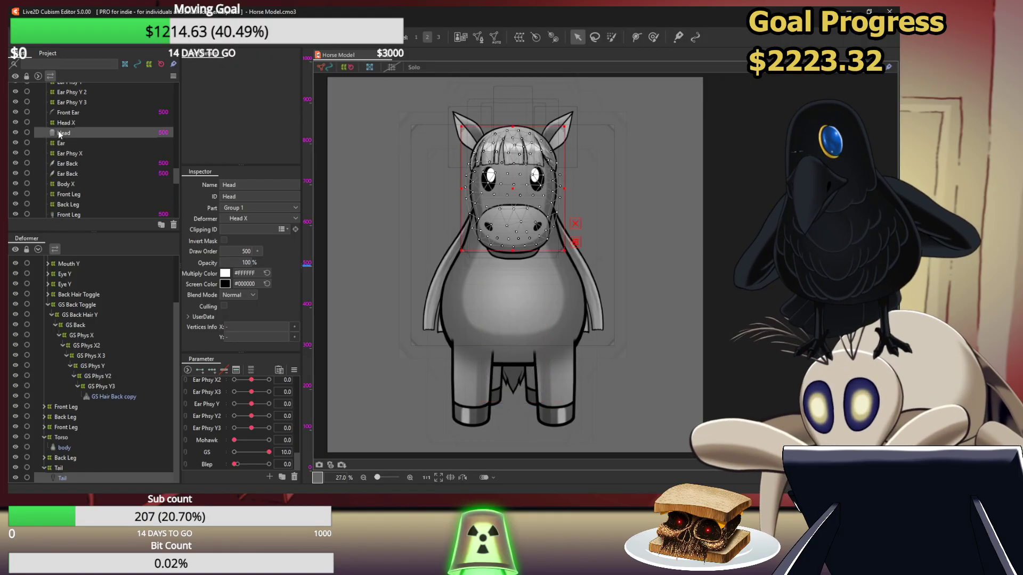
scroll(62, 134, "up", 2)
scroll(63, 133, "up", 2)
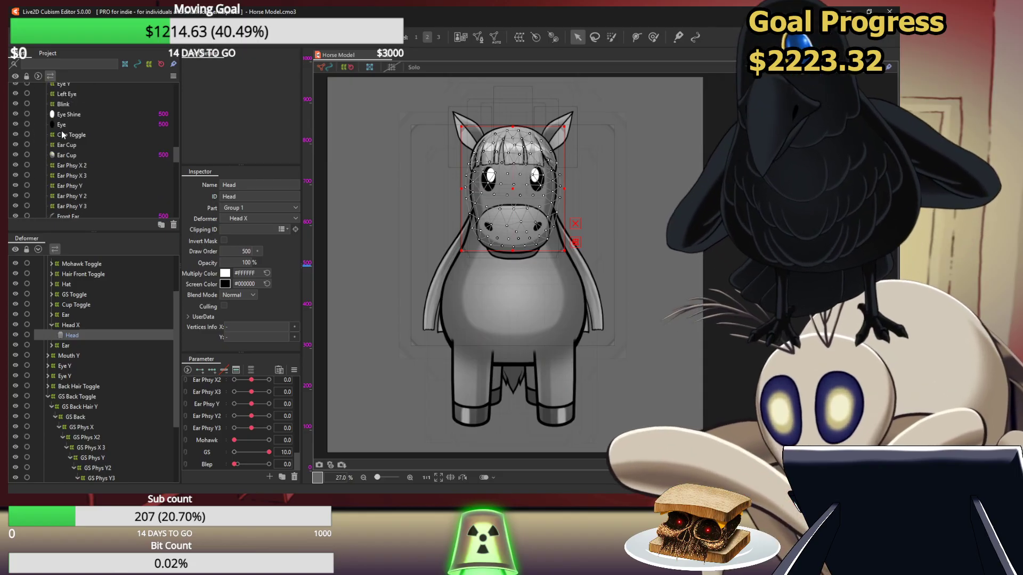
left_click(62, 155)
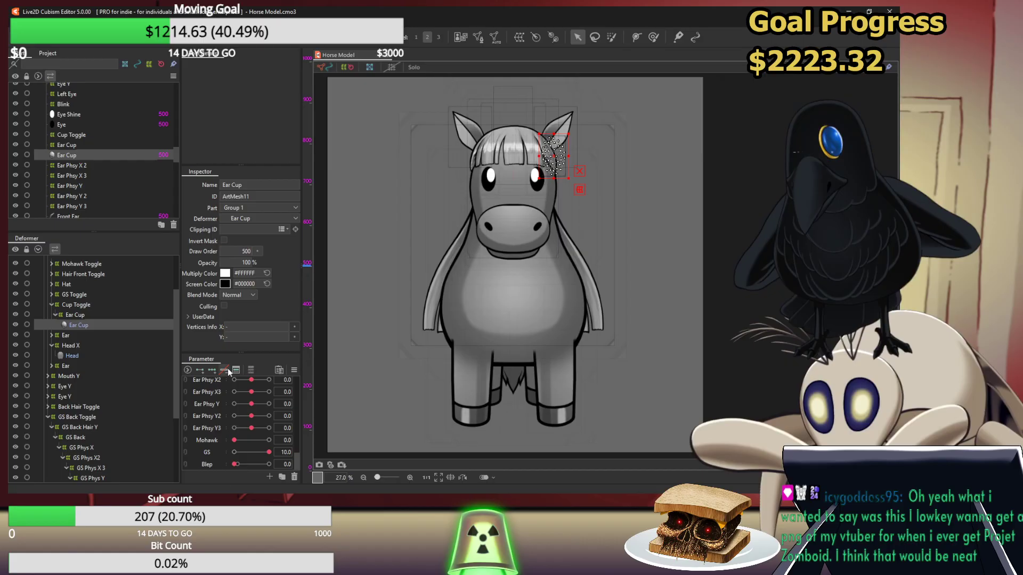
Add a new parameter named Hat directly after the GS parameter
left_click(294, 370)
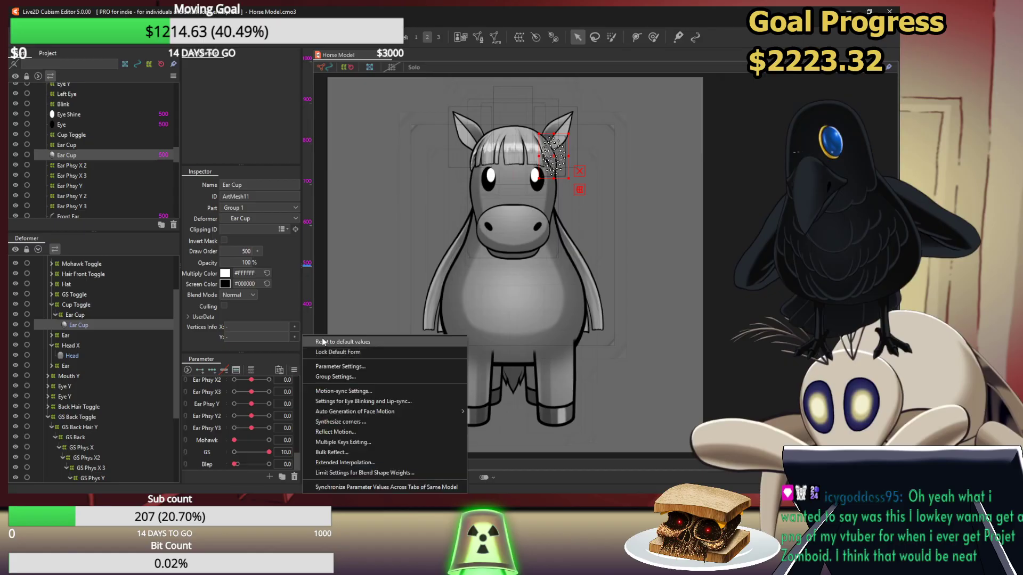
left_click(244, 354)
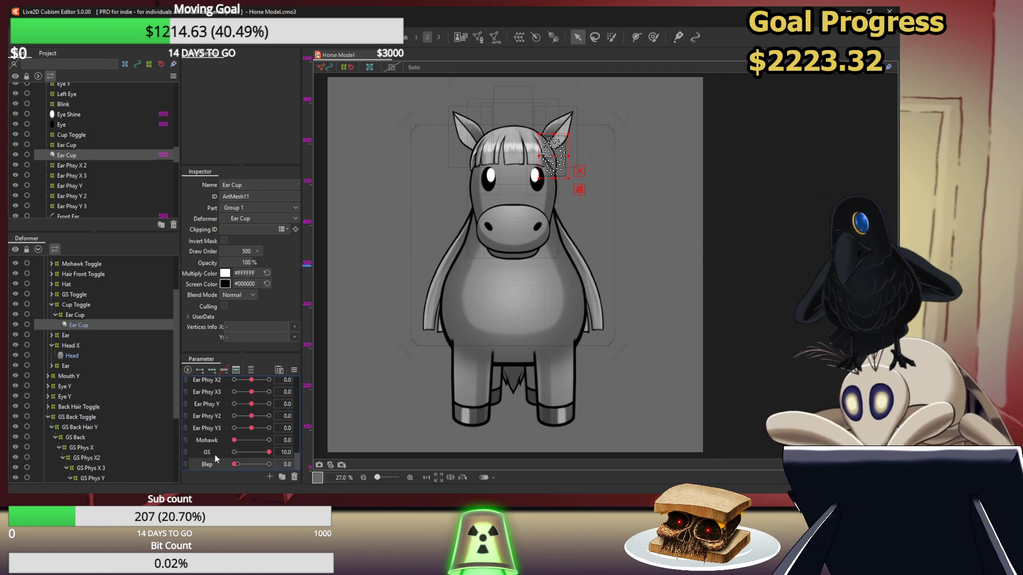
left_click(214, 453)
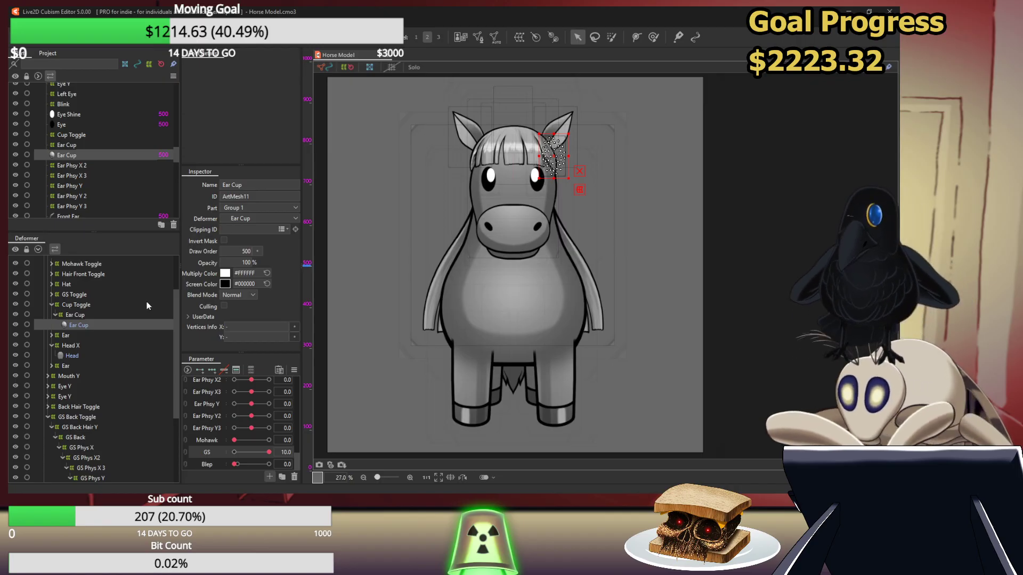
left_click(427, 309)
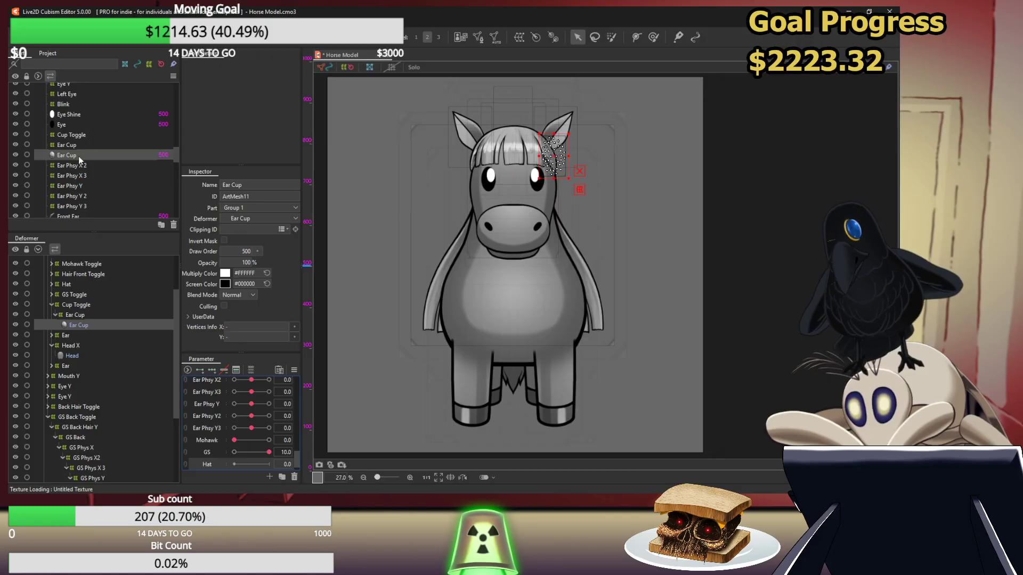
Give the Hat warp deformer two keys on the Hat parameter and set its opacity to 100% at Hat value 10
scroll(78, 158, "down", 2)
scroll(79, 156, "down", 3)
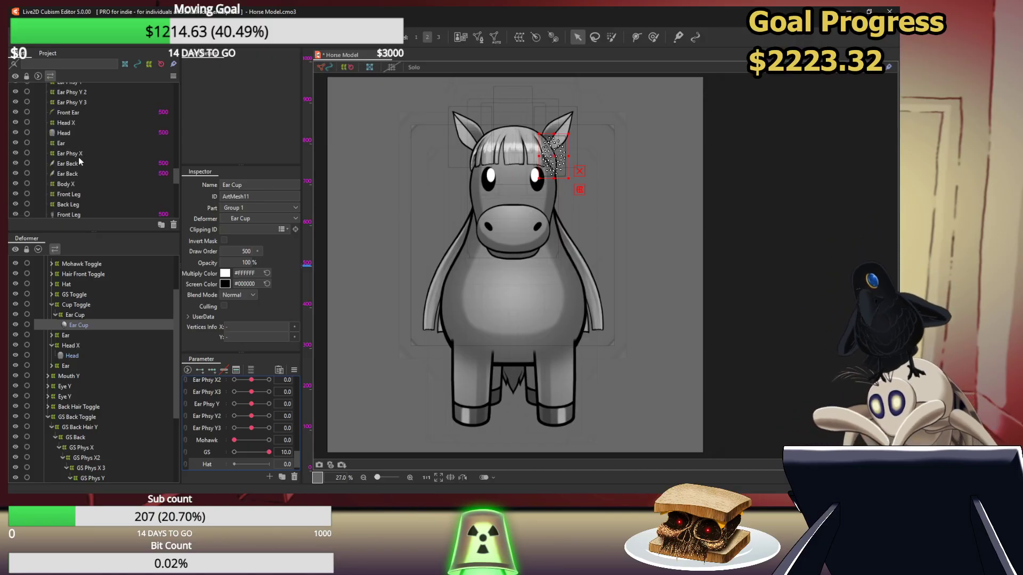
left_click(65, 133)
scroll(66, 134, "up", 5)
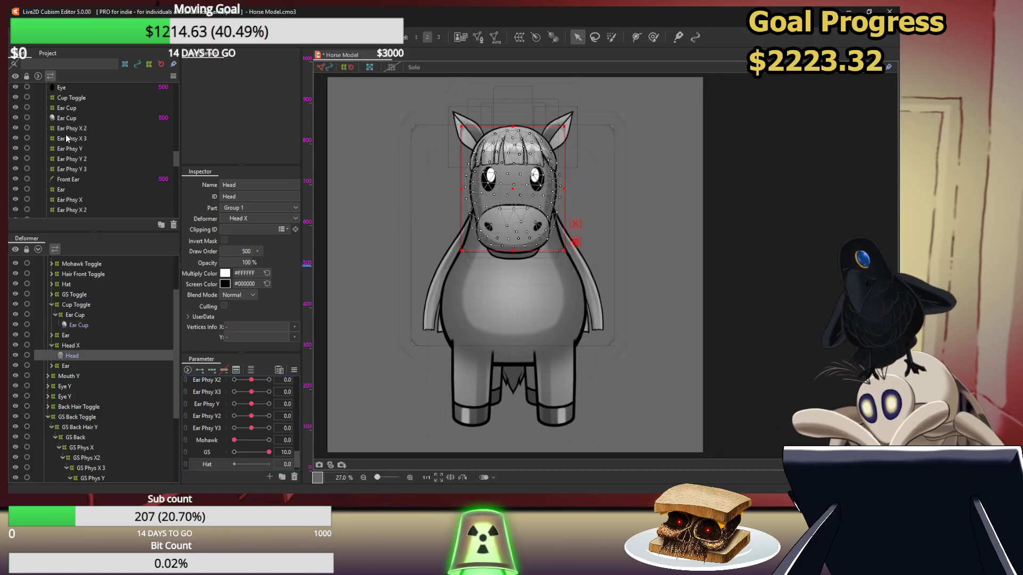
scroll(65, 134, "up", 4)
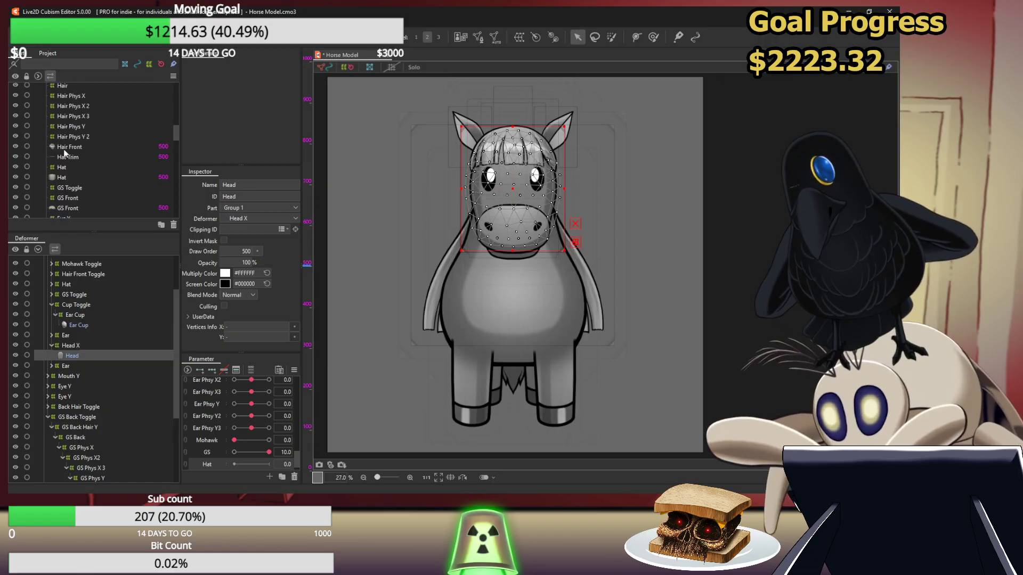
left_click(62, 177)
left_click(61, 167)
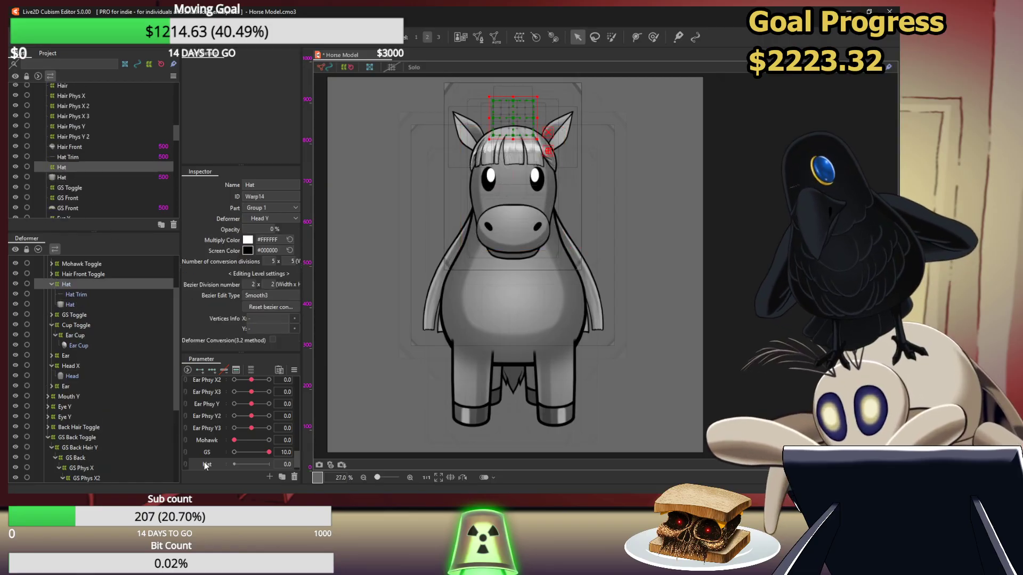
left_click(201, 372)
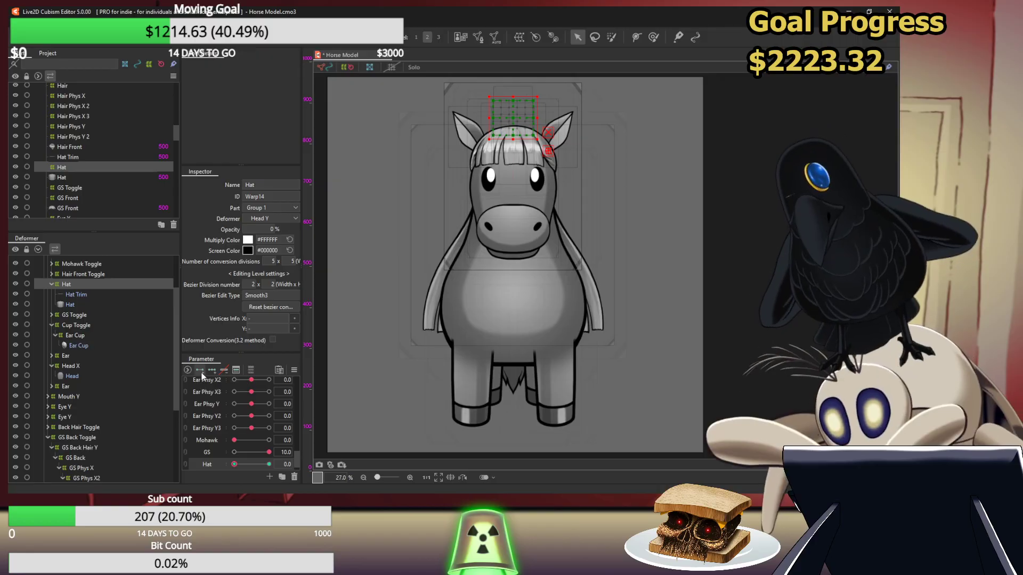
left_click_drag(234, 464, 545, 467)
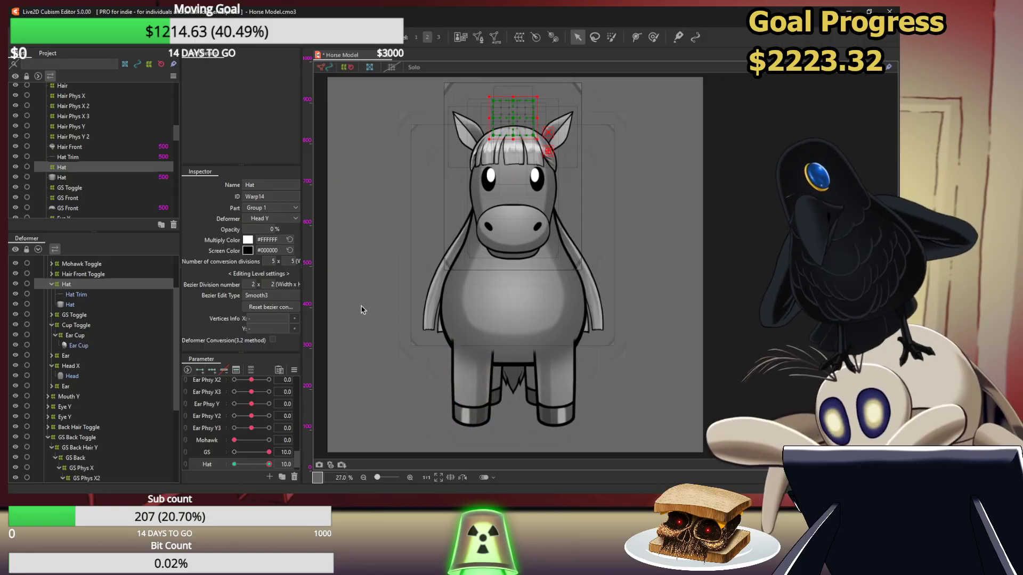
left_click_drag(271, 233, 273, 232)
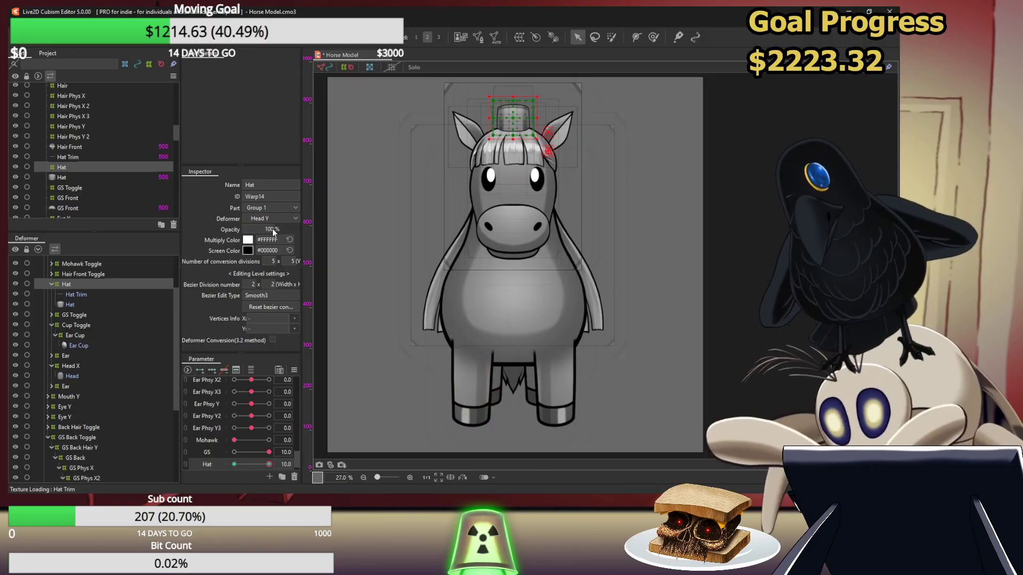
Create a warp deformer named Hat X around the Hat Trim and Hat meshes, inside the Hat deformer
left_click(76, 295)
left_click(75, 308, "ctrl")
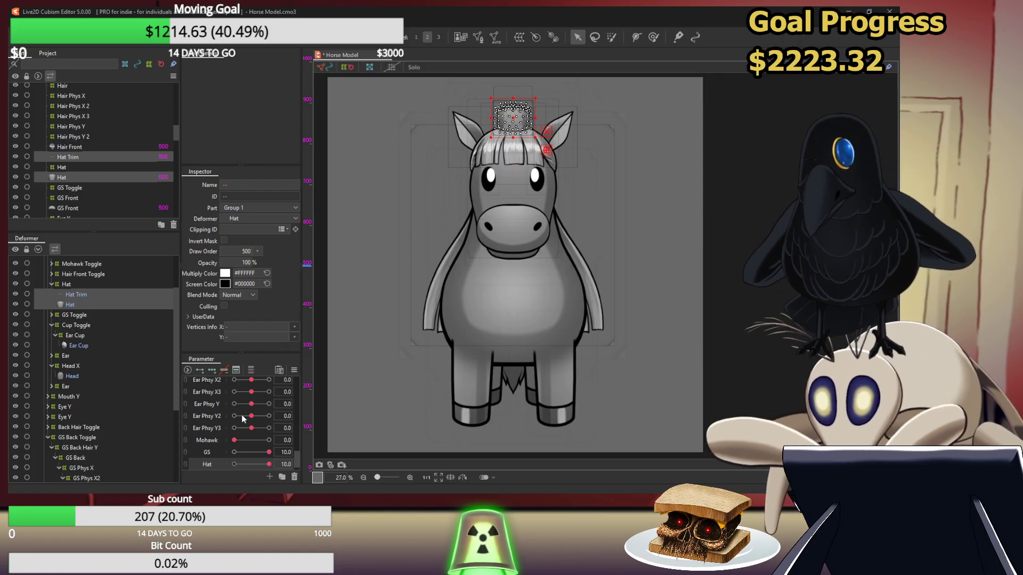
left_click(299, 400)
Preview the hat's motion with Angle Y at -30 and return Angle Y to 0
scroll(247, 402, "up", 10)
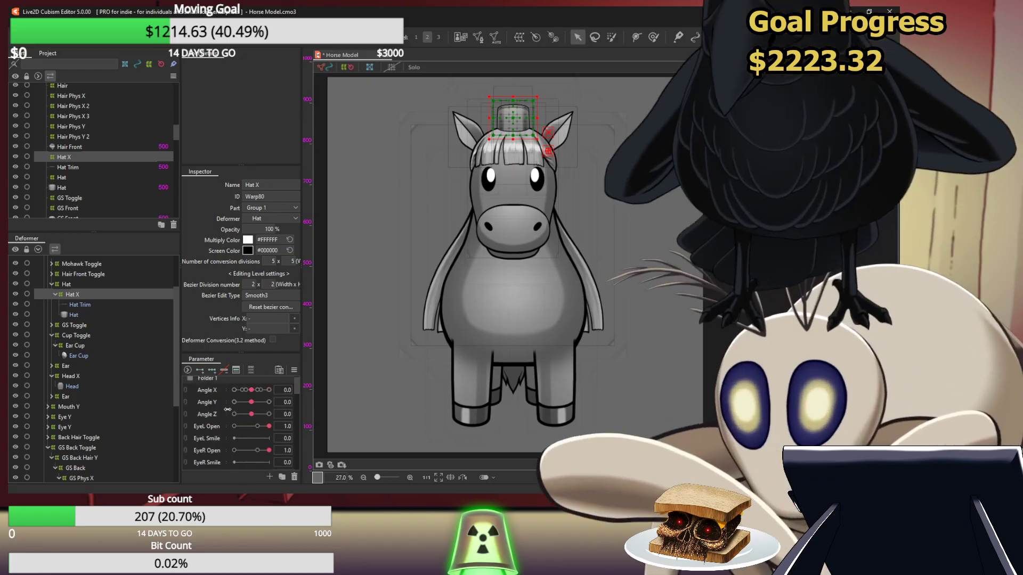
left_click_drag(248, 408, 350, 398)
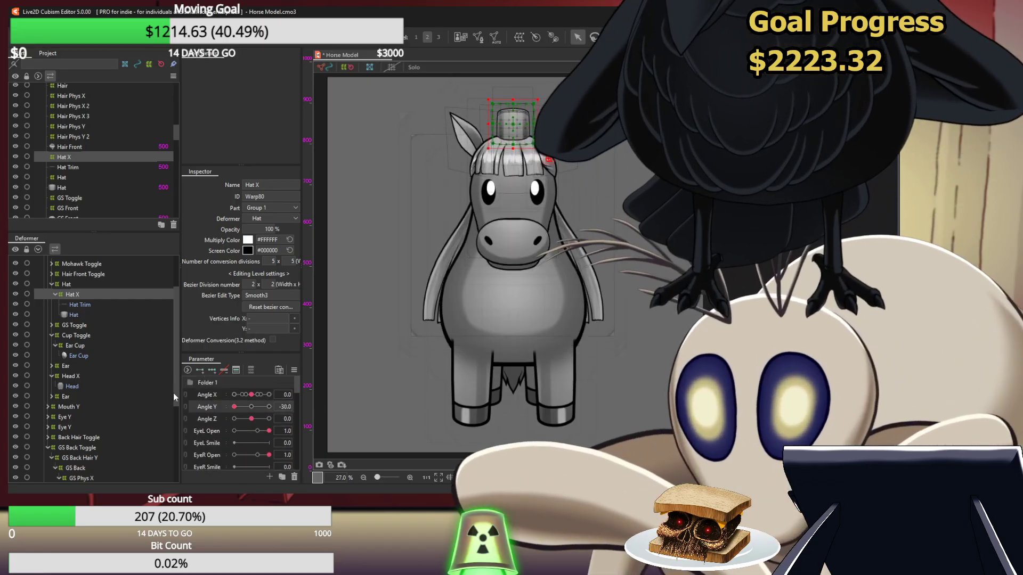
scroll(515, 117, "up", 4)
left_click_drag(513, 117, 519, 203)
left_click(251, 406)
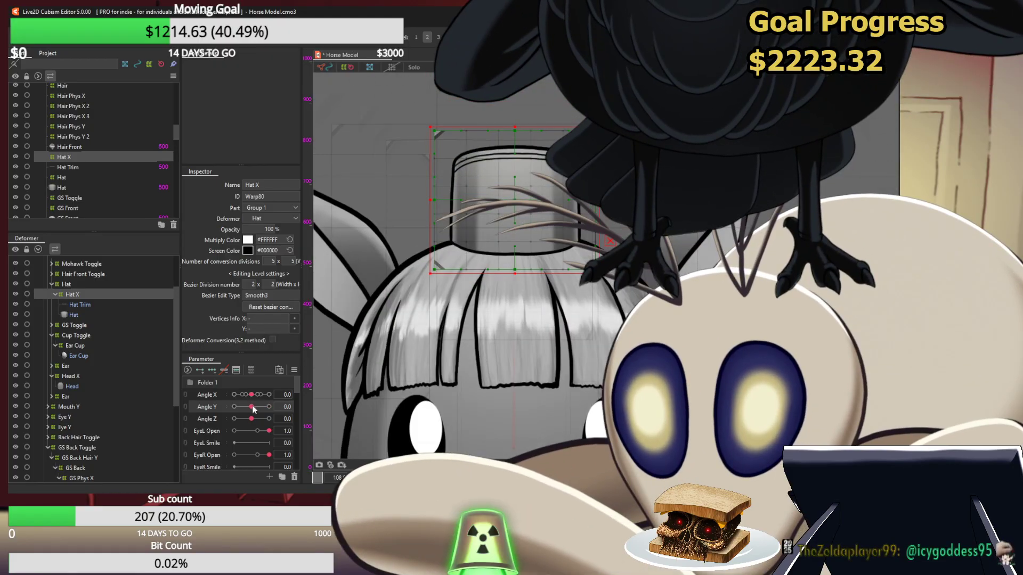
Add three Angle X keys to the Hat X deformer and, at Angle X 30, shift it towards the head's turn with a slight tilt
left_click(211, 396)
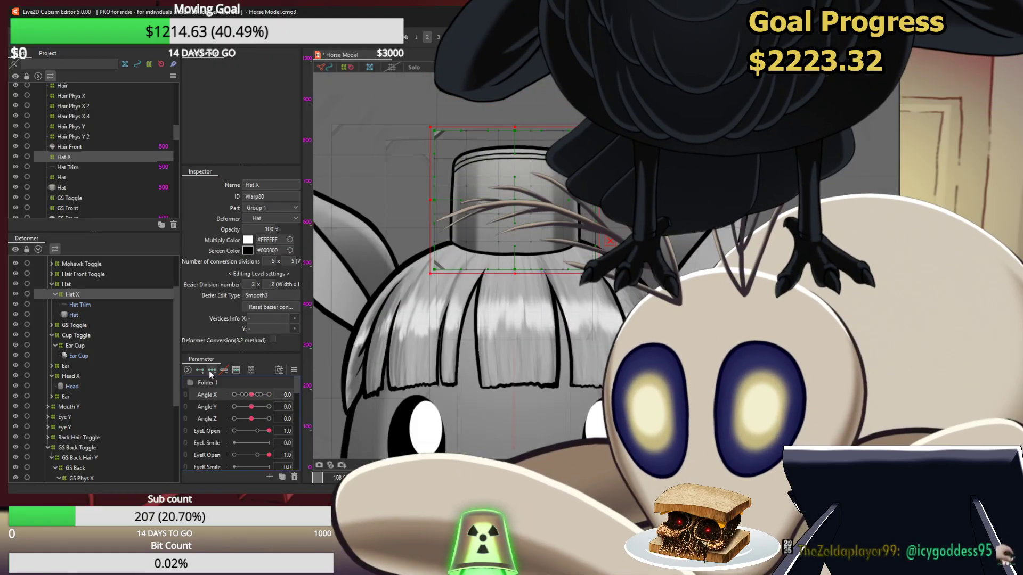
left_click(269, 394)
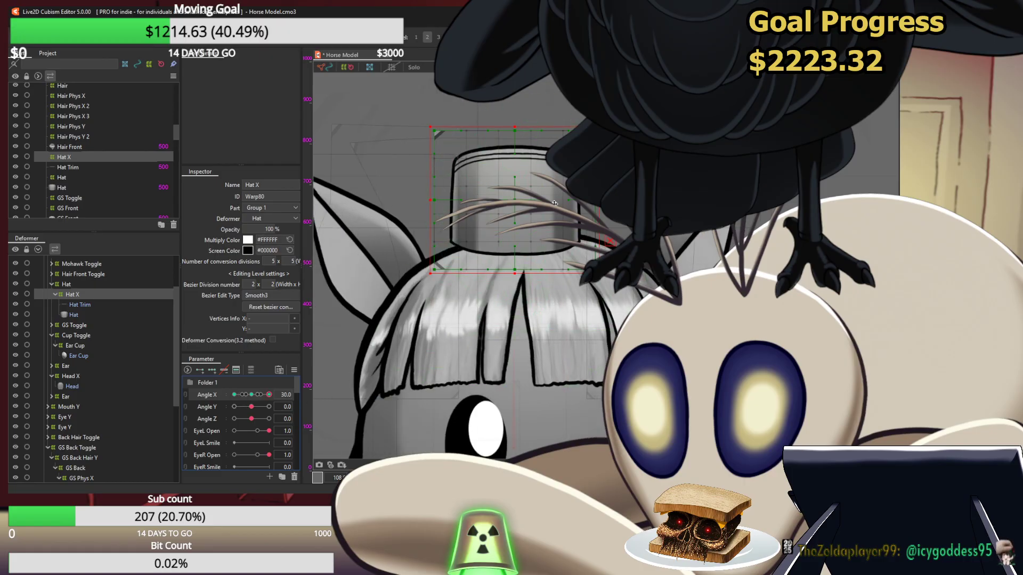
left_click_drag(516, 200, 537, 201)
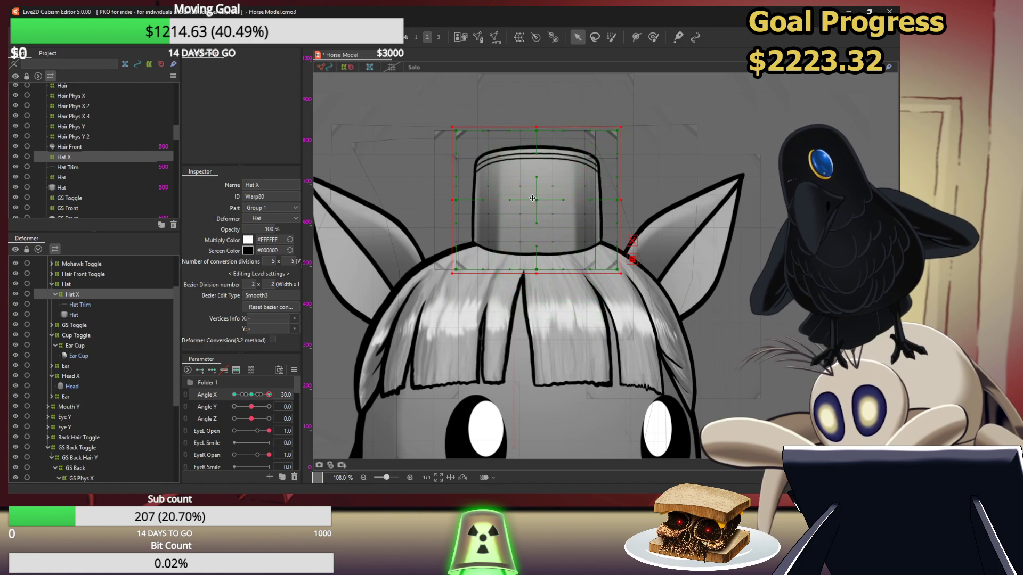
left_click_drag(532, 199, 527, 199)
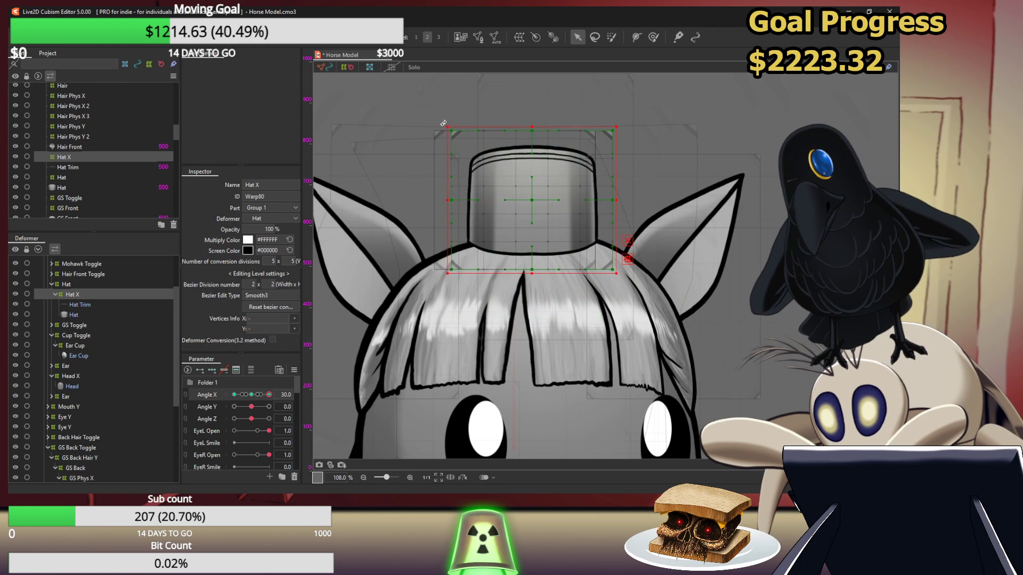
left_click_drag(443, 123, 442, 127)
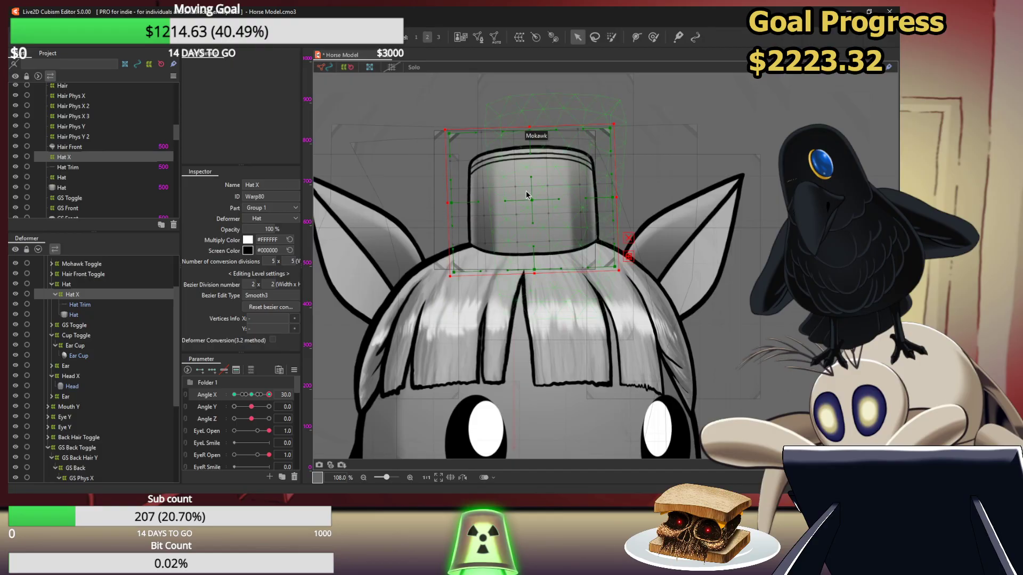
left_click_drag(531, 199, 528, 199)
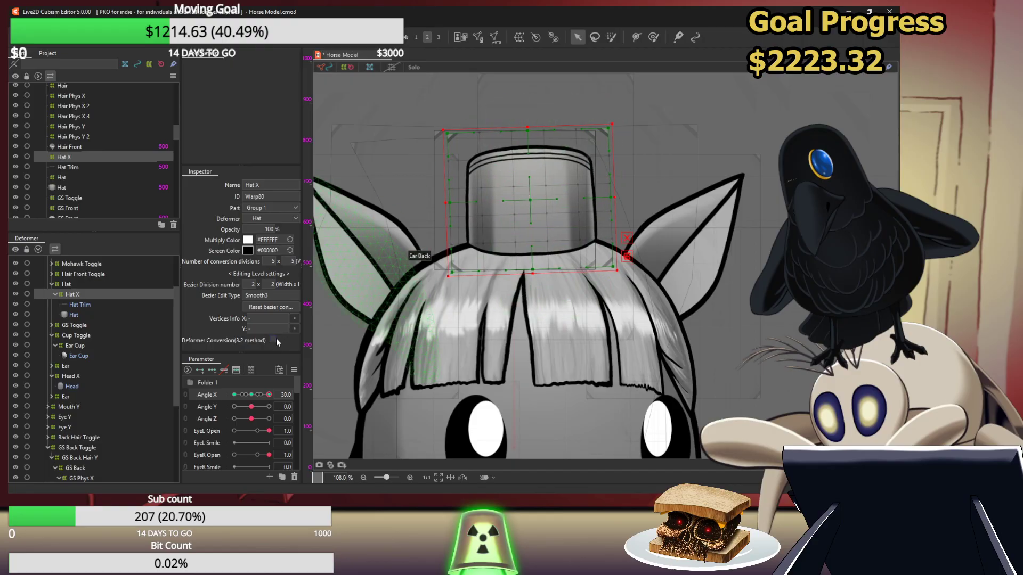
Reflect the Hat X deformer's Angle X motion to the opposite side, preview the head turning, and return Angle X to 0
left_click(293, 372)
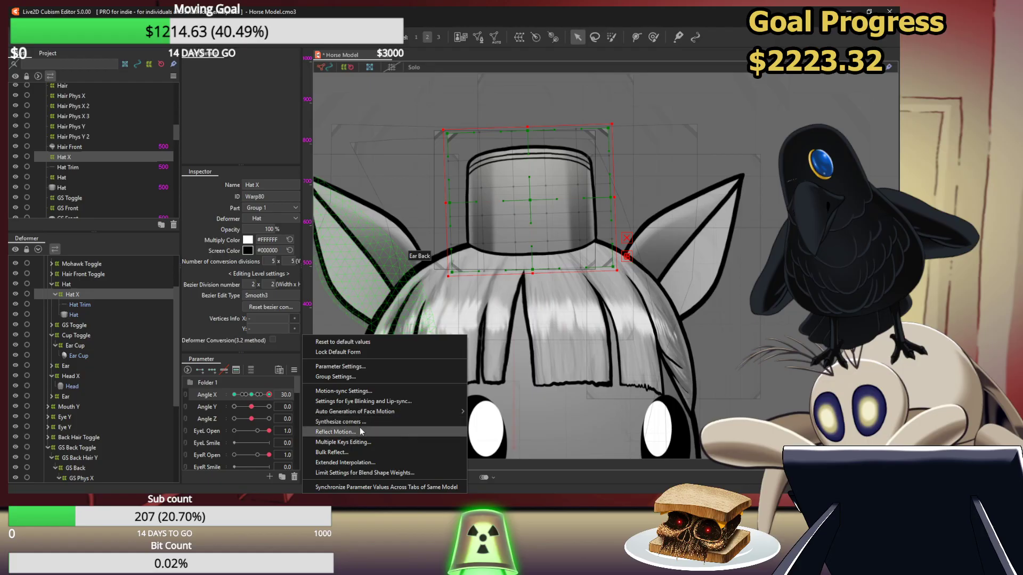
left_click(359, 427)
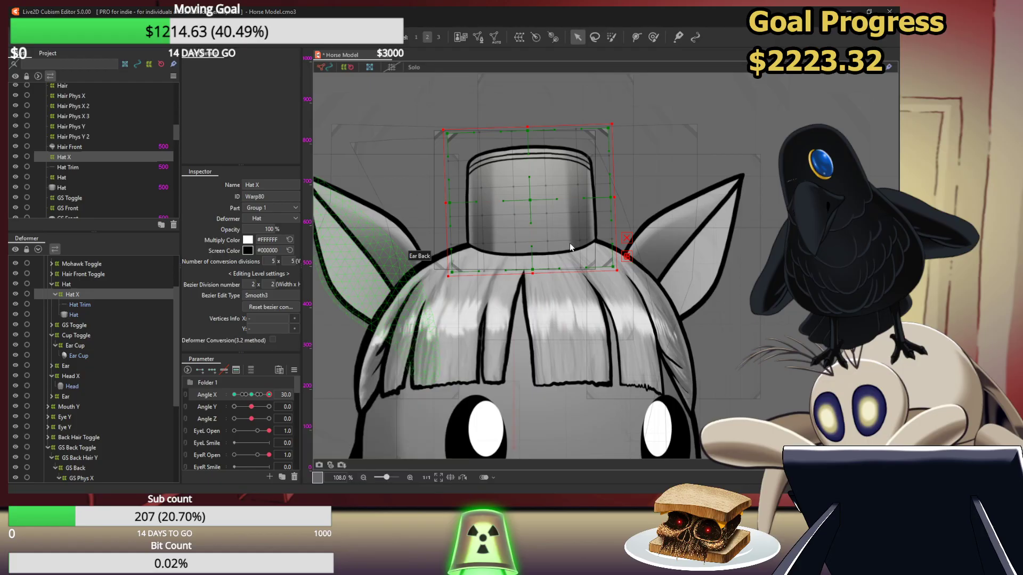
left_click(261, 395)
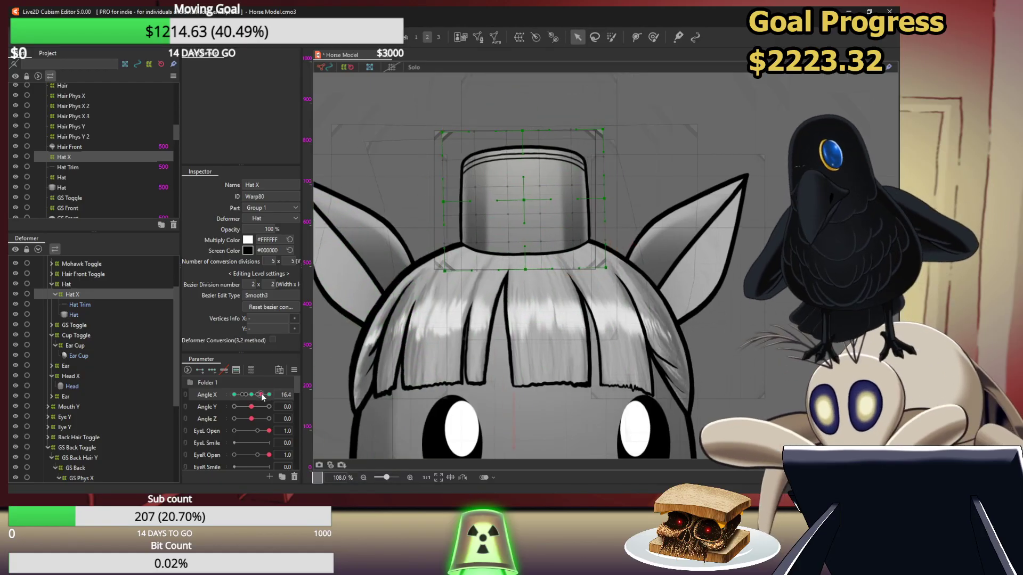
left_click_drag(261, 395, 354, 413)
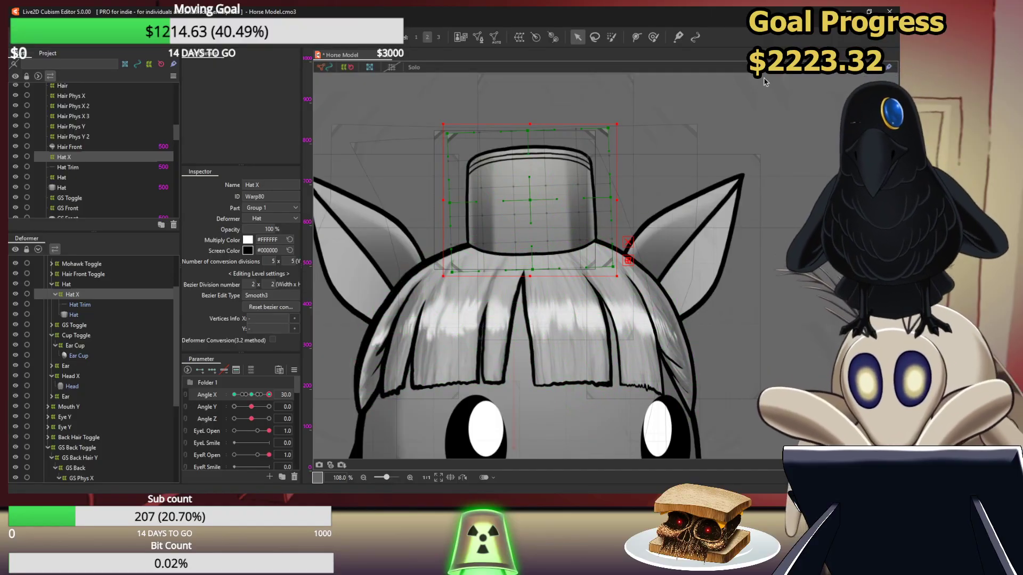
scroll(452, 362, "down", 3)
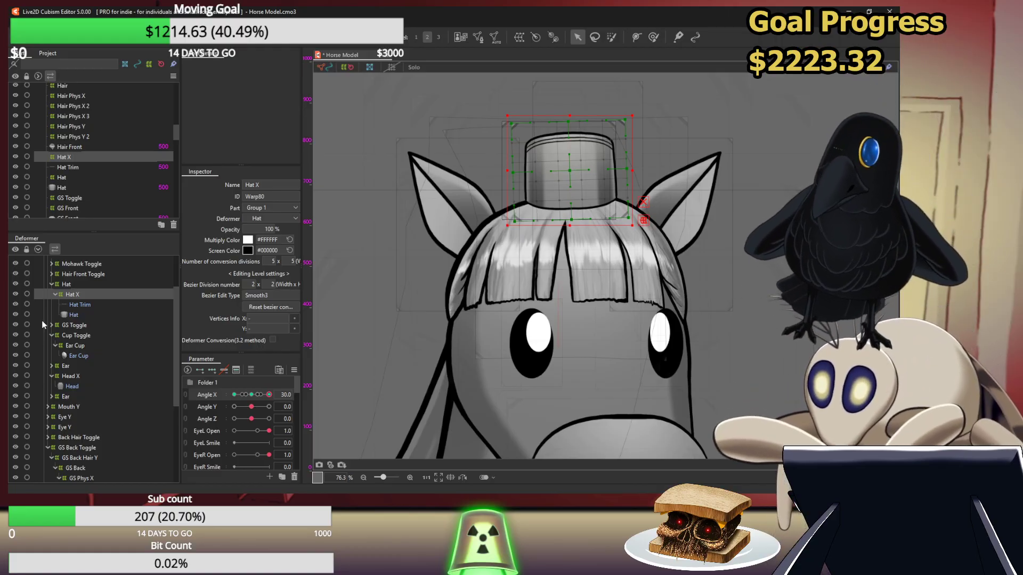
left_click(251, 395)
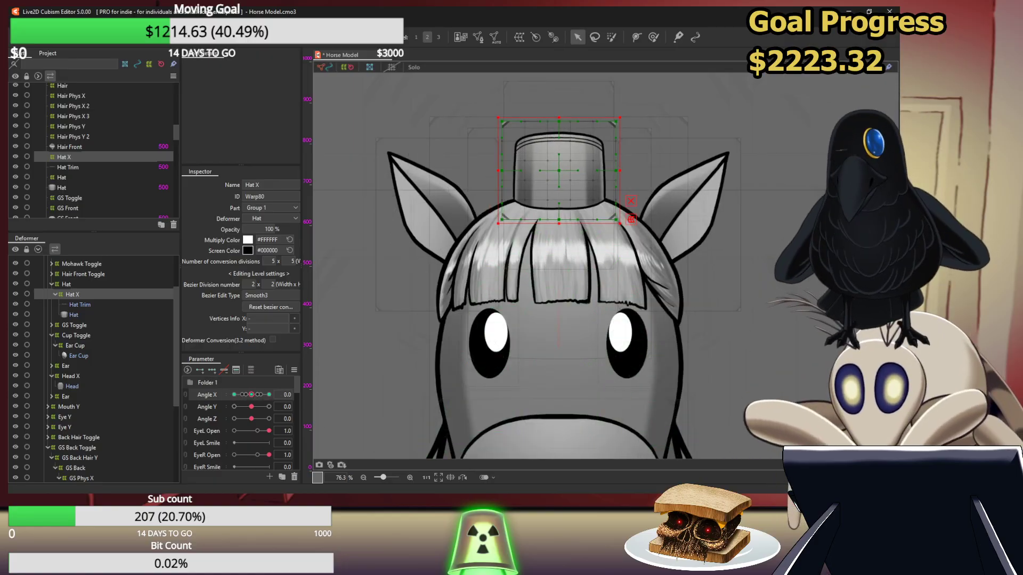
Create a warp deformer named Hat Y around the Hat Trim and Hat meshes, inside the Hat X deformer
left_click(77, 306)
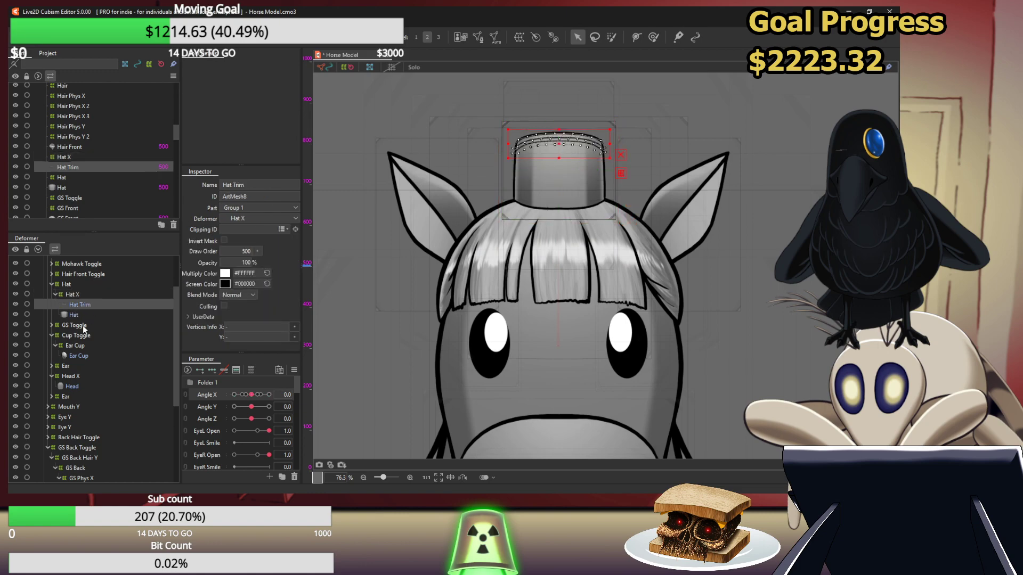
left_click(74, 315, "ctrl")
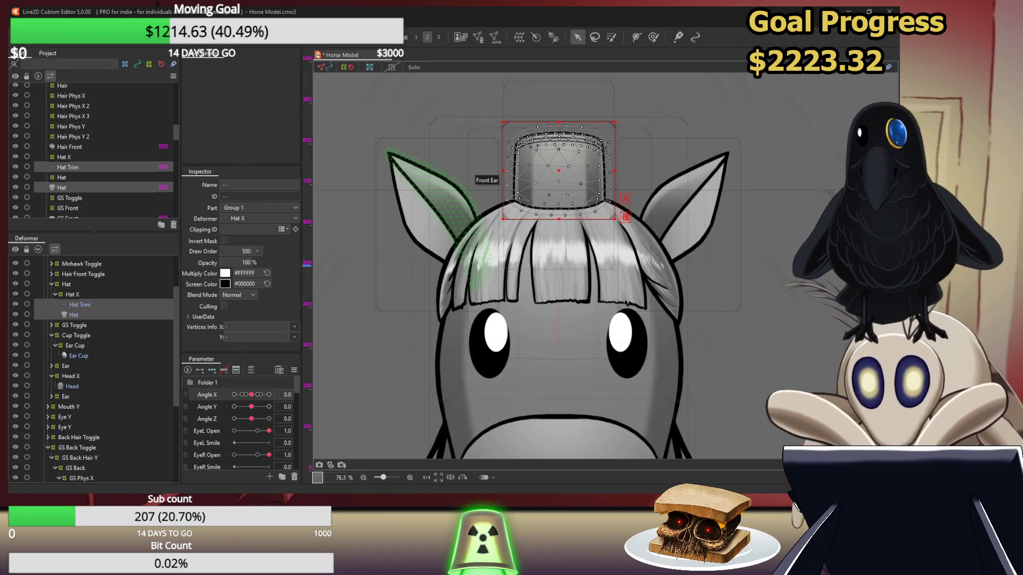
left_click(319, 402)
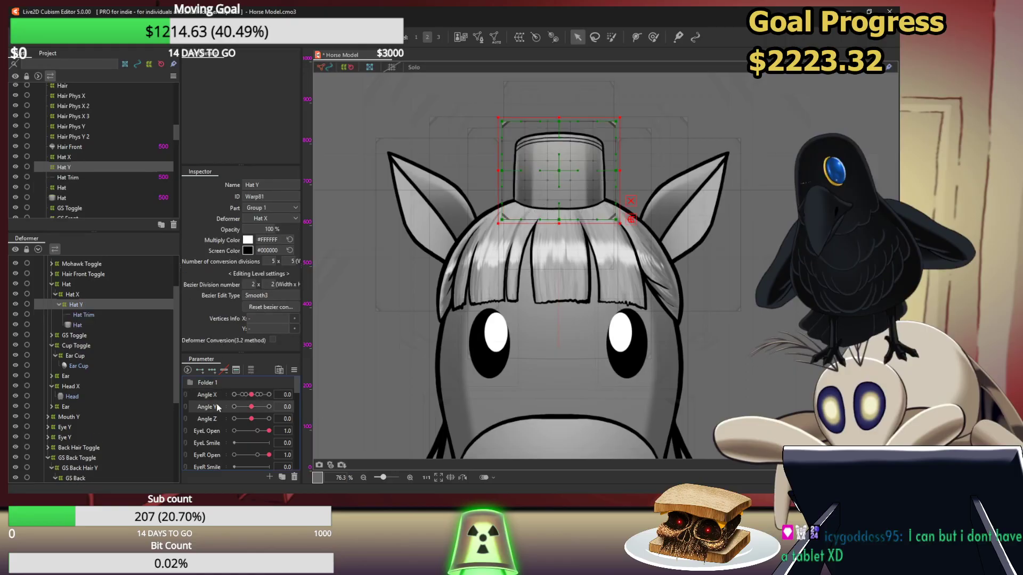
Add three Angle Y keys to the Hat Y deformer and lower the hat slightly at both Angle Y 30 and -30
left_click(212, 369)
left_click_drag(251, 406, 269, 407)
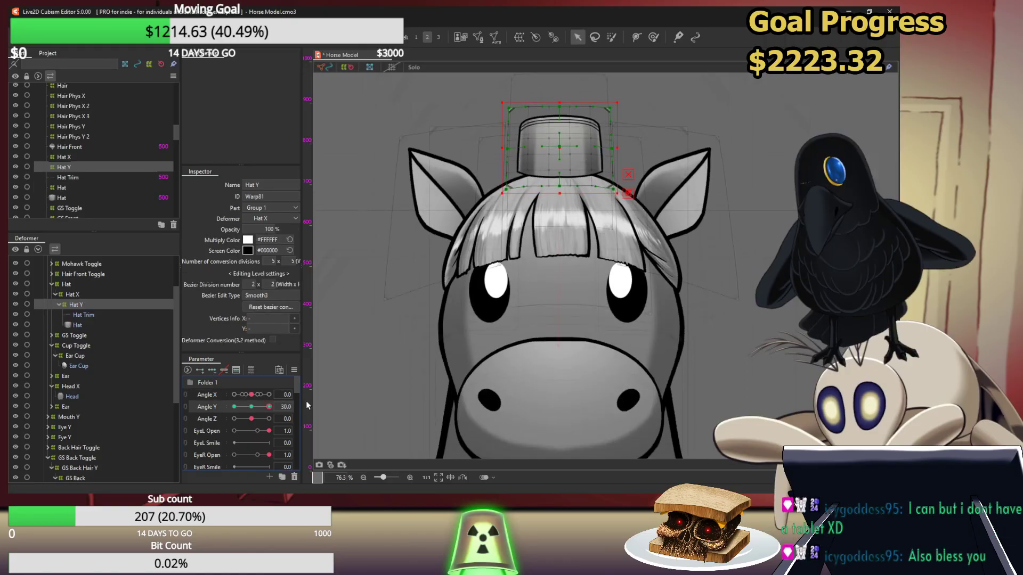
left_click_drag(559, 147, 559, 154)
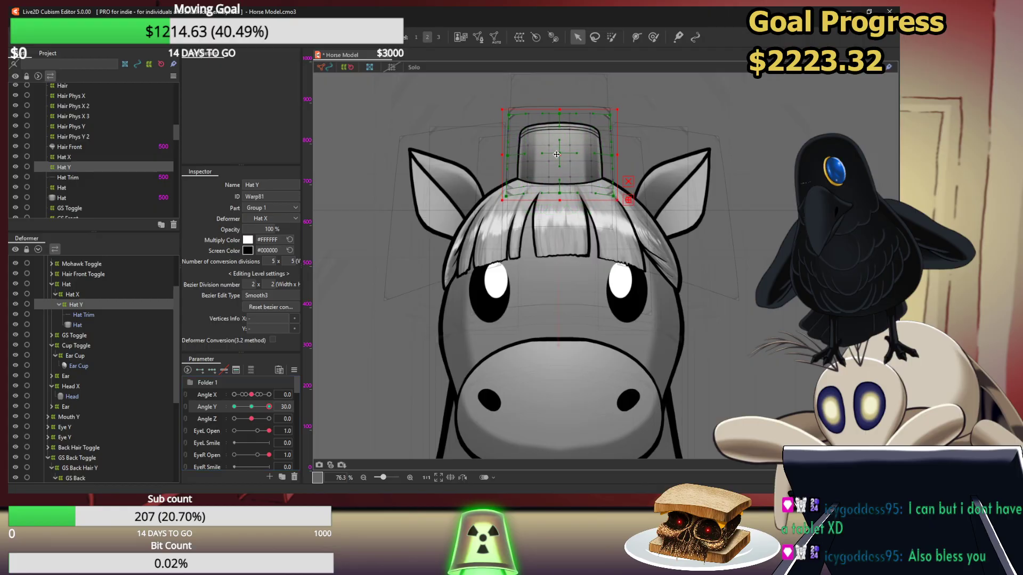
left_click(234, 407)
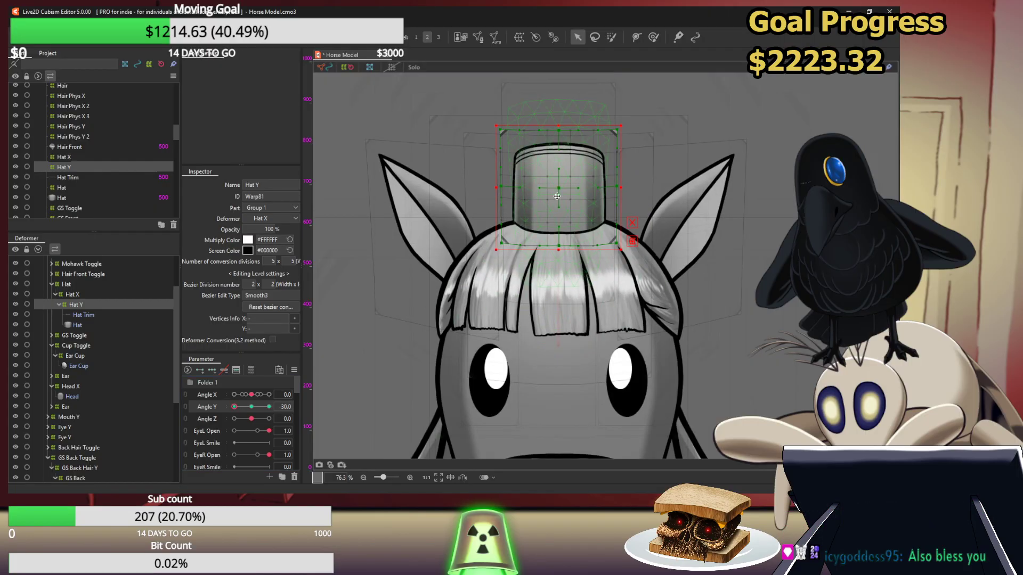
left_click_drag(562, 190, 558, 198)
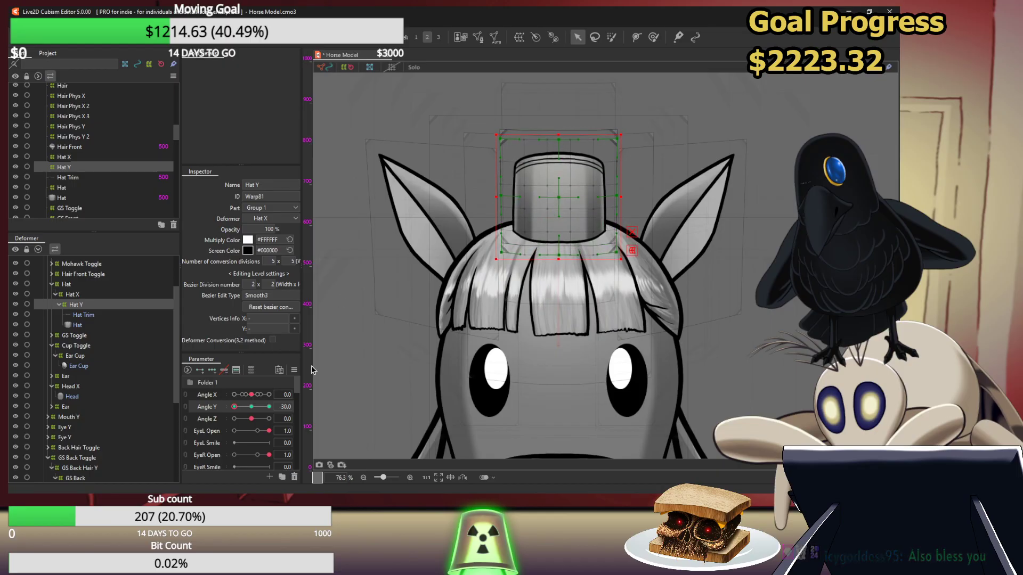
left_click_drag(234, 408, 313, 441)
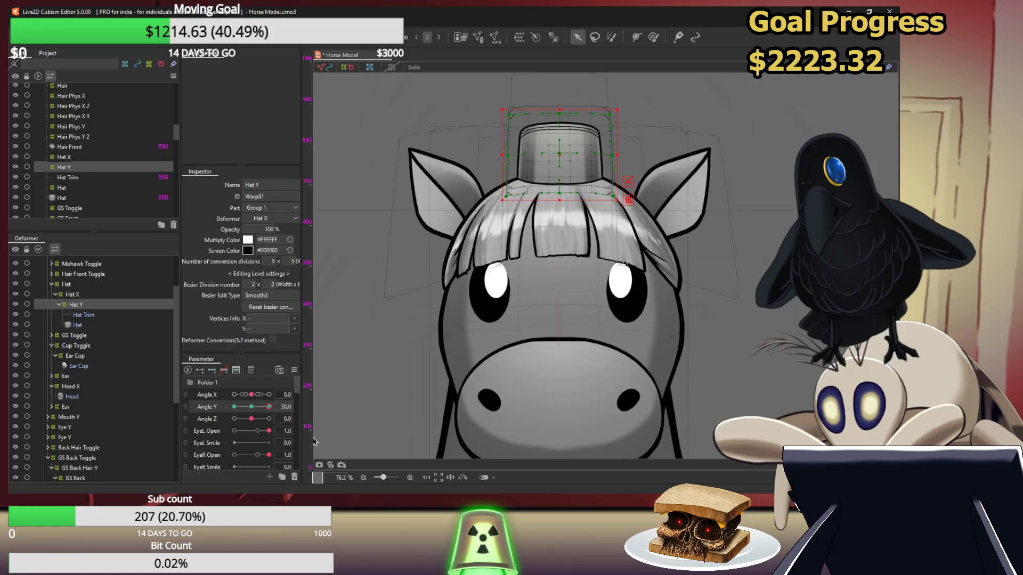
Try to pull in the Hat Y deformer's upper corner at Angle X 30 and Angle Y 30
left_click_drag(250, 394, 273, 395)
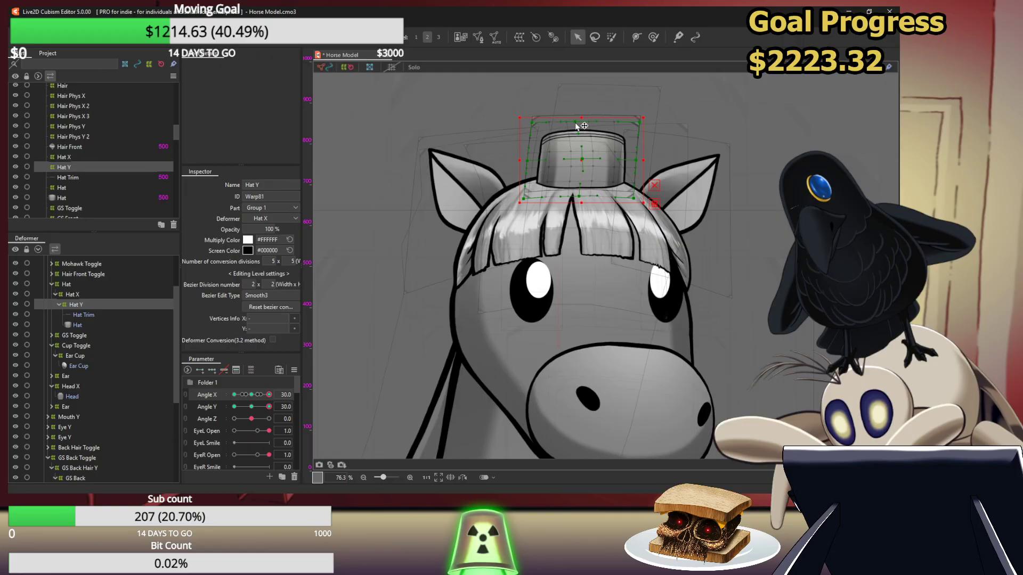
left_click_drag(640, 123, 634, 122)
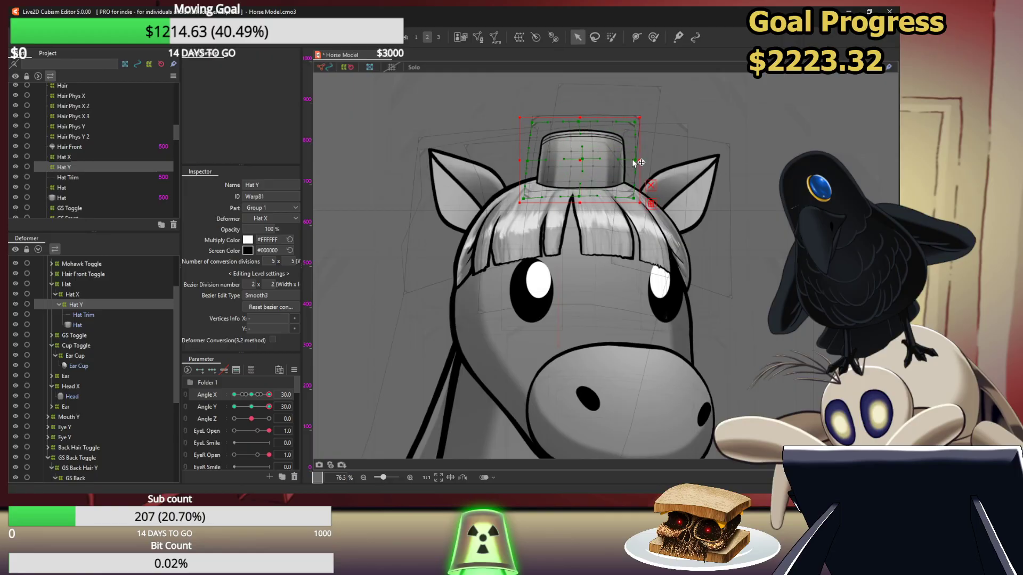
left_click(651, 183)
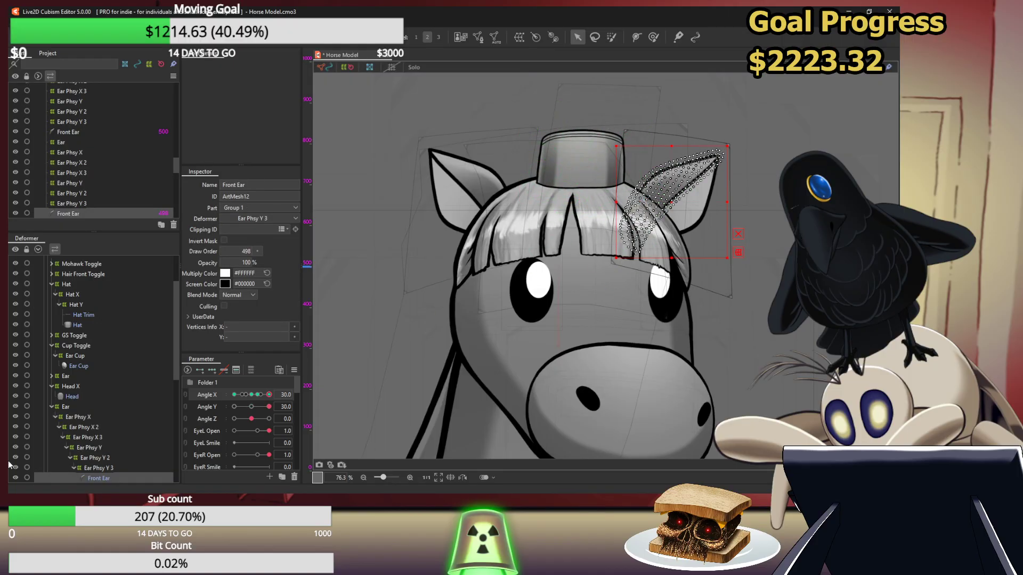
left_click(75, 305)
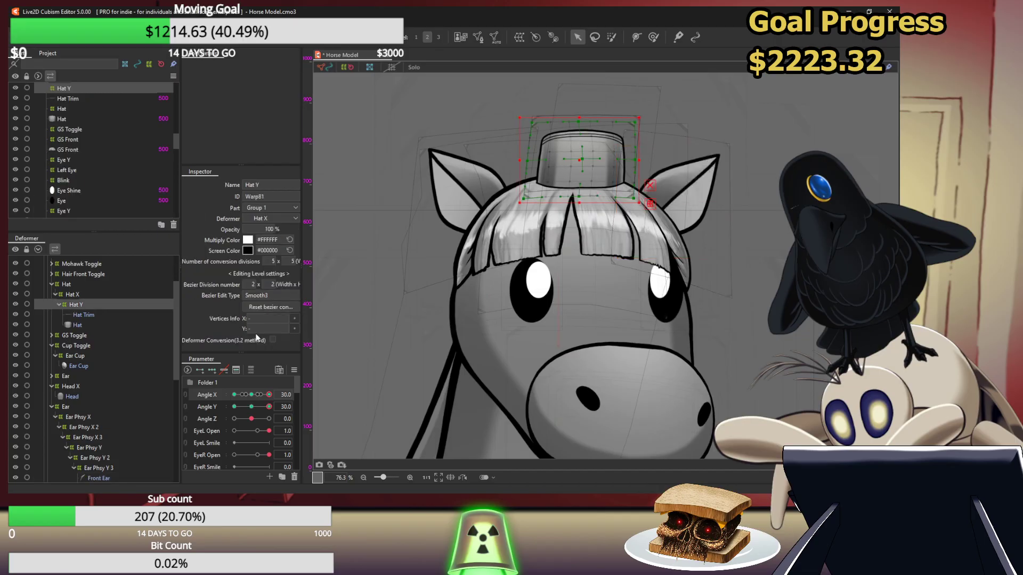
Return Angle X and Angle Y to 0 and remove the Angle X keys from the Hat Y deformer
left_click(251, 407)
left_click(251, 394)
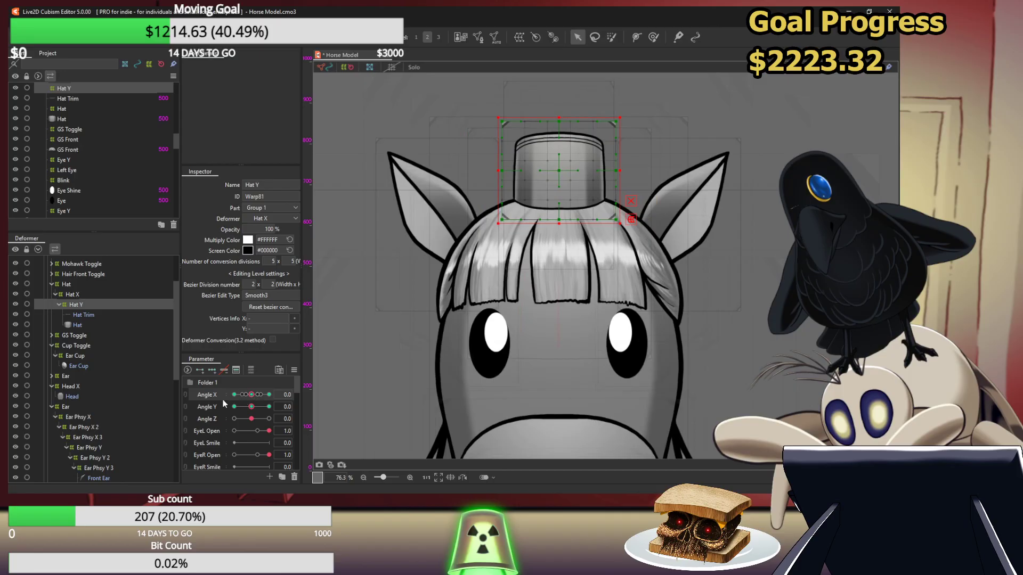
scroll(75, 346, "up", 1)
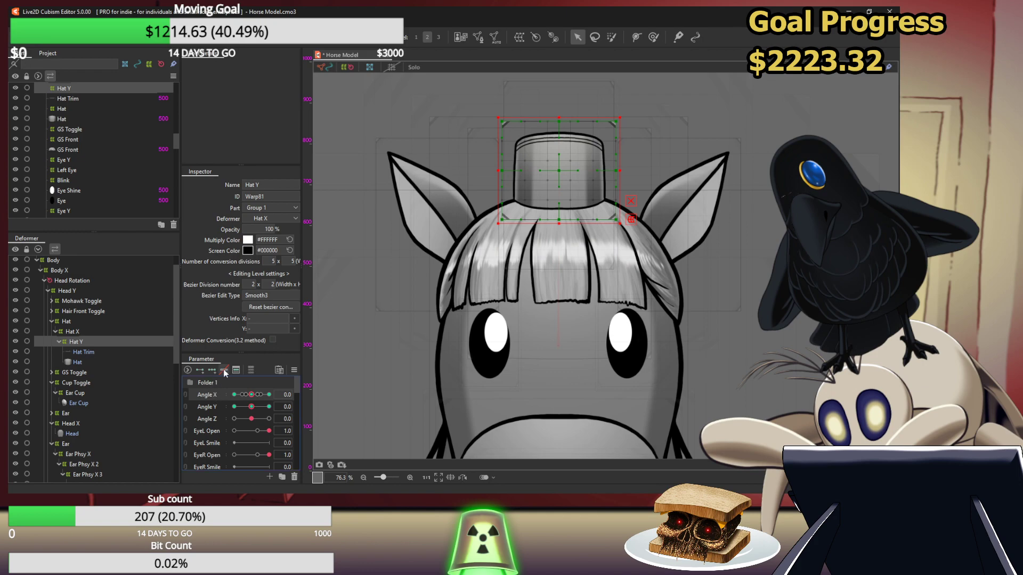
left_click(212, 408)
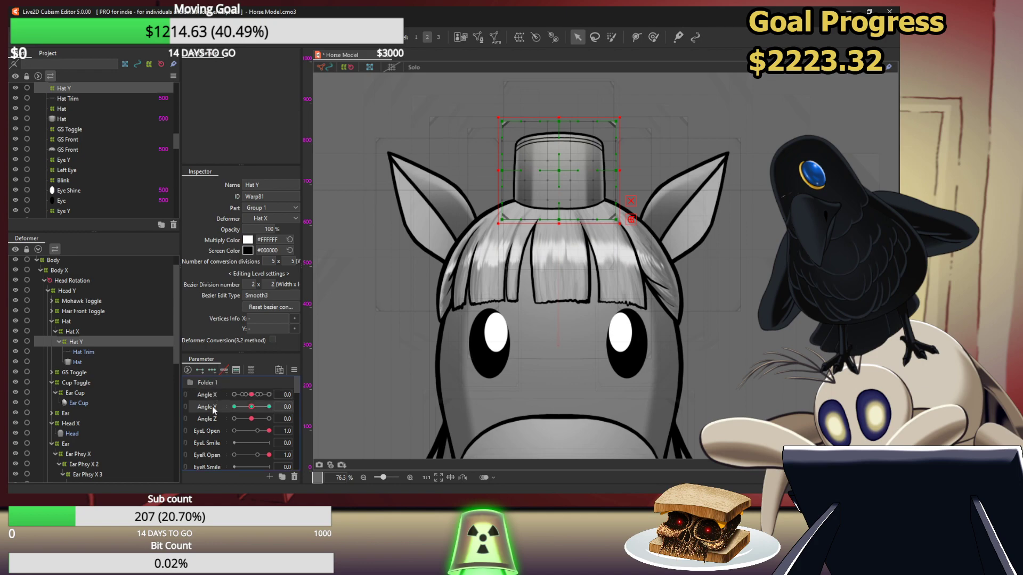
Move the Hat deformer with its children out of Head Y to directly under Body X, and collapse the Head Rotation branch
left_click(66, 323)
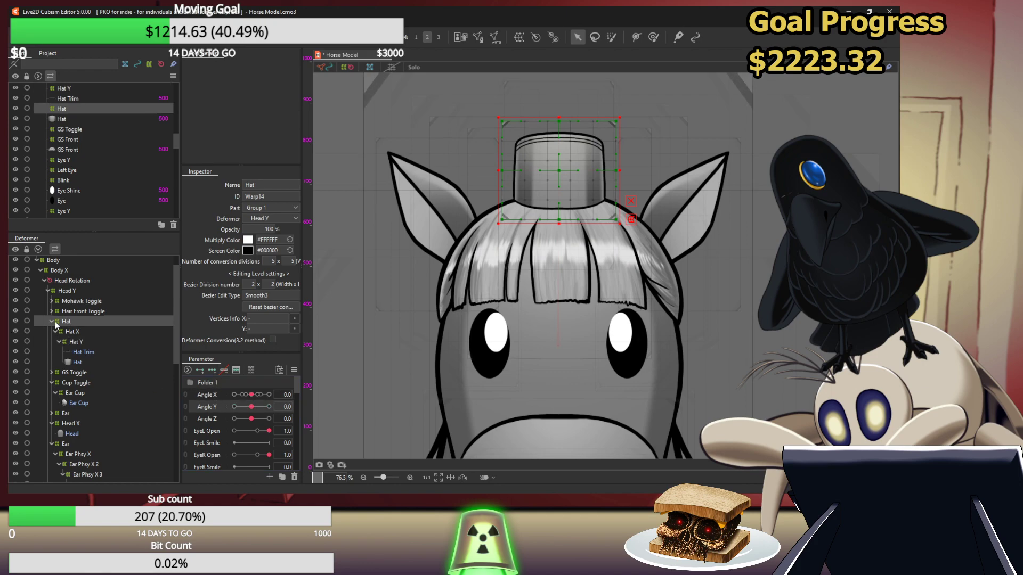
left_click(51, 322)
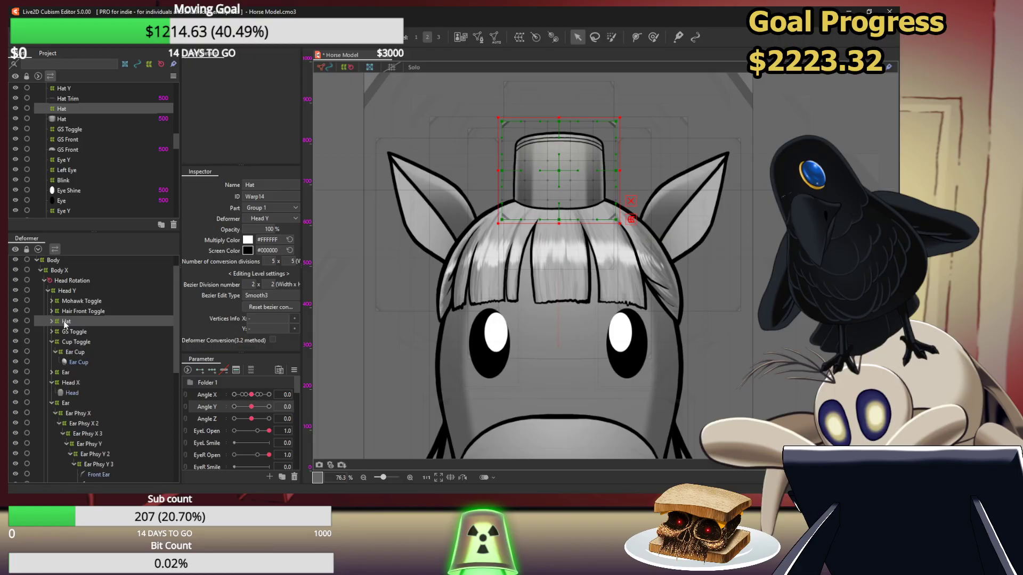
left_click_drag(66, 324, 65, 283)
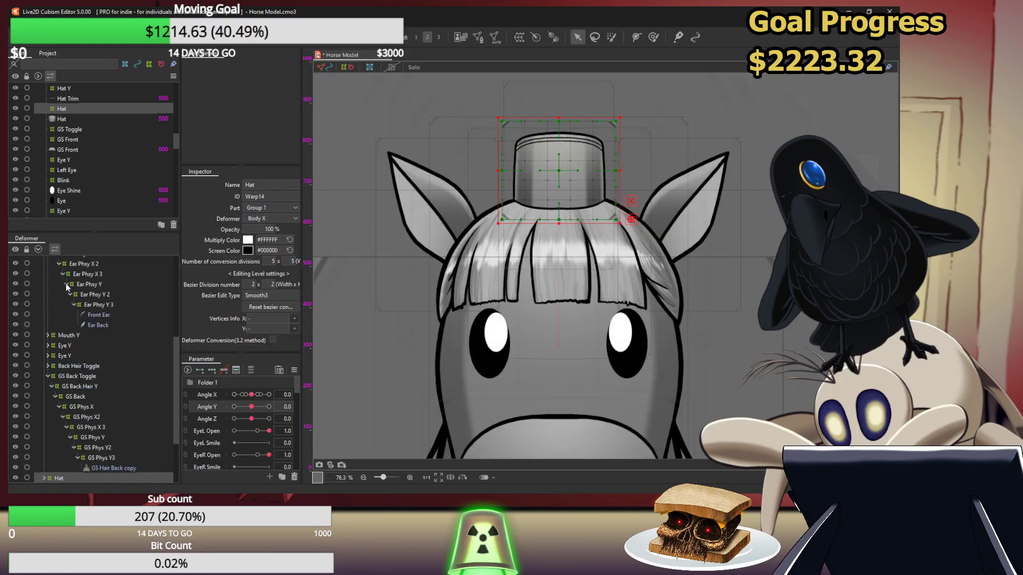
scroll(76, 356, "up", 6)
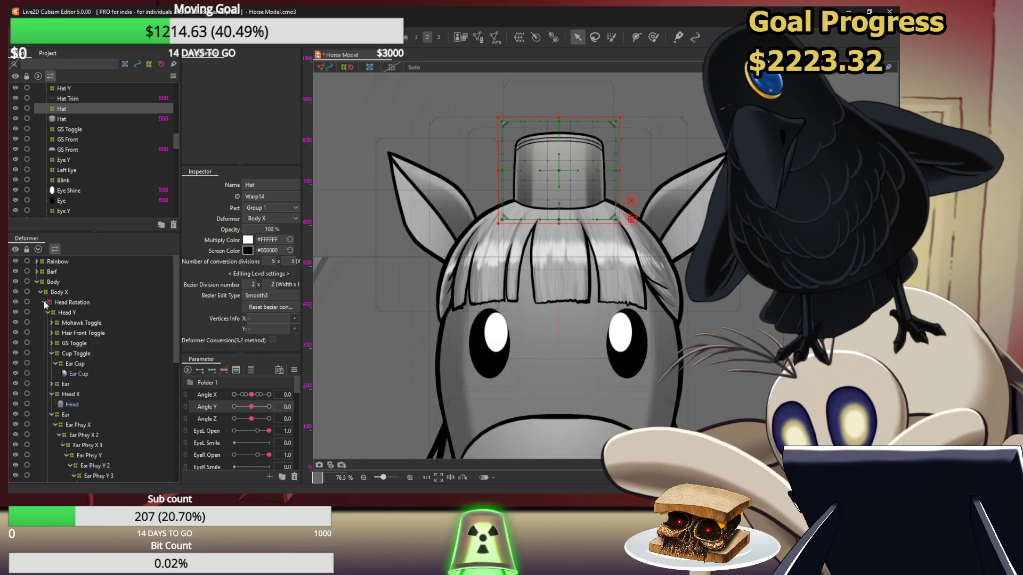
left_click(44, 302)
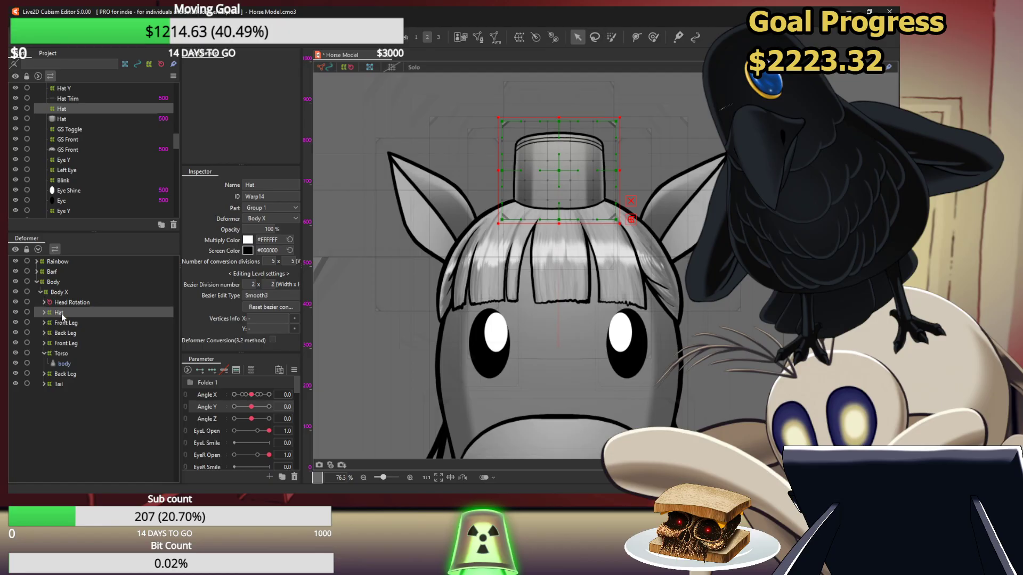
Preview the reparented hat with Angle X at -30 and Angle Y at 30, and return both angles to 0
left_click_drag(251, 397, 326, 408)
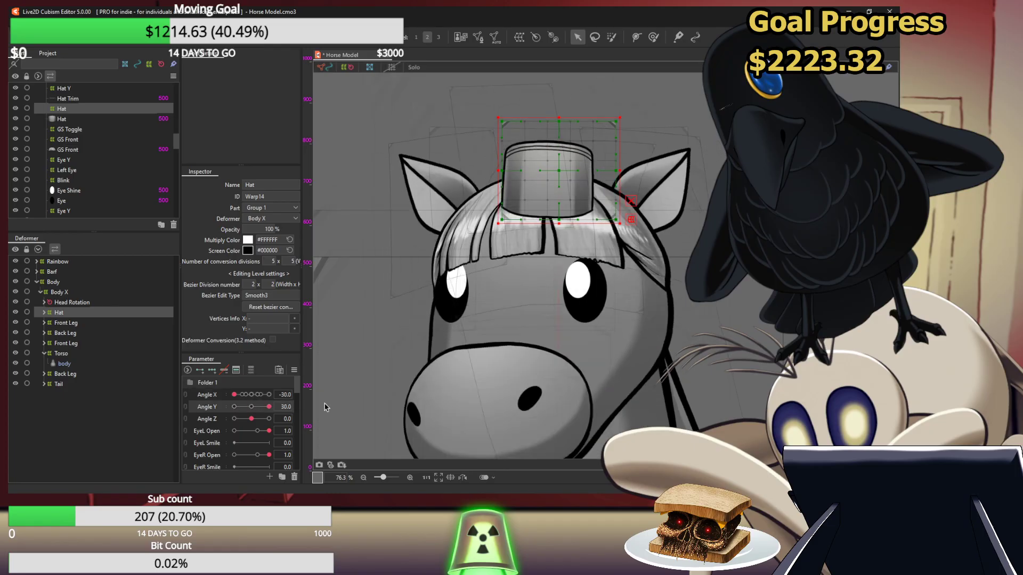
left_click(250, 407)
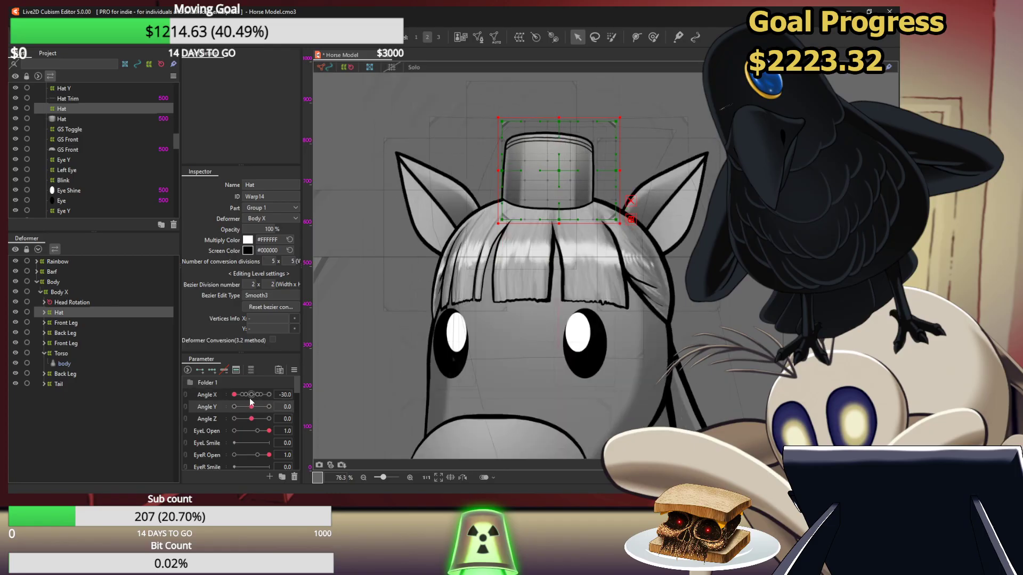
left_click(251, 397)
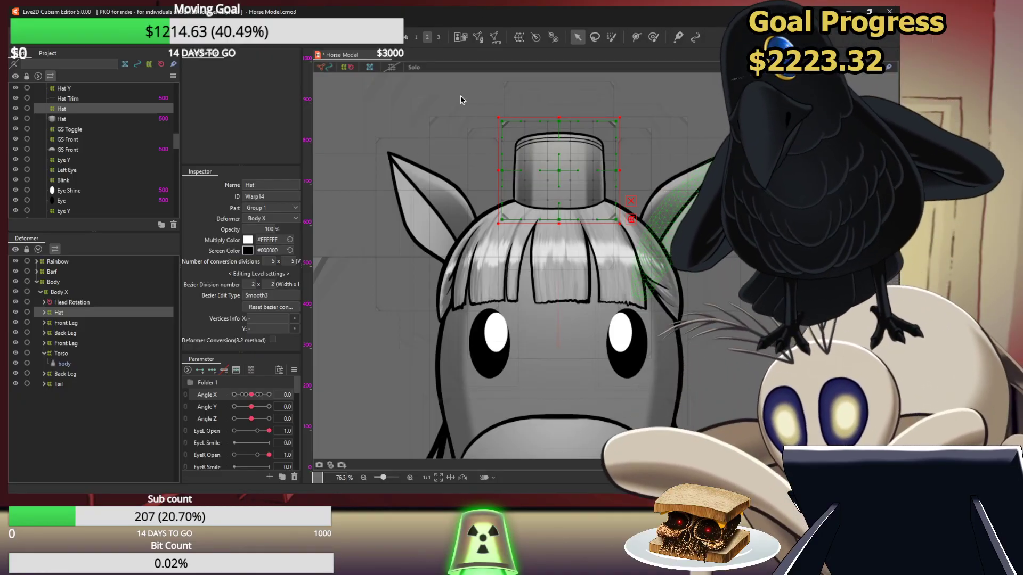
Add three Angle Y keys to the Hat Y deformer and raise it onto the horse's head at Angle Y 30
left_click(212, 406)
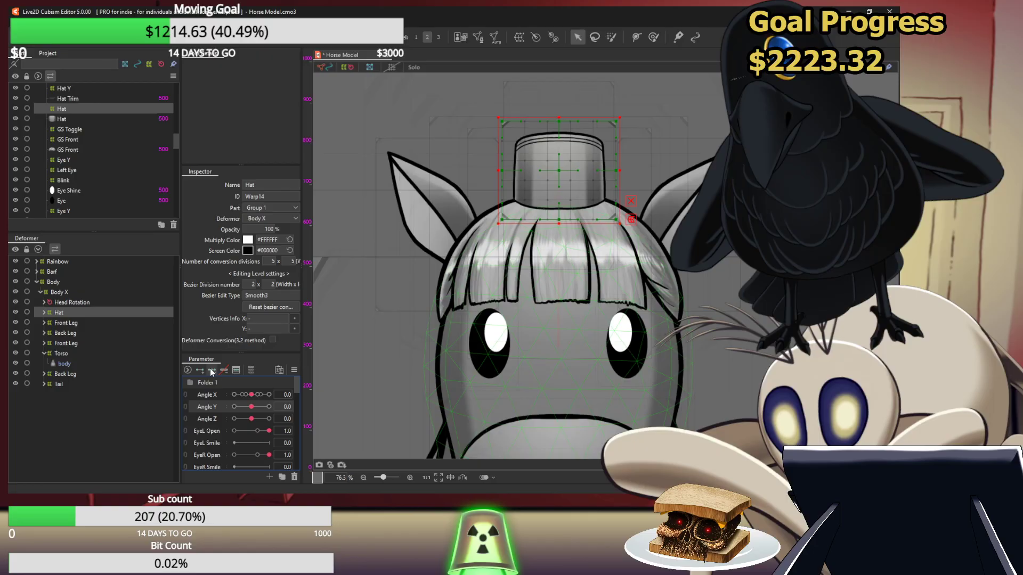
left_click(43, 313)
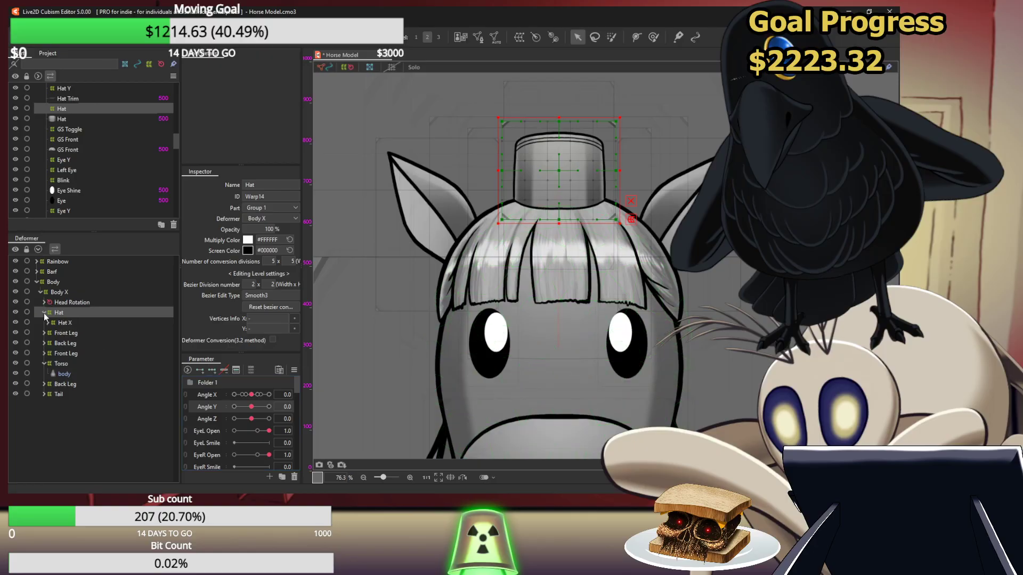
left_click(47, 323)
left_click(70, 333)
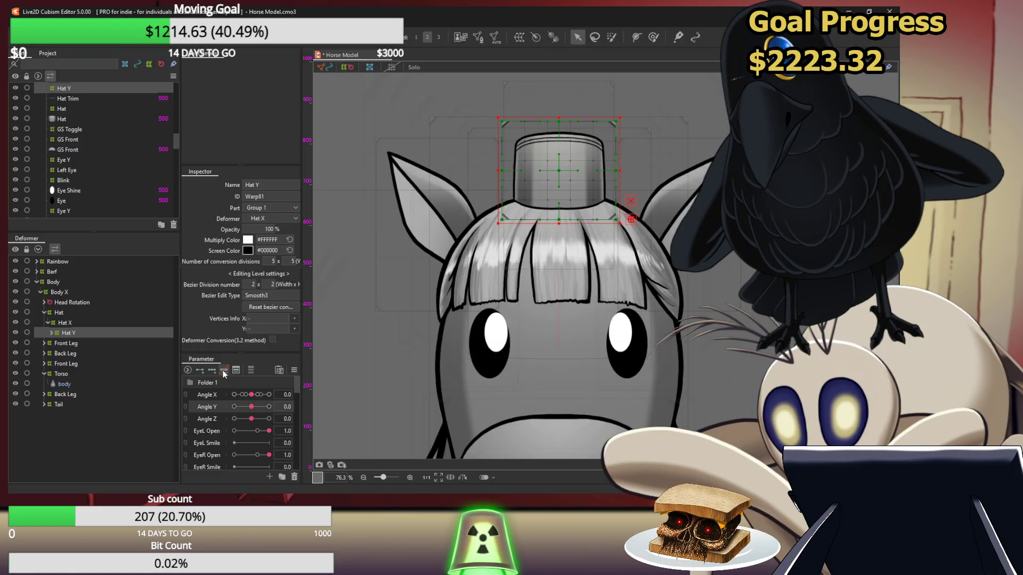
left_click_drag(252, 407, 286, 395)
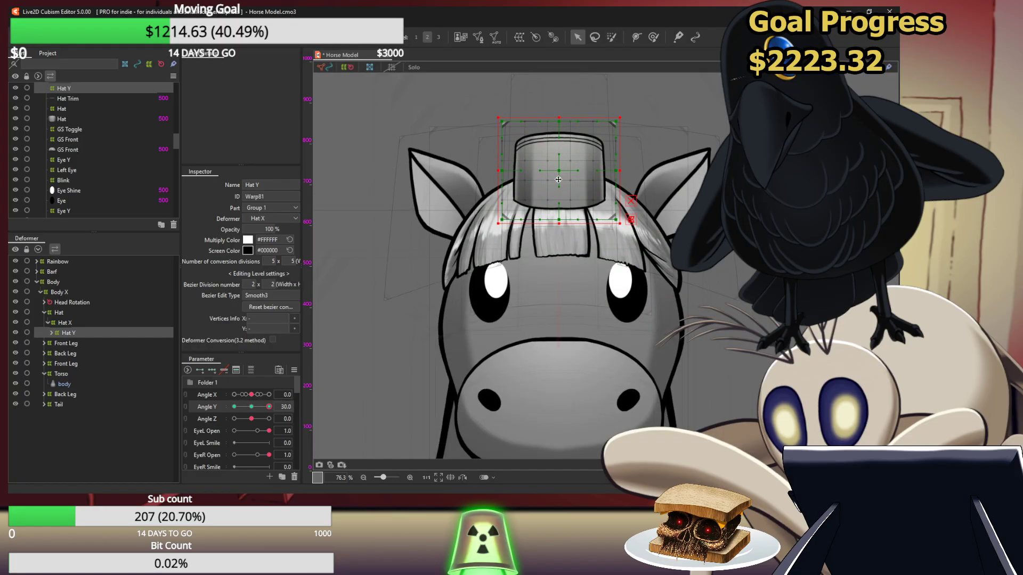
left_click_drag(559, 175, 555, 155)
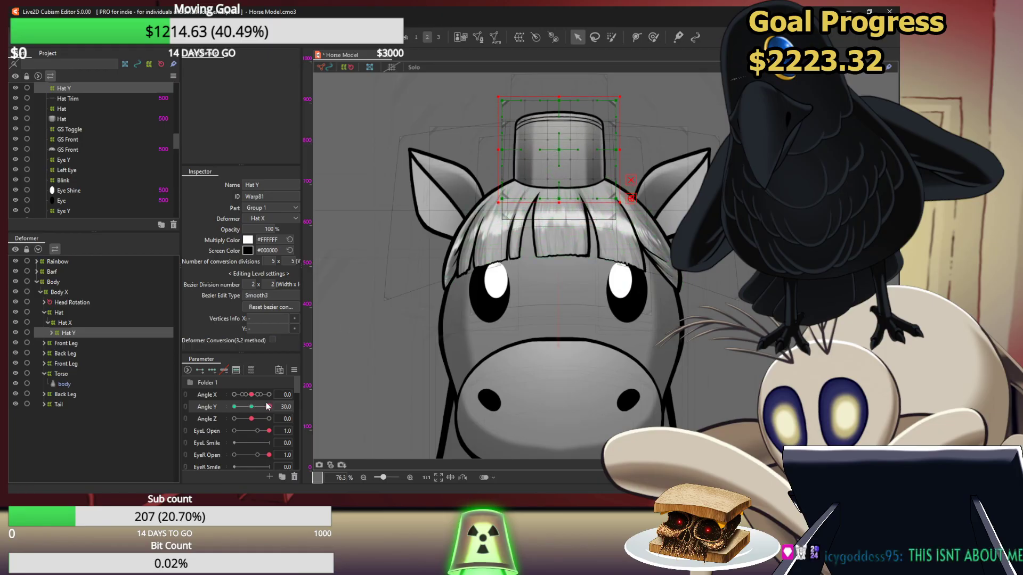
Lower the Hat Y deformer onto the head at Angle Y -30 and return Angle Y to 0
left_click(233, 407)
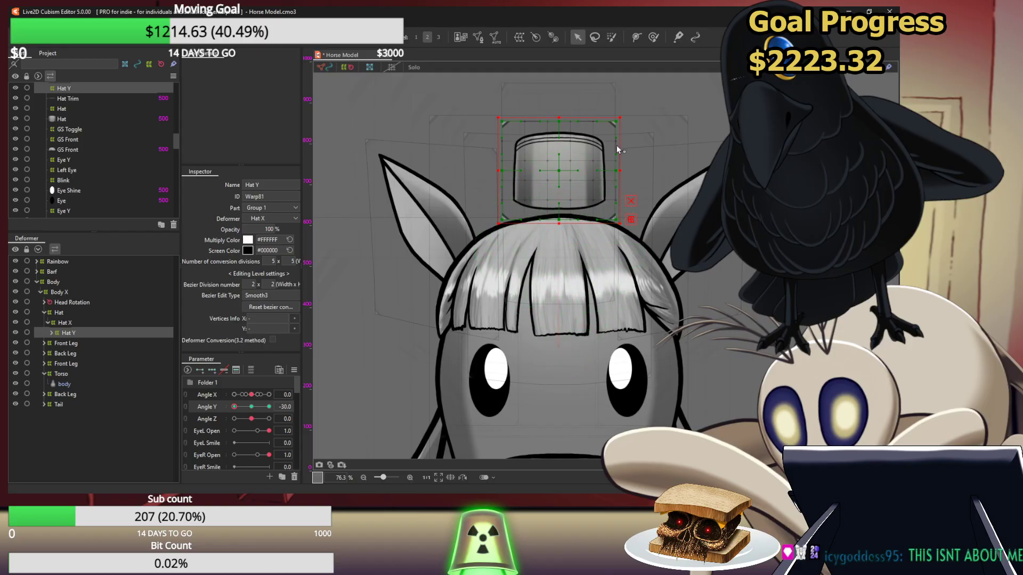
left_click_drag(559, 169, 564, 198)
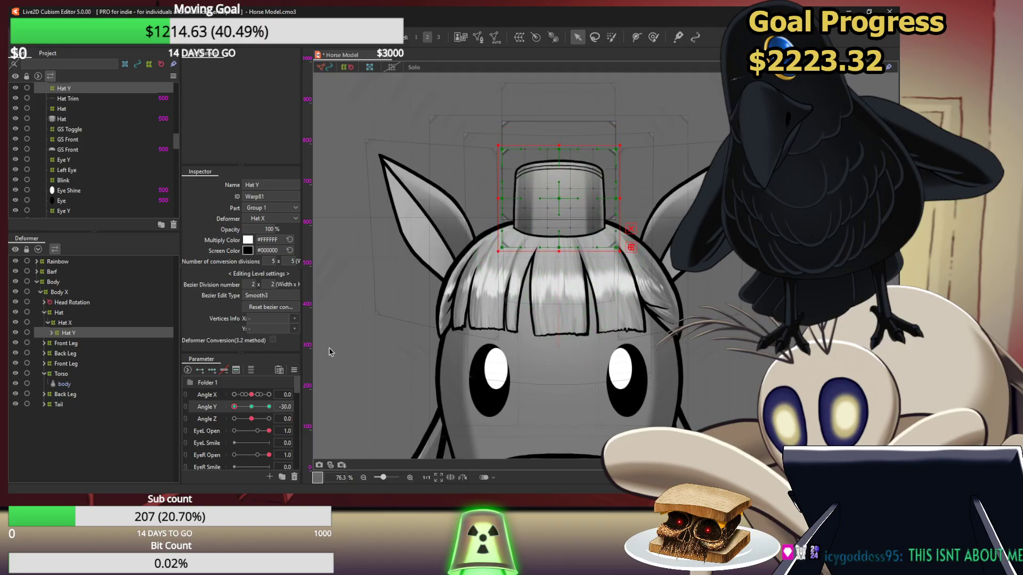
left_click(251, 406)
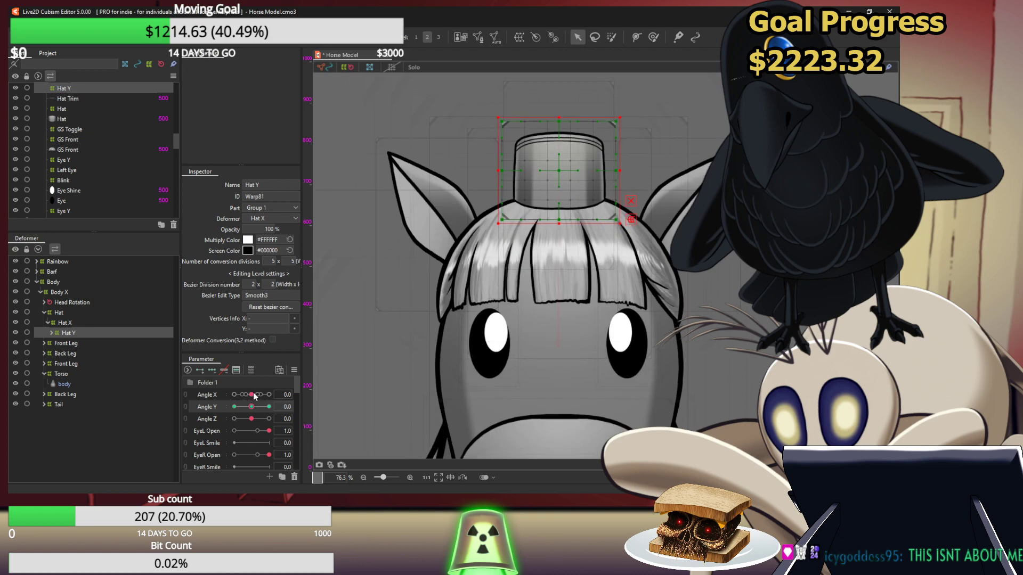
Add three Angle X keys to the Hat Y deformer, then tilt and shift it to fit the head at Angle X 30 and Angle Y 30
left_click_drag(259, 395, 351, 400)
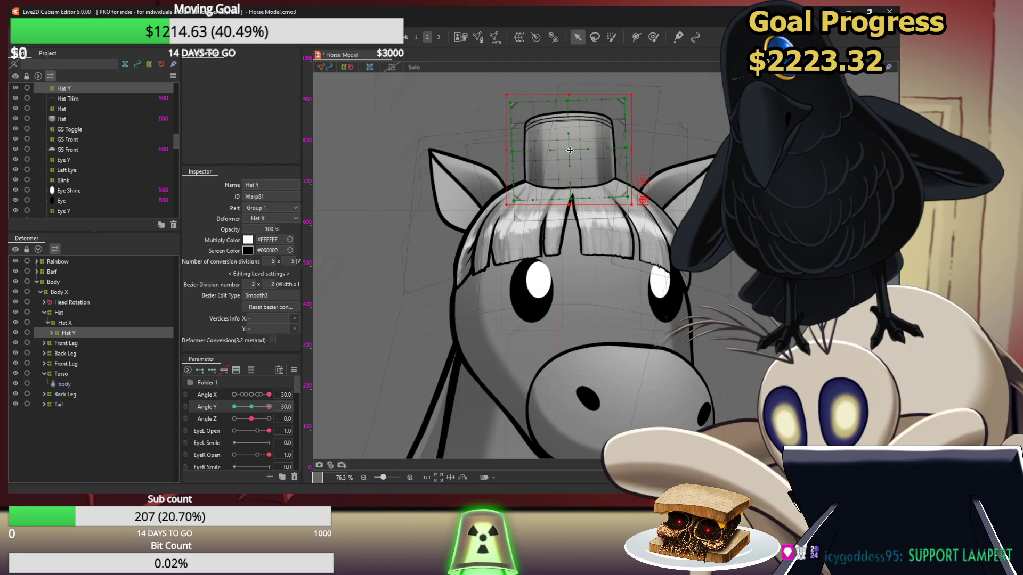
left_click_drag(570, 150, 574, 150)
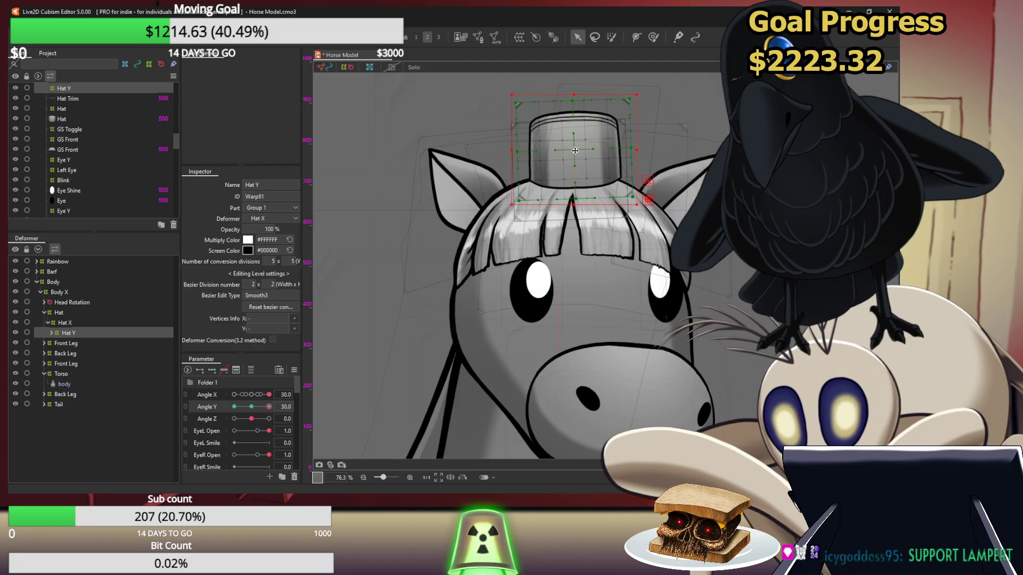
key("ctrl+z")
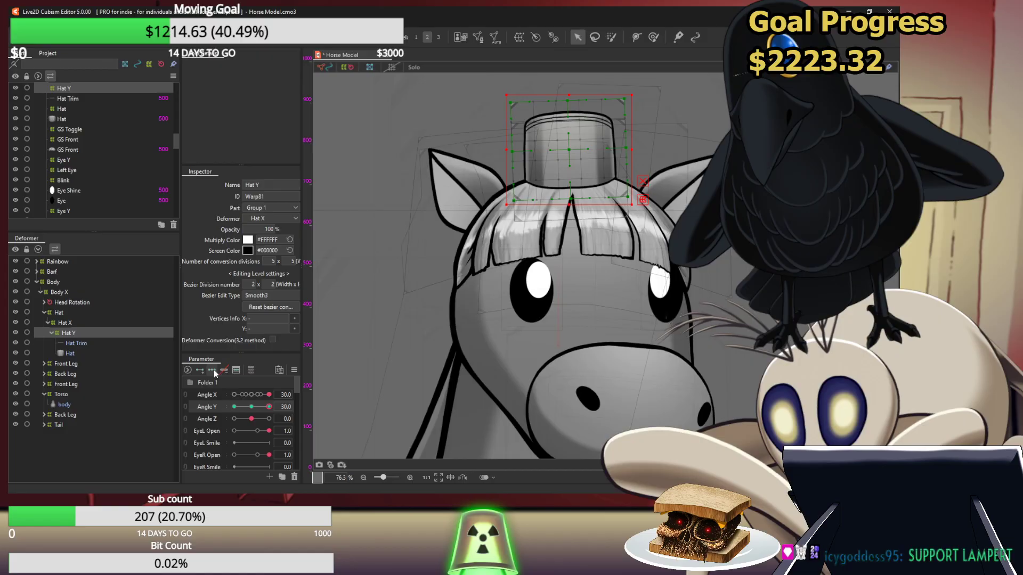
left_click(206, 394)
left_click(213, 369)
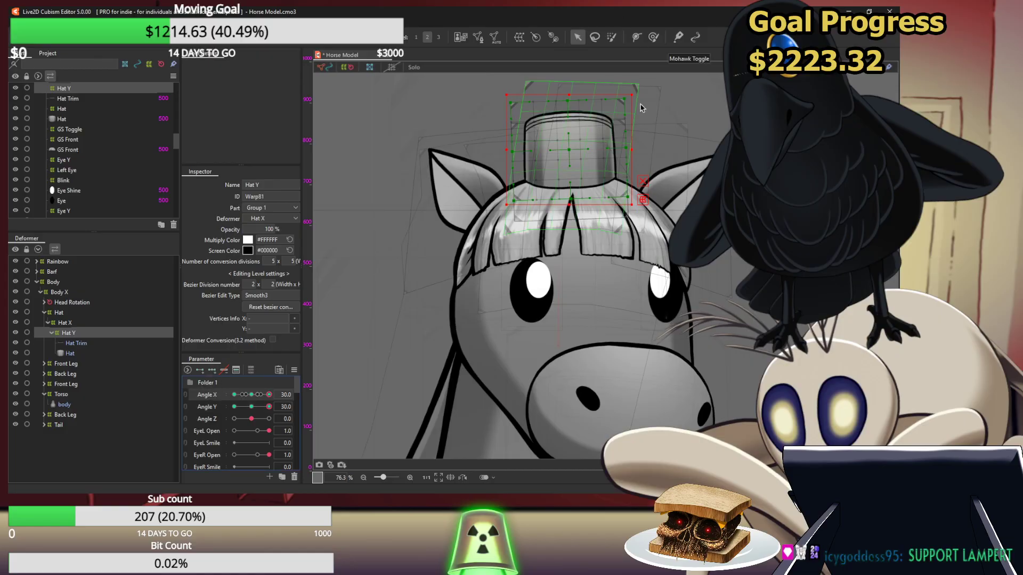
left_click_drag(636, 89, 638, 94)
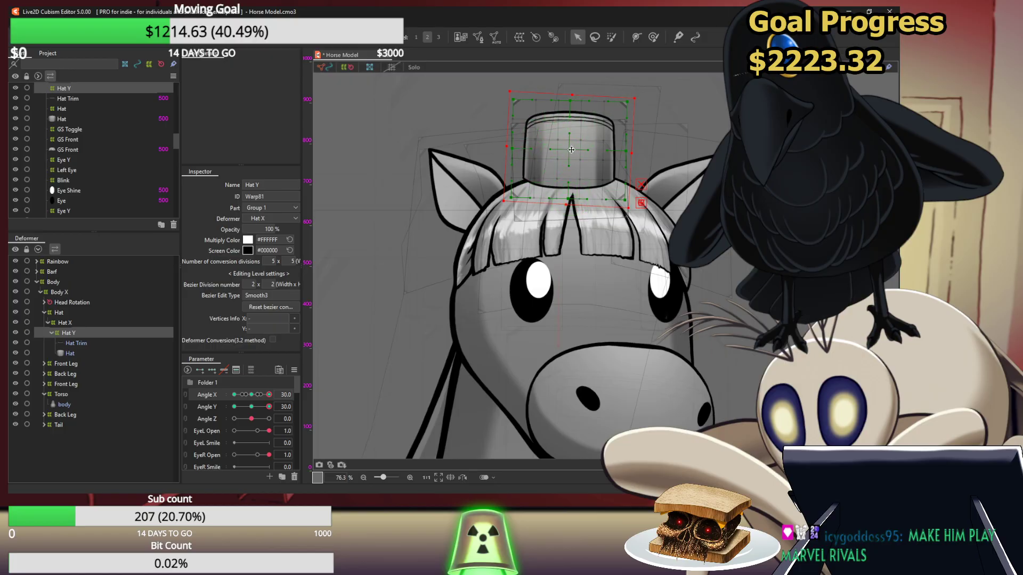
left_click_drag(571, 149, 581, 146)
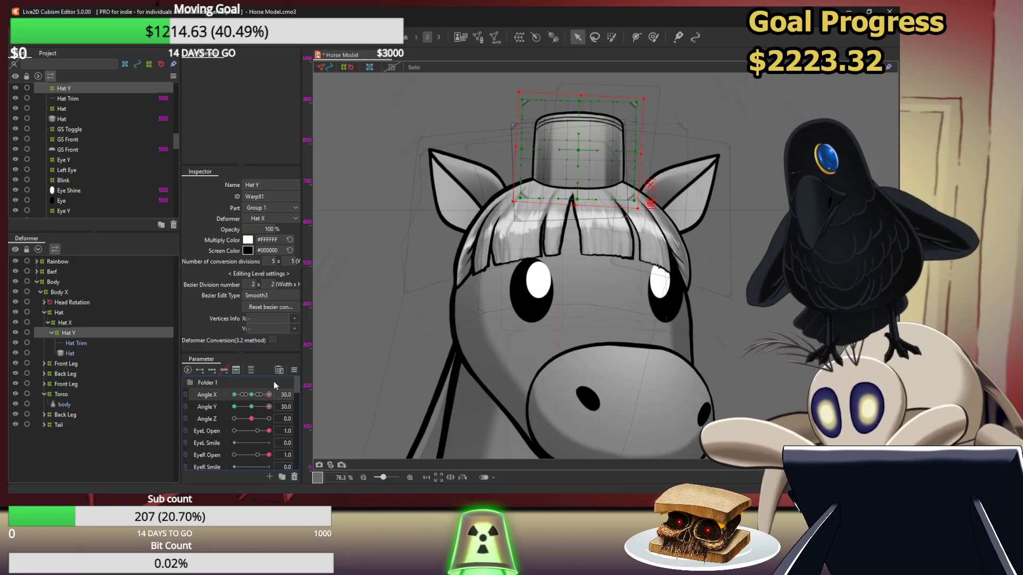
Use Reflect Motion on the Hat Y deformer's Angle X keys and check the hat at both Angle X extremes and Angle Y -30
left_click_drag(276, 391, 381, 370)
left_click(294, 370)
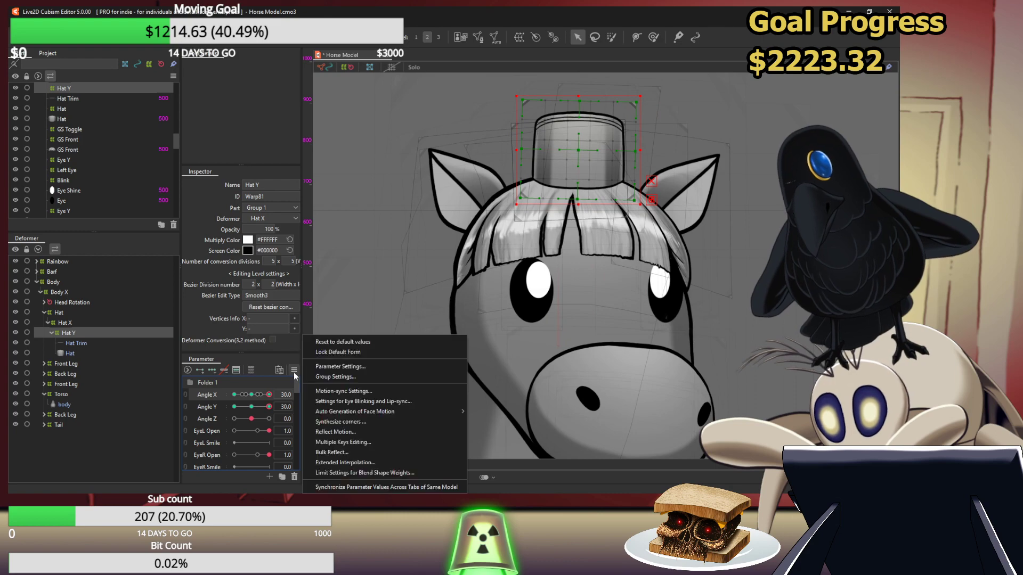
left_click(345, 432)
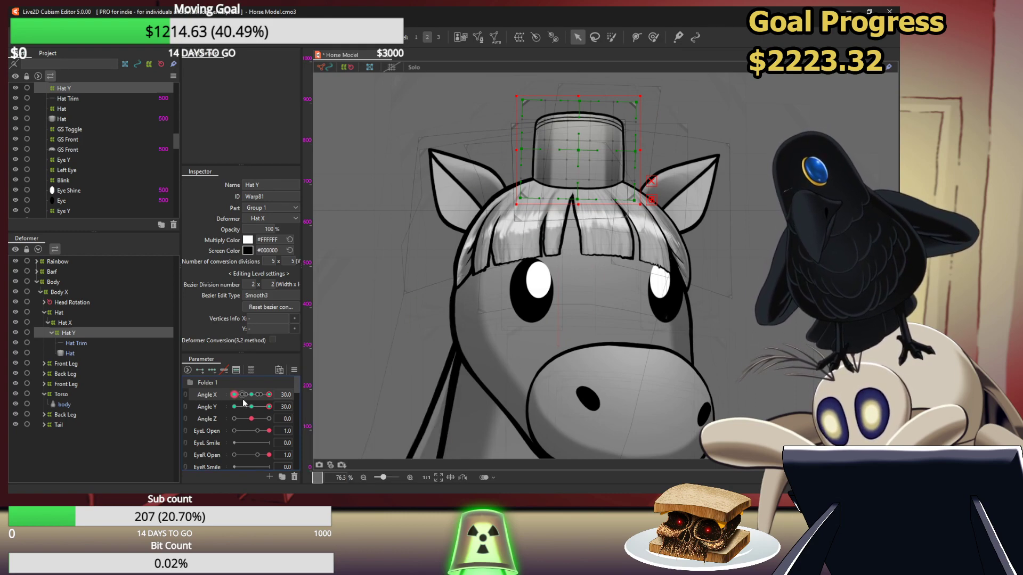
left_click_drag(270, 395, 170, 424)
mouse_move(272, 395)
left_mouse_down()
mouse_move(202, 415)
mouse_move(277, 408)
left_mouse_up()
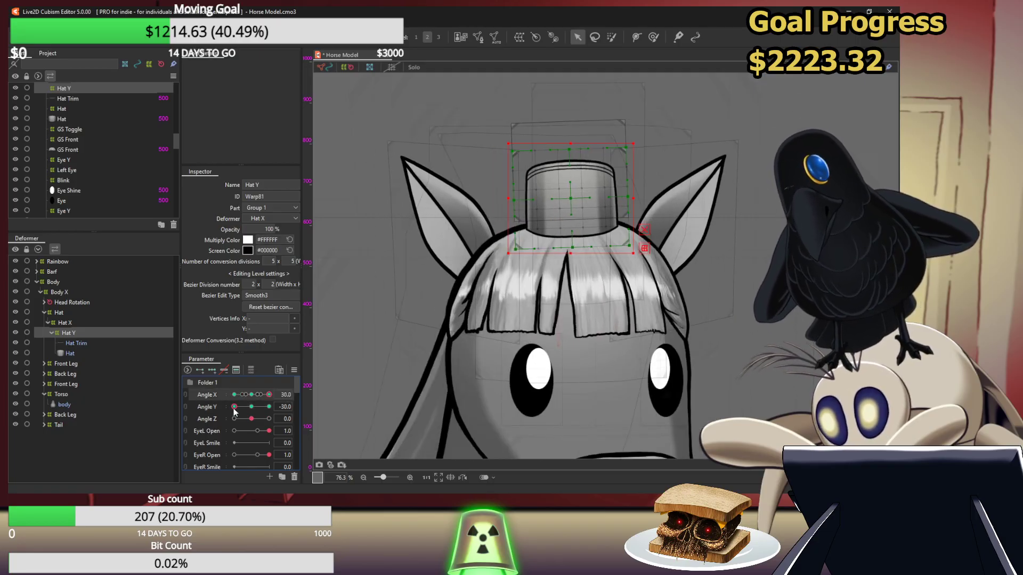
mouse_move(234, 410)
left_mouse_down()
mouse_move(268, 408)
mouse_move(222, 408)
left_mouse_up()
Deselect the hat, combine Angle X and Angle Y into one two-axis control, and preview the head movement before returning both to 0
scroll(767, 350, "down", 3)
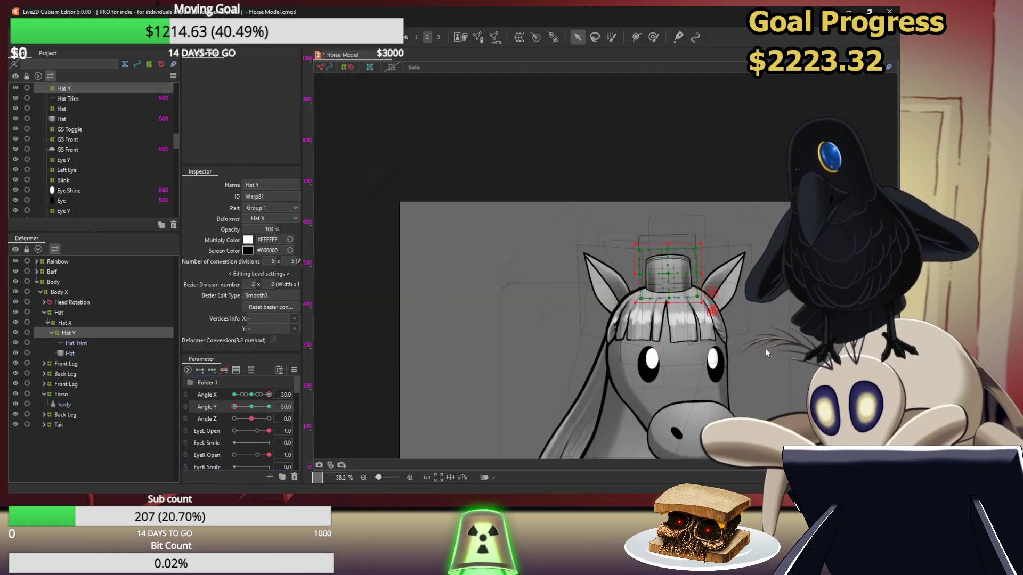
left_click_drag(562, 347, 438, 210)
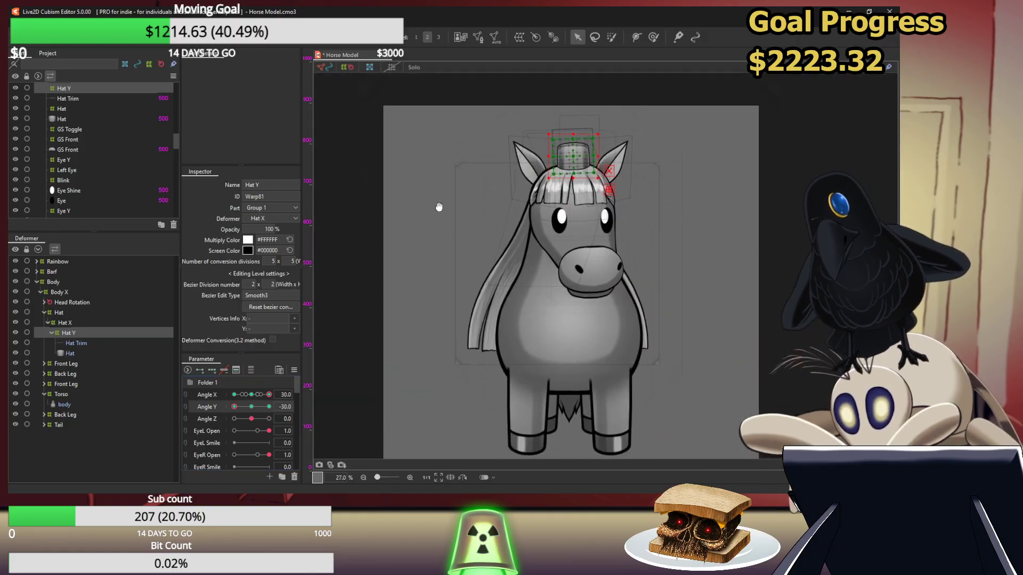
left_click(413, 298)
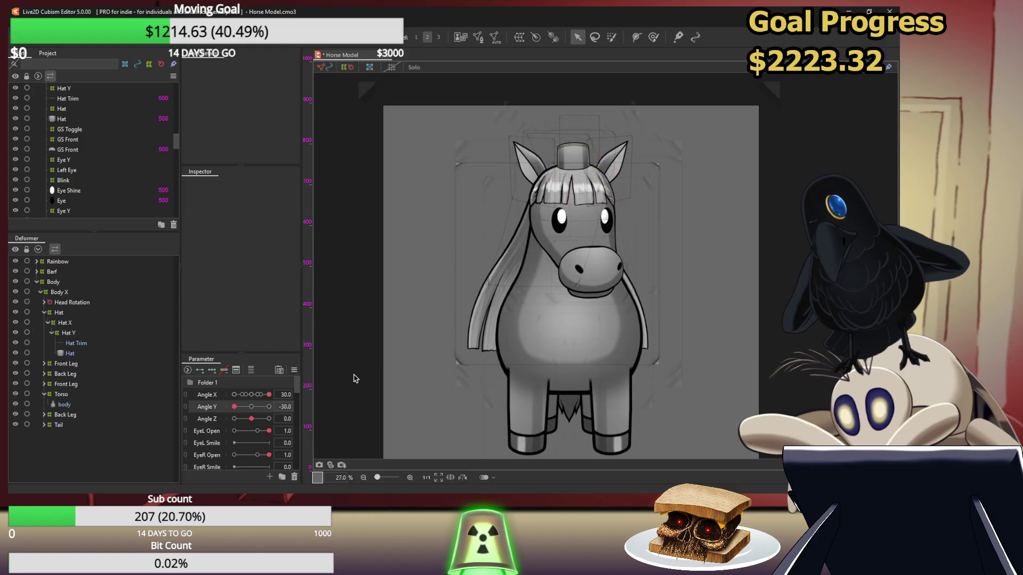
left_click(186, 396)
mouse_move(263, 405)
left_mouse_down()
mouse_move(183, 417)
mouse_move(261, 369)
mouse_move(312, 440)
mouse_move(203, 471)
mouse_move(166, 383)
mouse_move(215, 359)
mouse_move(343, 373)
mouse_move(314, 467)
mouse_move(141, 436)
mouse_move(236, 322)
mouse_move(298, 351)
mouse_move(207, 253)
mouse_move(183, 461)
mouse_move(260, 316)
mouse_move(224, 394)
mouse_move(234, 414)
mouse_move(253, 418)
left_mouse_up()
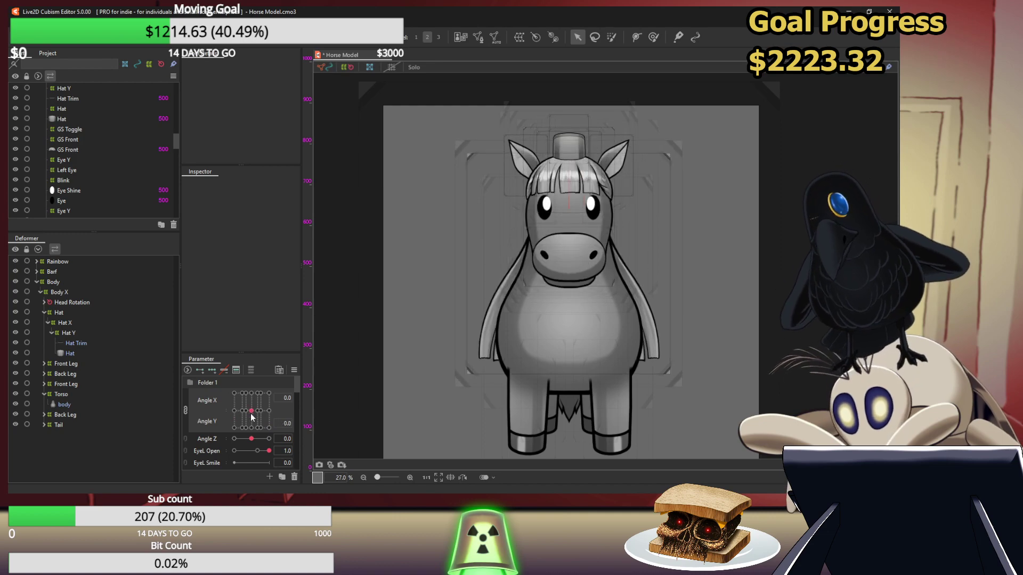
scroll(574, 130, "up", 10)
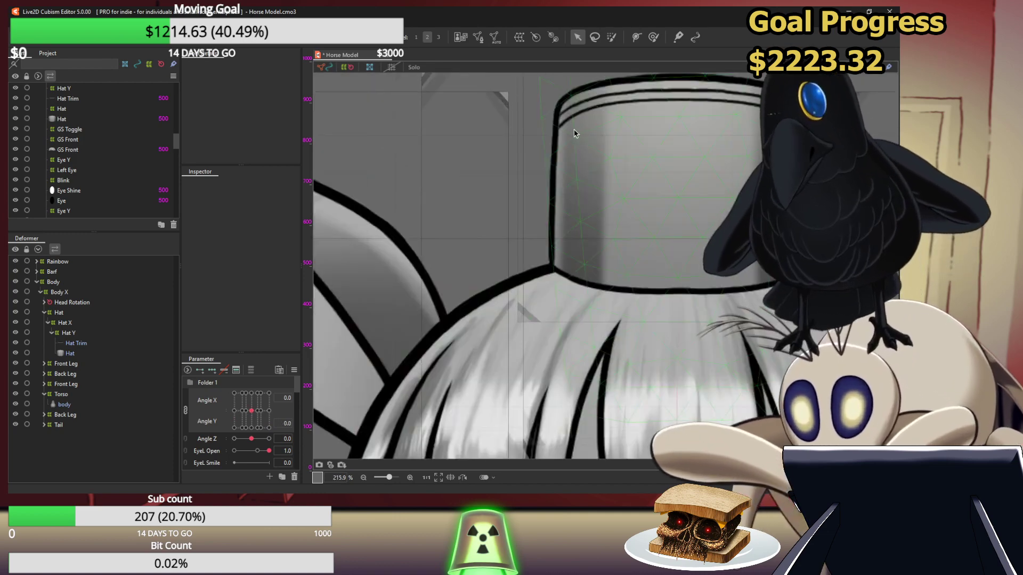
scroll(510, 182, "down", 7)
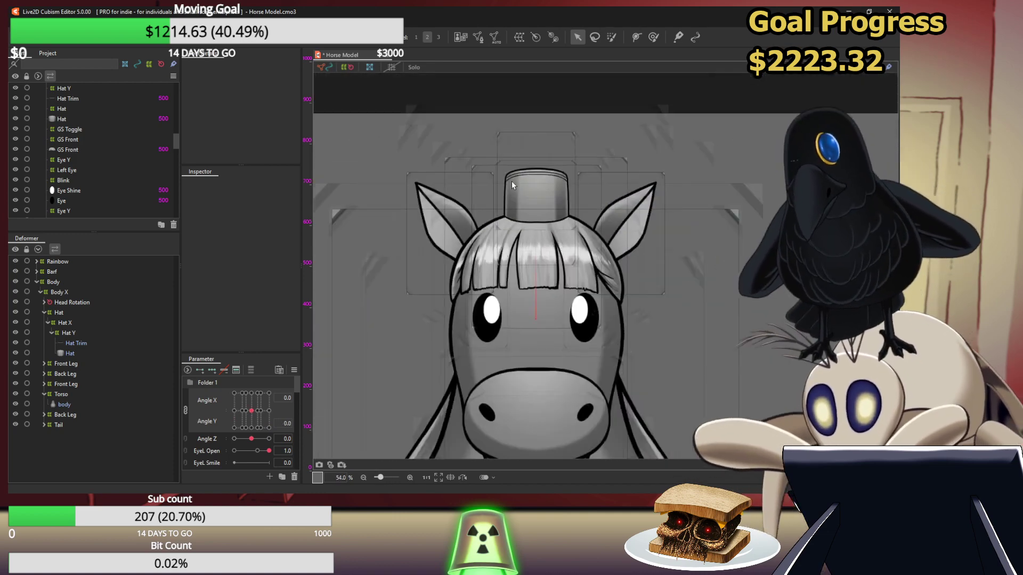
scroll(506, 190, "down", 1)
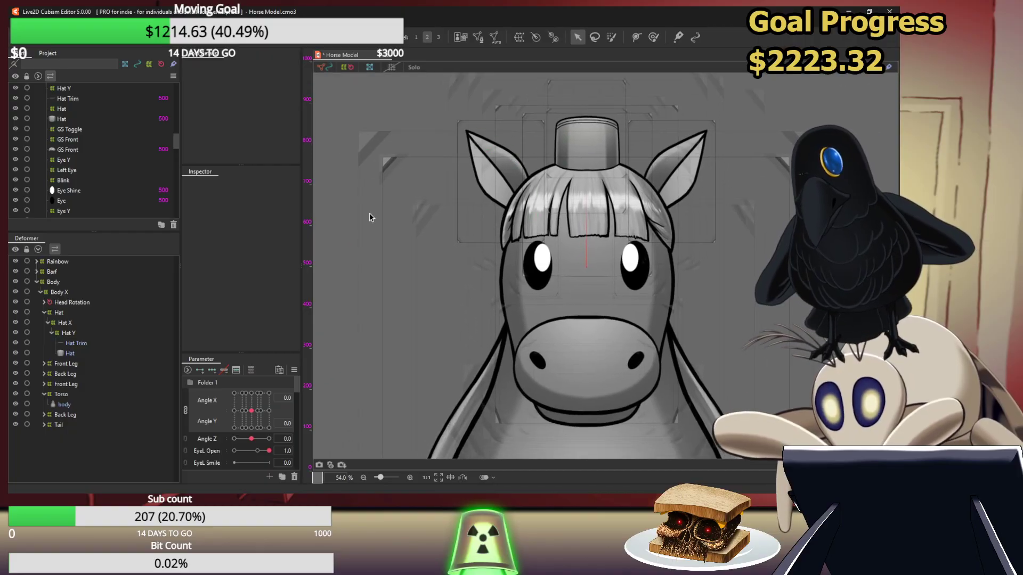
scroll(380, 218, "down", 1)
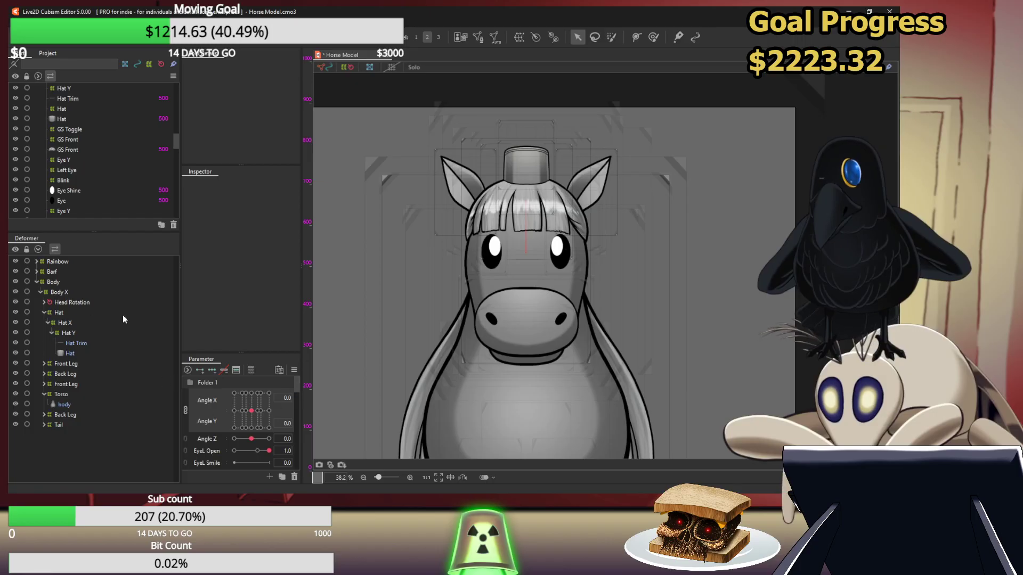
Select the Cup Toggle deformer above the Ear Cup and create a parameter named Ear Cup
left_click(592, 215)
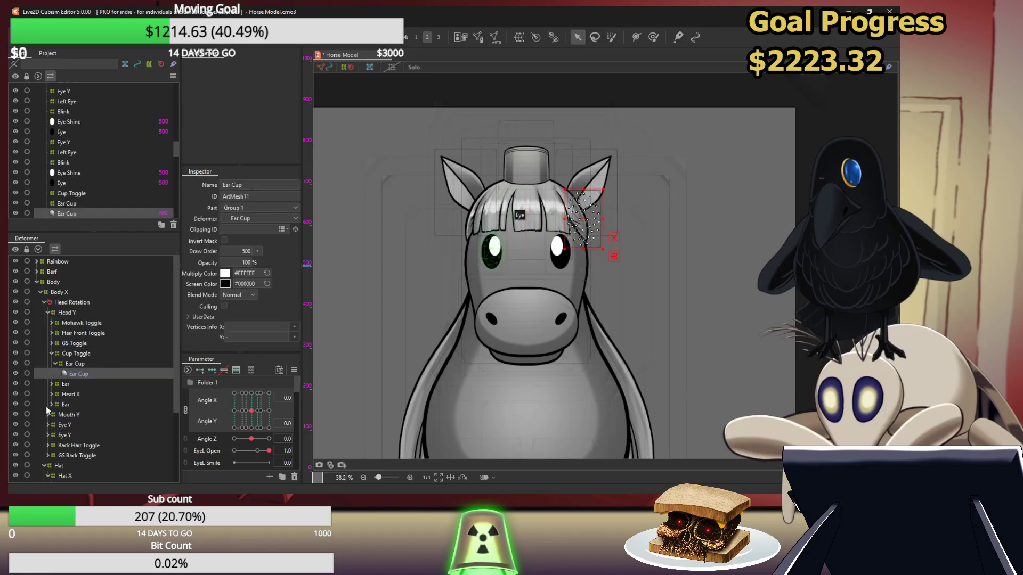
left_click(72, 363)
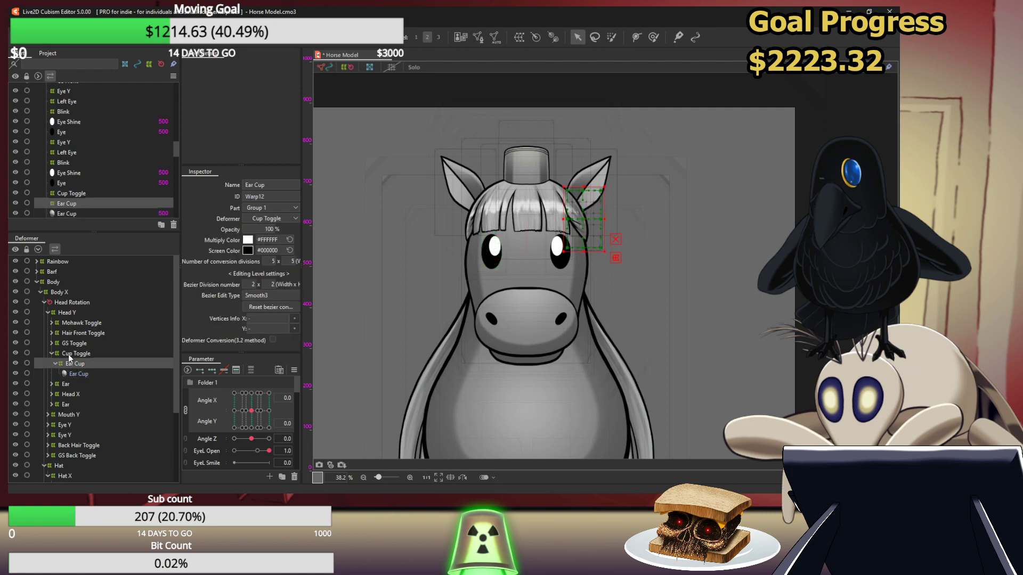
left_click(69, 354)
scroll(207, 452, "down", 5)
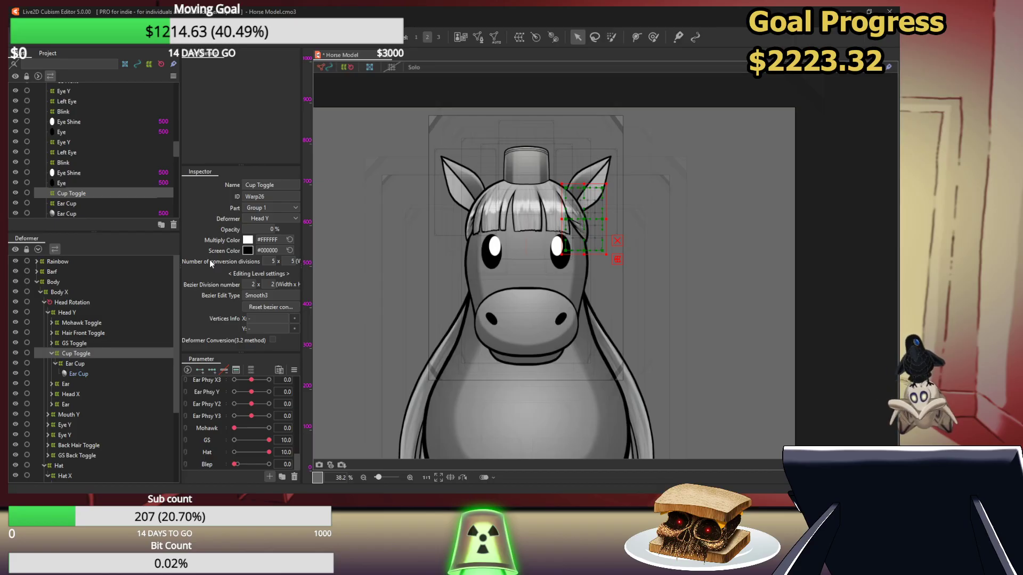
left_click(446, 306)
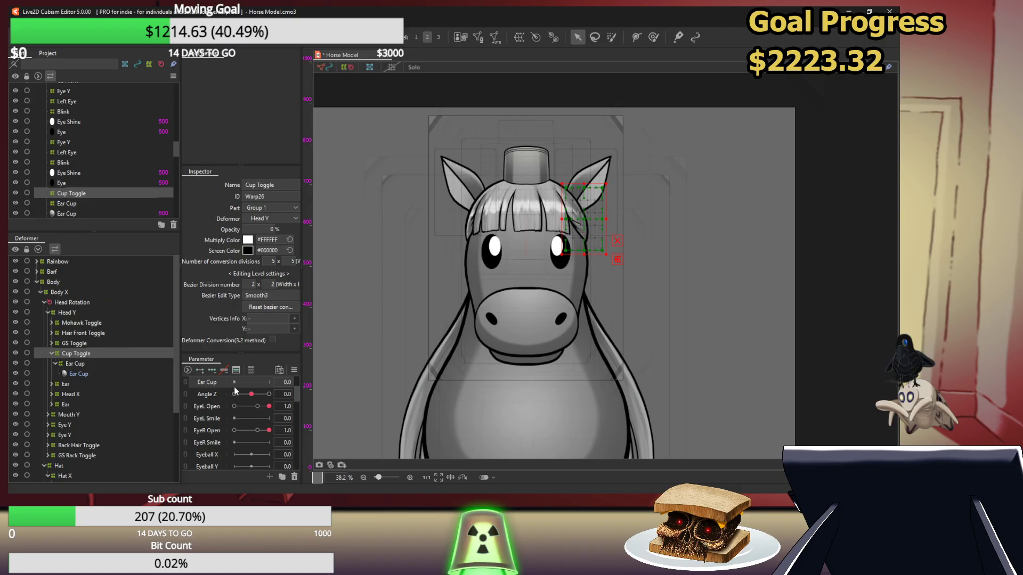
Move the Ear Cup parameter below Hat, key the Cup Toggle deformer at 0 and 10, and set the parameter to 10
left_click_drag(215, 382, 217, 392)
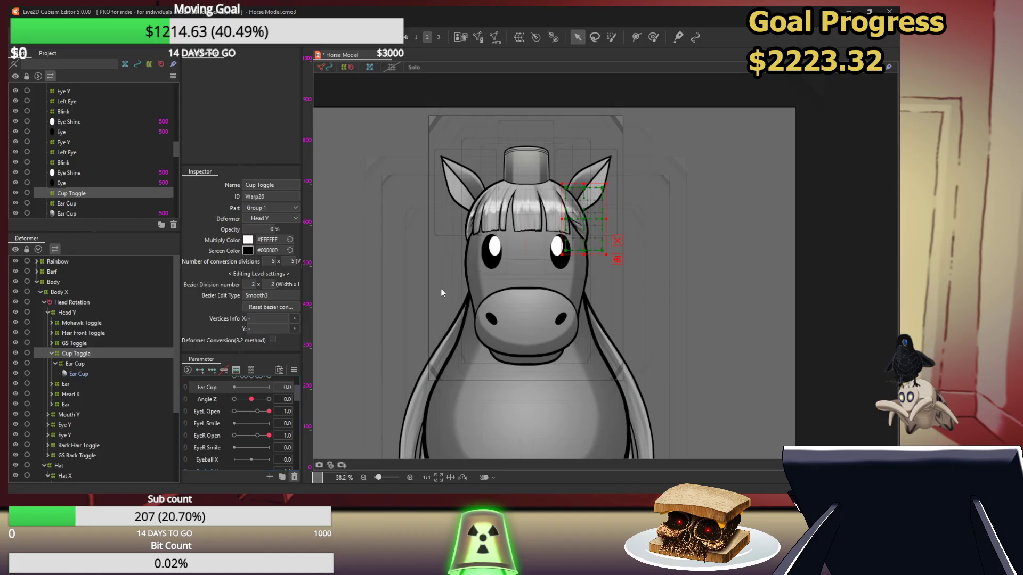
scroll(229, 429, "down", 10)
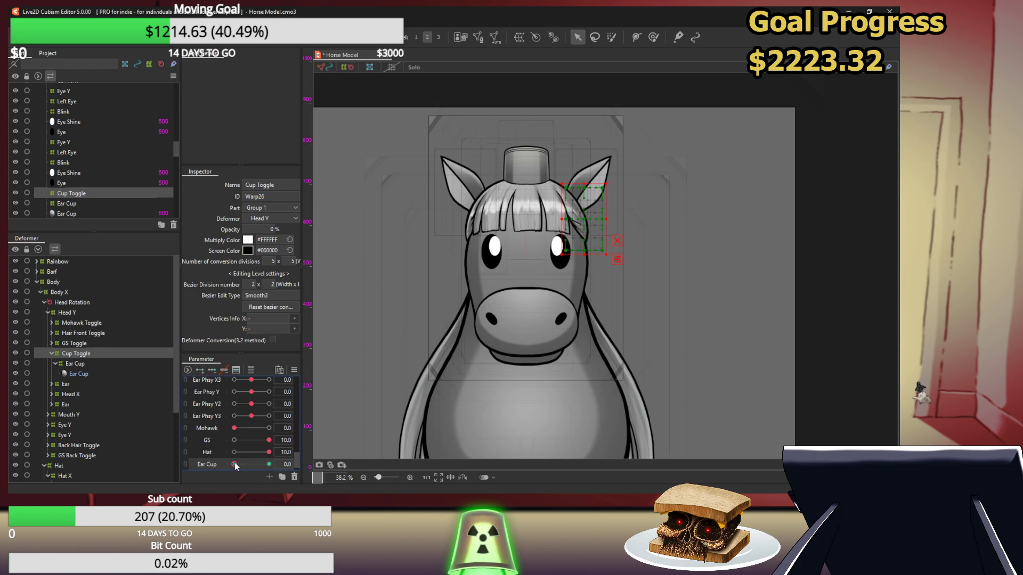
left_click_drag(236, 466, 353, 460)
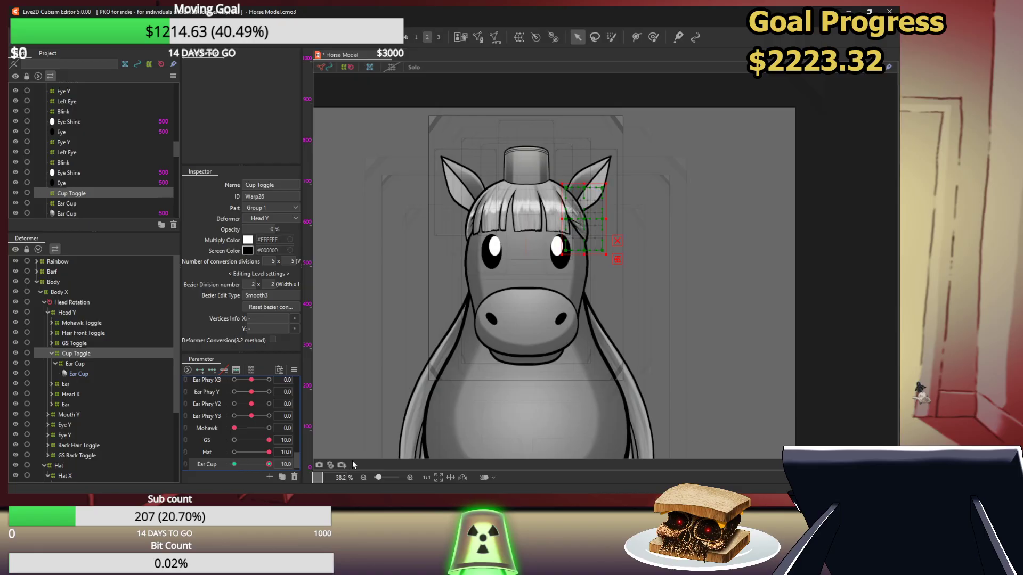
Examine the Ear Cup art mesh on the model with the Ear Cup parameter at 10
left_click(73, 373)
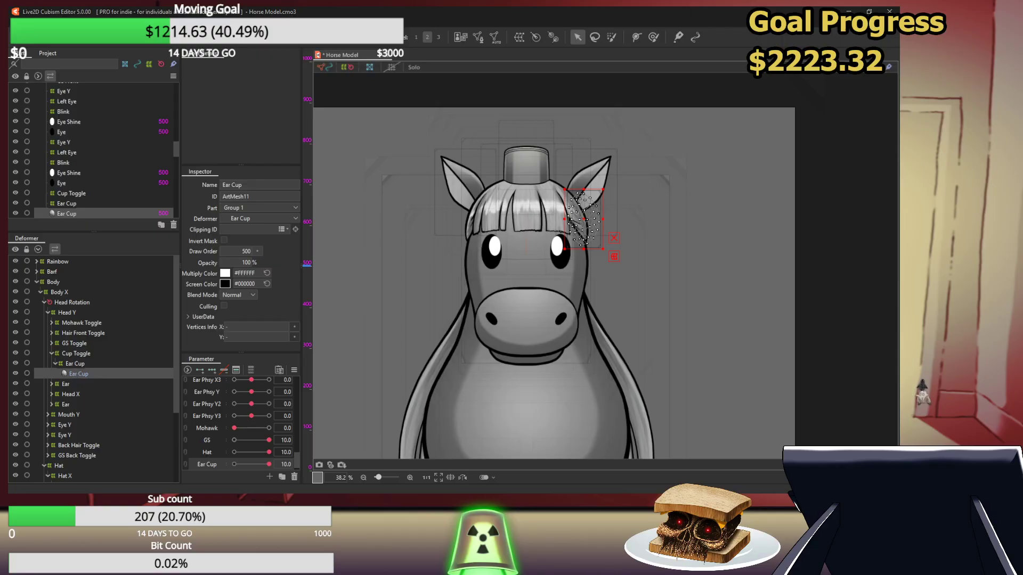
key("Escape")
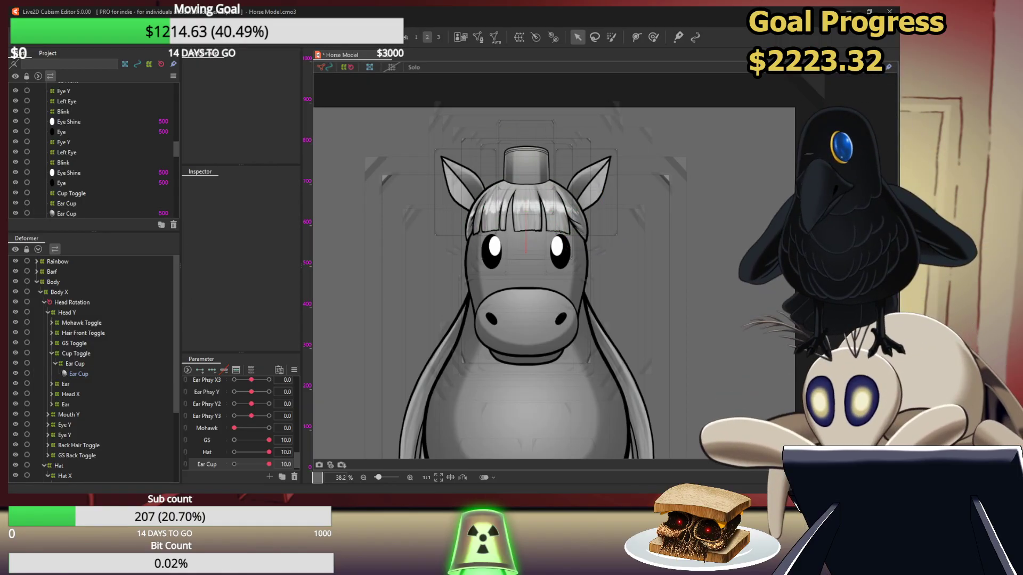
scroll(759, 216, "down", 3)
scroll(758, 216, "up", 8)
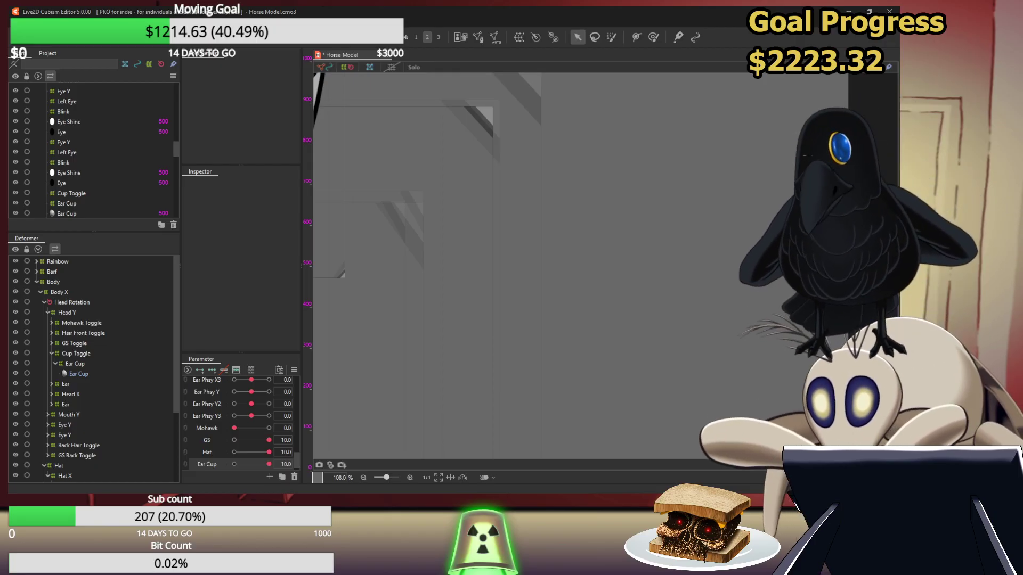
Select the Cup Toggle deformer and preview the ear cup with the head turned by Angle X and Angle Y, returning both to 0
scroll(591, 266, "down", 5)
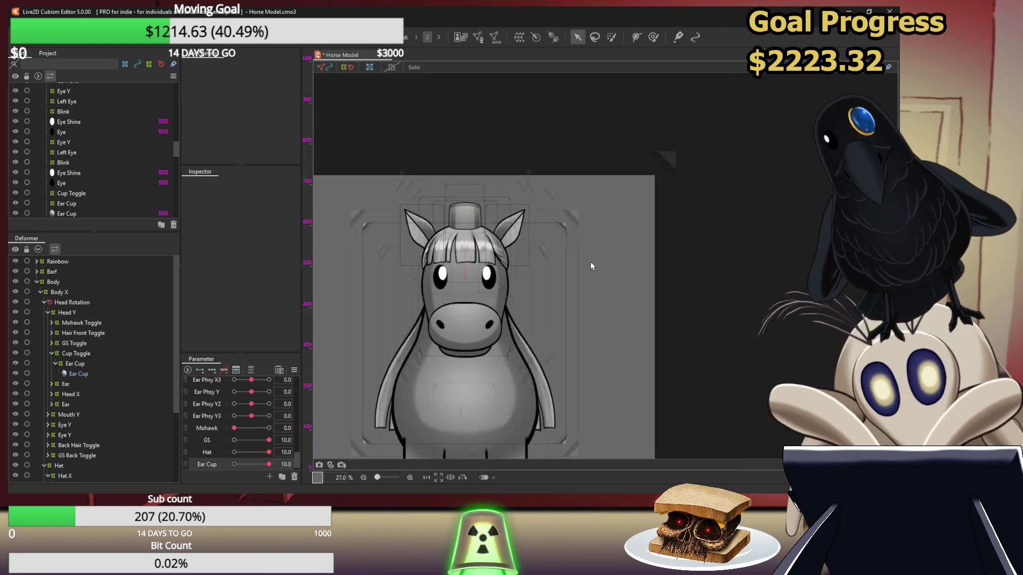
scroll(590, 267, "up", 8)
scroll(590, 266, "down", 2)
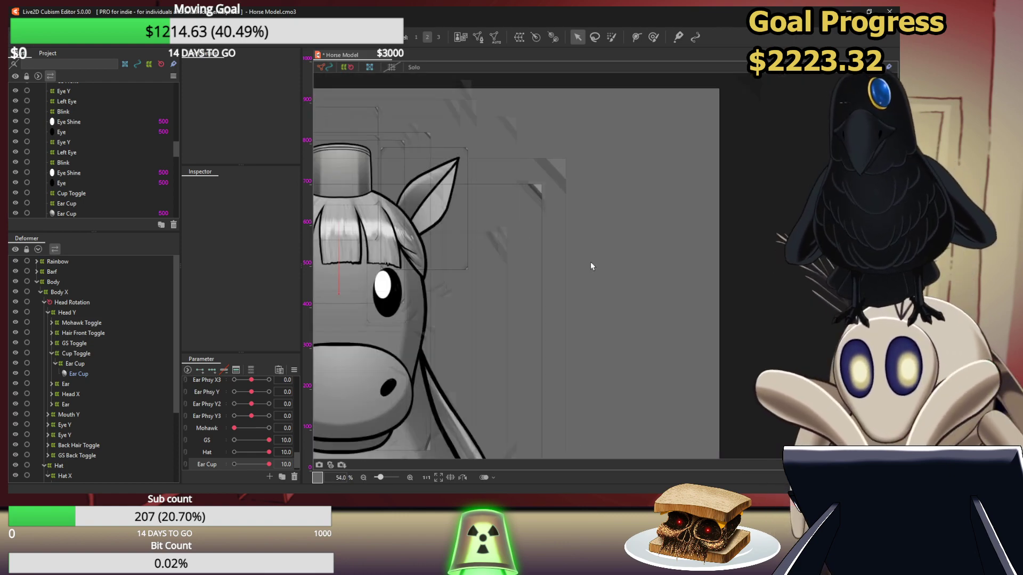
left_click_drag(418, 278, 451, 267)
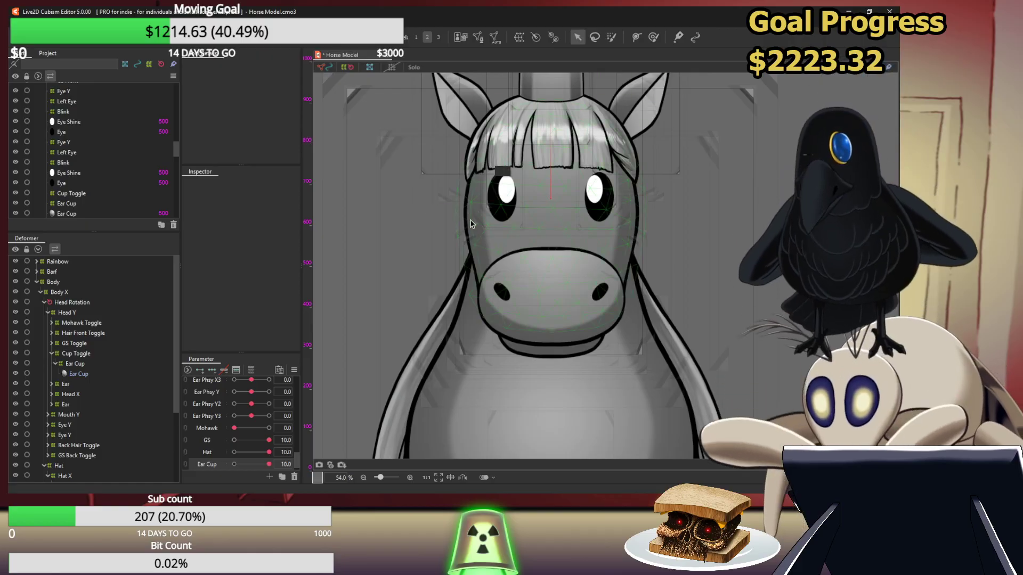
scroll(488, 209, "down", 2)
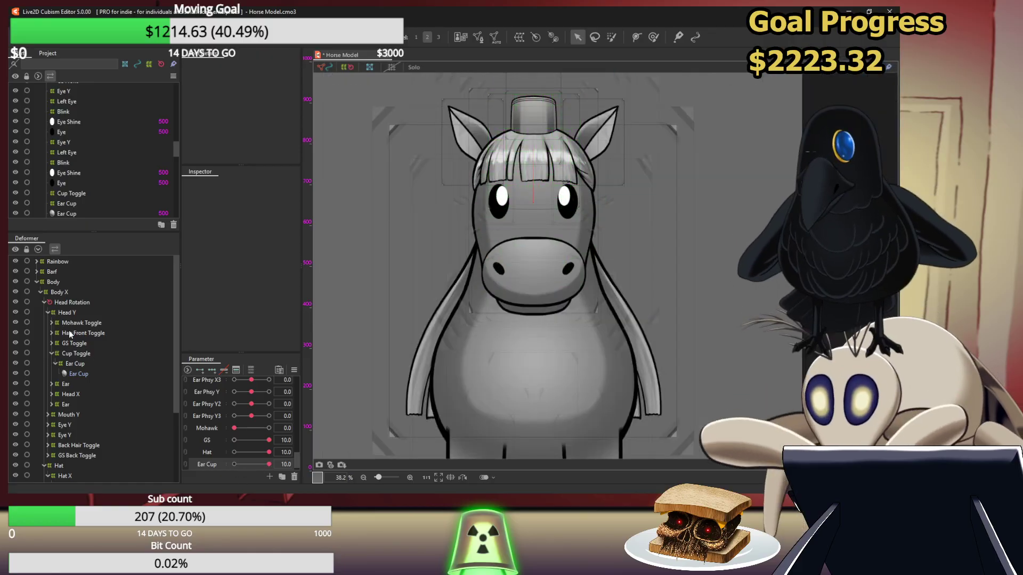
left_click(74, 354)
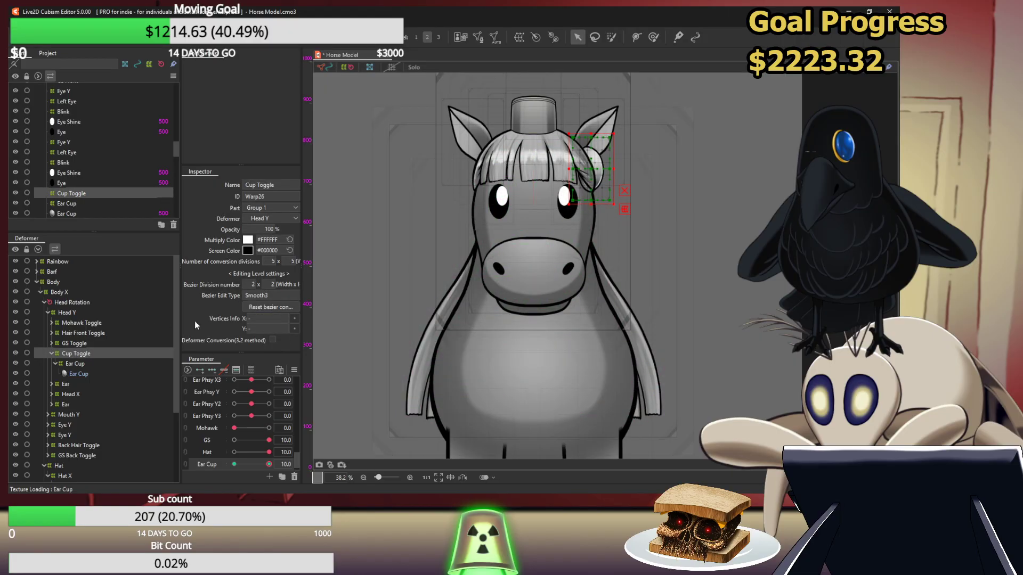
scroll(234, 405, "up", 10)
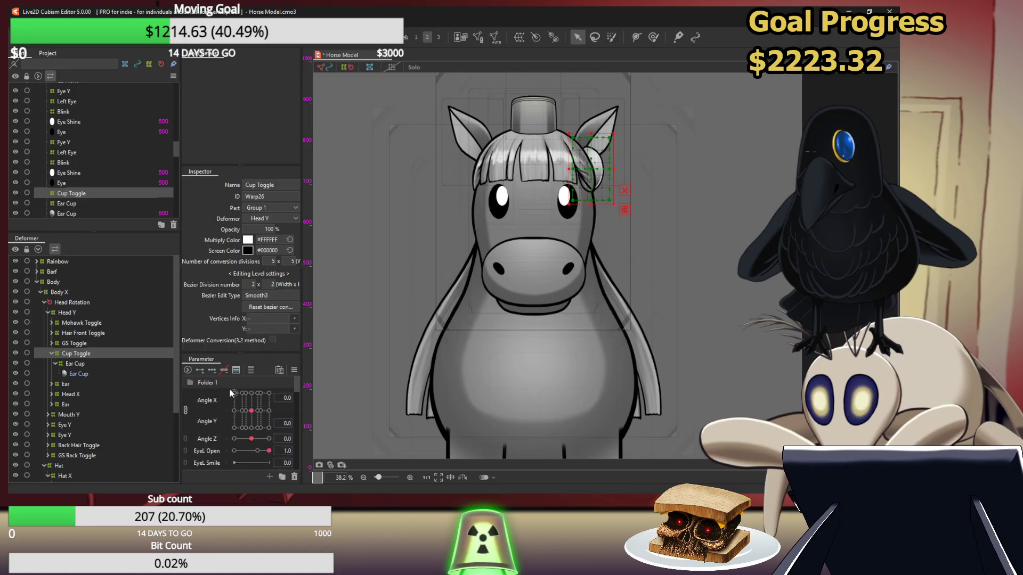
mouse_move(251, 411)
left_mouse_down()
mouse_move(316, 416)
mouse_move(242, 418)
left_mouse_up()
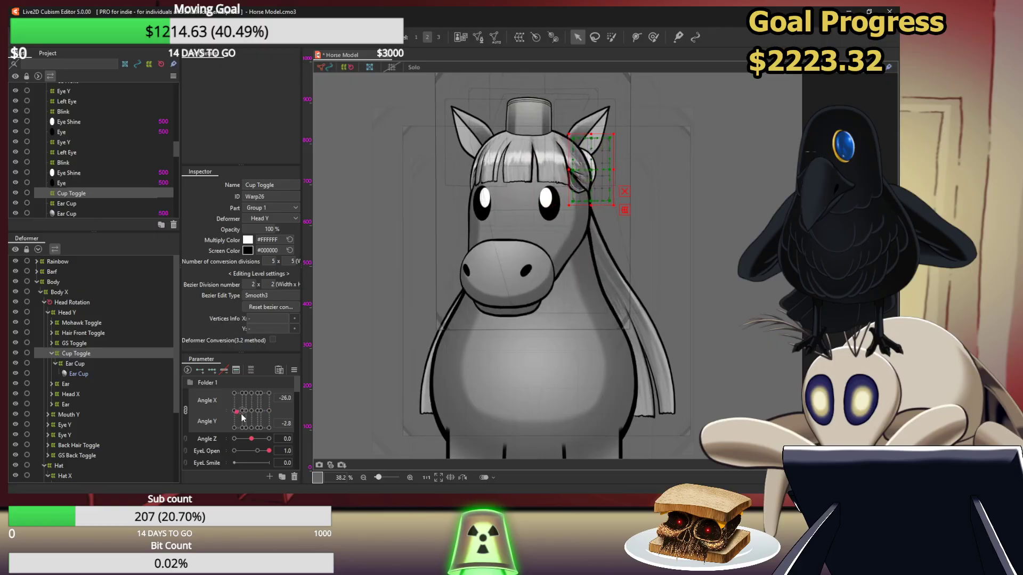
left_click(253, 414)
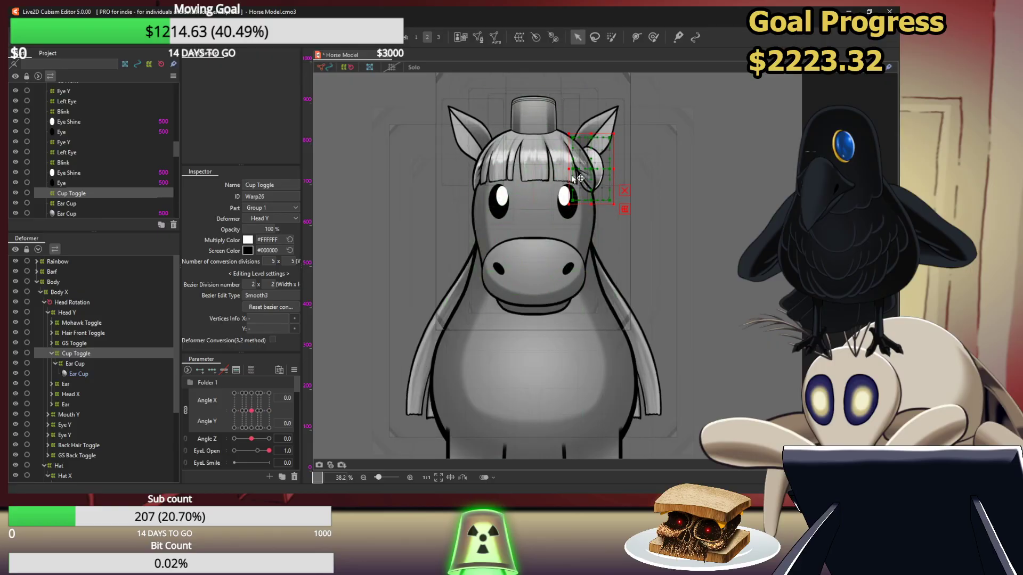
Try to narrow and slightly tilt the Cup Toggle deformer around the ear cup, and undo the tilt
left_click_drag(567, 170, 570, 172)
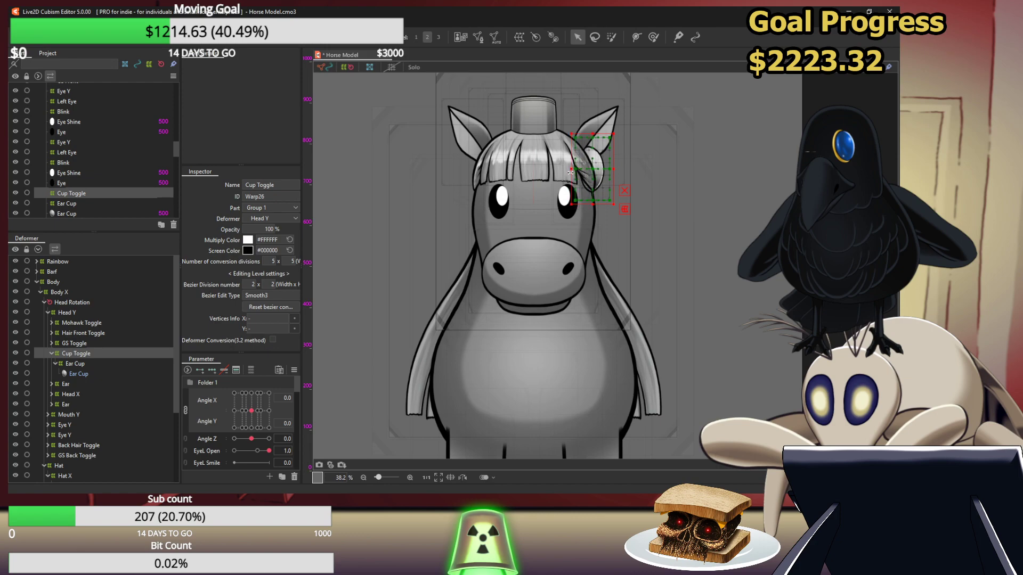
left_click_drag(566, 131, 563, 137)
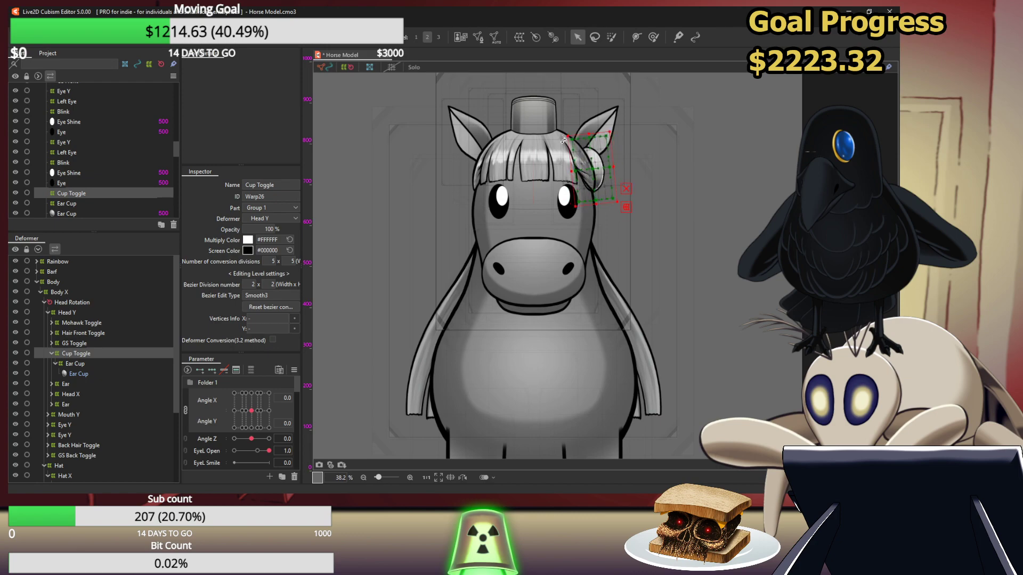
left_click_drag(570, 172, 572, 172)
scroll(574, 179, "up", 6)
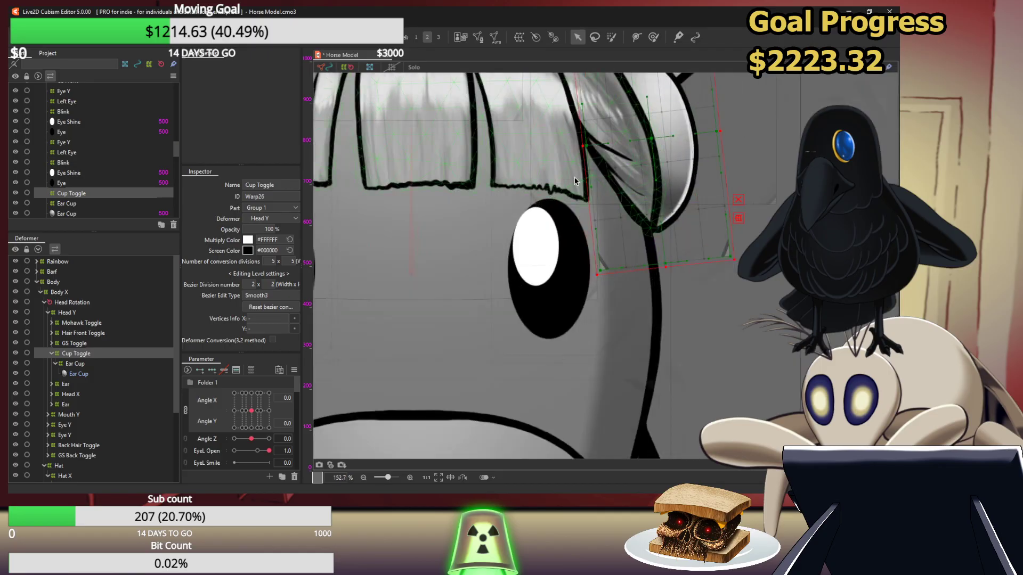
scroll(574, 179, "down", 1)
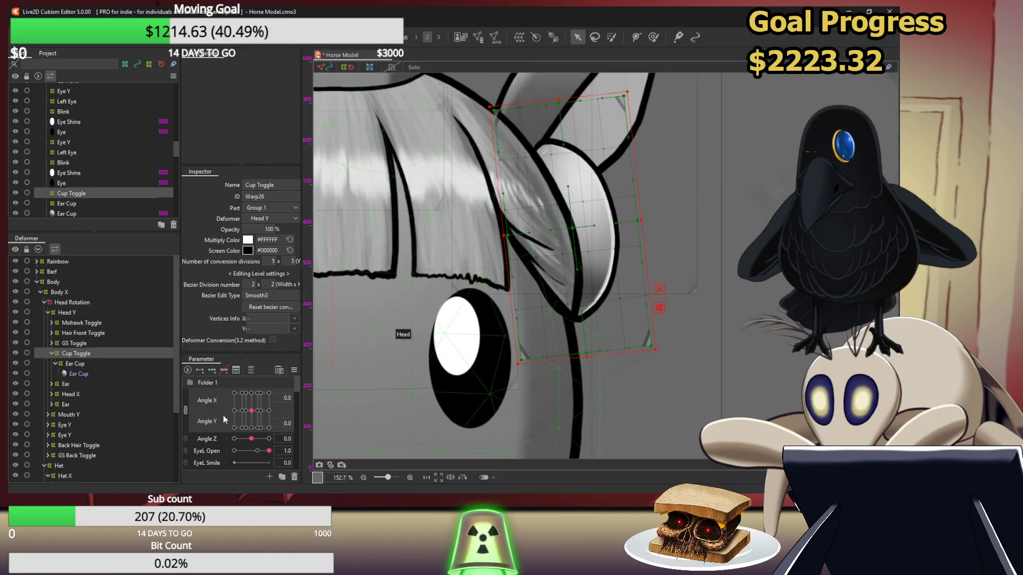
key("ctrl+z")
key("ctrl+z")
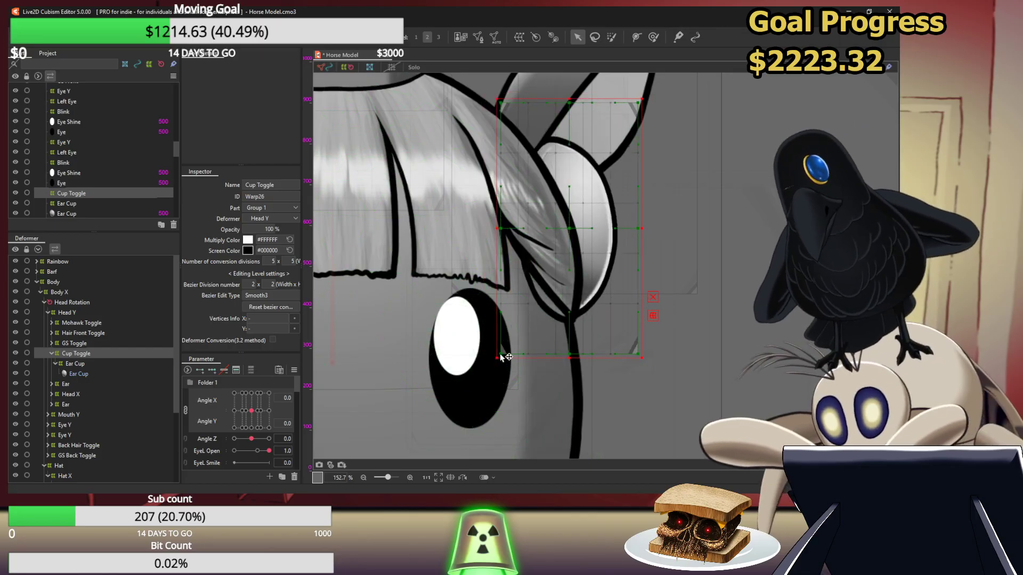
Try to pull the Cup Toggle deformer's lower face-side corner outward, check the ear cup with GS at 0, and undo the reshaping
left_click_drag(500, 356, 557, 334)
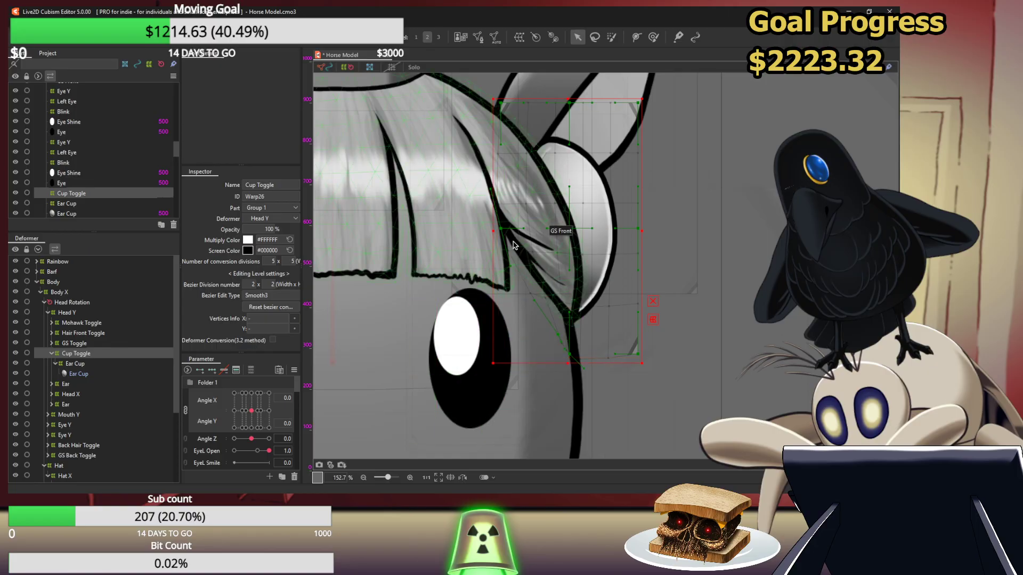
left_click_drag(507, 235, 515, 236)
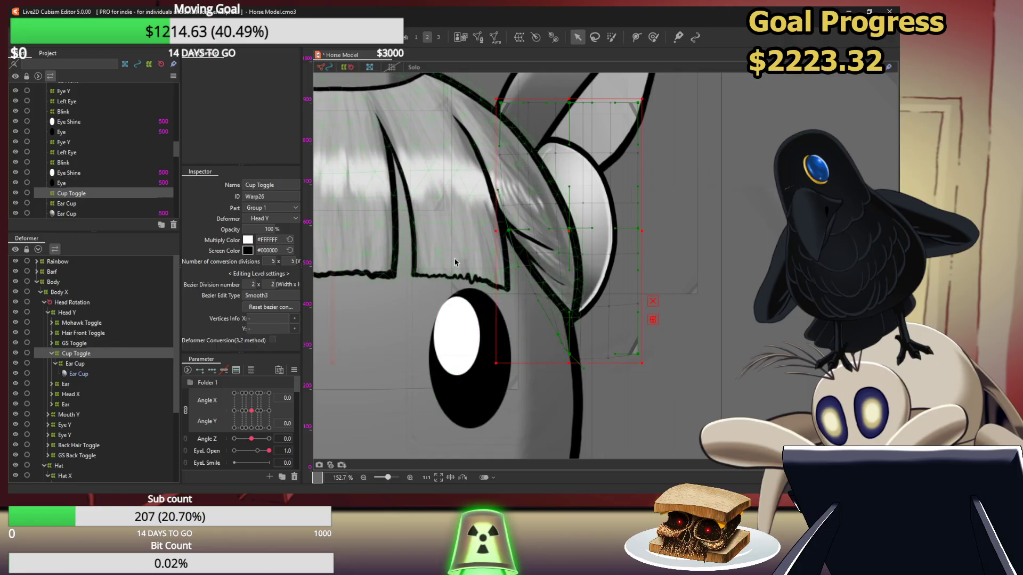
scroll(267, 456, "down", 10)
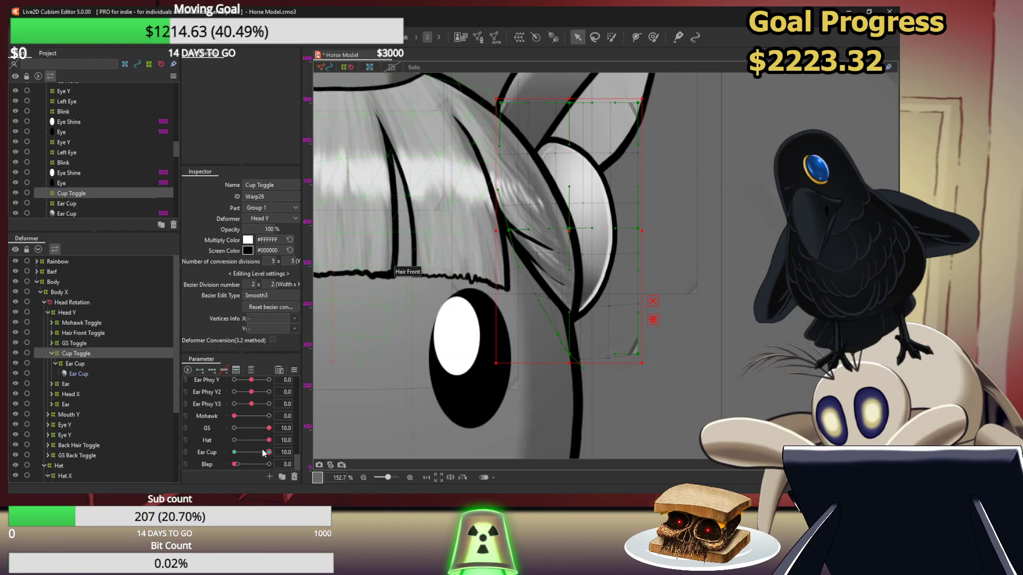
left_click(235, 440)
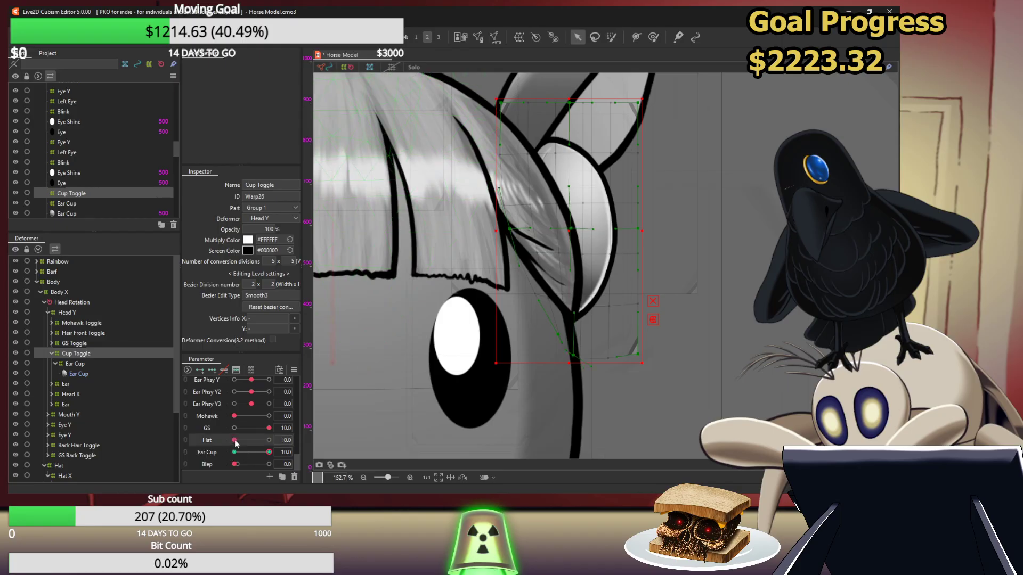
left_click(269, 440)
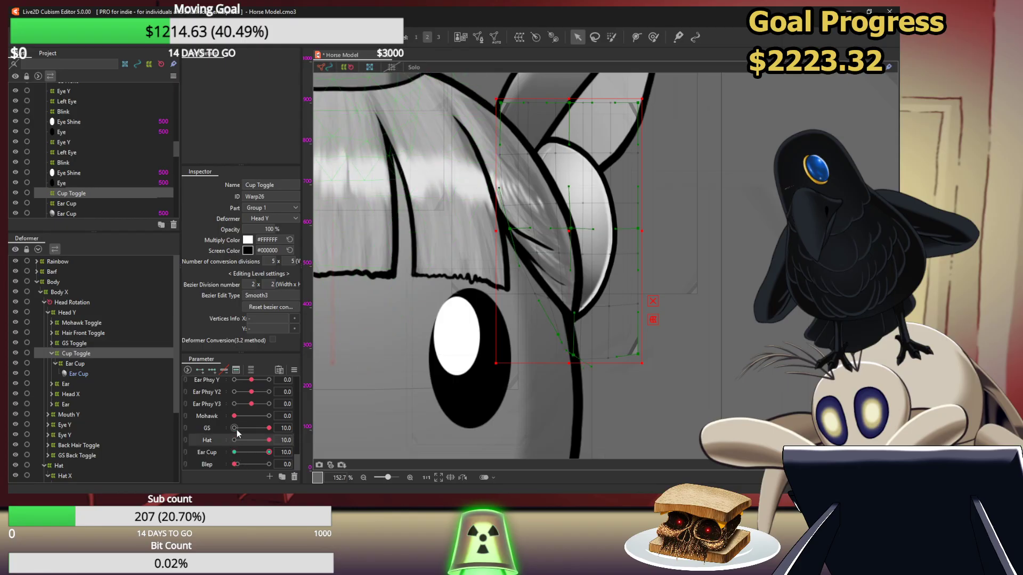
left_click(237, 429)
scroll(688, 247, "down", 3)
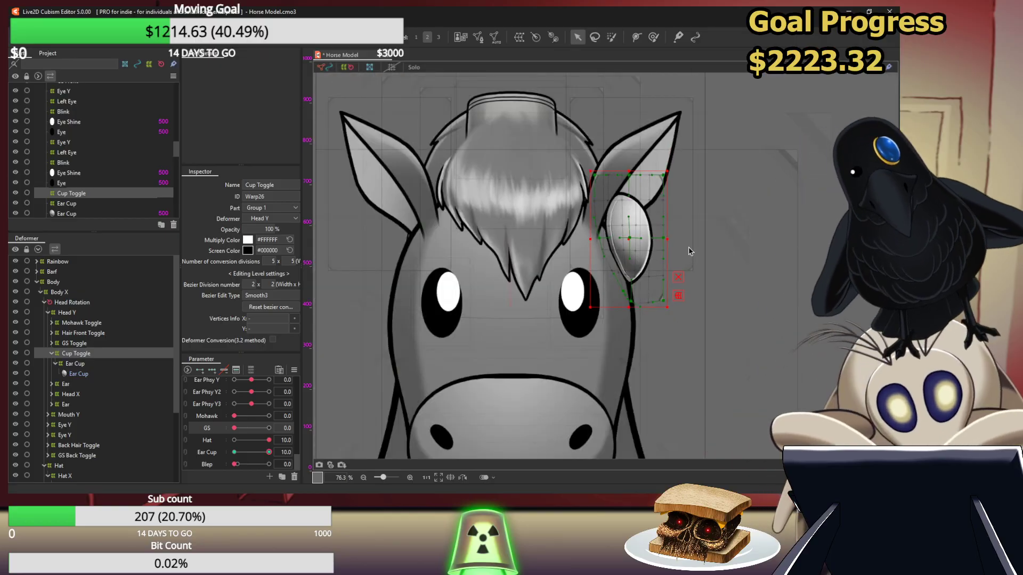
key("ctrl+z")
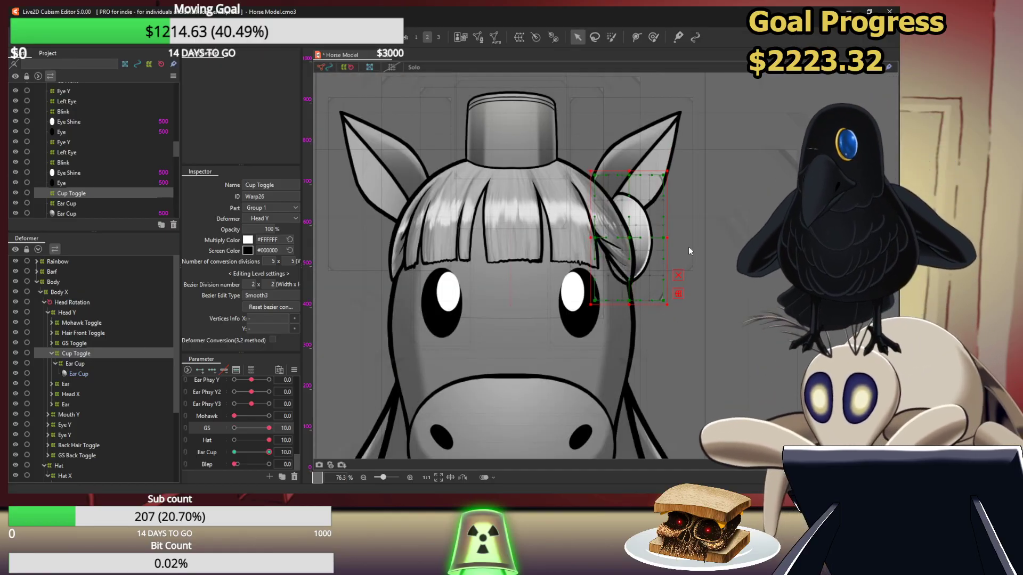
key("ctrl+z")
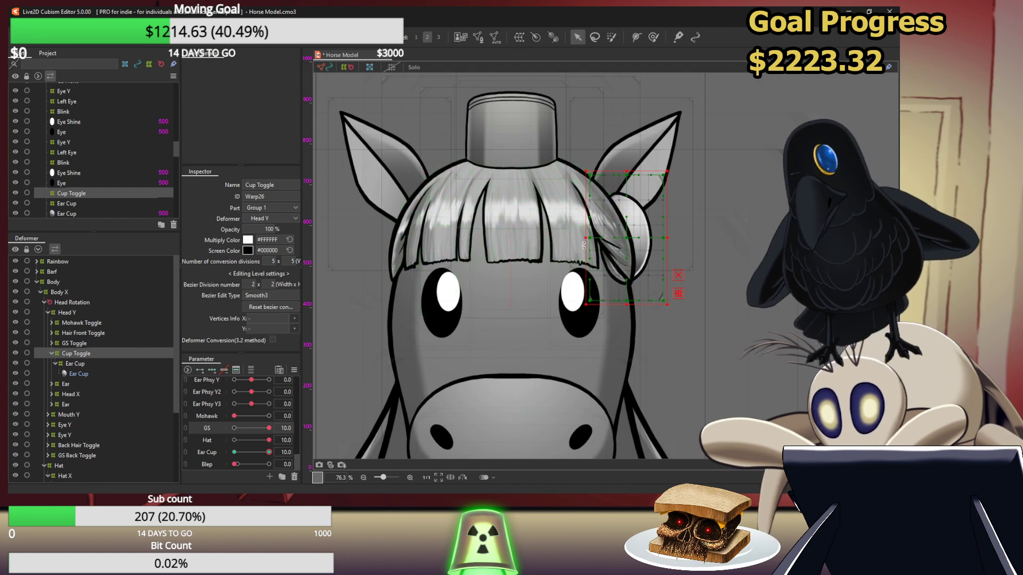
Preview the ear cup with Angle X at -30 and Angle Y lowered, and return both angles to 0
scroll(239, 420, "up", 10)
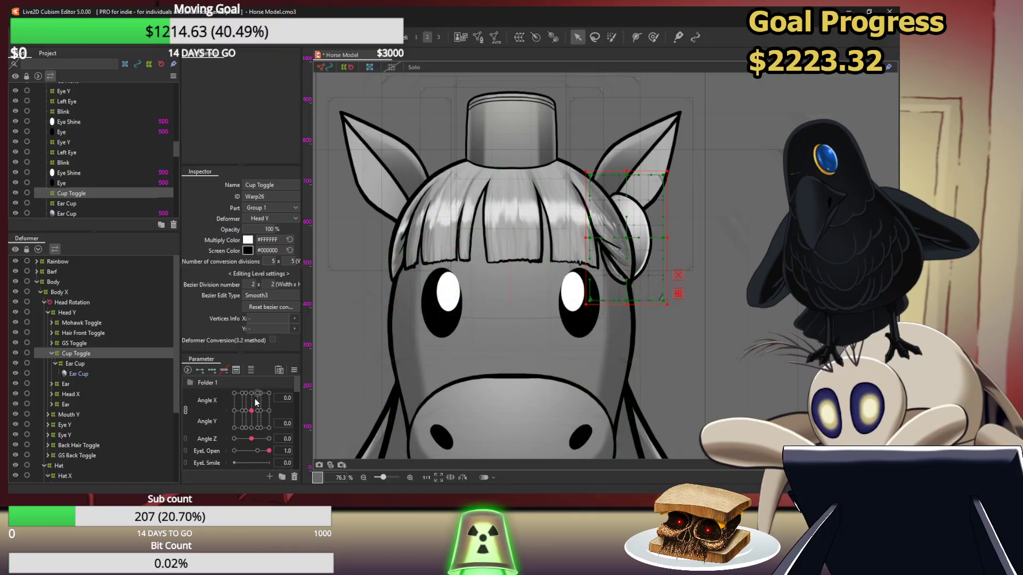
left_click_drag(251, 410, 233, 419)
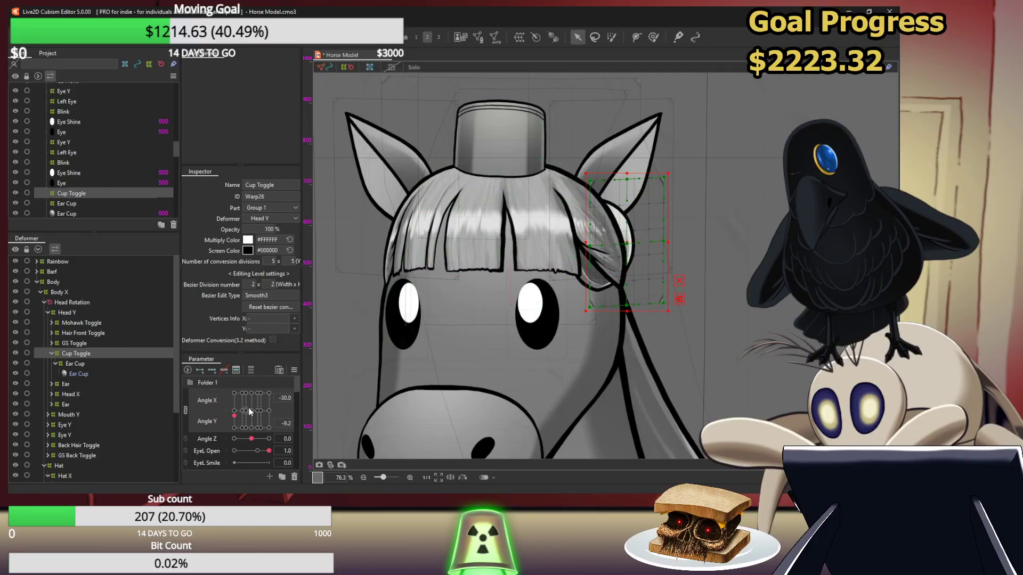
left_click(251, 411)
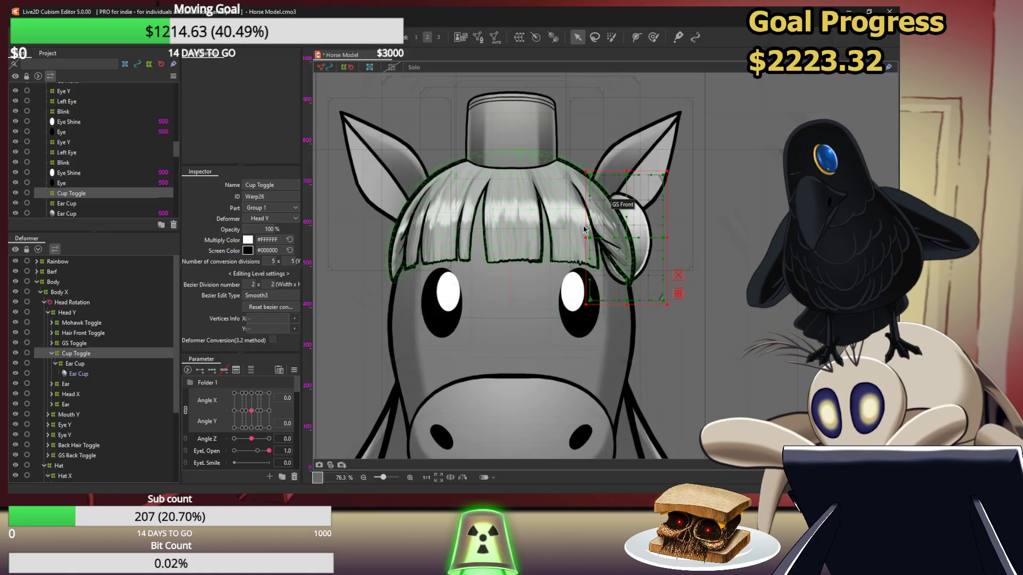
Try to narrow the Cup Toggle deformer and pull its lower face-side corner outward, previewing it with Angle X and Angle Y at -30
left_click_drag(584, 238, 589, 238)
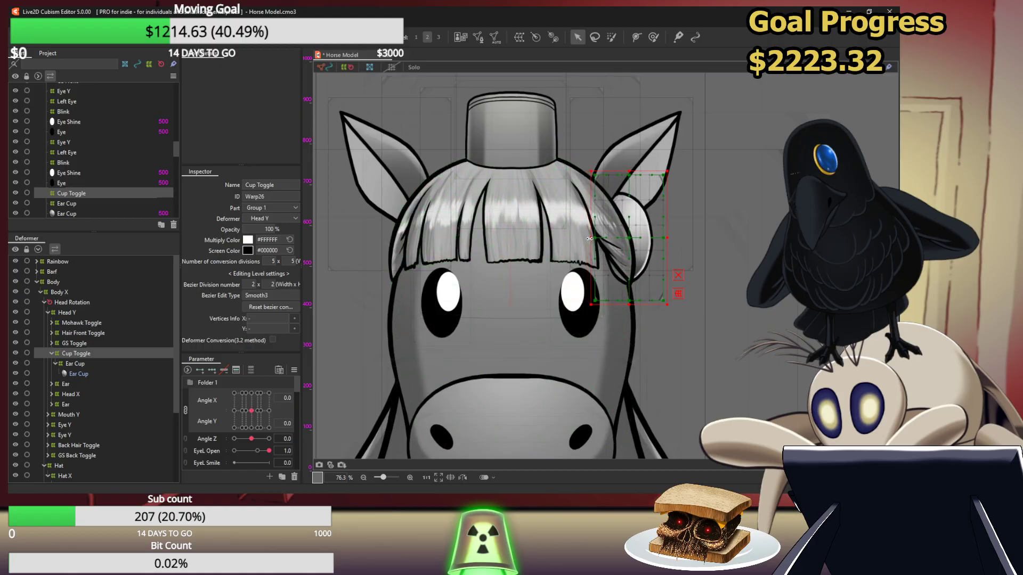
left_click_drag(595, 301, 623, 299)
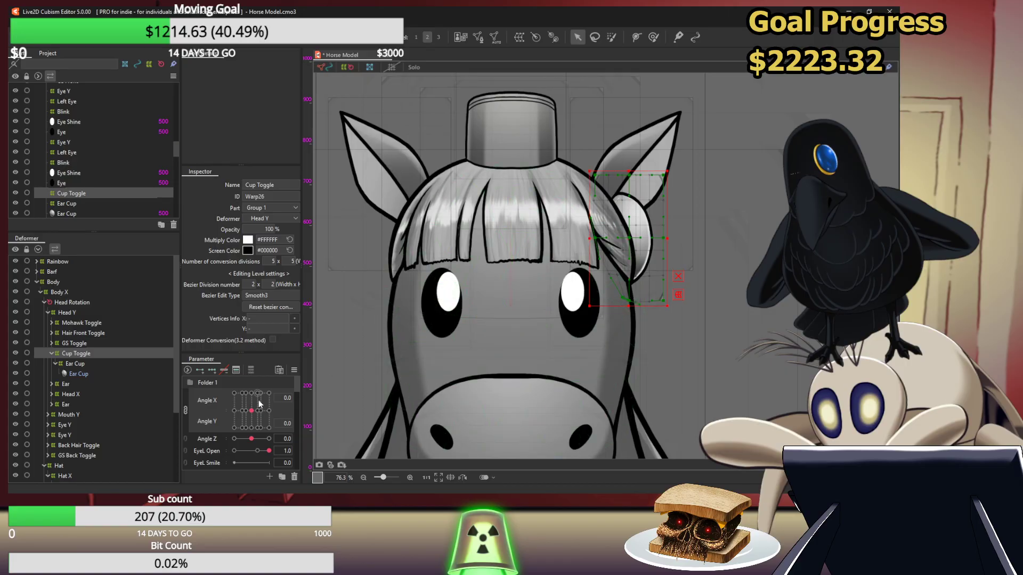
left_click_drag(253, 410, 171, 447)
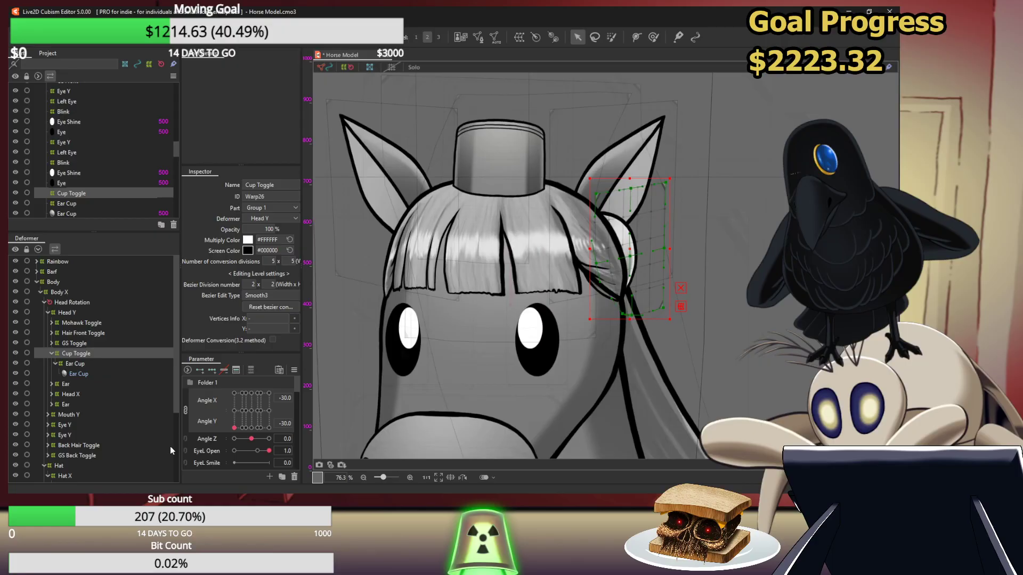
scroll(647, 296, "up", 2)
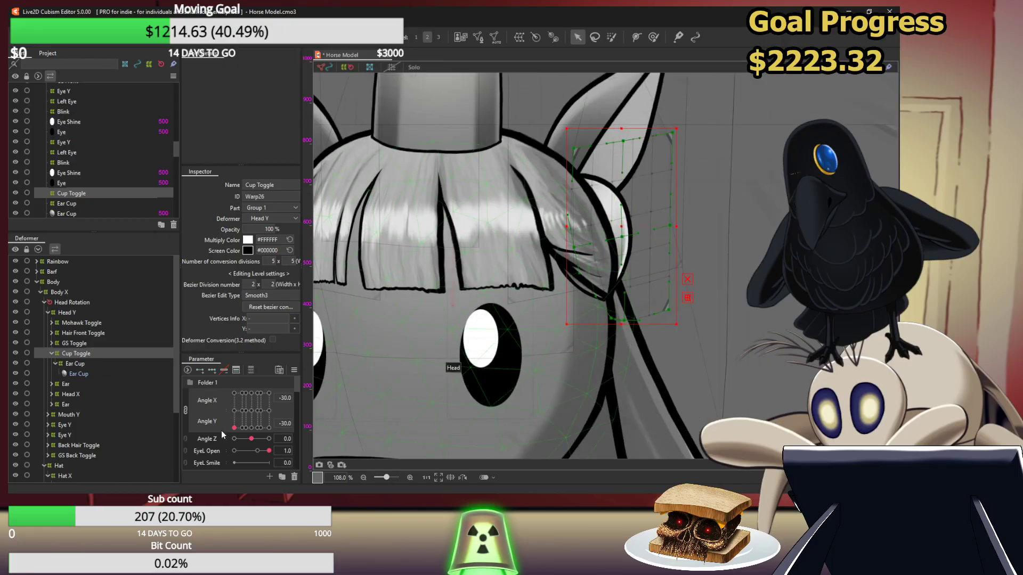
Switch the Ear Cup parameter between 0 and 10 to compare the ear cup, leaving it at 10
scroll(222, 429, "down", 5)
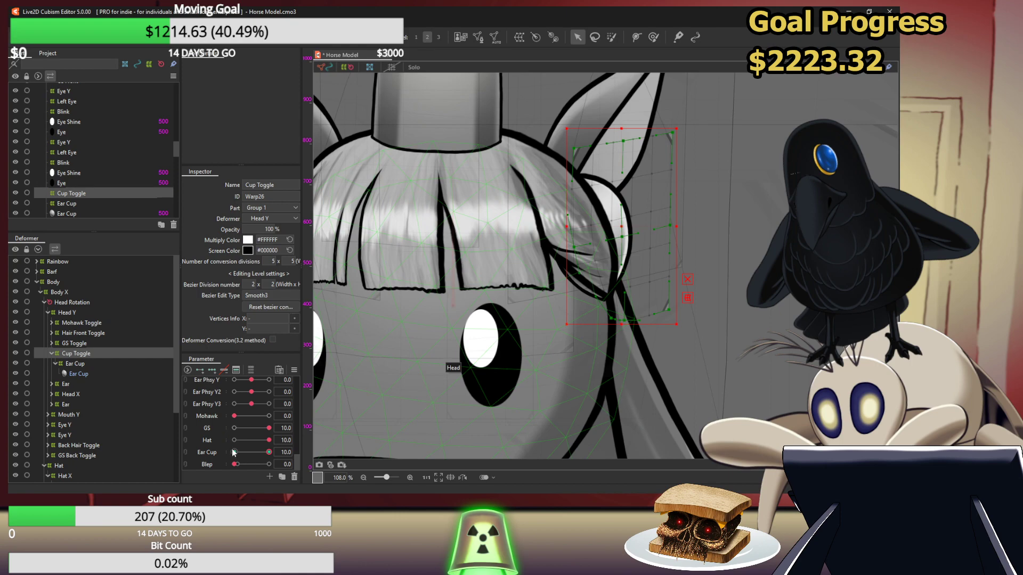
left_click(234, 452)
scroll(730, 279, "down", 2)
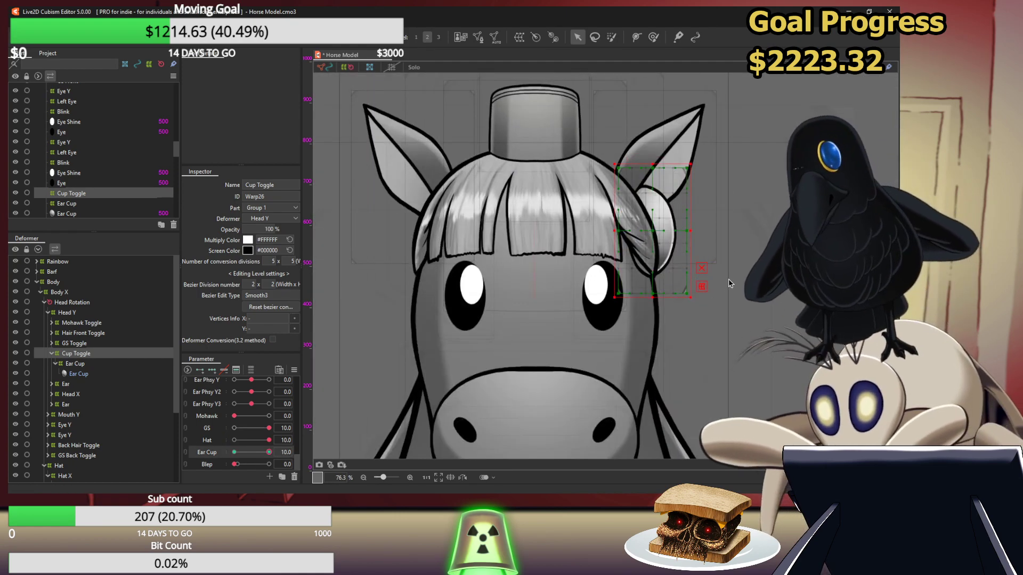
left_click(269, 452)
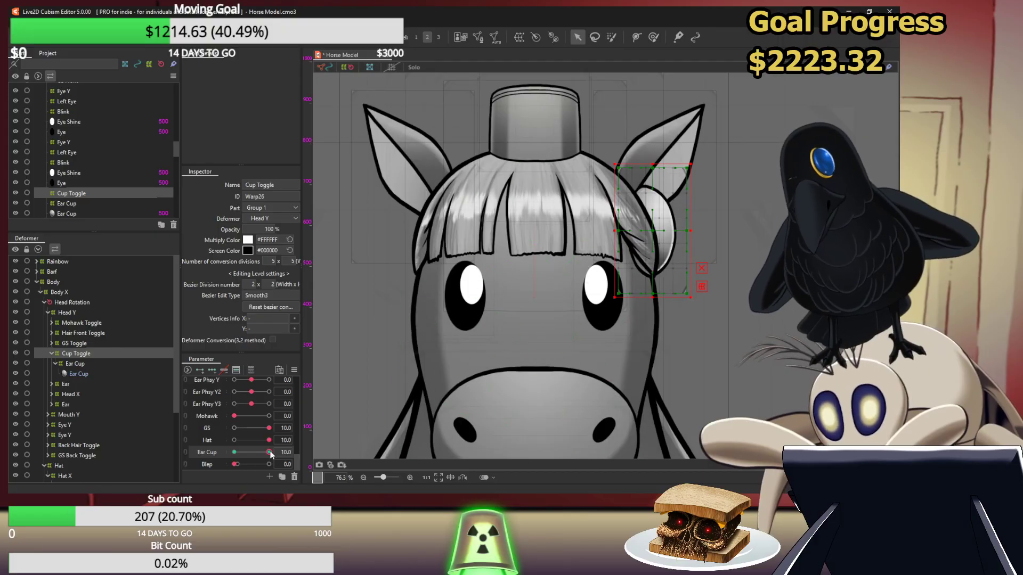
left_click(233, 452)
left_click(269, 452)
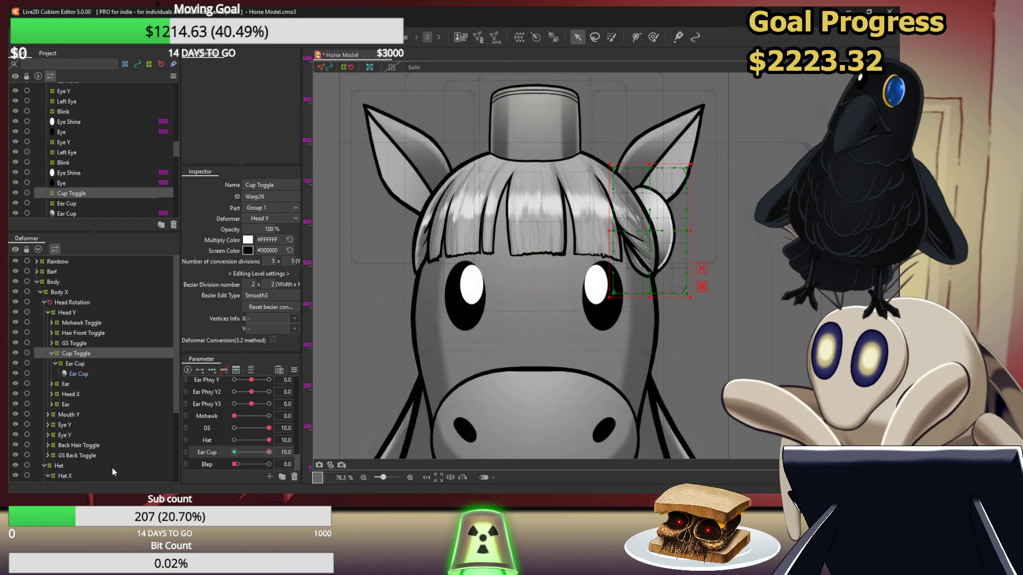
Key the Cup Toggle deformer at 0 and 10 on GS, and pull its lower face-side corner outward with GS at 10
left_click(208, 428)
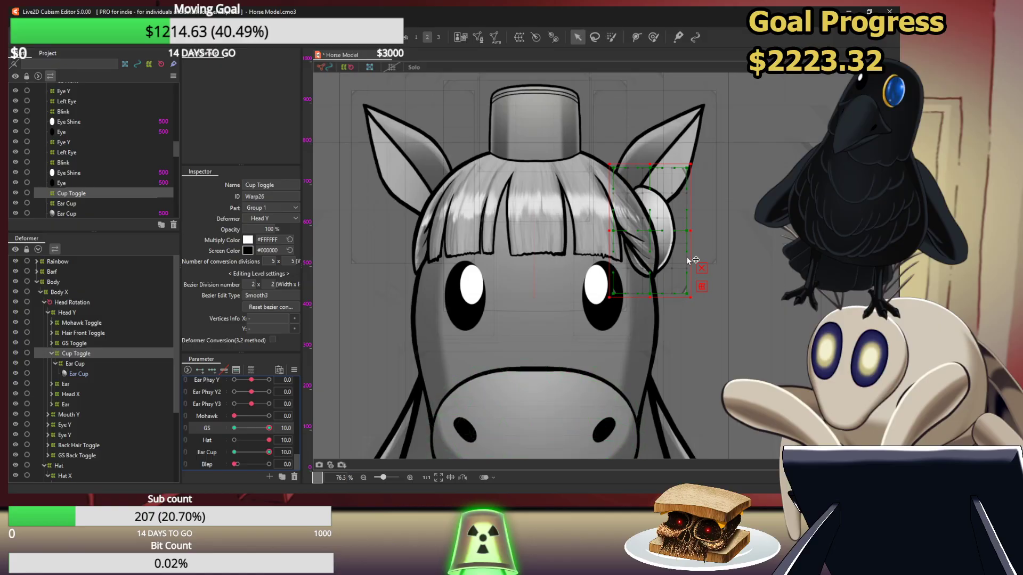
left_click_drag(613, 296, 656, 294)
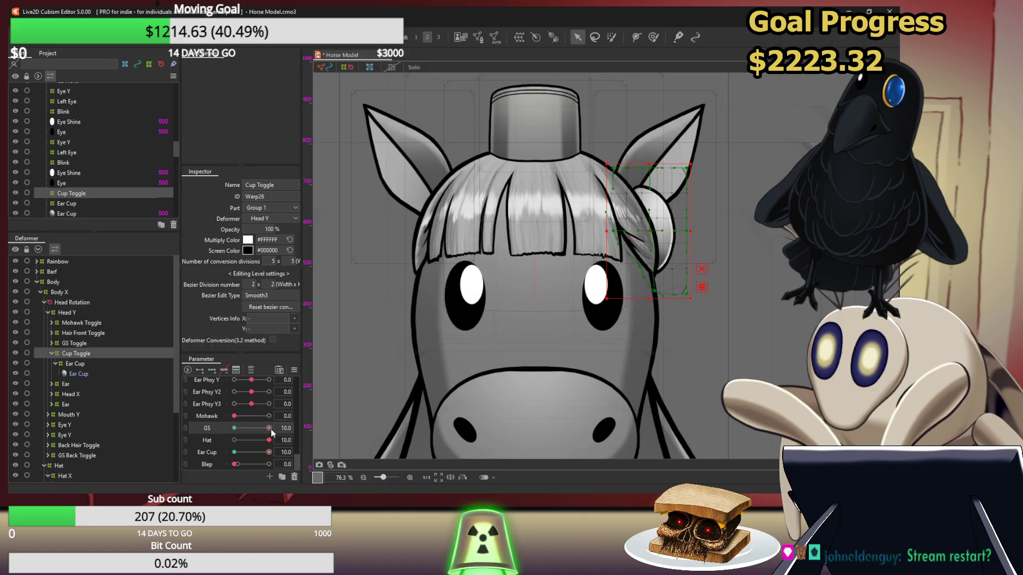
mouse_move(269, 428)
left_mouse_down()
mouse_move(227, 441)
mouse_move(281, 431)
left_mouse_up()
scroll(237, 436, "up", 10)
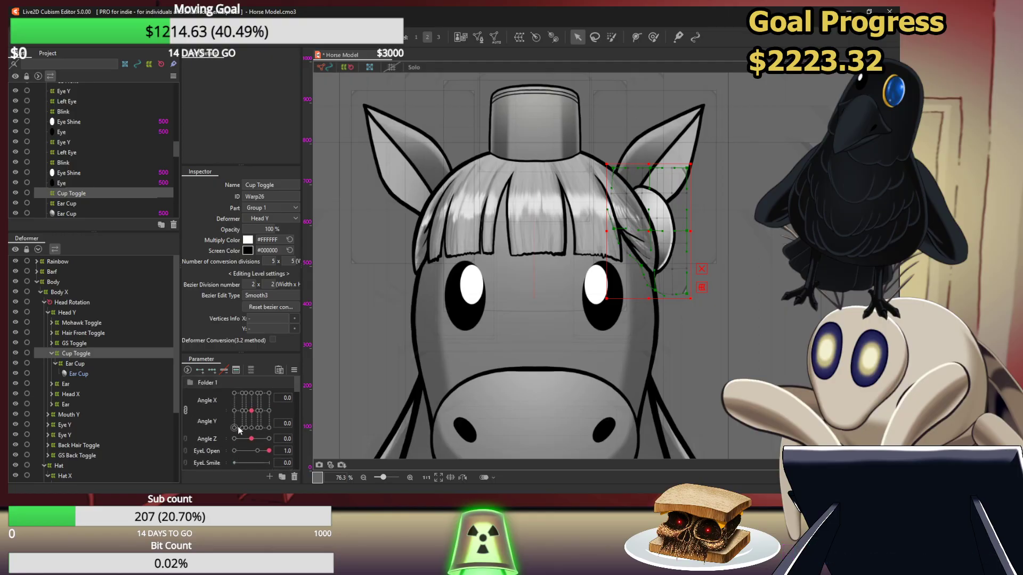
Preview the ear cup at the extremes of Angle X and Angle Y, return both to 0, and save the model
left_click(234, 411)
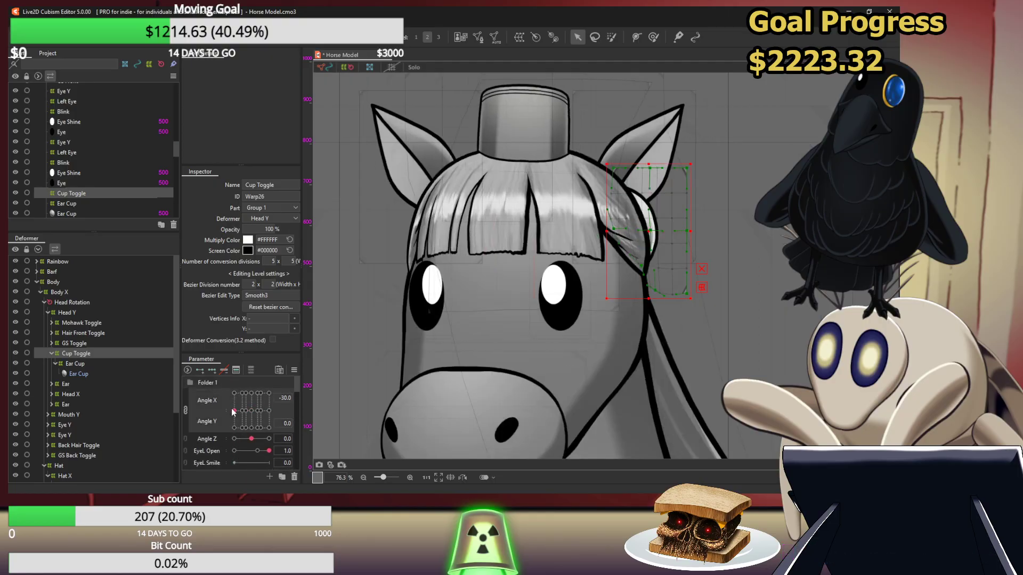
left_click_drag(233, 412, 234, 428)
left_click(234, 393)
left_click(269, 393)
left_click(269, 427)
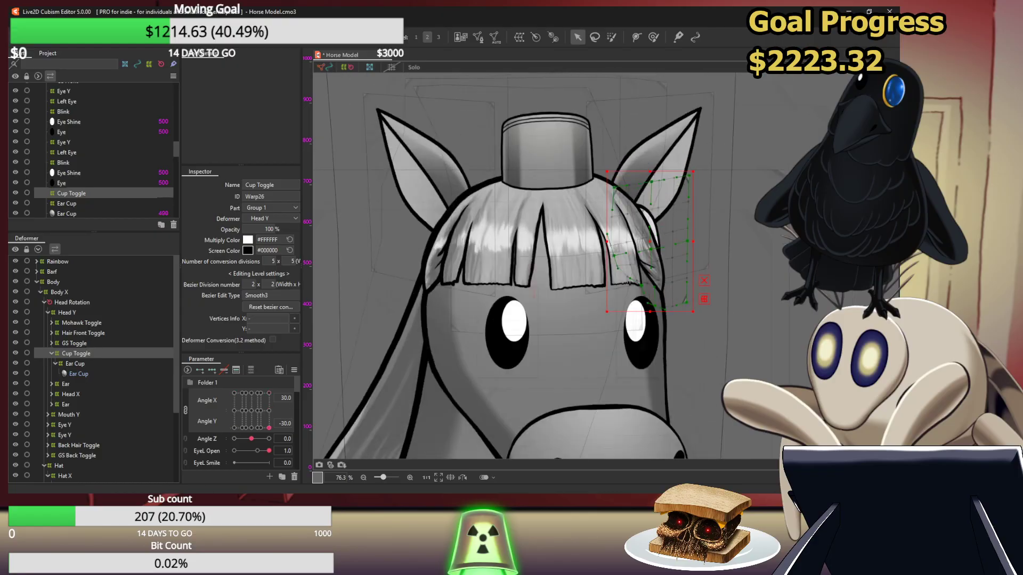
left_click(234, 428)
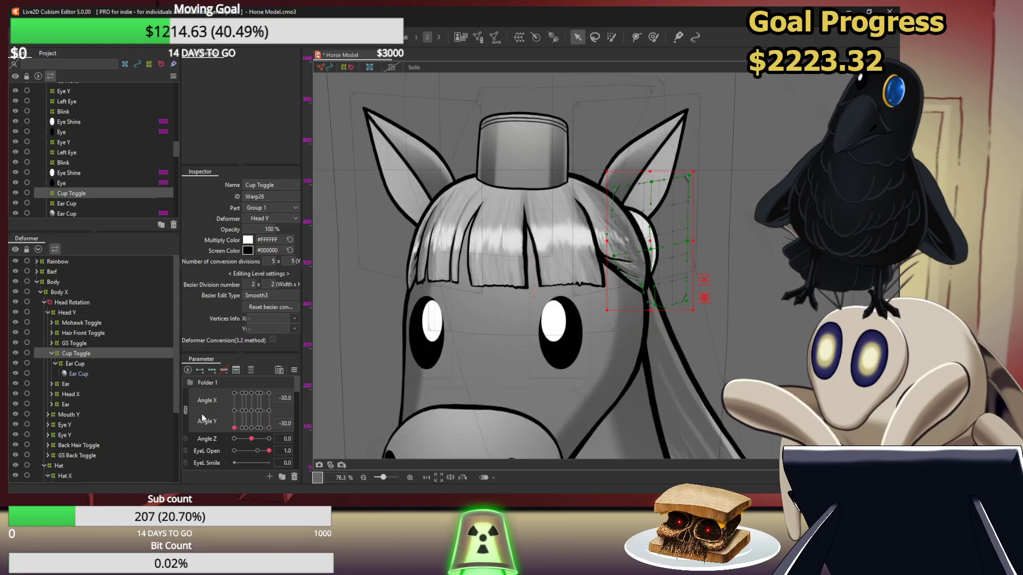
left_click(251, 411)
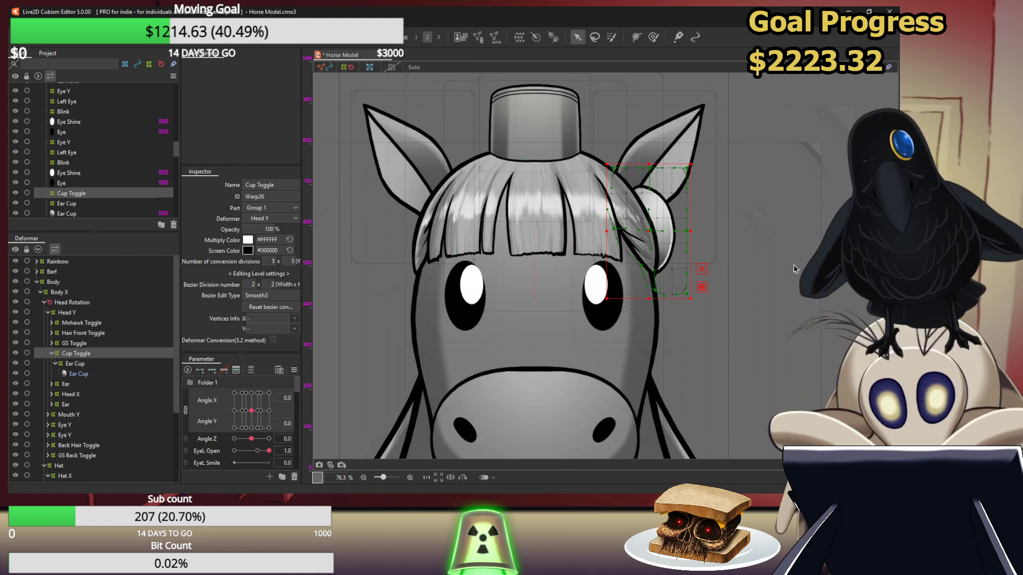
key("ctrl+s")
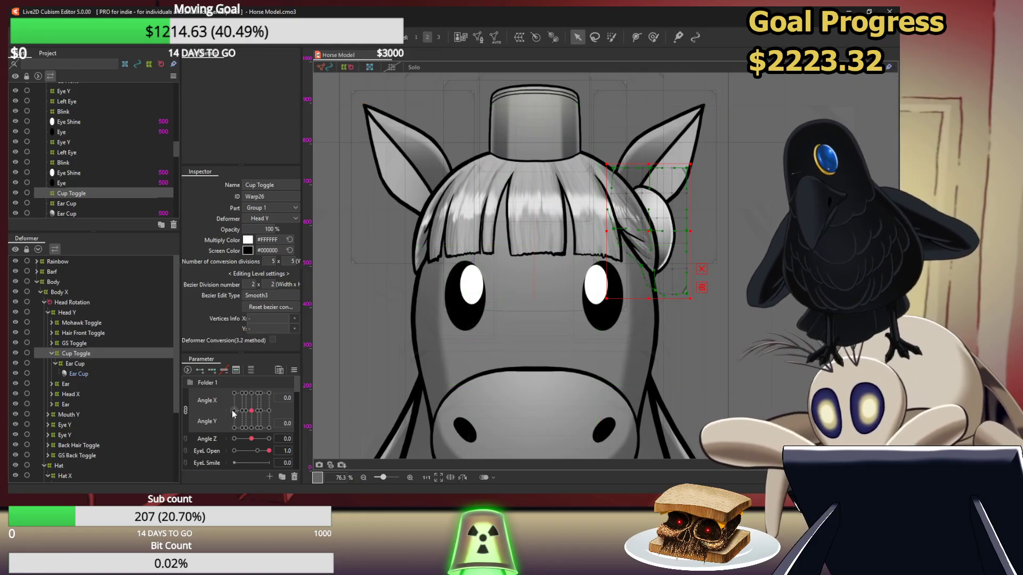
Unlink Angle X from Angle Y, and duplicate the Cup Toggle deformer together with its Ear Cup deformer and art mesh
scroll(233, 412, "down", 10)
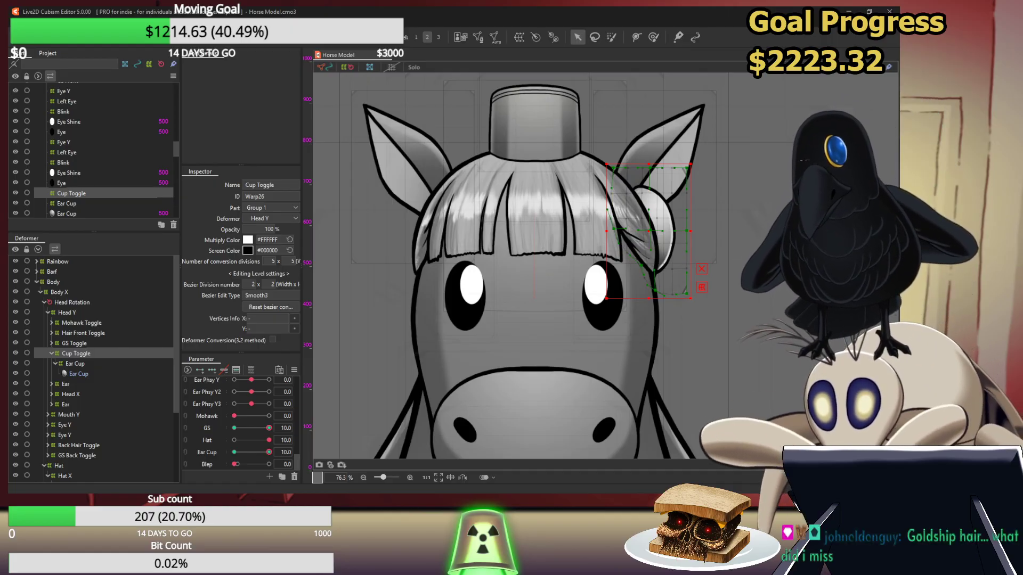
left_click(74, 364)
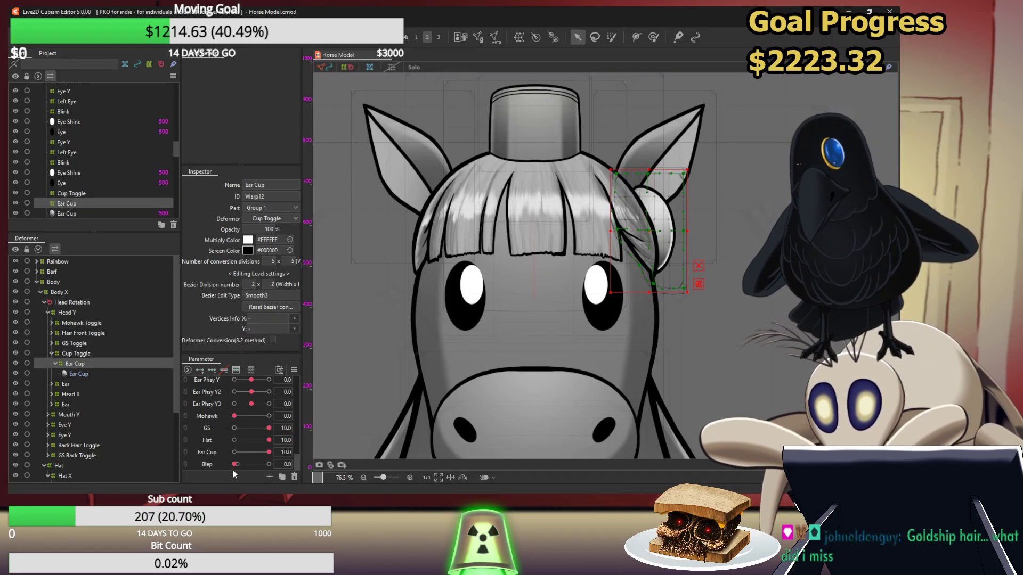
scroll(231, 464, "up", 10)
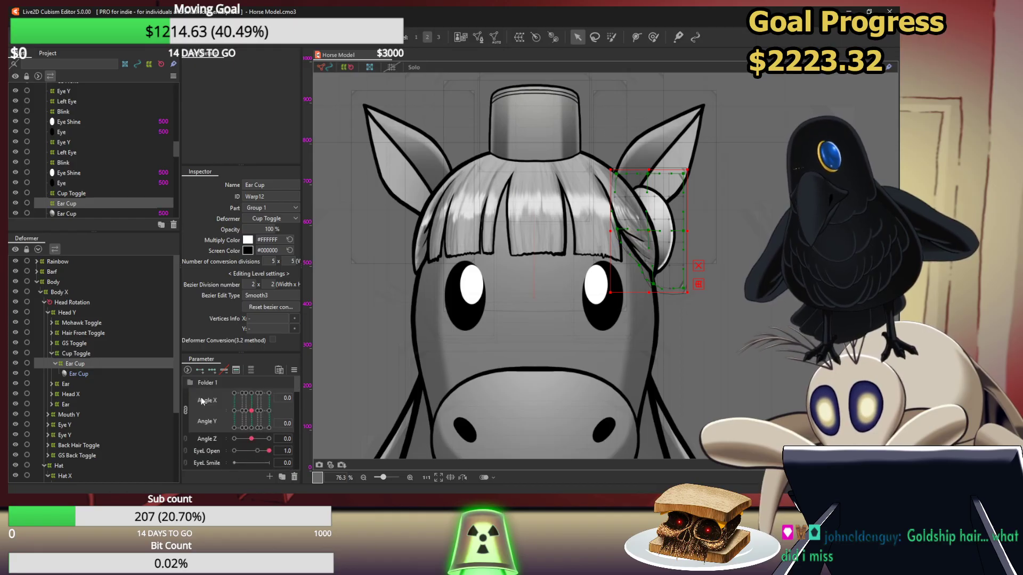
left_click(185, 411)
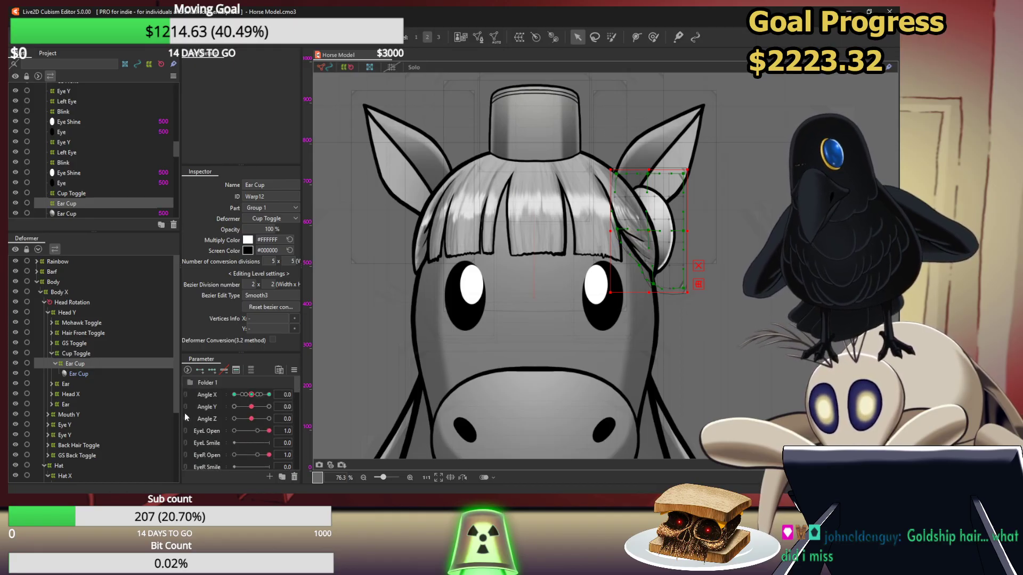
left_click(73, 353)
left_click(79, 373, "shift")
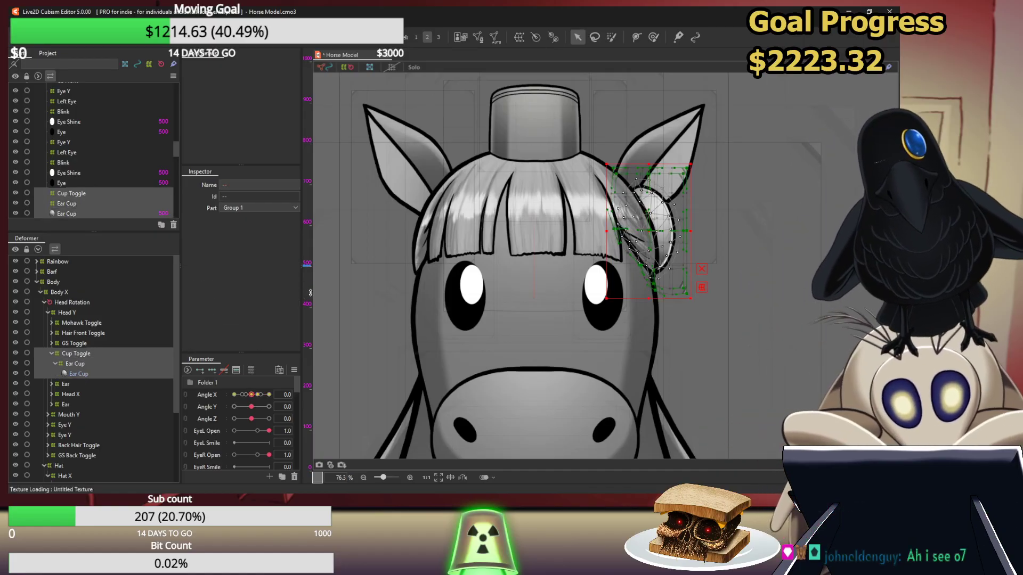
key("ctrl+d")
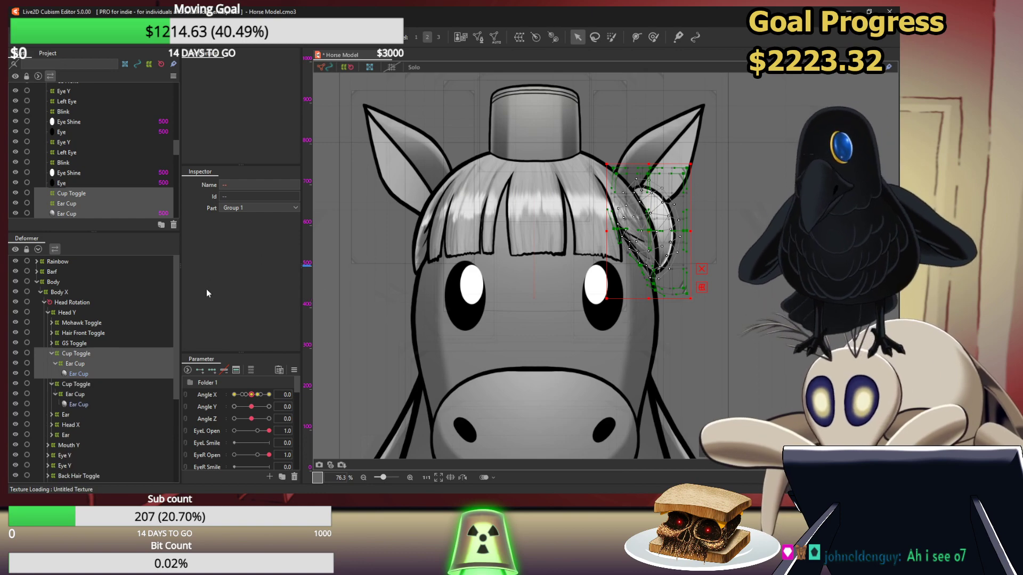
Reflect the duplicated ear cup and its deformers horizontally onto the opposite side of the head
left_click(74, 24)
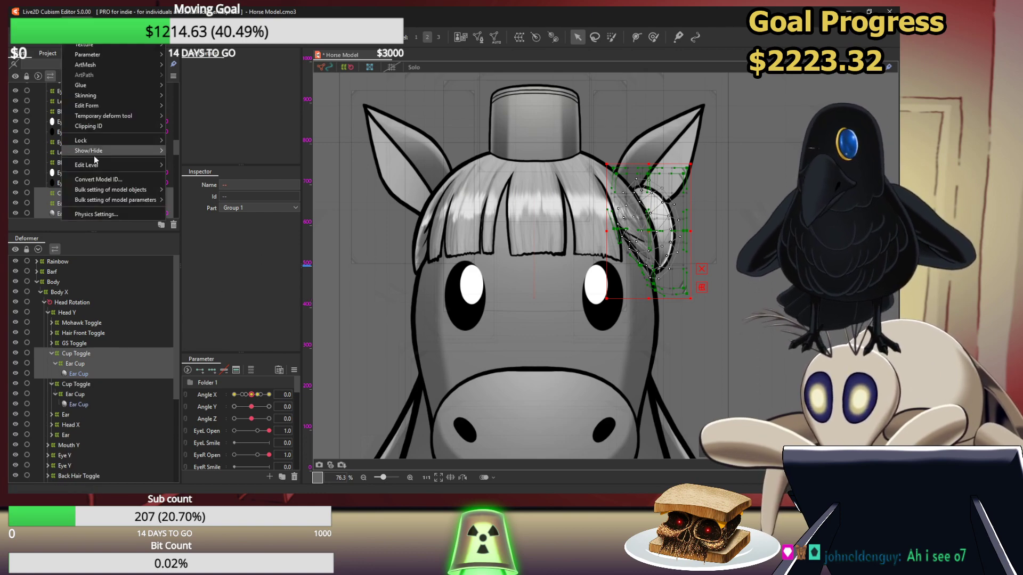
mouse_move(96, 101)
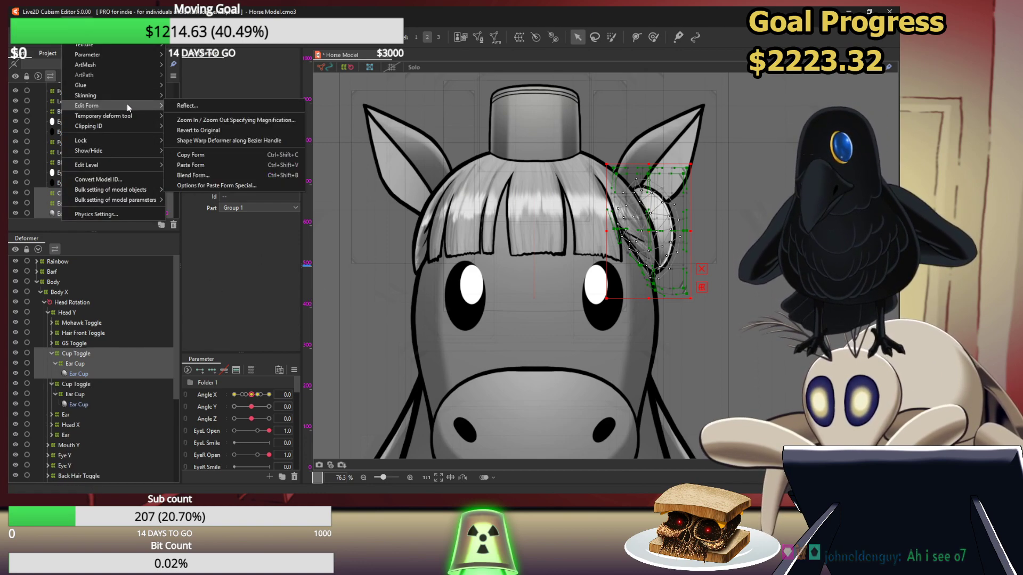
left_click(187, 107)
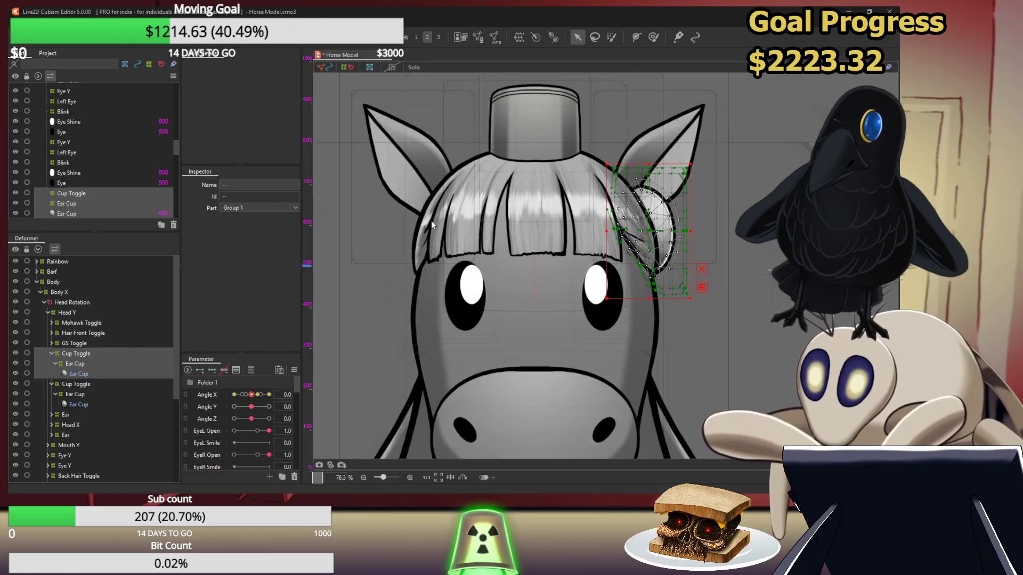
left_click(443, 338)
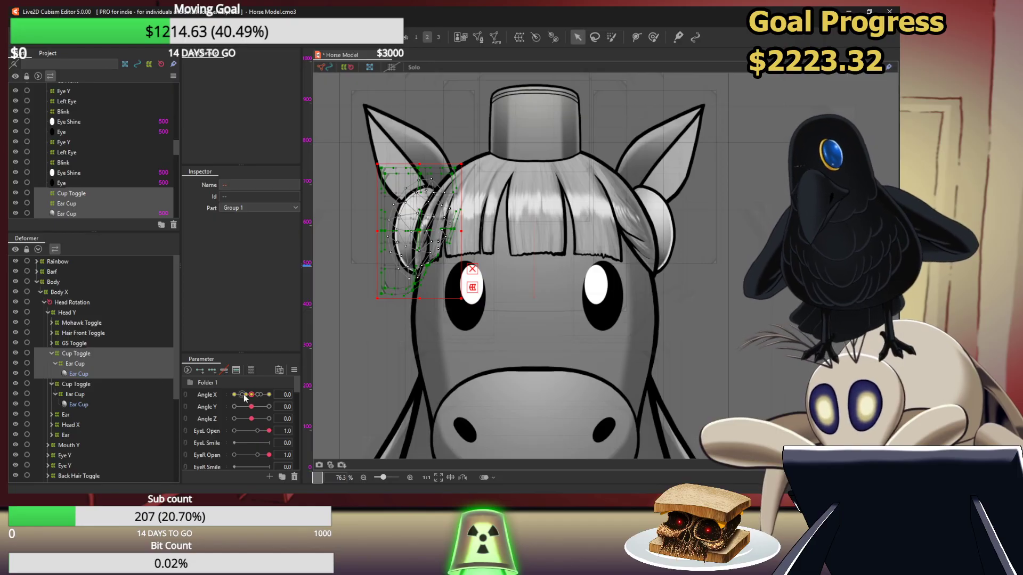
Preview the mirrored ear cup with Angle X up to 30, deselect it, and return Angle X to 0
left_click_drag(251, 395, 265, 395)
left_click_drag(287, 396, 306, 405)
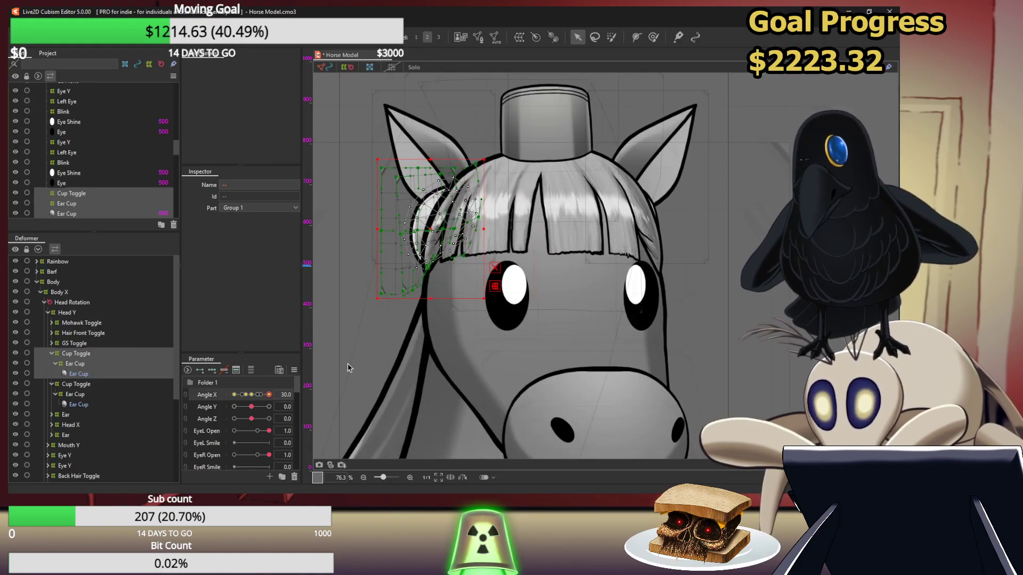
key("Escape")
left_click(250, 395)
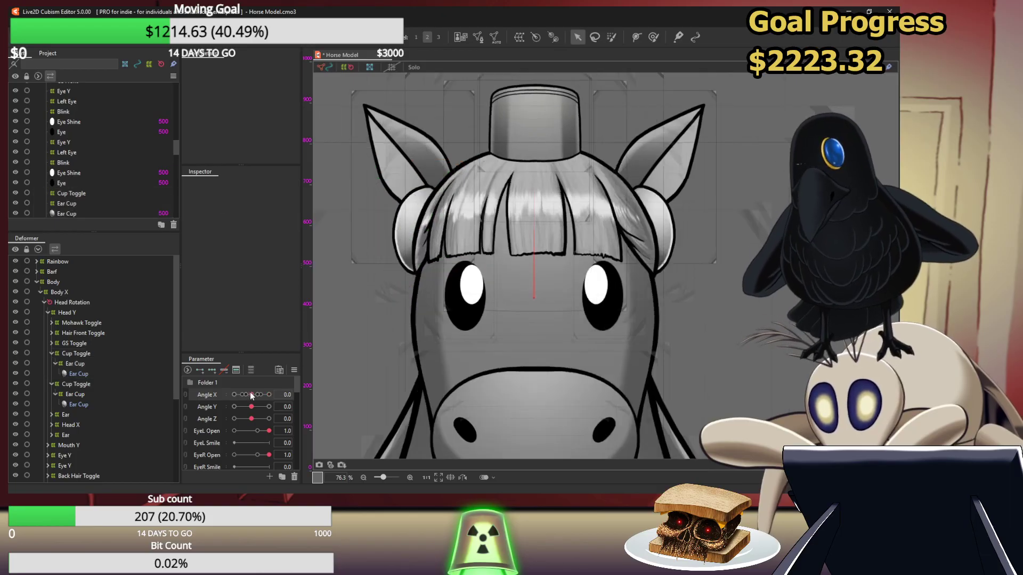
Open the physics settings and preview the GS hair on the model with GS at its maximum
scroll(780, 263, "down", 5)
scroll(809, 276, "up", 2)
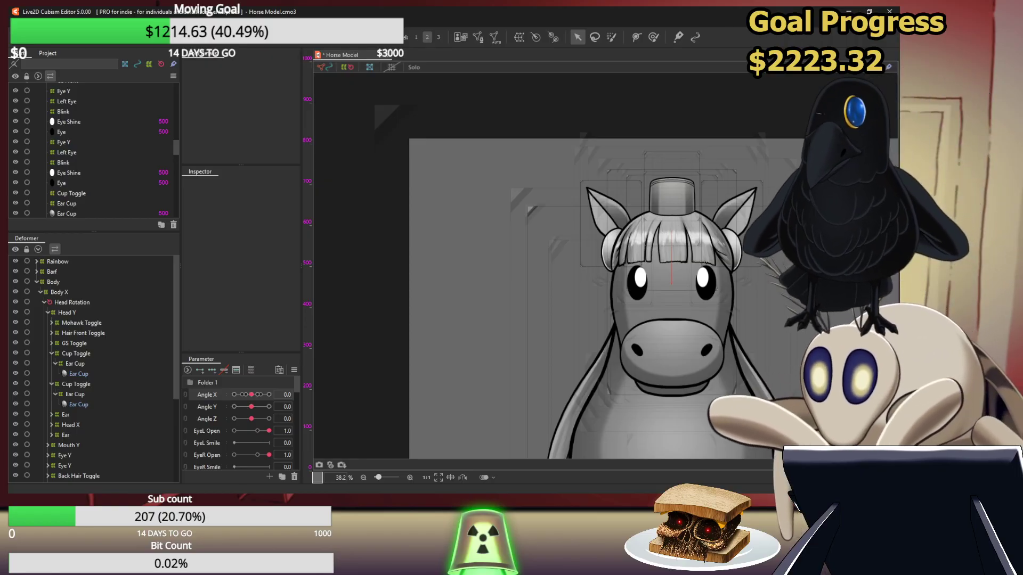
left_click(75, 24)
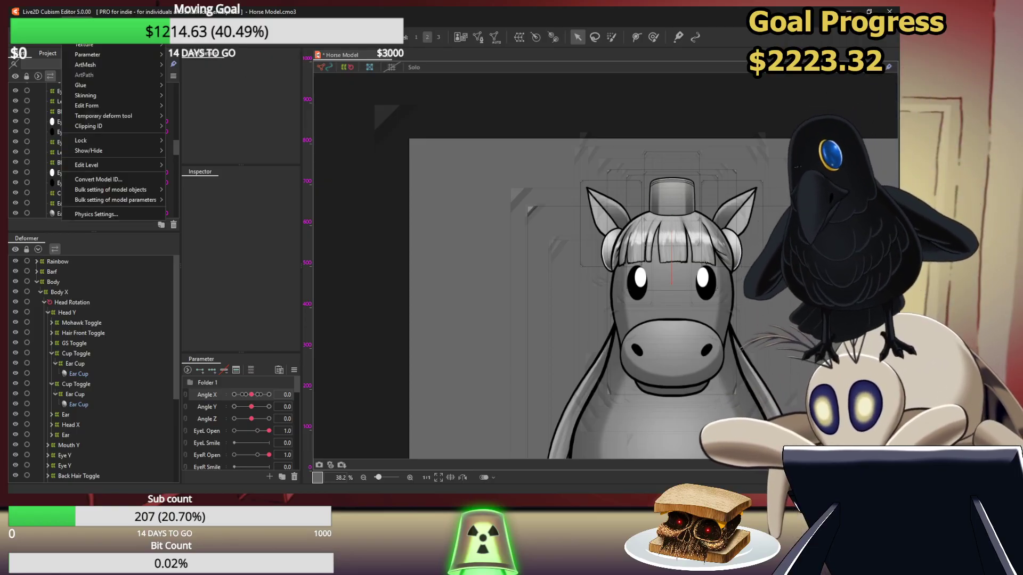
left_click(103, 215)
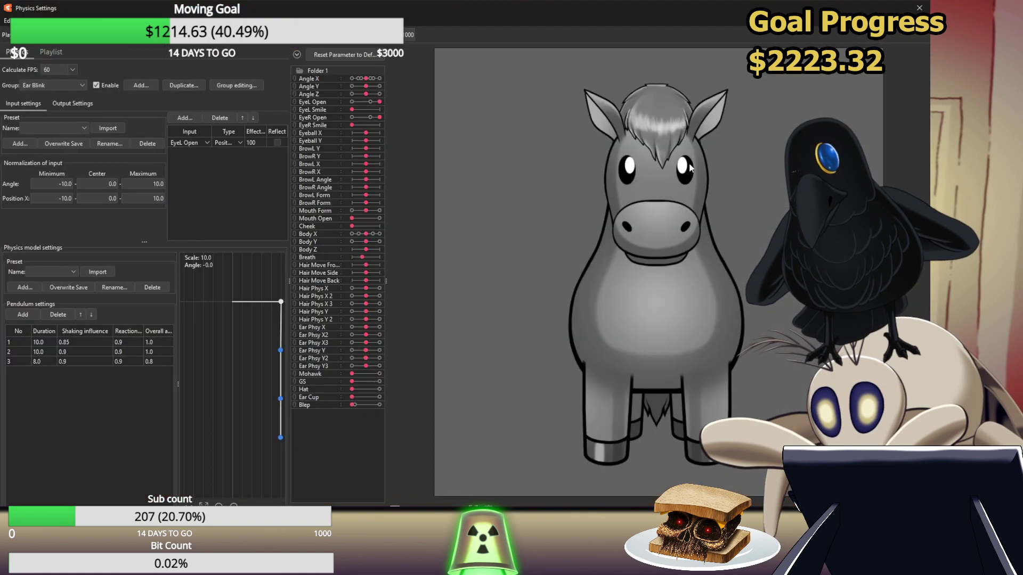
left_click(380, 382)
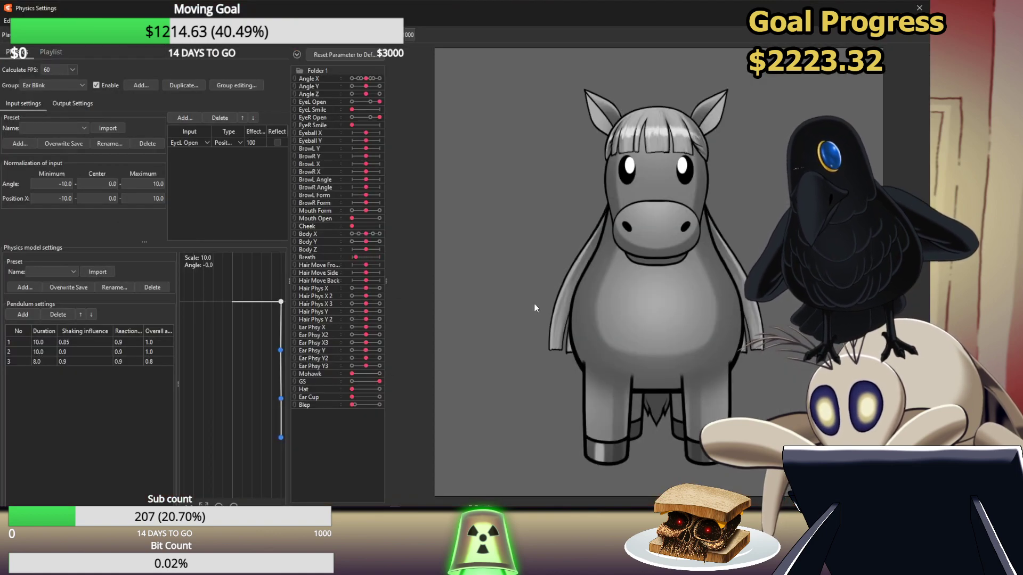
scroll(602, 213, "up", 1)
scroll(668, 93, "up", 1)
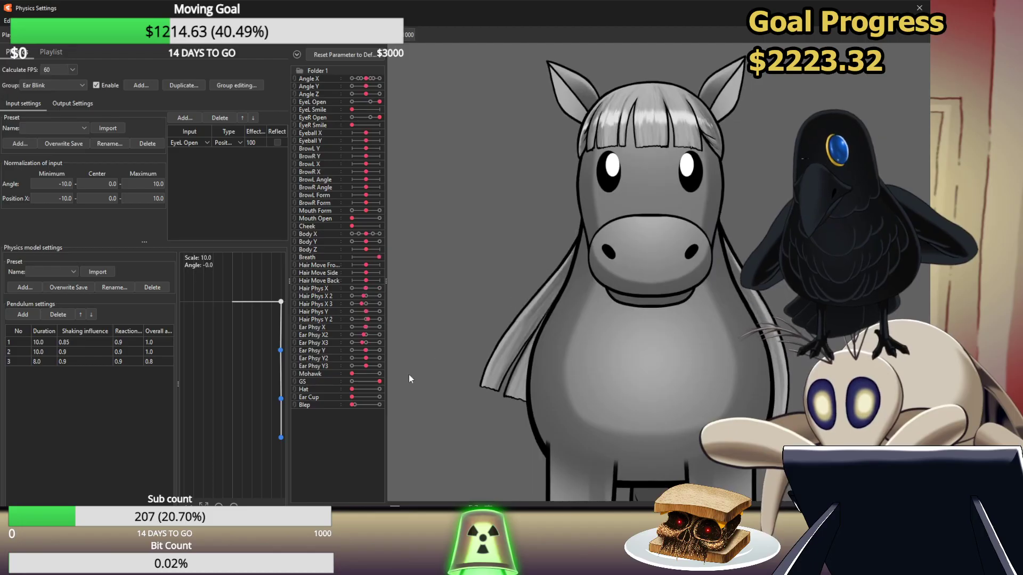
Switch GS off, and preview the hat and the ear cups one at a time over the default mane
left_click(352, 382)
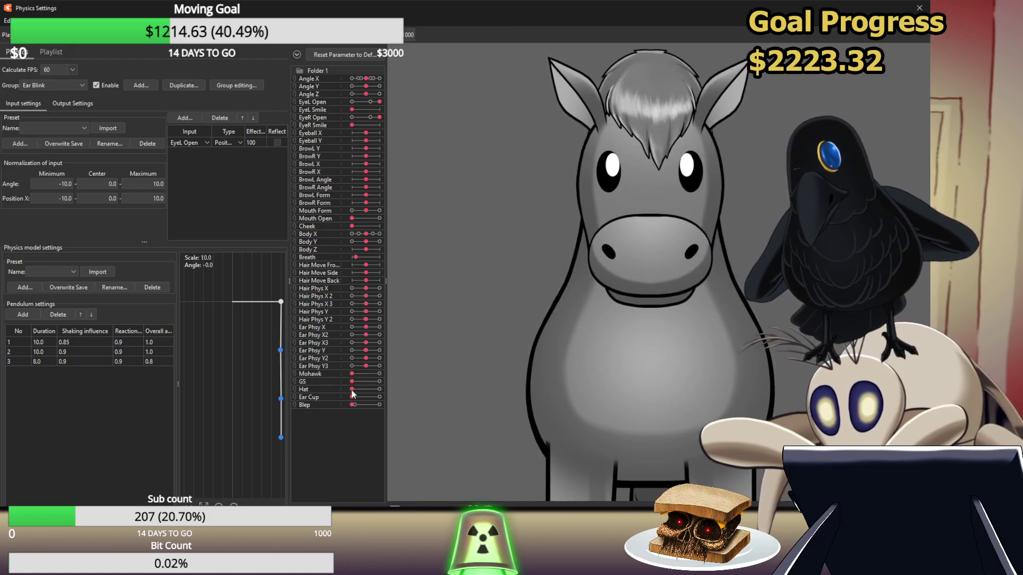
left_click(379, 389)
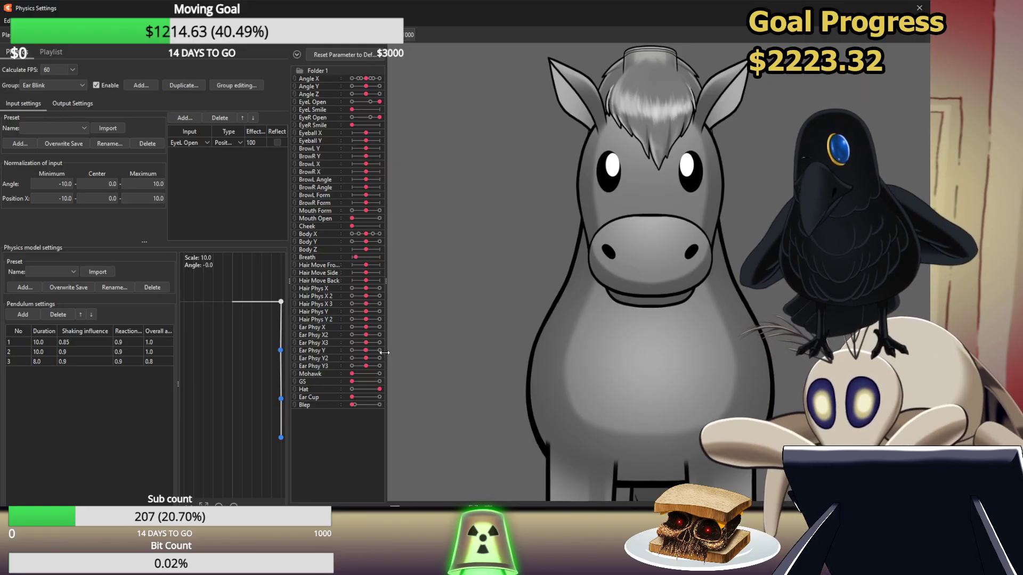
left_click(353, 390)
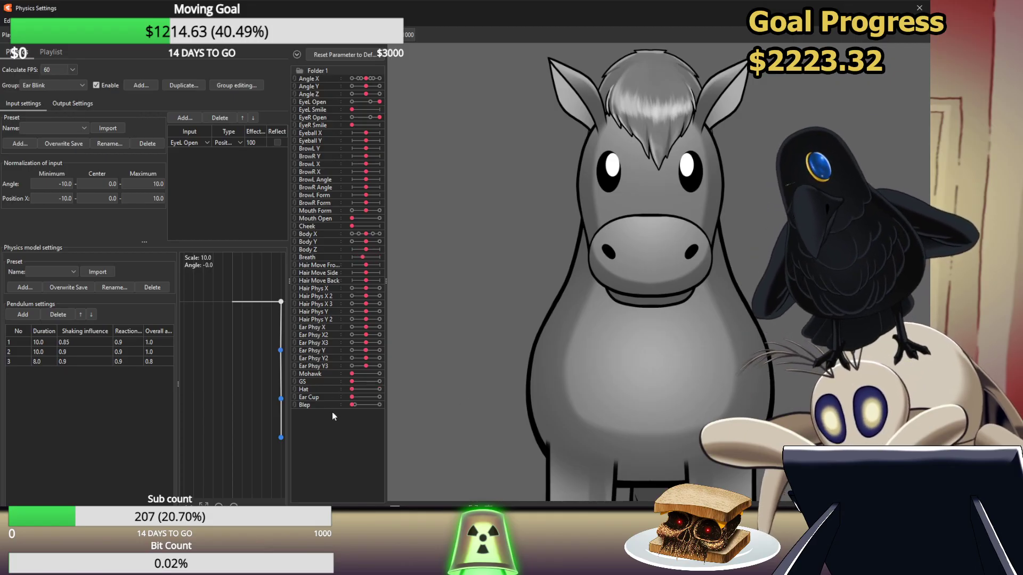
left_click_drag(352, 397, 424, 400)
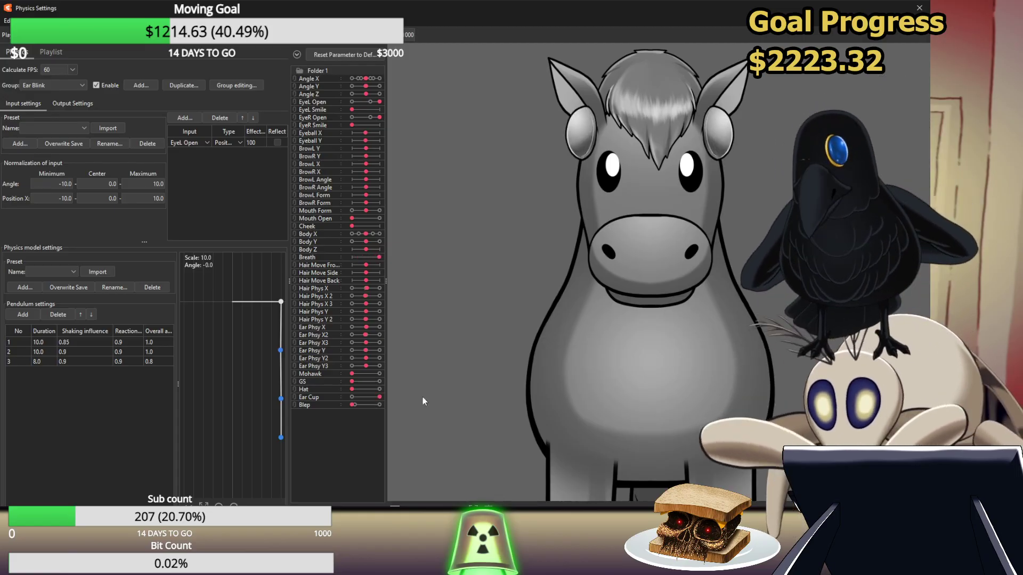
Preview GS, Hat and Ear Cup switched on together, set all three back to minimum, and leave the physics settings
left_click_drag(379, 398, 418, 380)
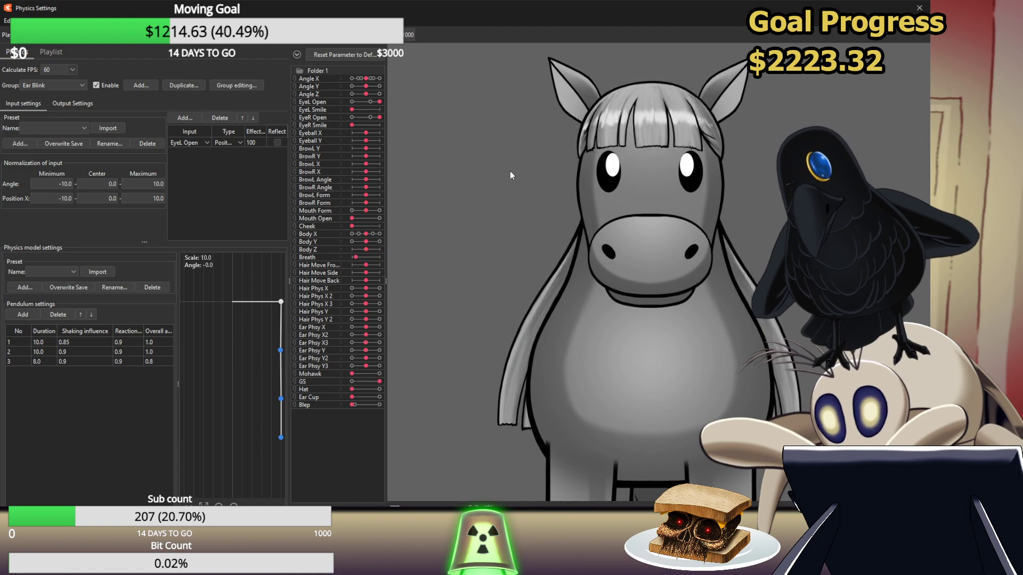
left_click_drag(352, 389, 378, 394)
left_click(378, 397)
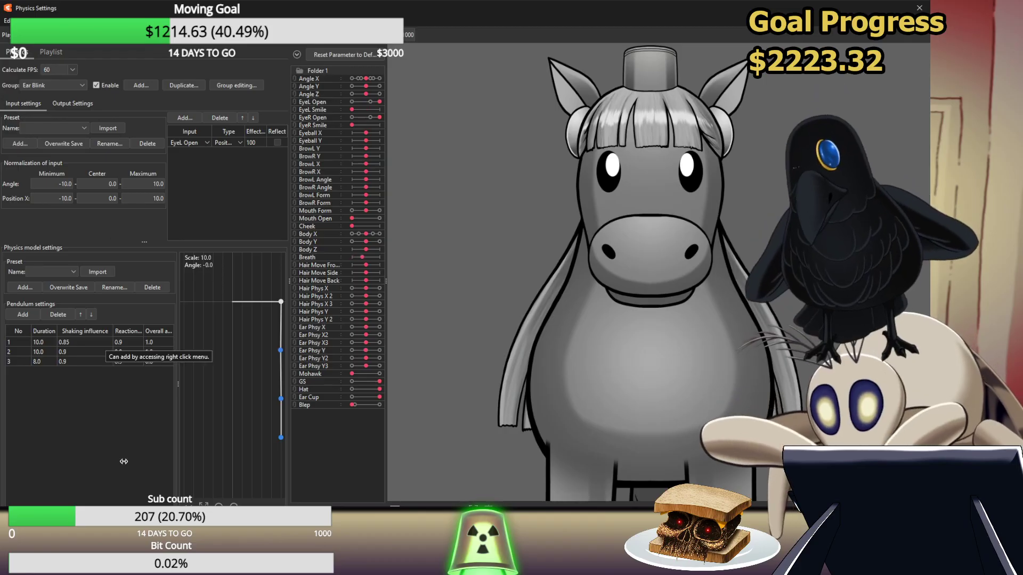
left_click(351, 381)
left_click(351, 389)
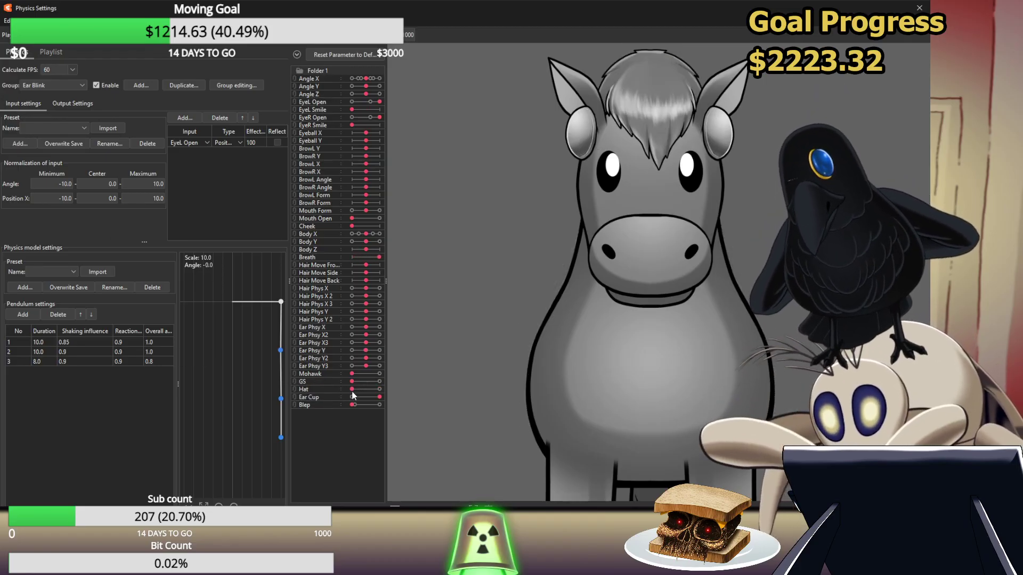
left_click(351, 397)
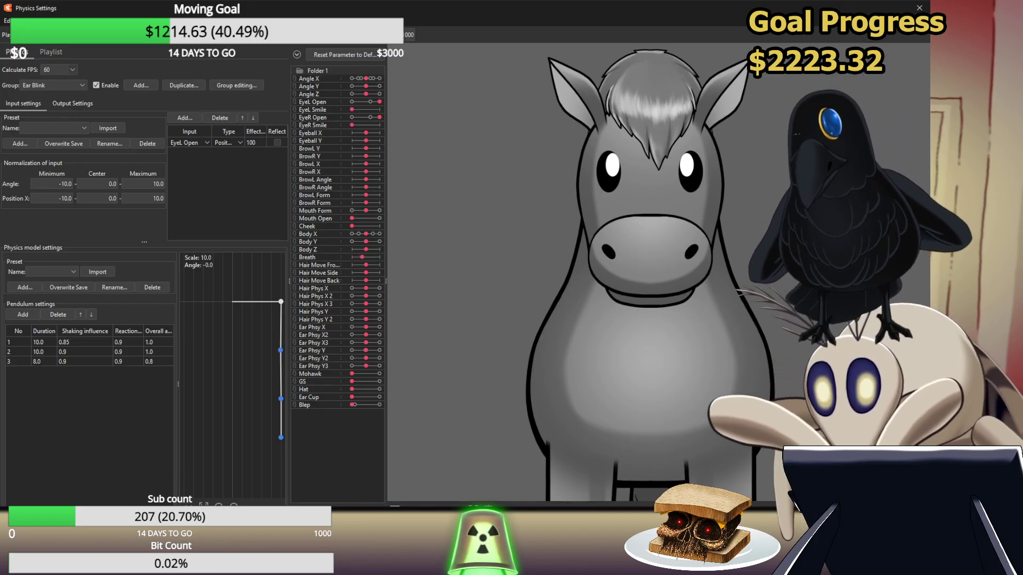
left_click(919, 7)
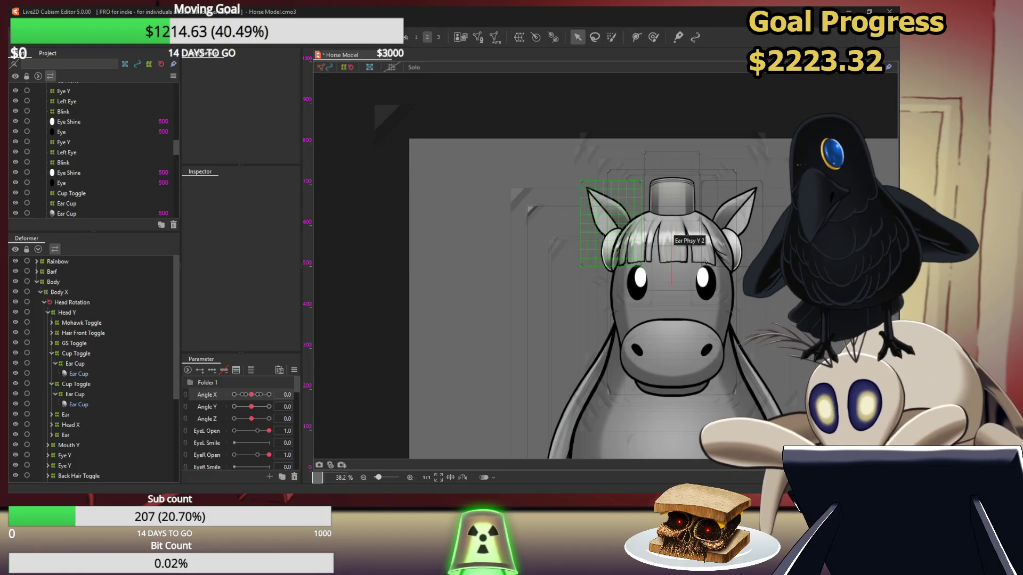
Set the GS, Hat, Ear Cup and Mohawk parameters to 0 in the model editor
scroll(581, 220, "down", 2)
left_click_drag(581, 220, 526, 176)
scroll(239, 442, "down", 5)
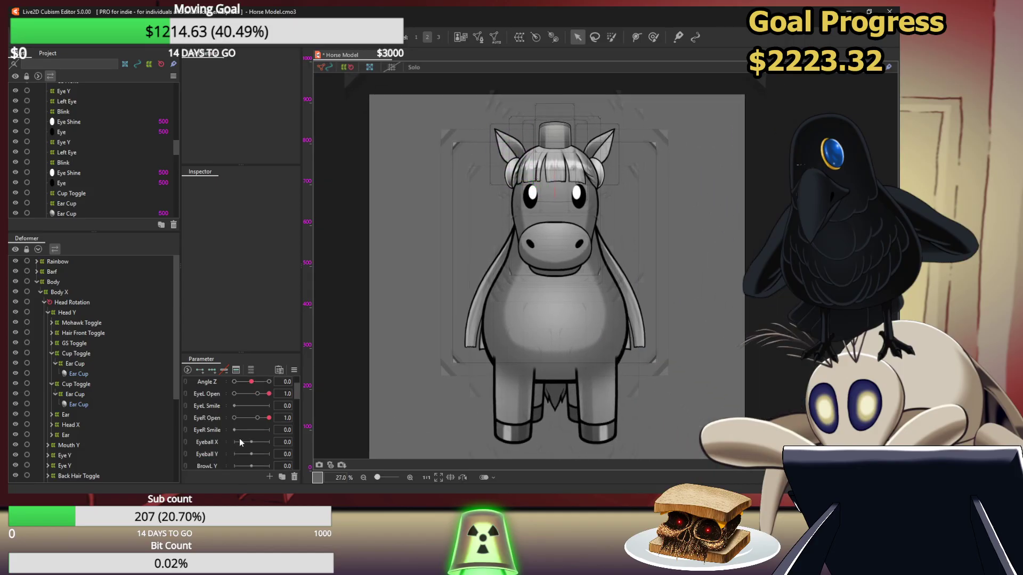
left_click(234, 427)
left_click(235, 440)
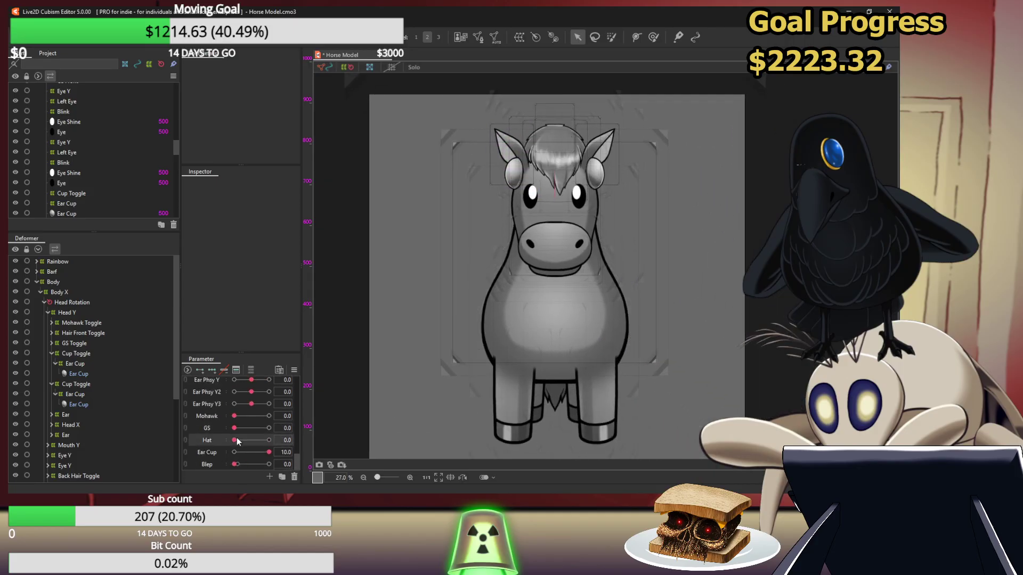
left_click(235, 452)
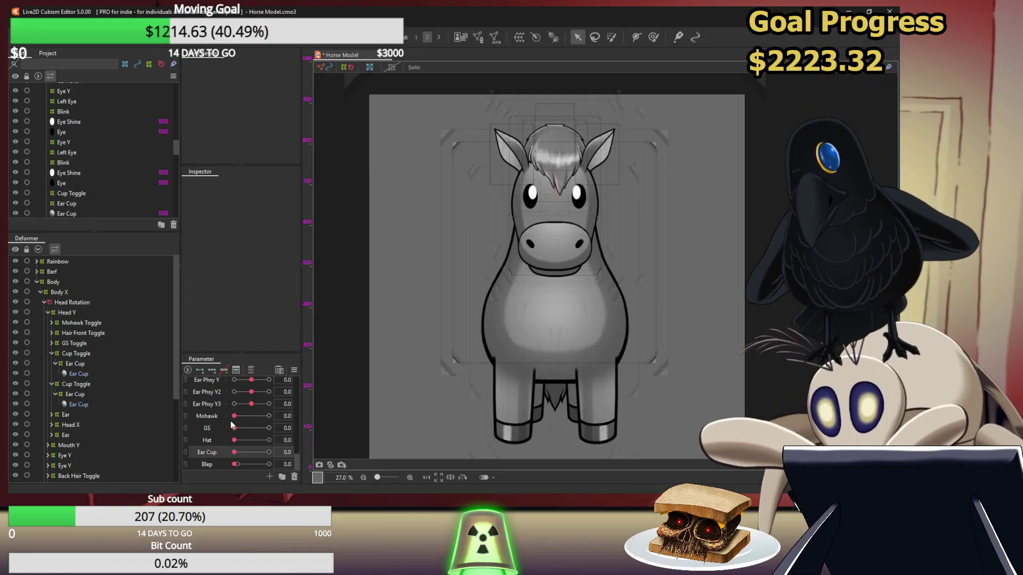
left_click_drag(234, 416, 160, 424)
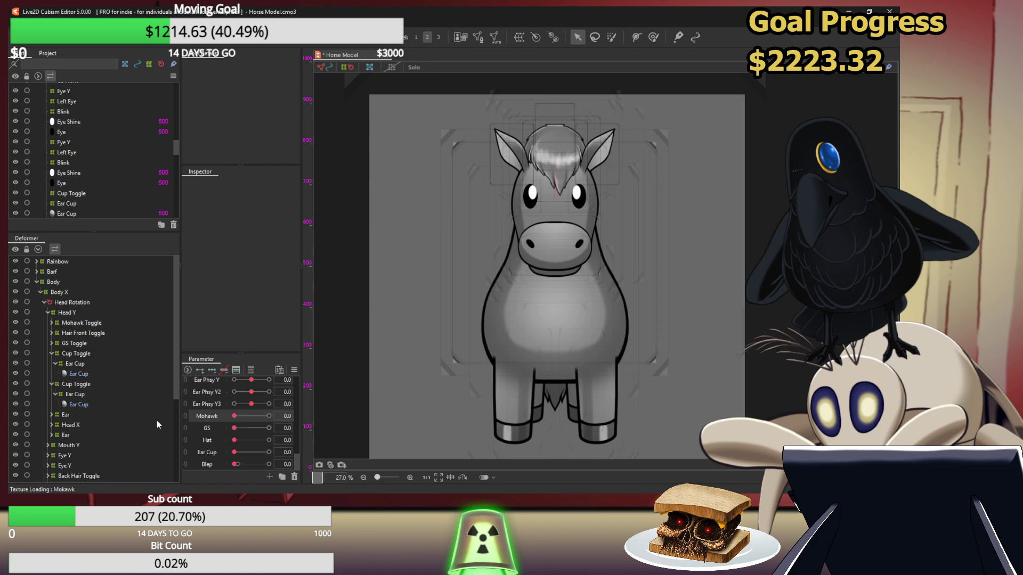
Locate the Mohawk mesh in the part order, set the Hat parameter to 10, and save the model
left_click_drag(242, 430, 148, 451)
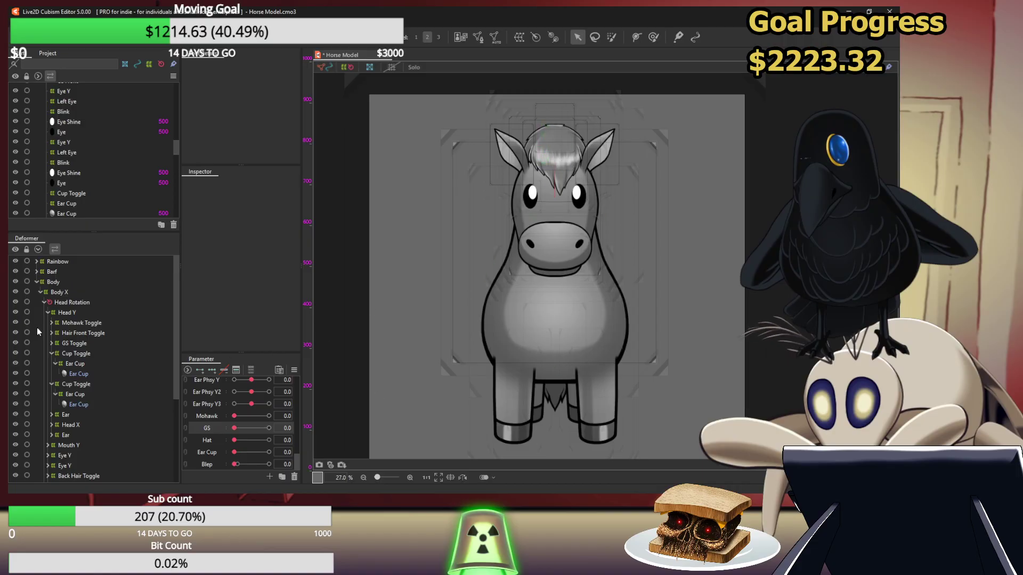
scroll(78, 184, "up", 5)
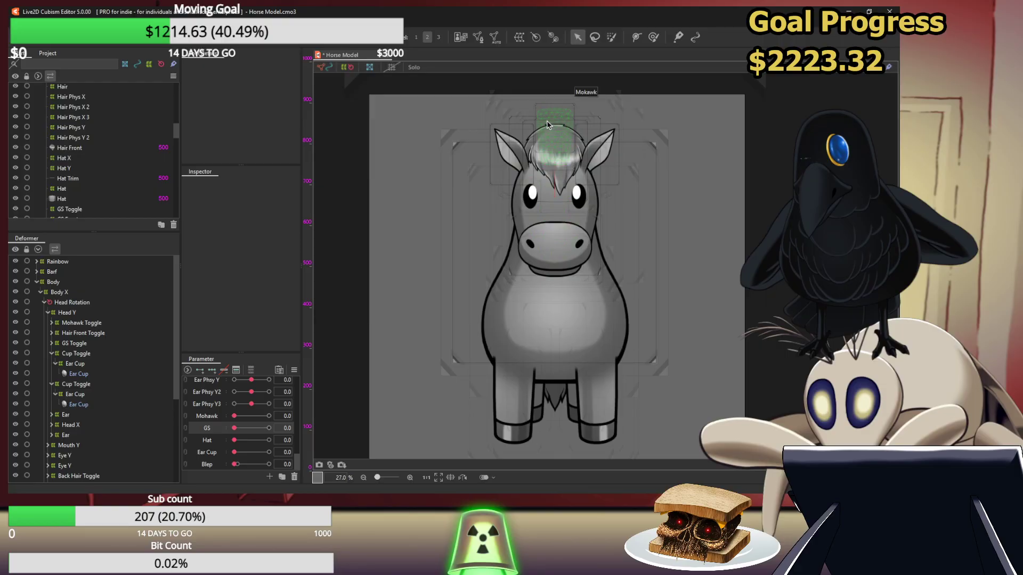
left_click(550, 147)
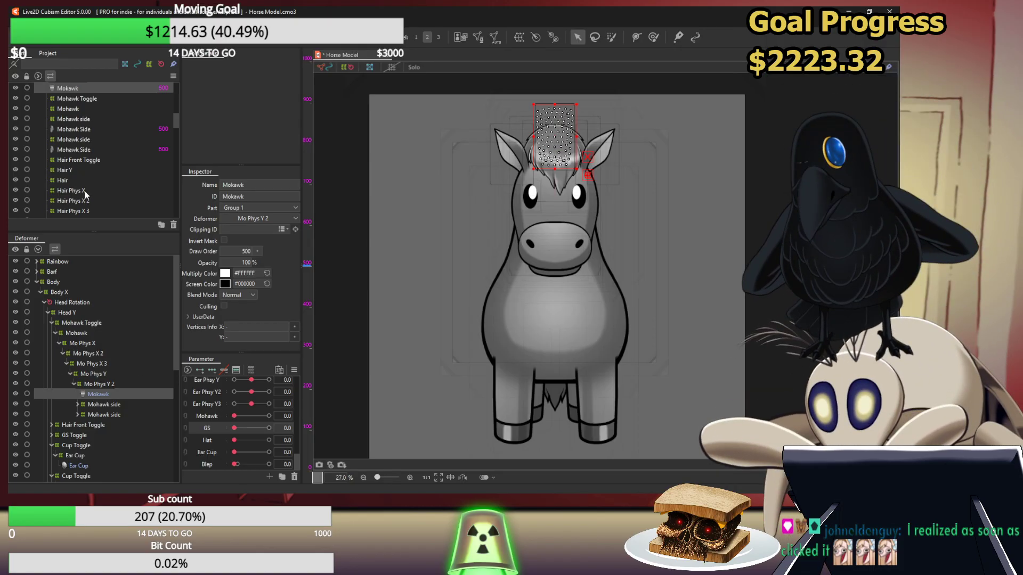
scroll(85, 191, "up", 2)
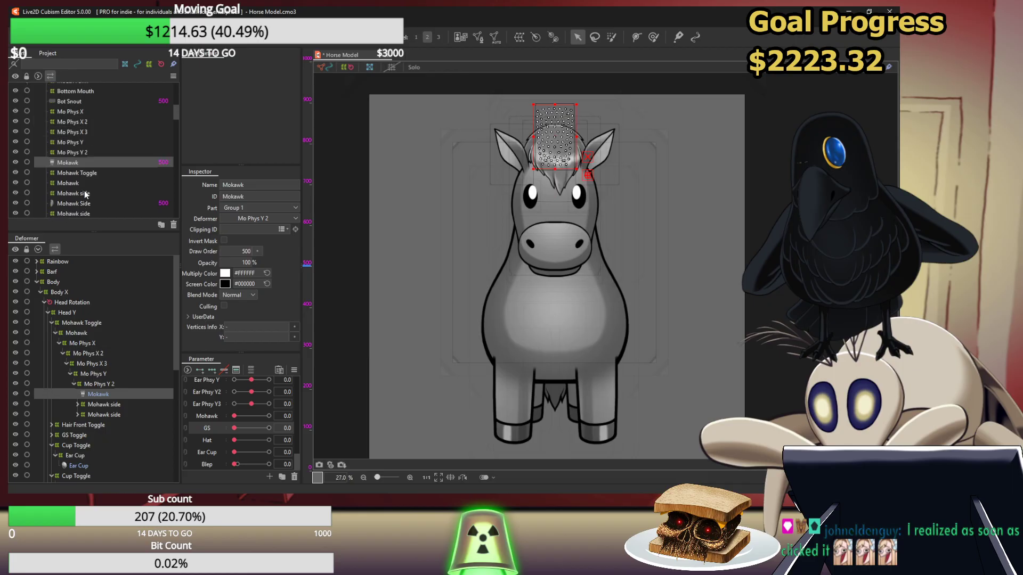
left_click(268, 440)
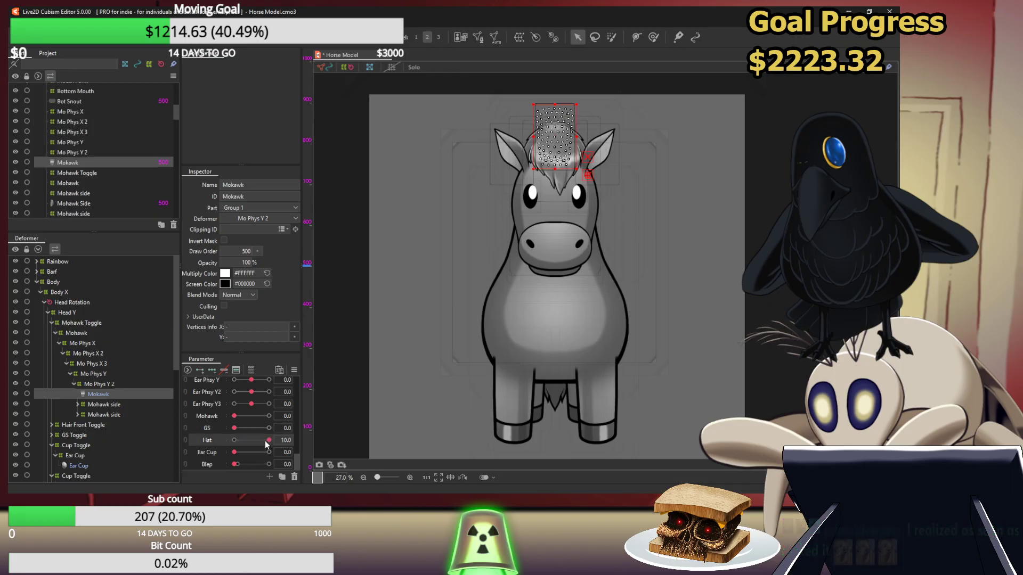
left_click(333, 442)
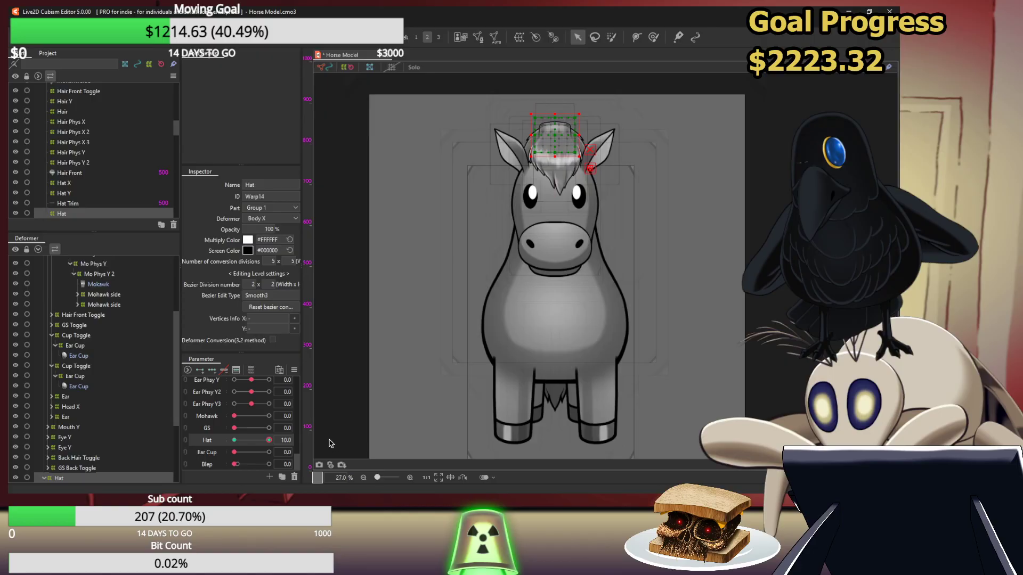
key("ctrl+s")
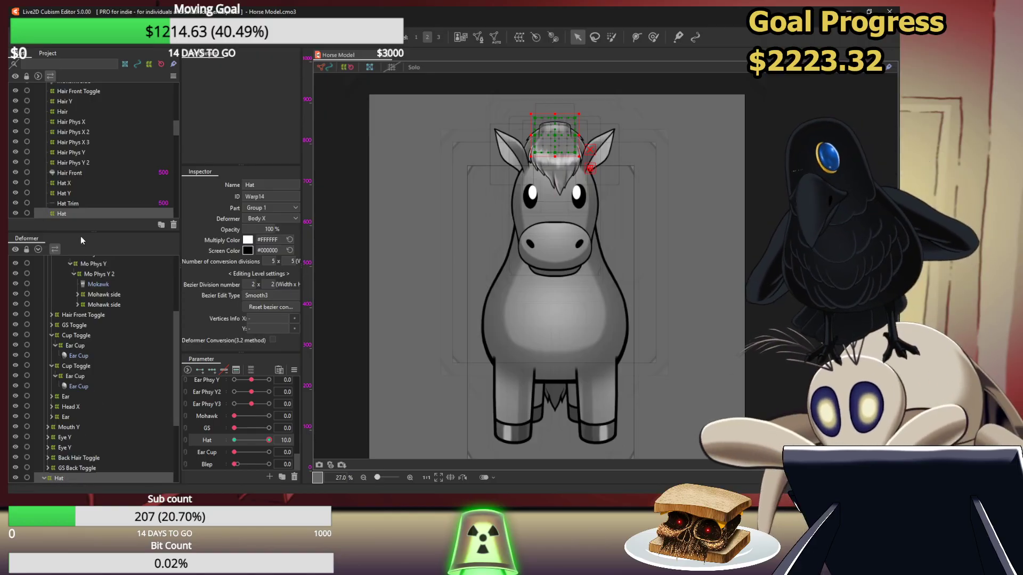
Move Hat X, Hat Y, Hat Trim, the Hat deformer and the Hat mesh above the Mohawk mesh in the part order
scroll(63, 207, "down", 2)
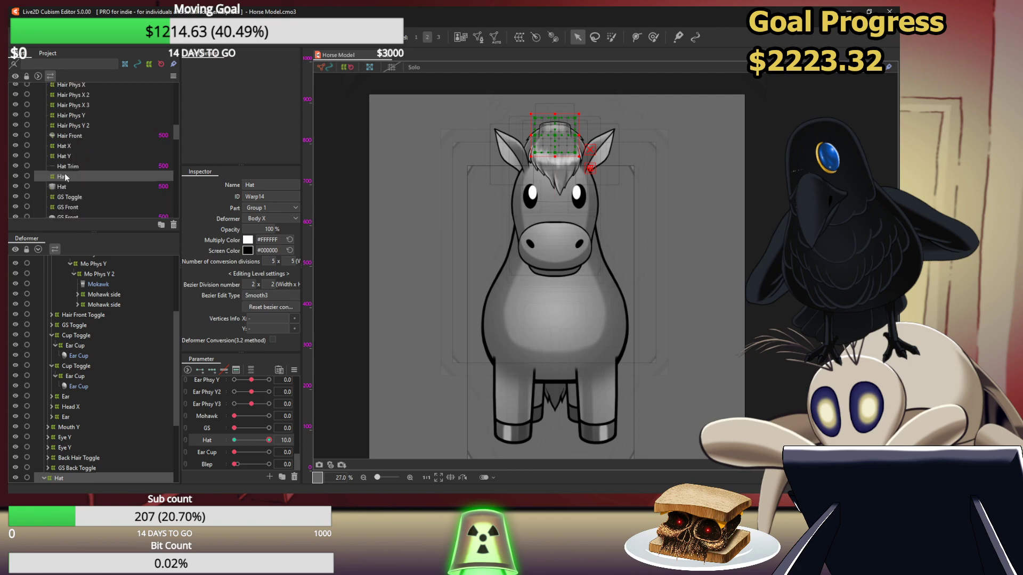
left_click(68, 167)
left_click(61, 186, "shift")
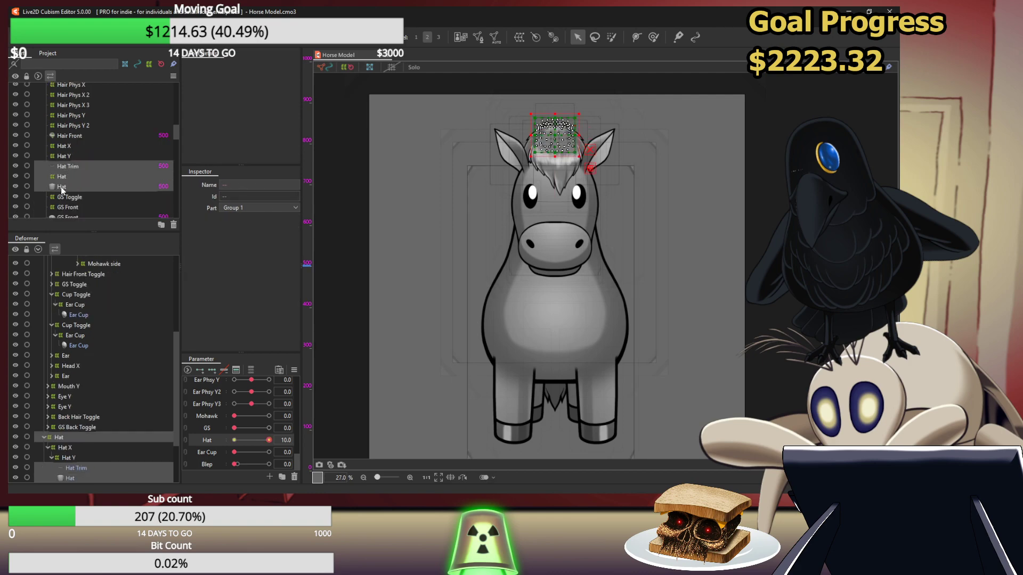
left_click(64, 147)
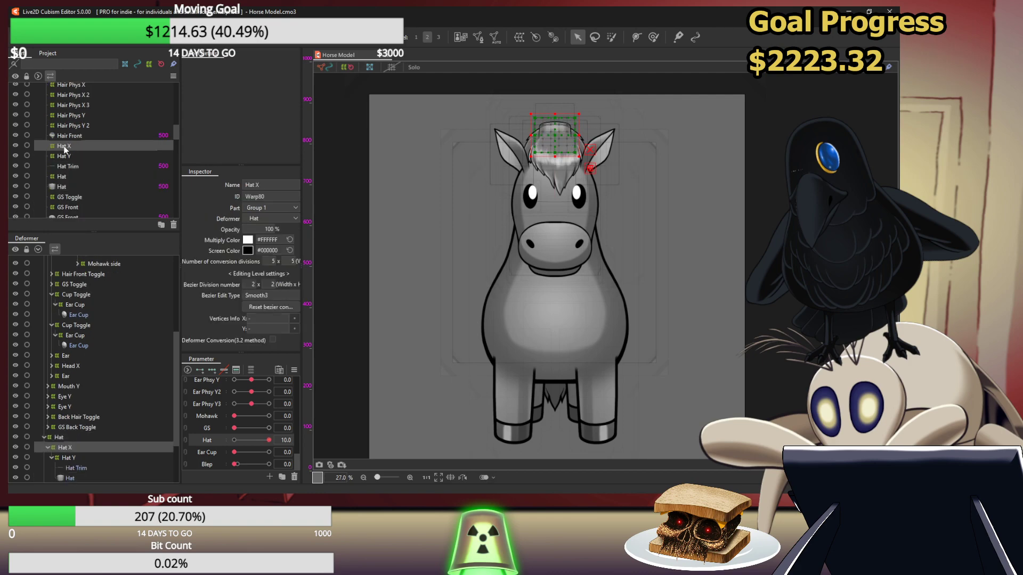
left_click(61, 187, "shift")
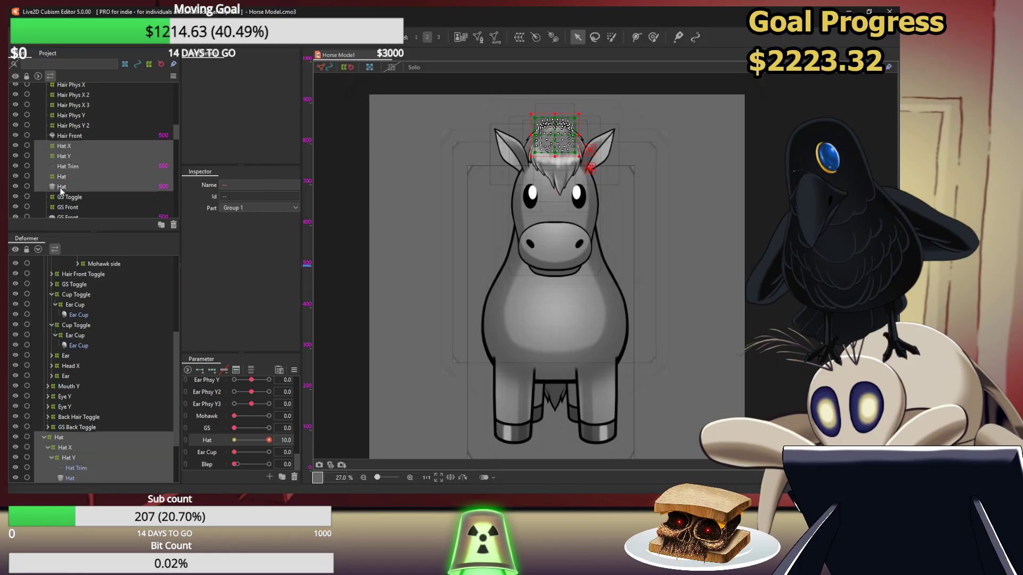
left_click(63, 149)
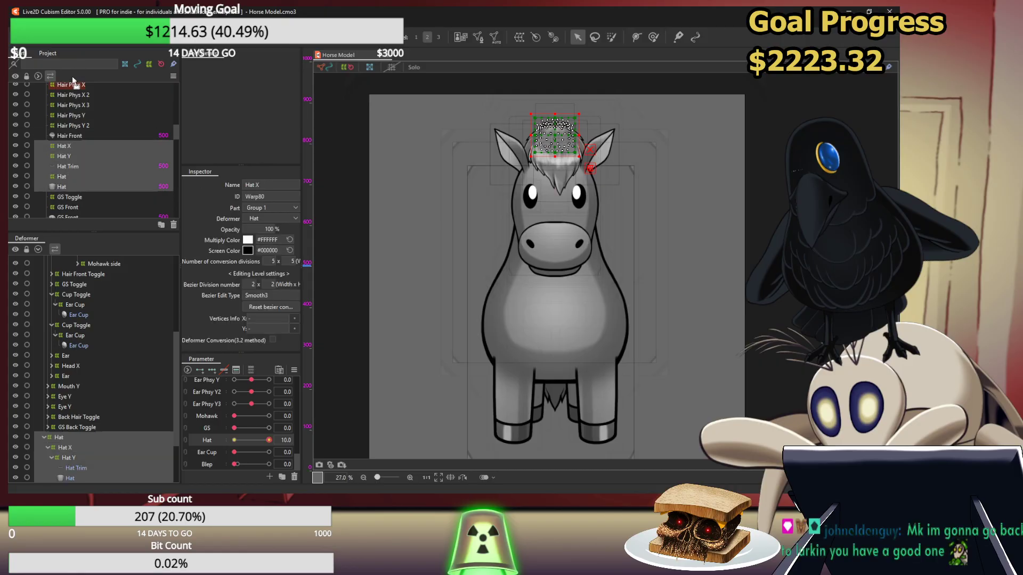
scroll(71, 88, "up", 1)
scroll(71, 88, "up", 6)
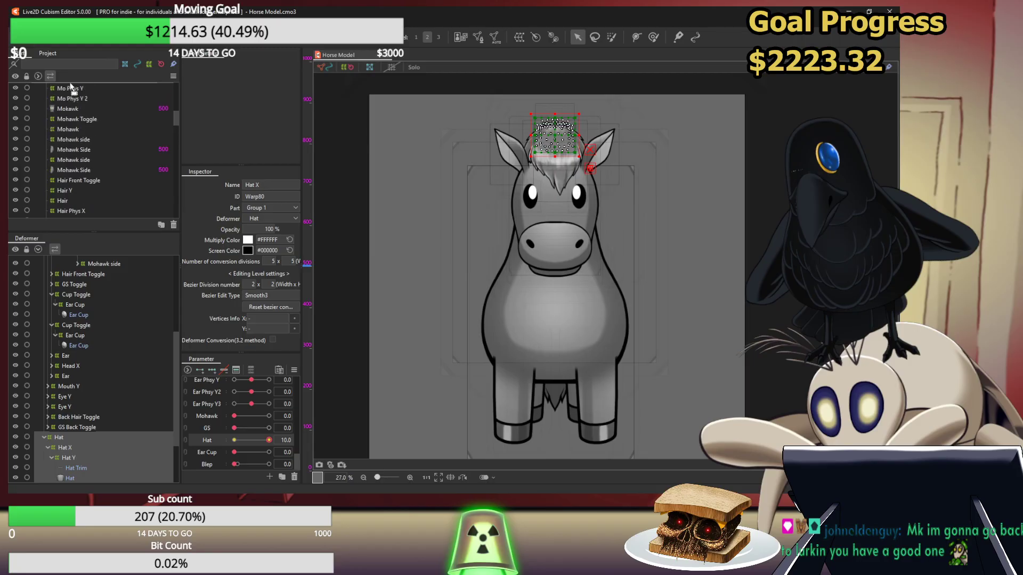
left_click_drag(71, 84, 84, 208)
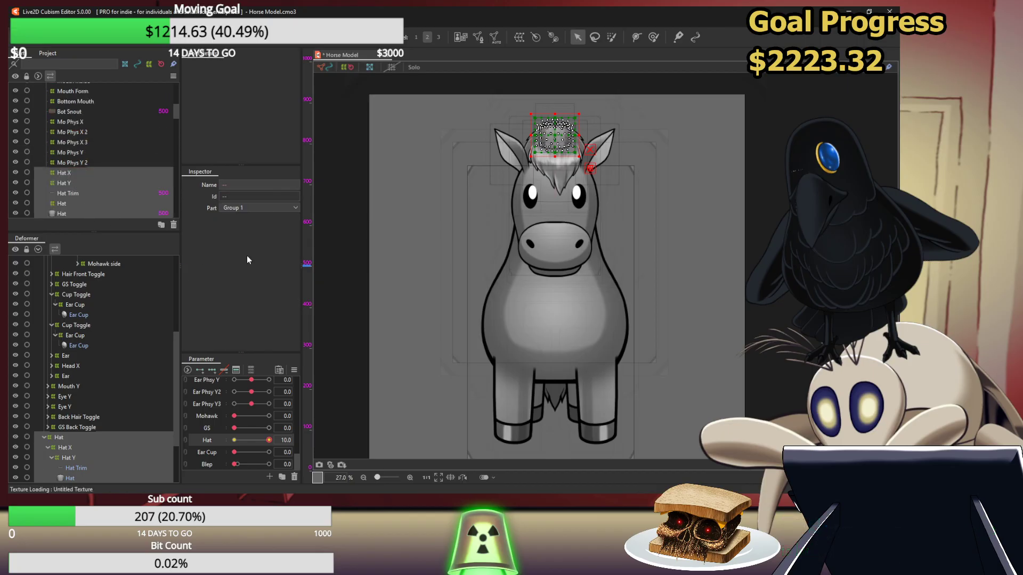
left_click(348, 335)
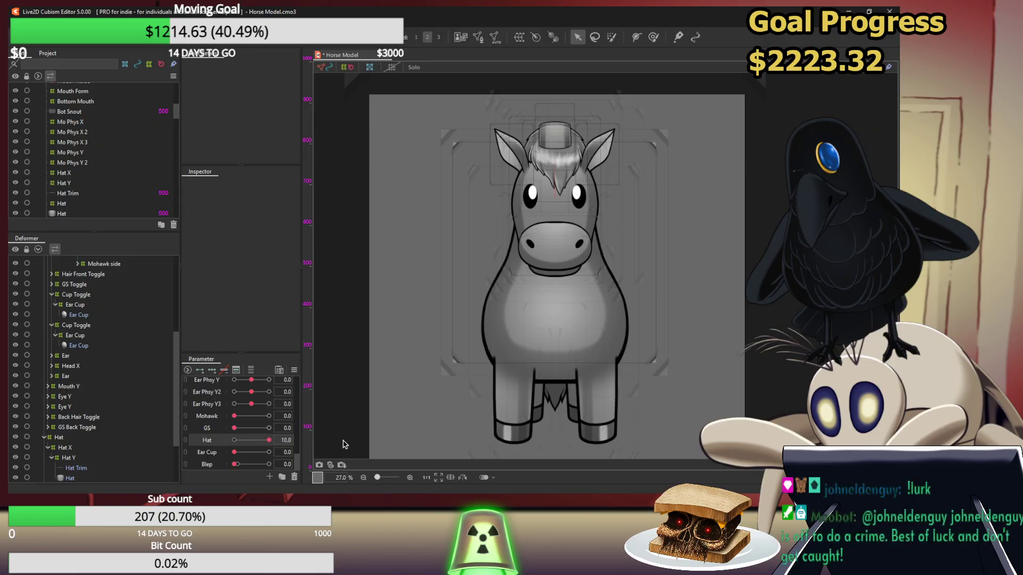
Set Mohawk to 10, add keyforms for it to the Hat deformer, and move the hat down toward the mohawk's base
left_click(270, 418)
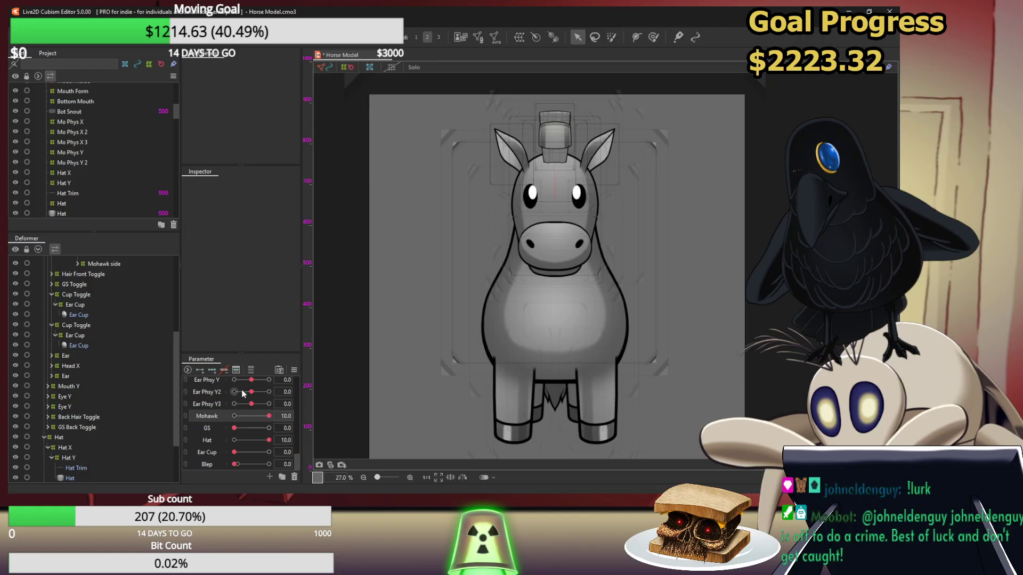
left_click(59, 437)
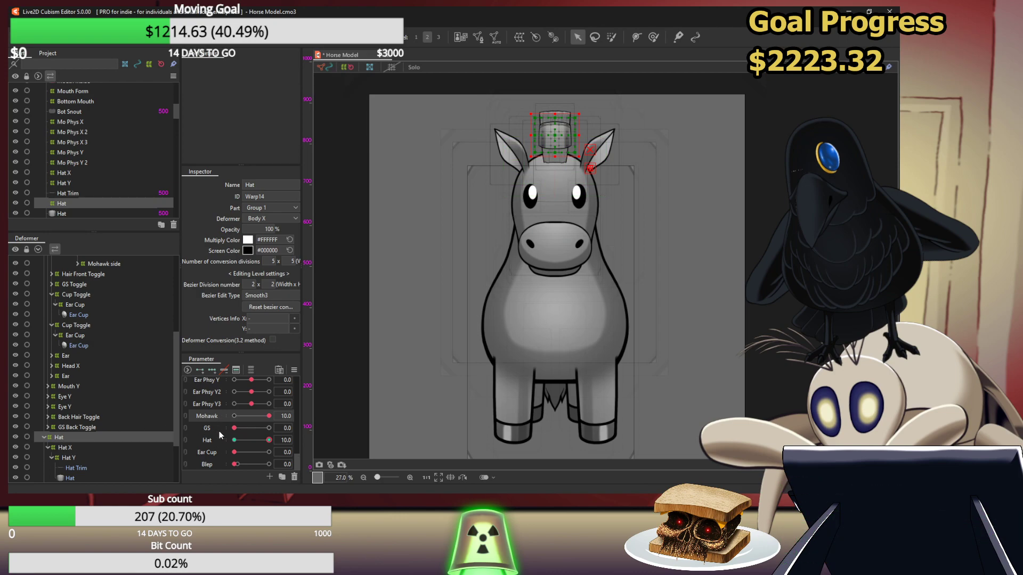
scroll(219, 430, "up", 5)
scroll(219, 430, "down", 5)
left_click(81, 448)
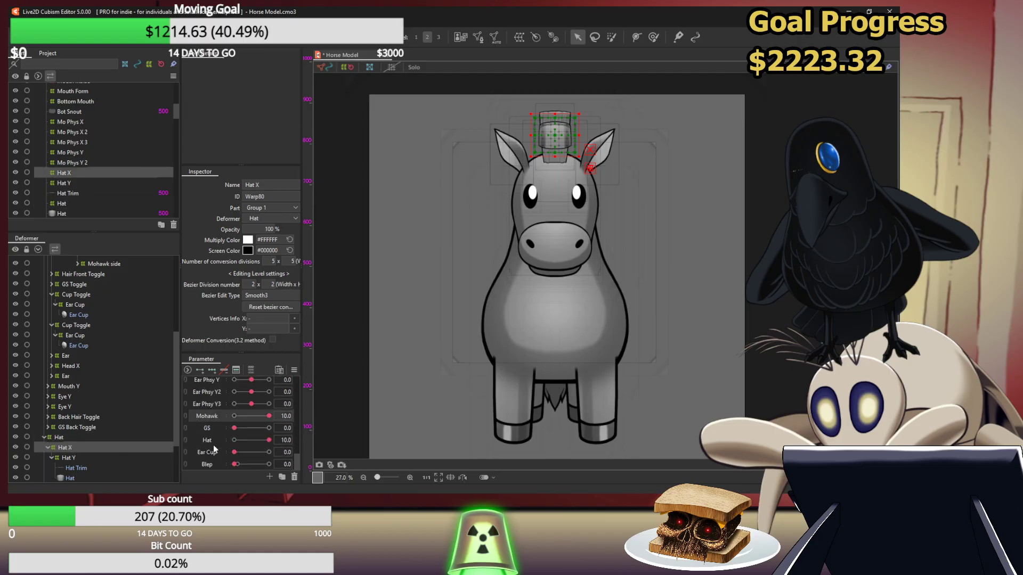
left_click(66, 458)
left_click(59, 437)
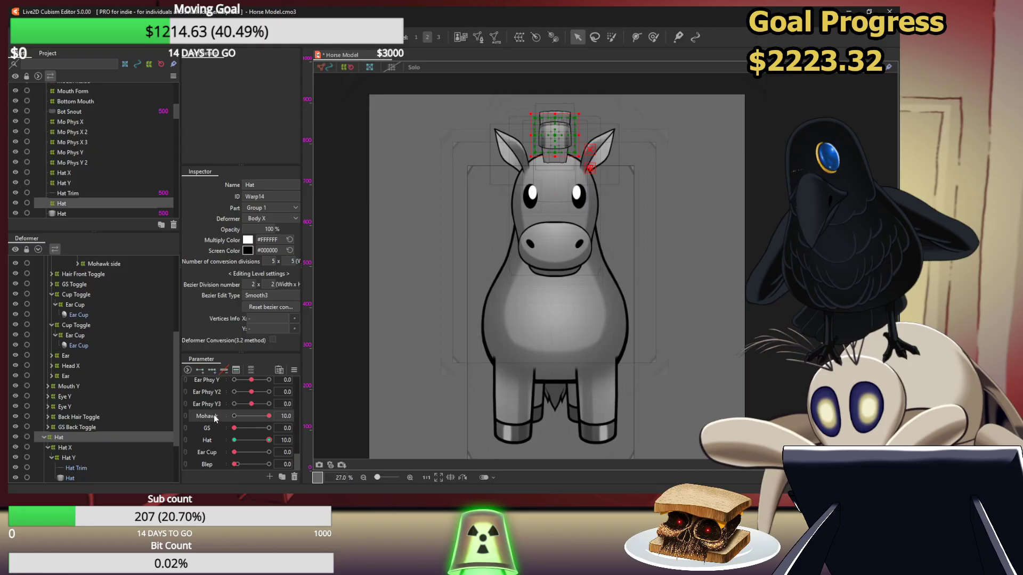
left_click(200, 370)
left_click_drag(554, 135, 559, 150)
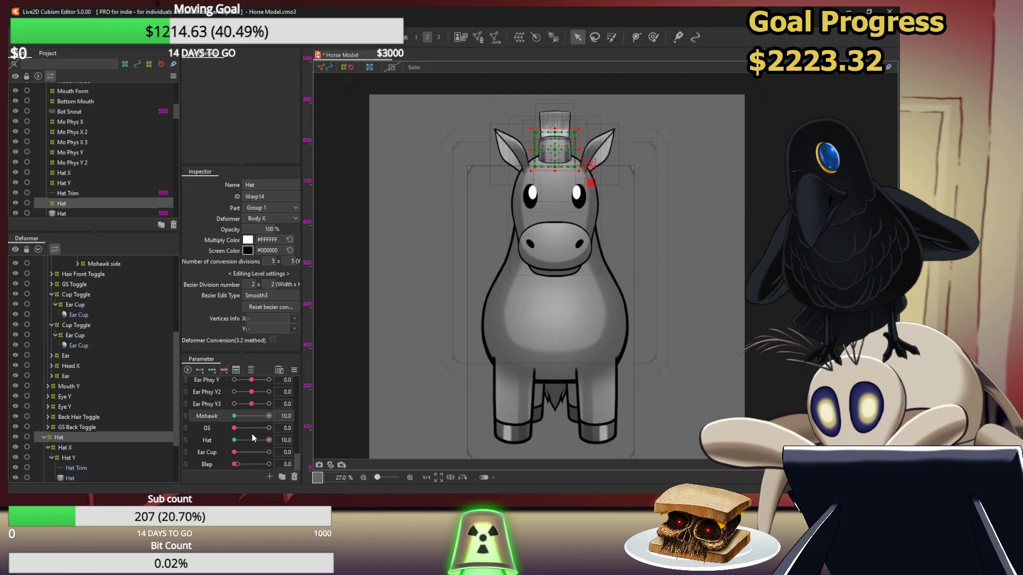
Preview the hat and mohawk with the head turned to Angle X 30, and return Angle X to 0
scroll(253, 438, "up", 10)
left_click_drag(253, 395, 292, 406)
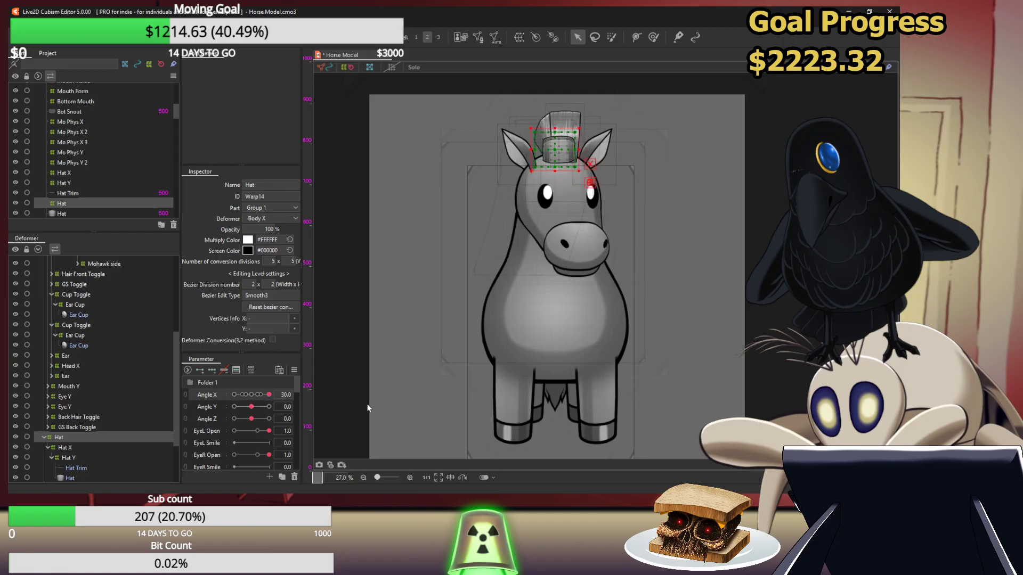
left_click(392, 310)
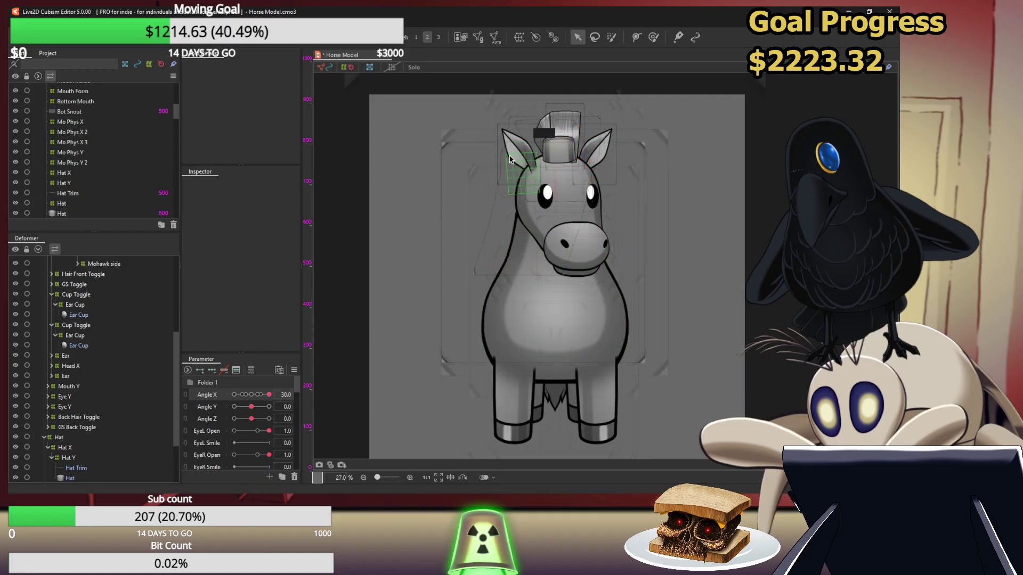
scroll(593, 148, "up", 5)
scroll(594, 153, "down", 4)
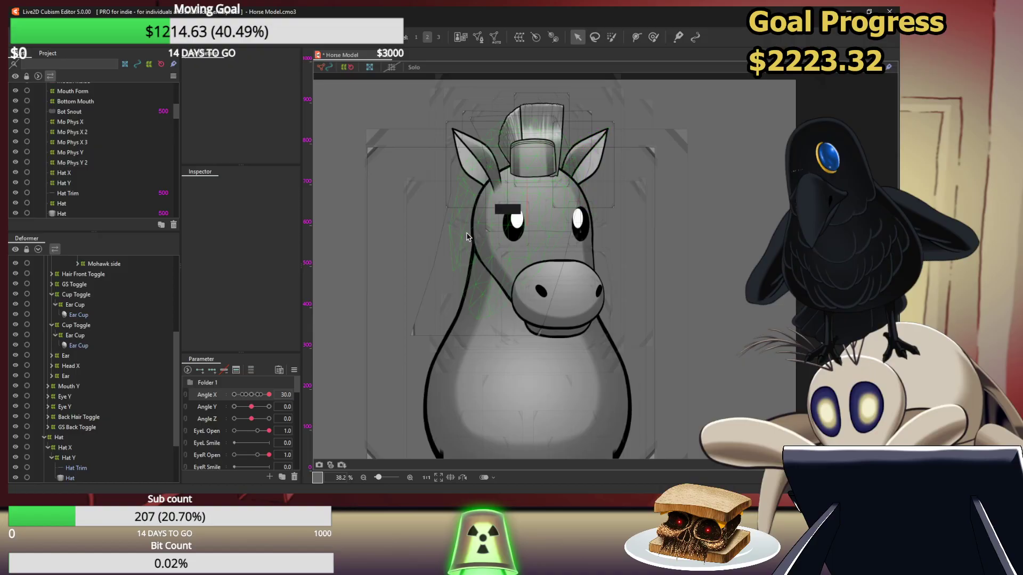
left_click(252, 394)
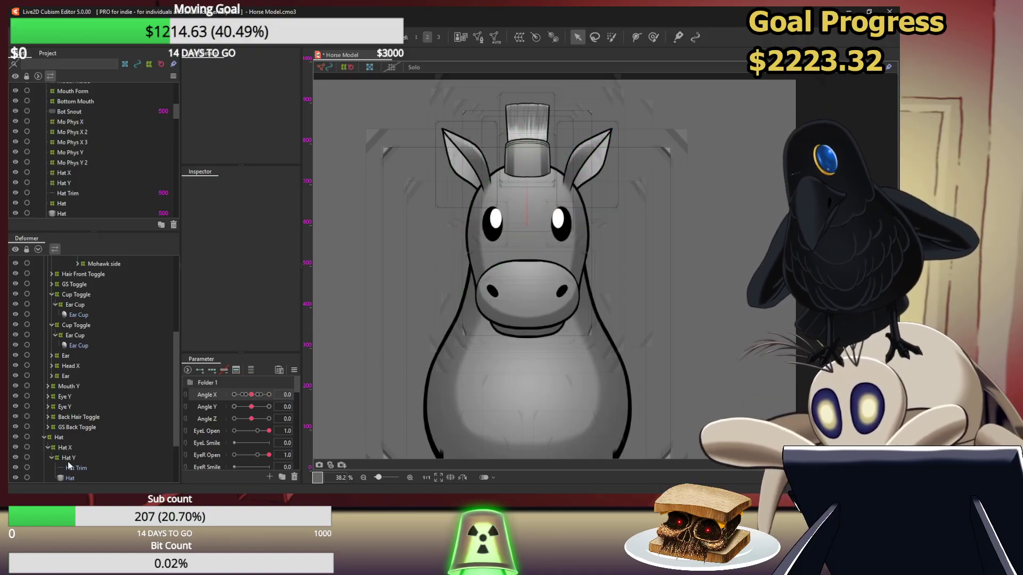
Lower the Hat deformer slightly further onto the head, check it at Angle X -30, and reset Angle X to 0
left_click(66, 439)
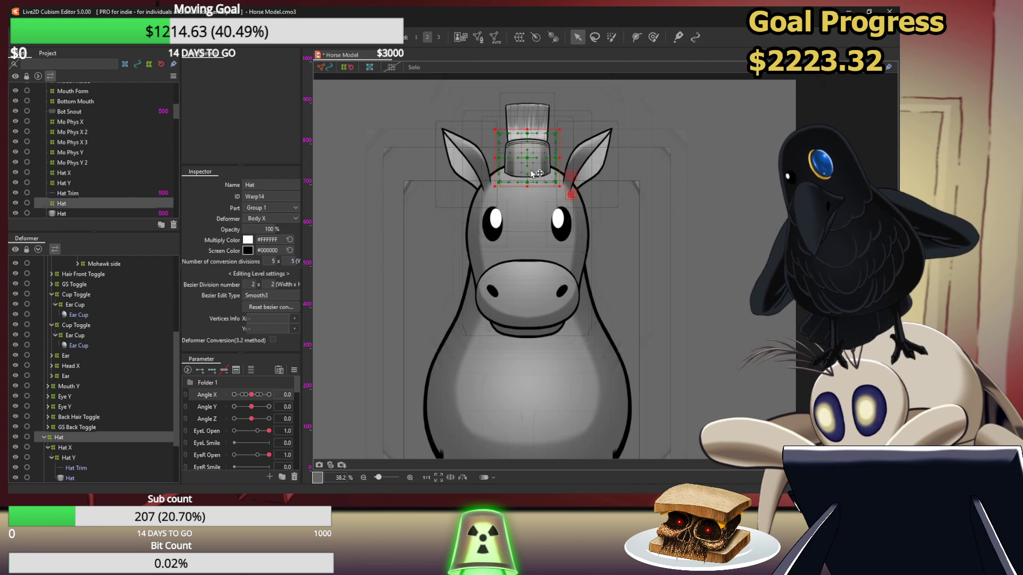
left_click_drag(528, 162, 528, 173)
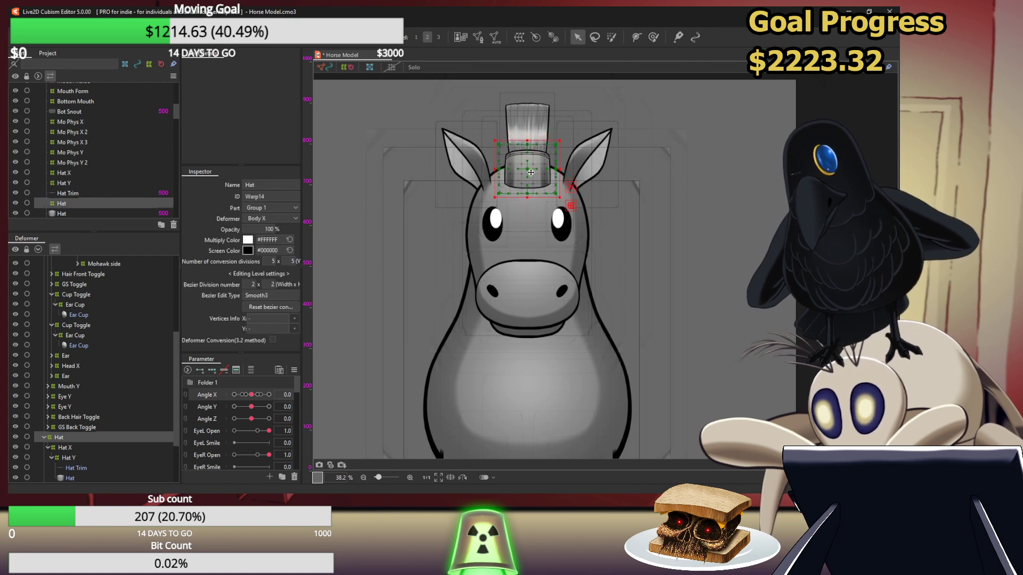
left_click_drag(251, 394, 199, 401)
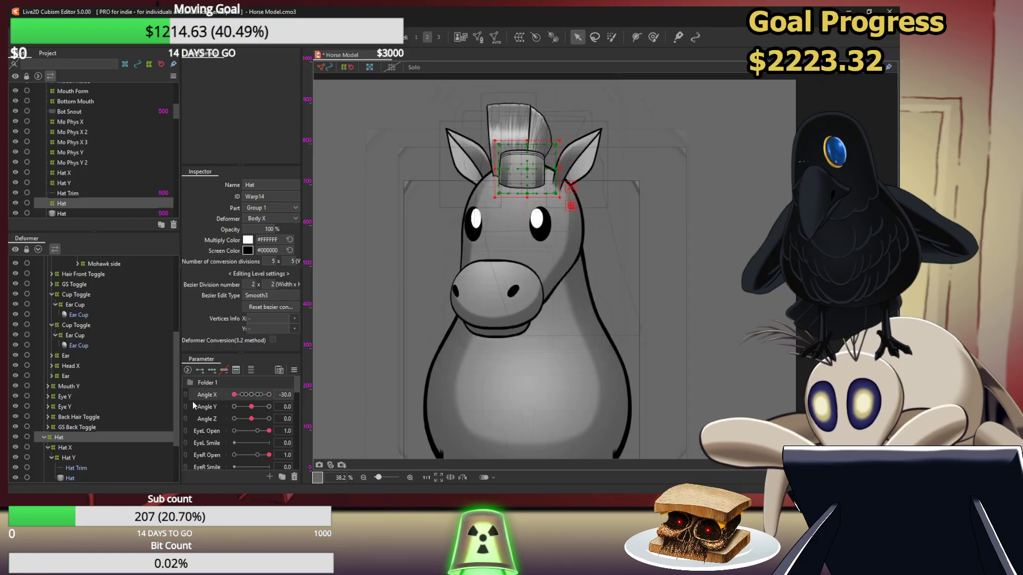
left_click(252, 396)
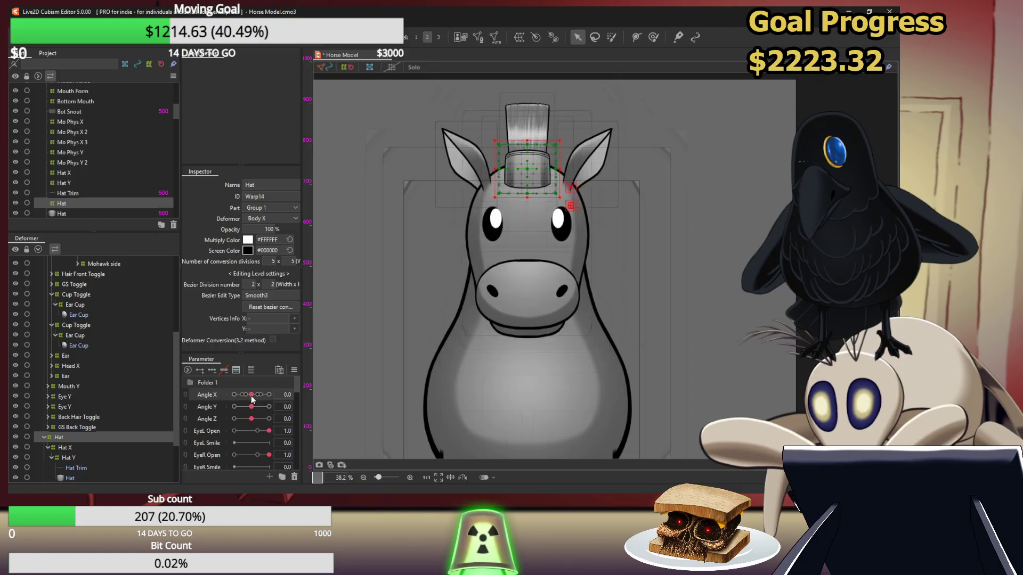
Deselect the Hat deformer, center the whole horse in view, and save the model
scroll(393, 338, "down", 3)
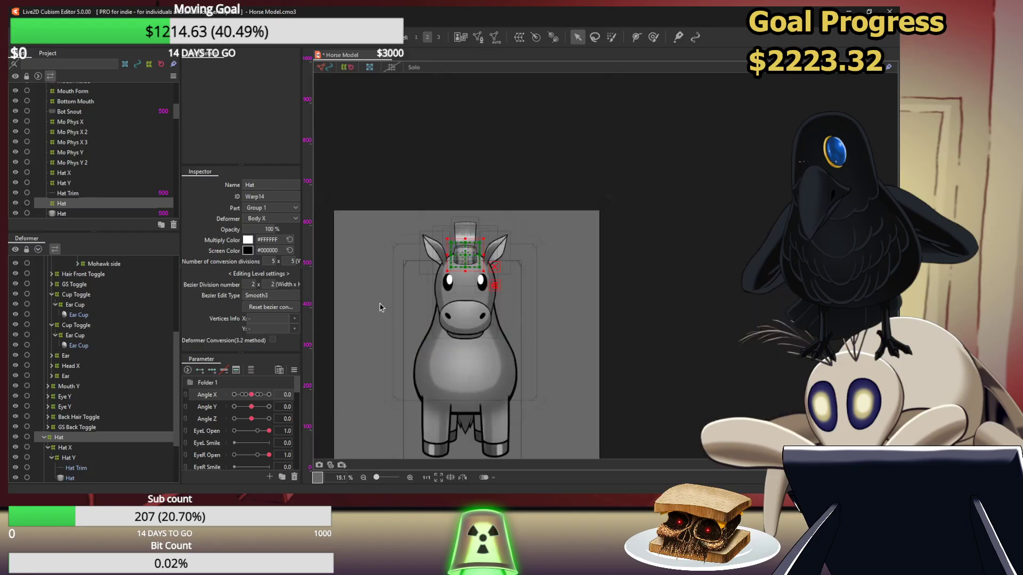
left_click(359, 322)
left_click_drag(668, 349, 765, 277)
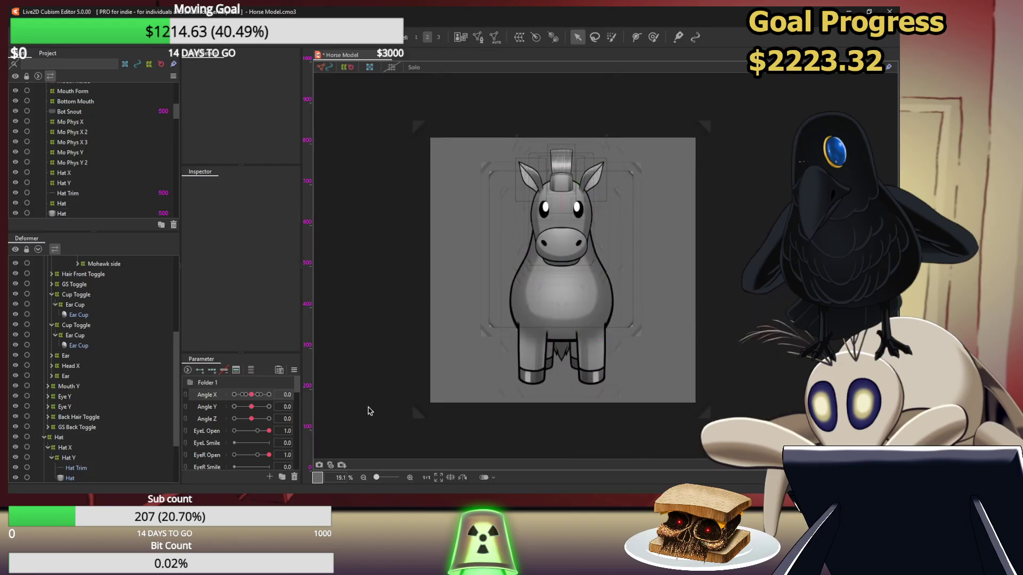
key("ctrl+s")
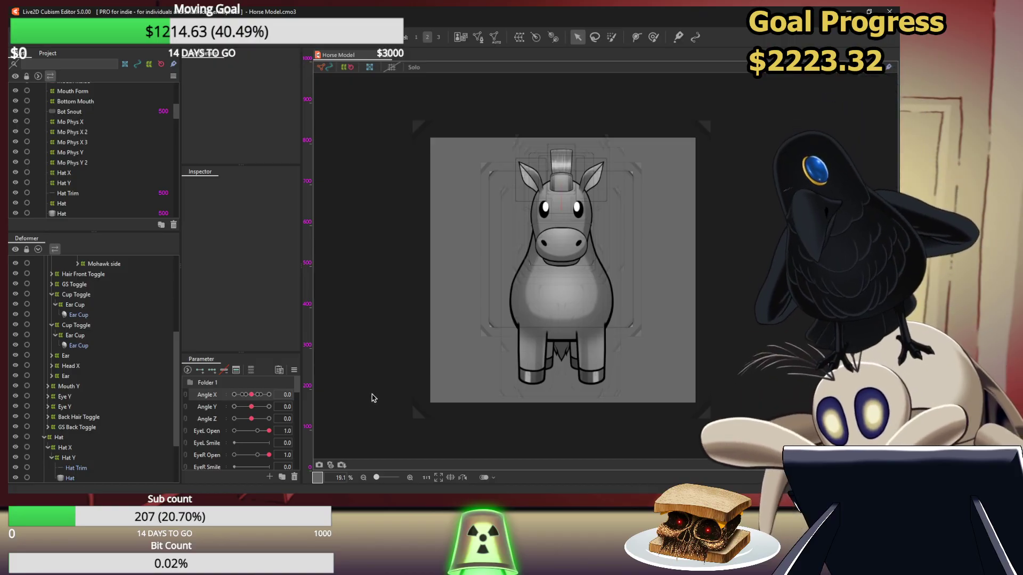
Examine the hat's fit over the mohawk up close at Angle X 30 and -30
scroll(450, 192, "up", 4)
scroll(452, 192, "down", 1)
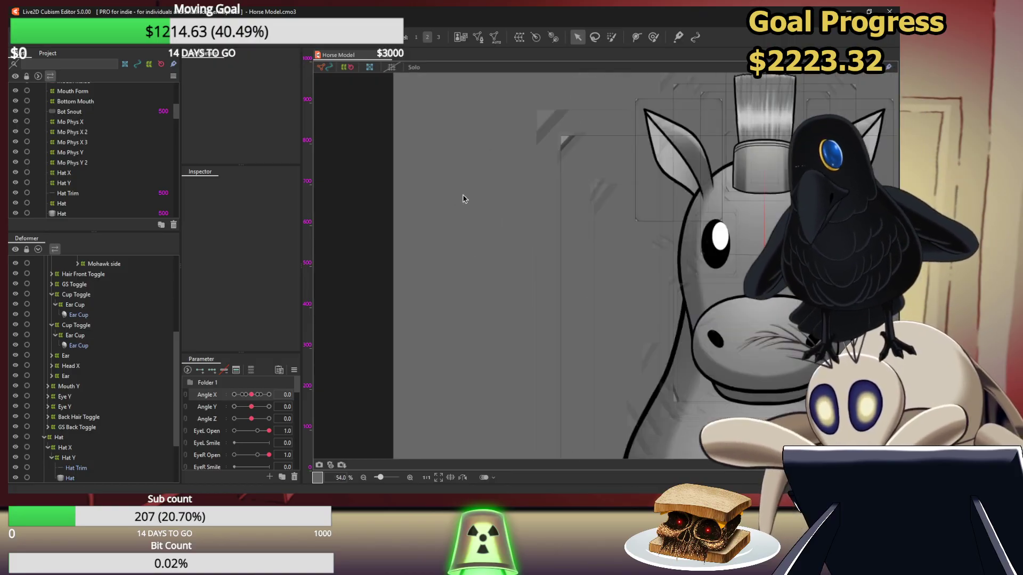
left_click_drag(506, 196, 366, 224)
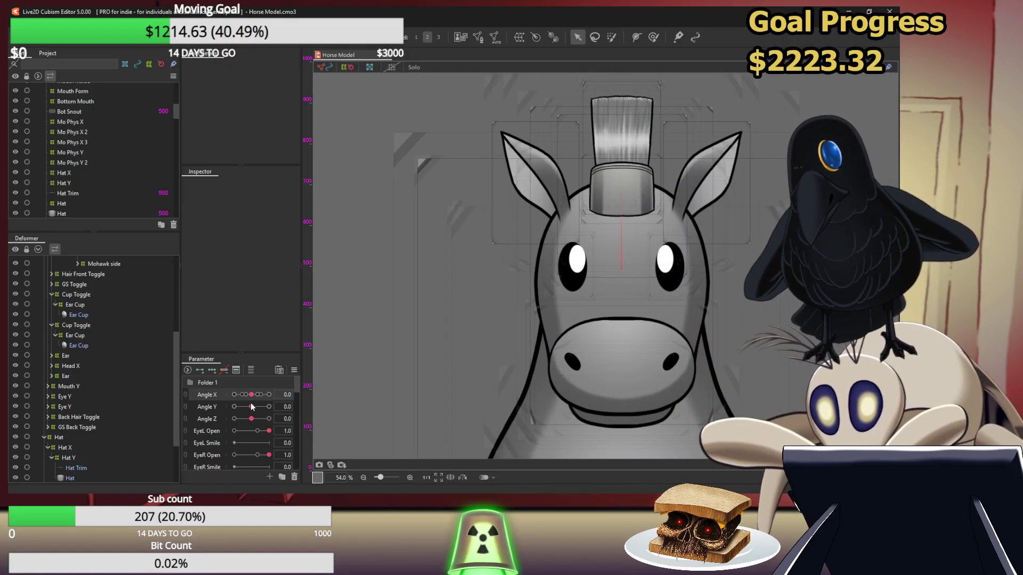
left_click(269, 395)
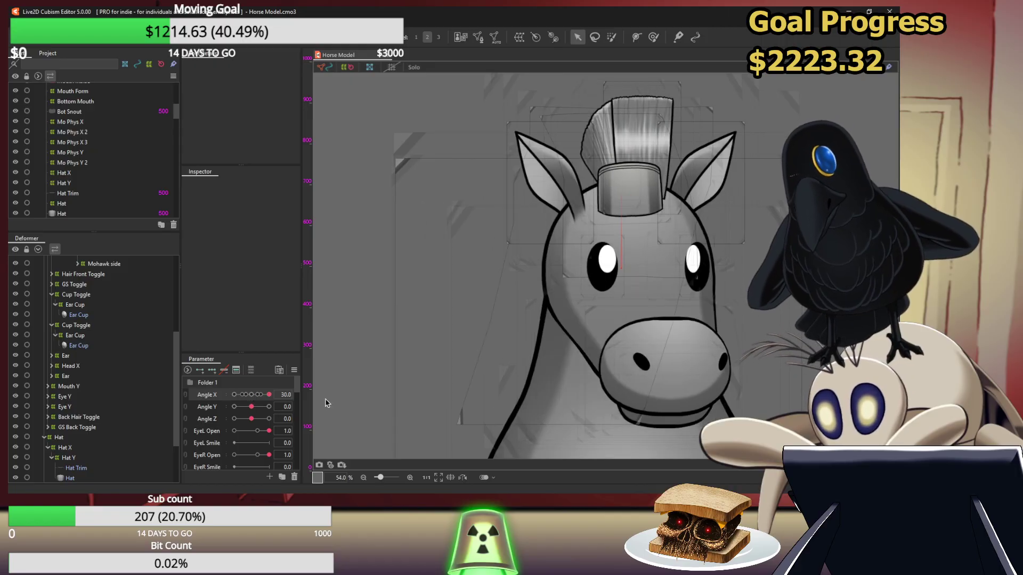
left_click(234, 394)
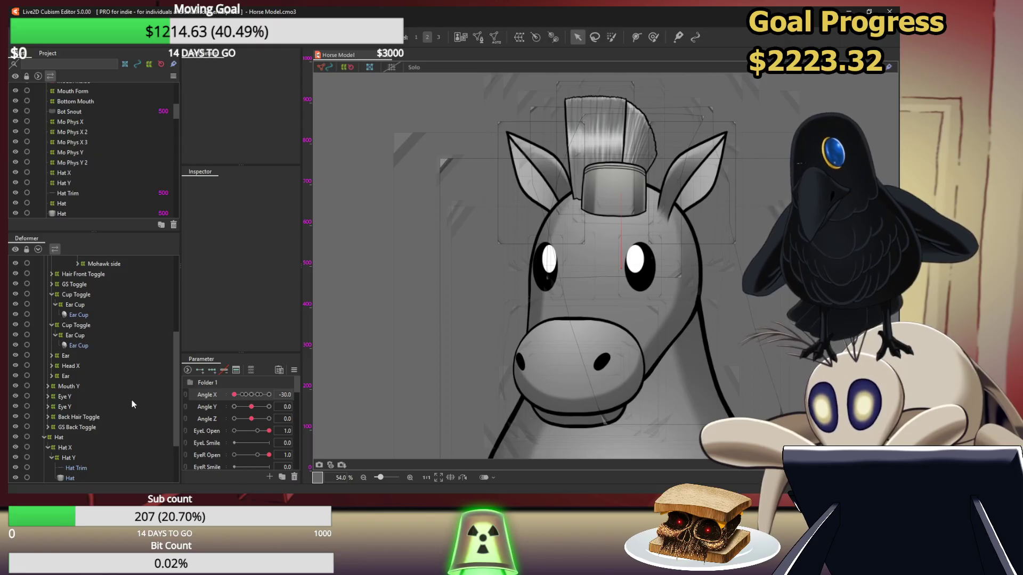
Select the Hat X warp deformer and add three key points for it on the Mohawk parameter
scroll(77, 396, "down", 3)
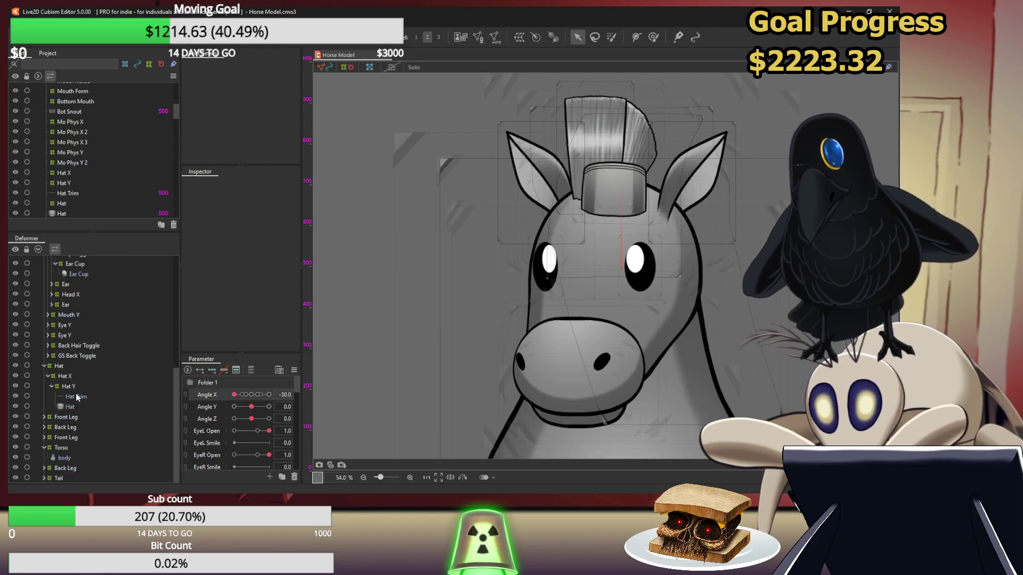
scroll(90, 392, "up", 5)
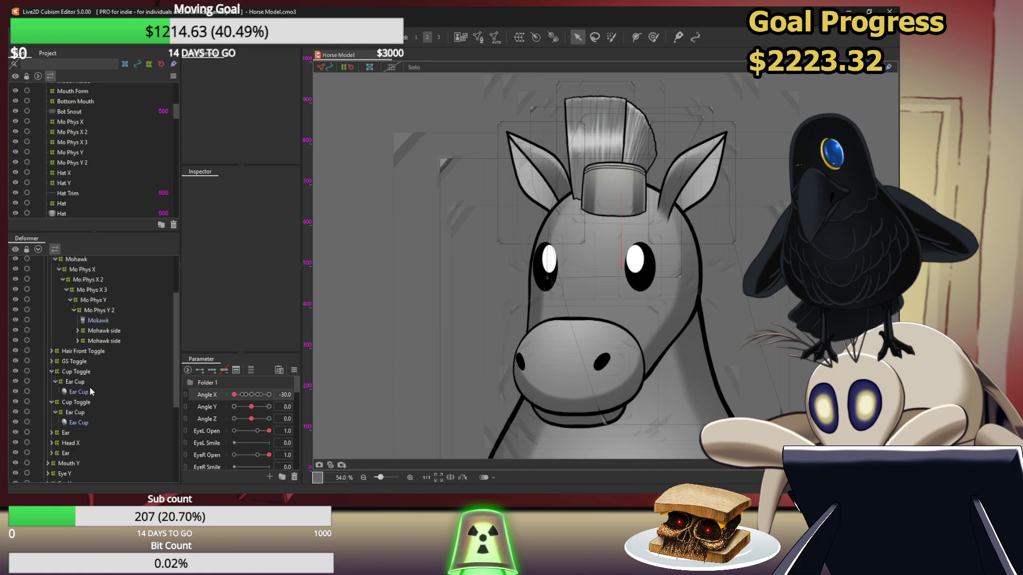
left_click(95, 311)
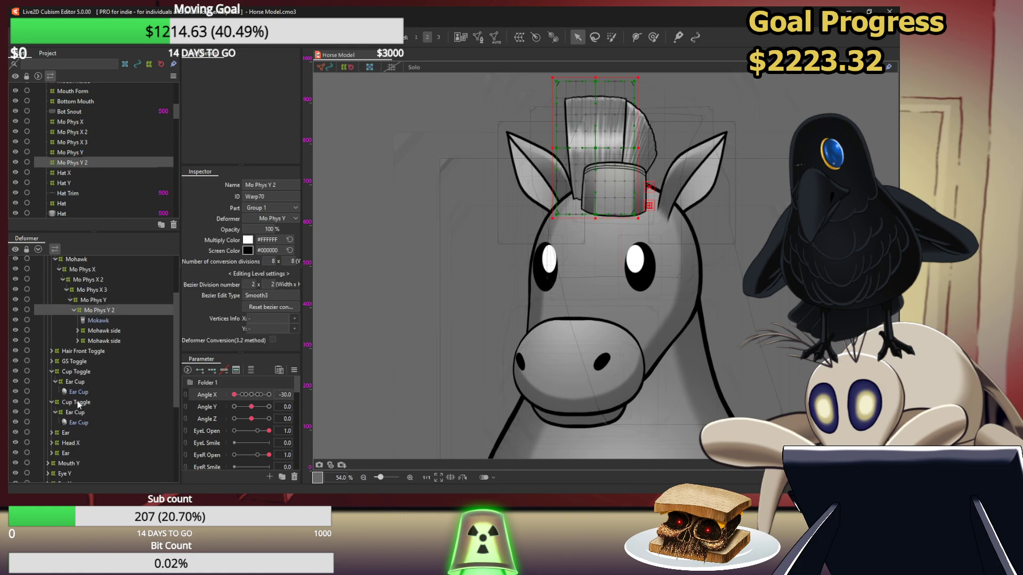
scroll(79, 408, "down", 5)
left_click(72, 386)
left_click(71, 376)
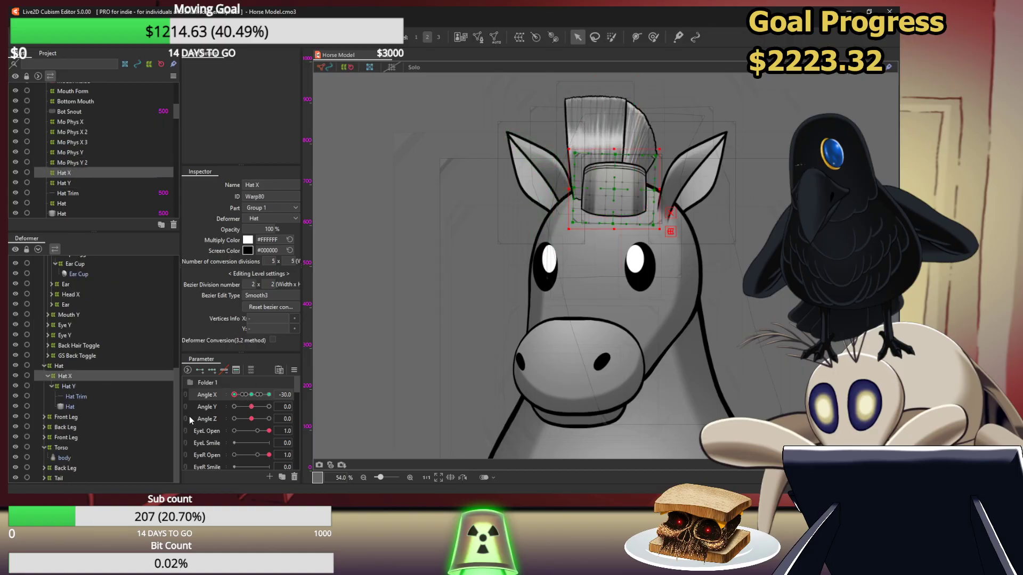
scroll(213, 418, "down", 10)
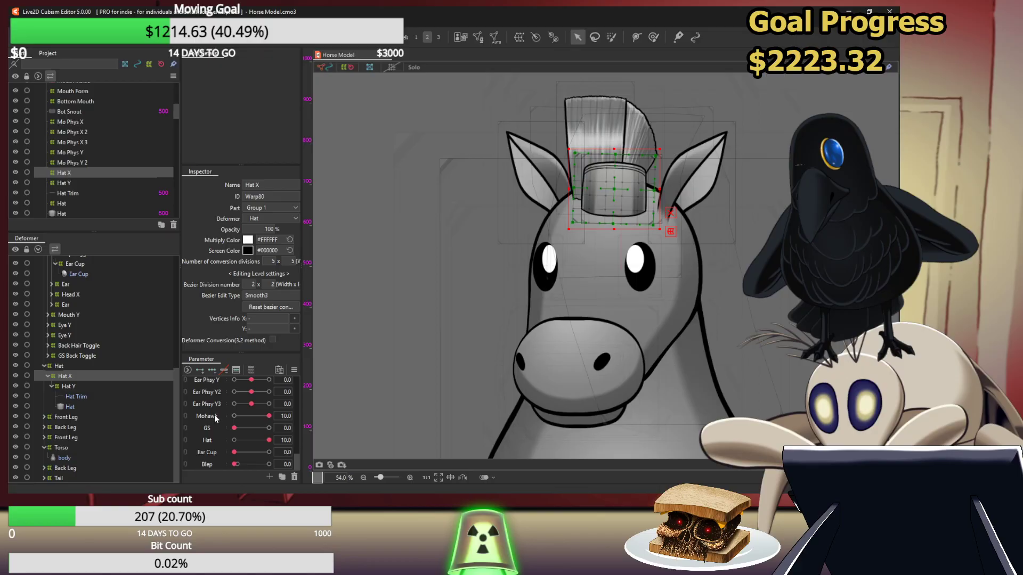
left_click(214, 415)
left_click(215, 368)
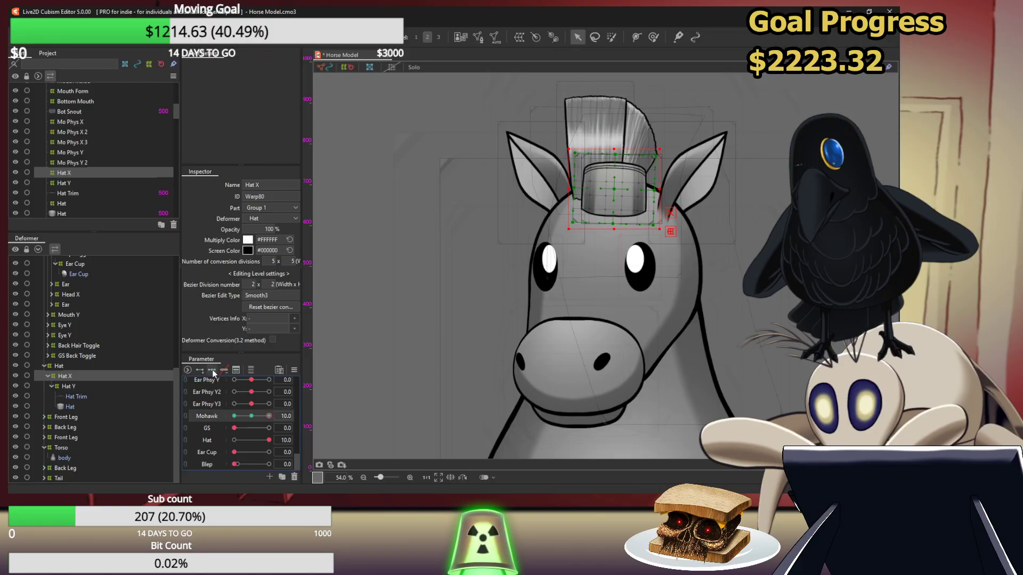
Shift the Hat X deformer sideways over the mohawk's base at Angle X -30, and reflect the motion to the opposite head turn
scroll(219, 426, "up", 10)
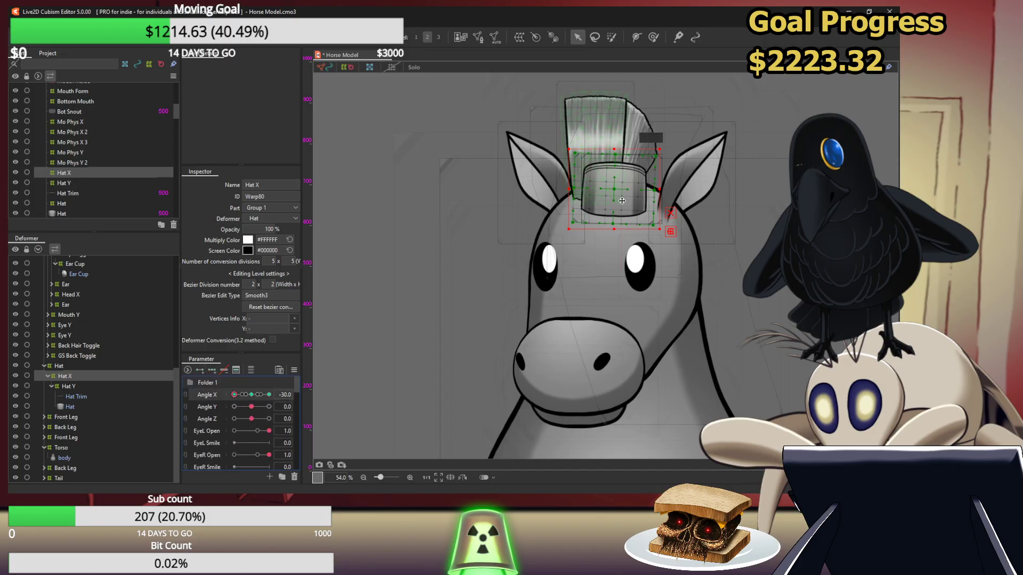
left_click_drag(616, 187, 599, 187)
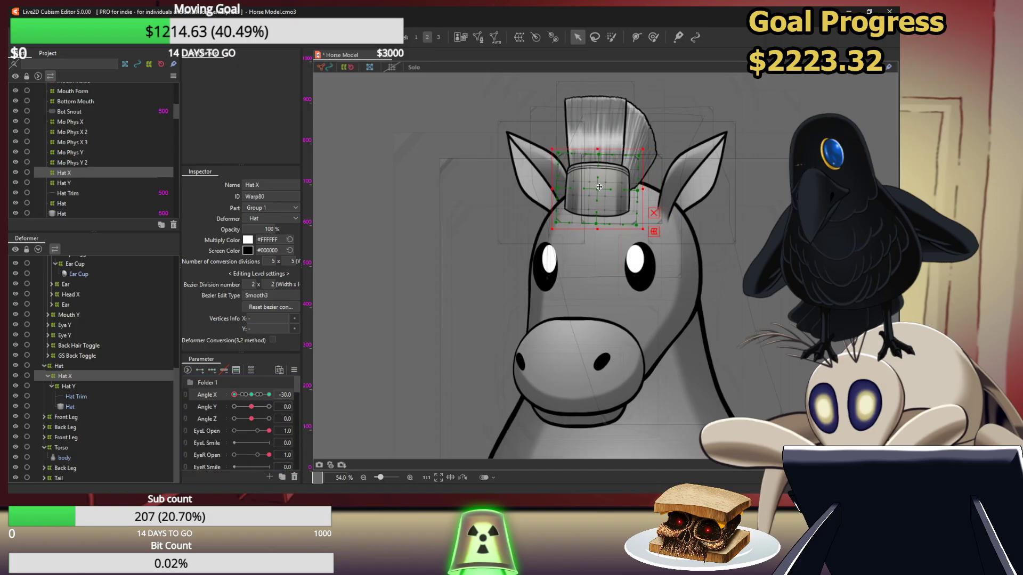
left_click(293, 369)
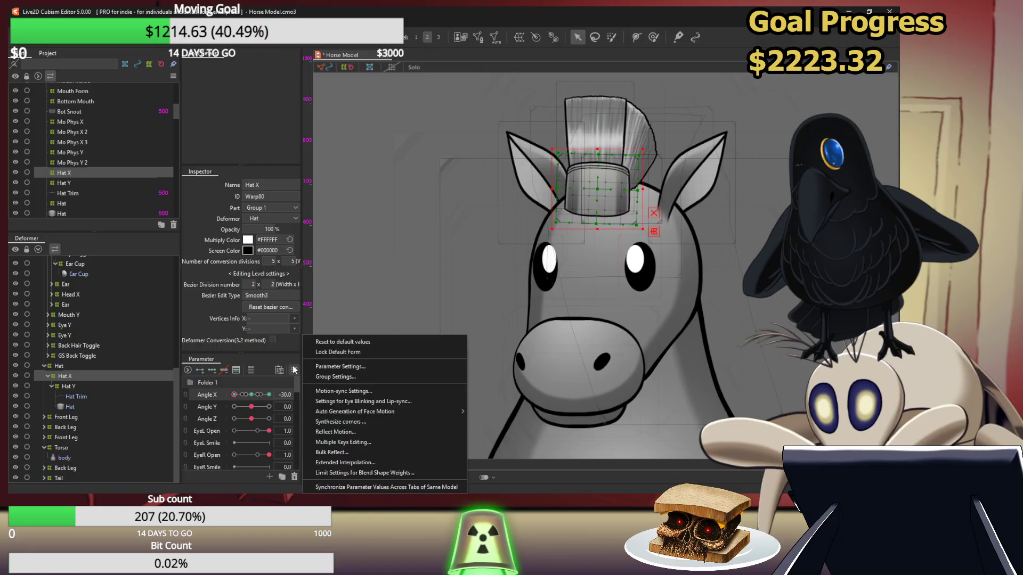
left_click(358, 432)
Preview the hat at Angle X 30 and Angle Y 30, select the Hat Y deformer, and save the model
left_click_drag(239, 395, 330, 397)
left_click_drag(251, 407, 281, 407)
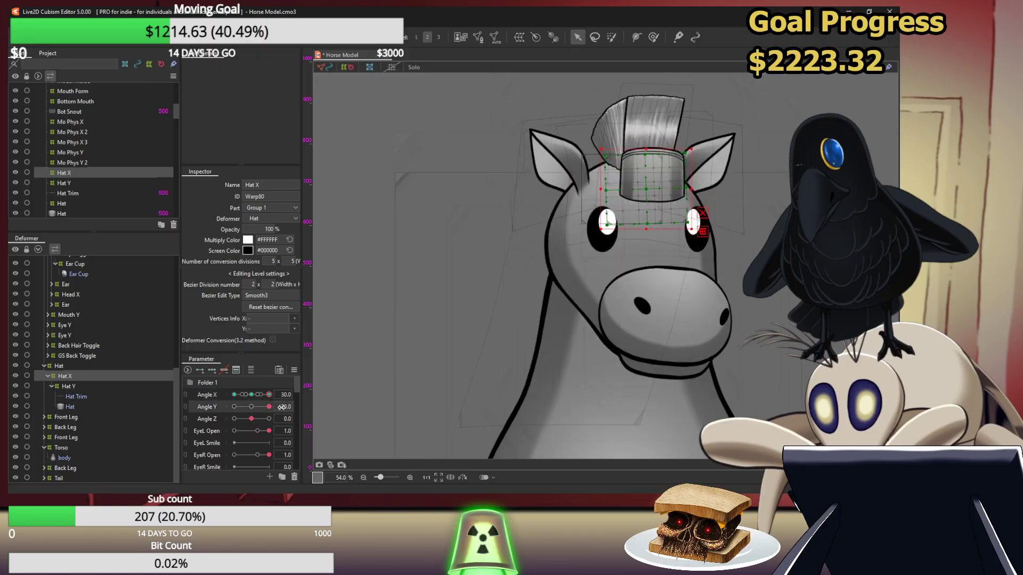
left_click_drag(429, 479, 302, 413)
left_click(73, 387)
scroll(210, 426, "down", 5)
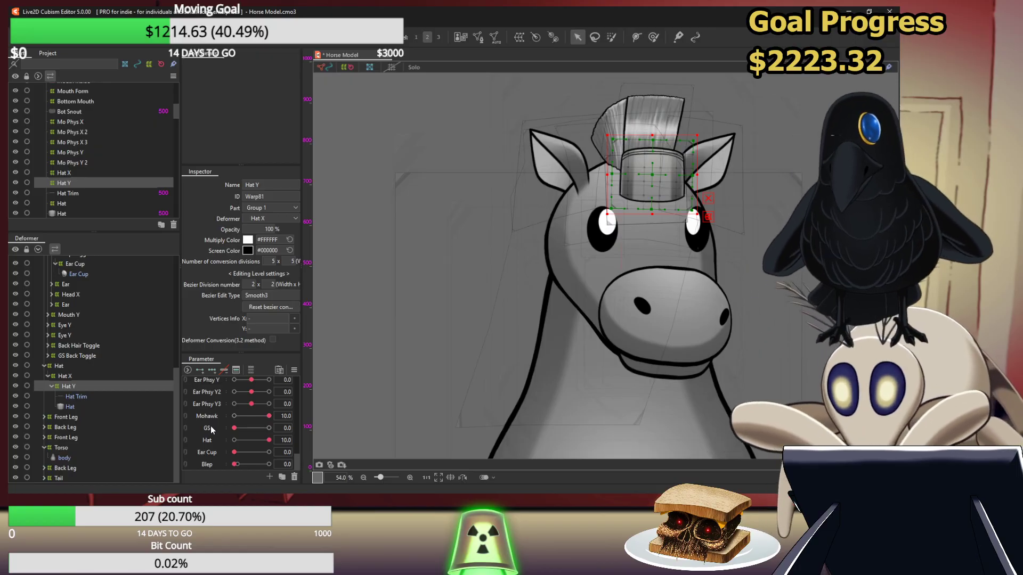
key("ctrl+s")
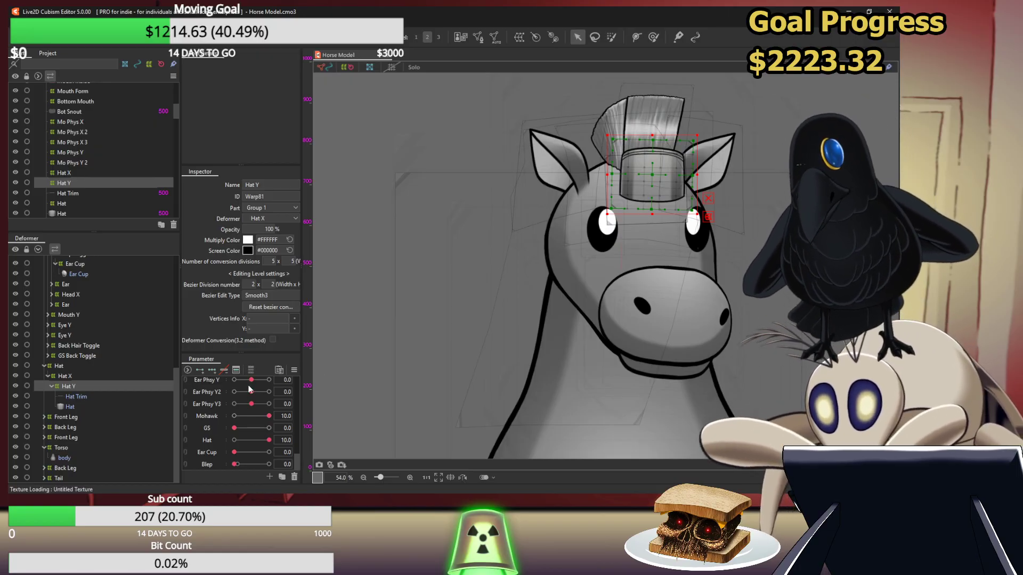
Reset Angle X and Angle Y to 0, and switch the Hat and Mohawk toggles off at 0
scroll(260, 407, "up", 5)
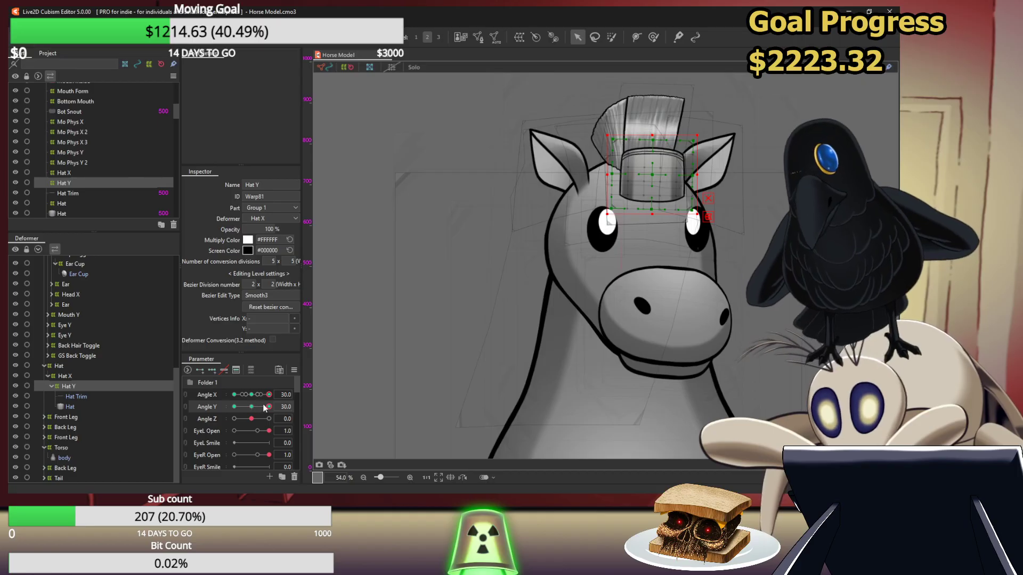
left_click(251, 394)
left_click(251, 406)
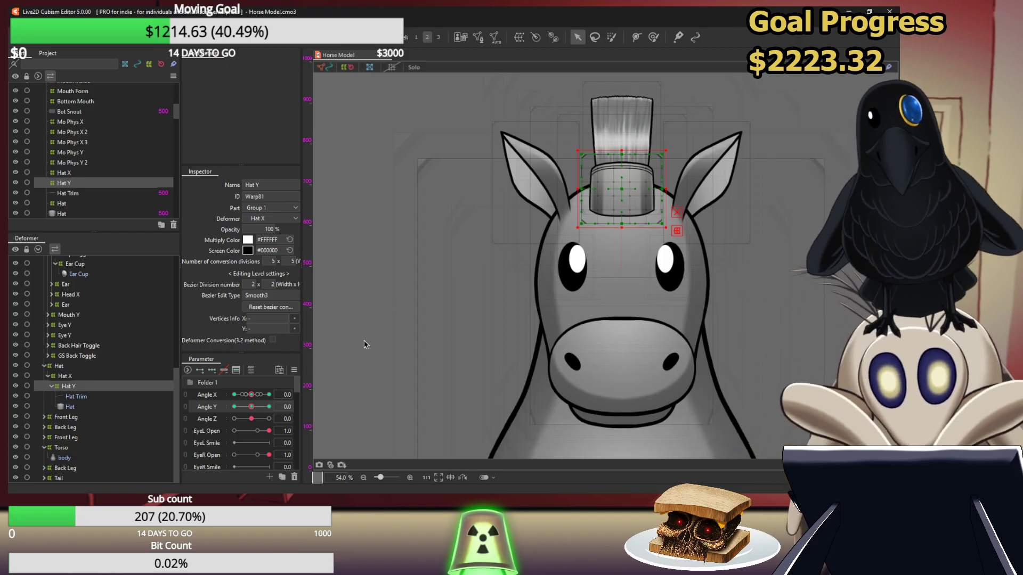
scroll(257, 430, "down", 5)
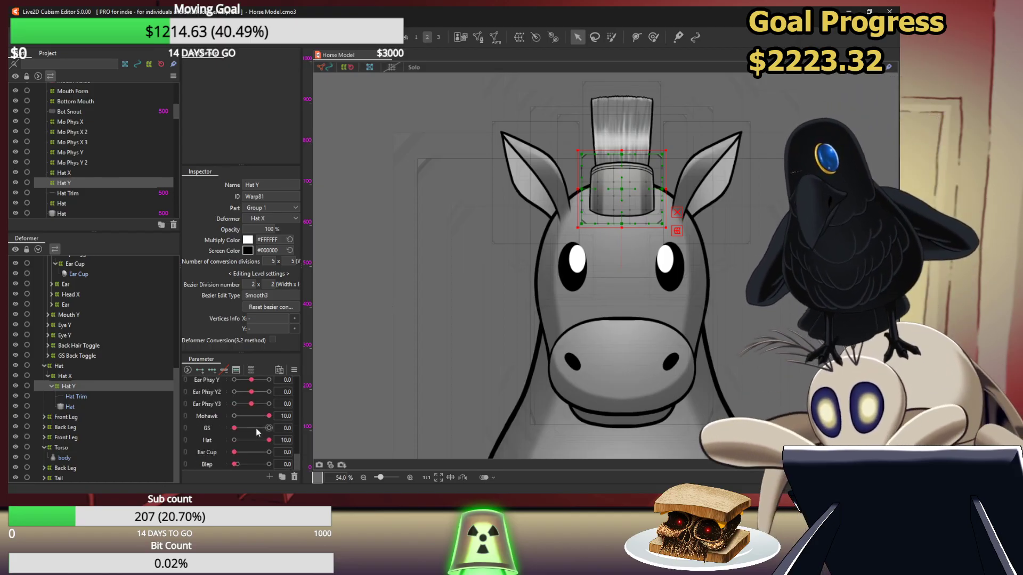
left_click(234, 440)
left_click(233, 415)
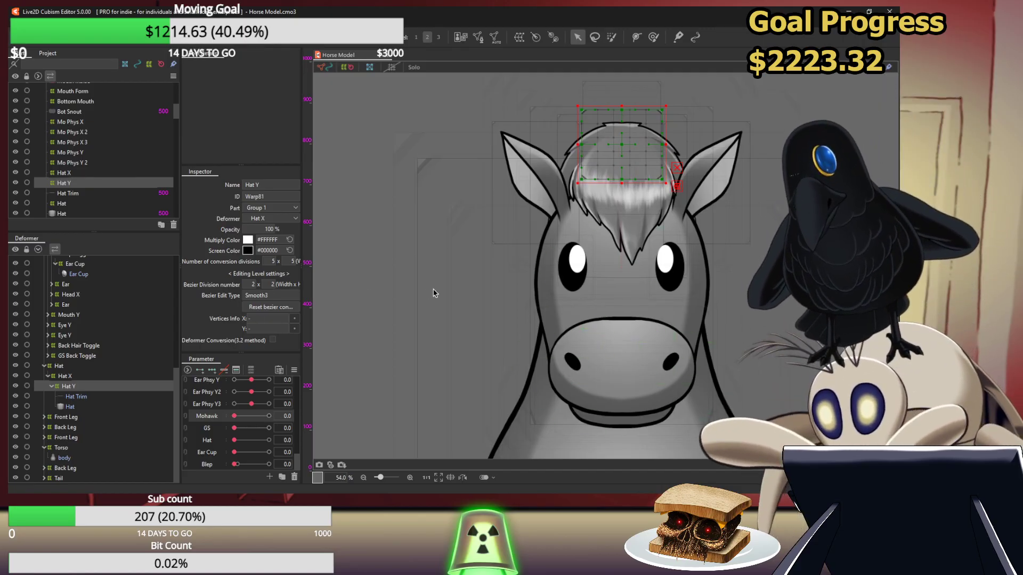
Wrap the horse's tail mesh in a new warp deformer named Tail Phys X inside the existing Tail deformer
scroll(433, 290, "down", 4)
scroll(433, 290, "up", 2)
left_click_drag(433, 289, 499, 243)
scroll(486, 257, "down", 2)
left_click(587, 415)
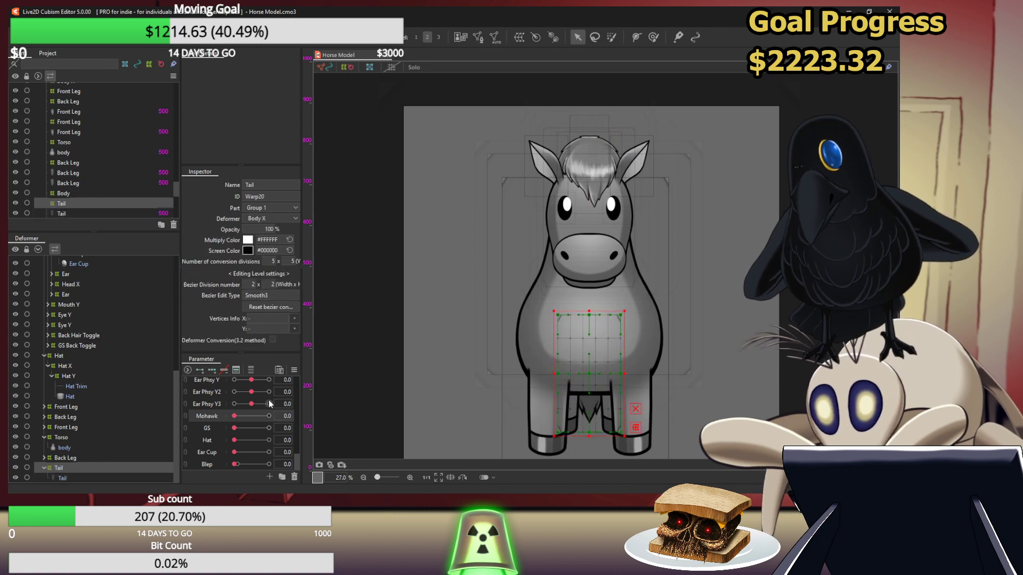
left_click(60, 479)
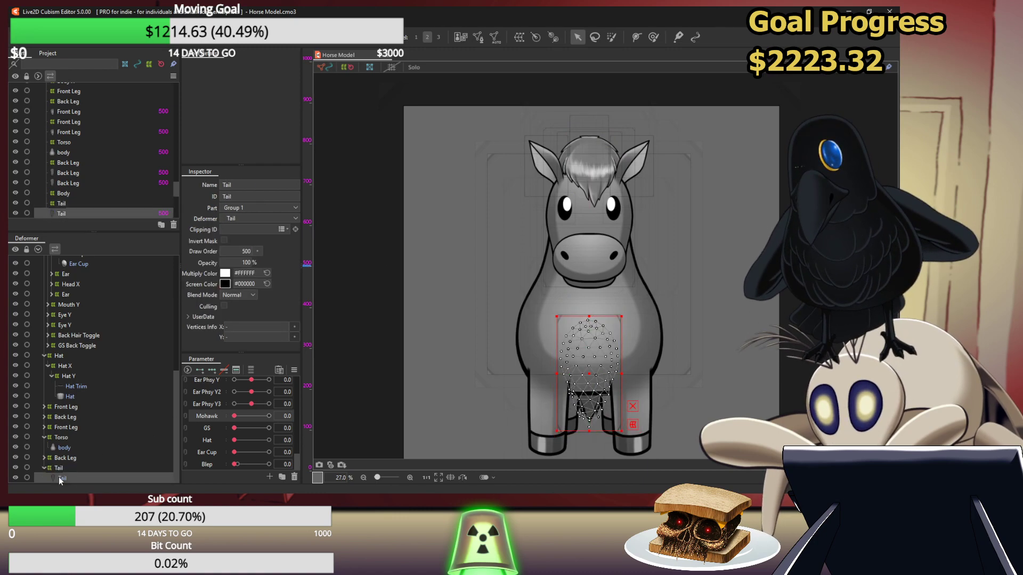
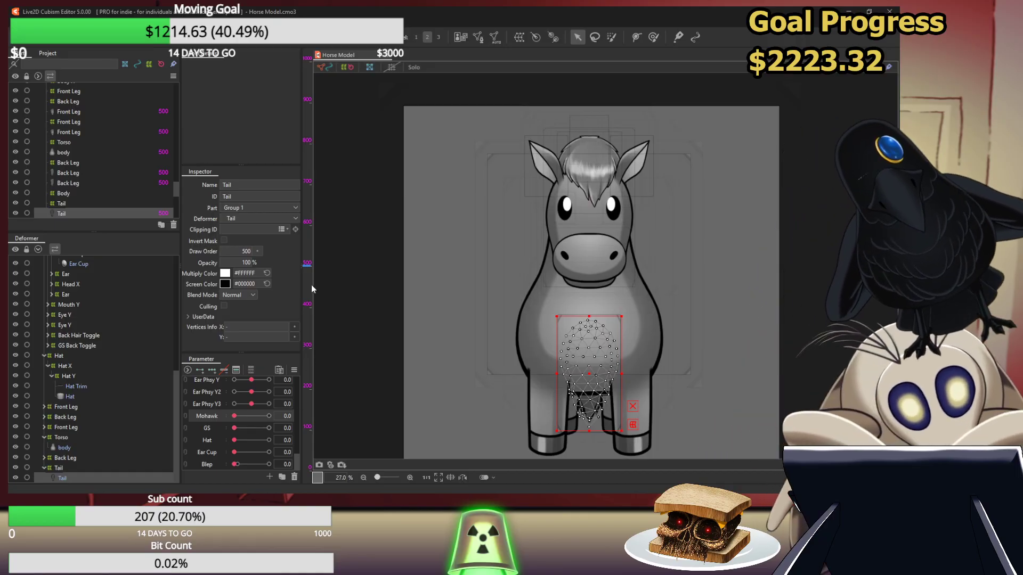
left_click(301, 403)
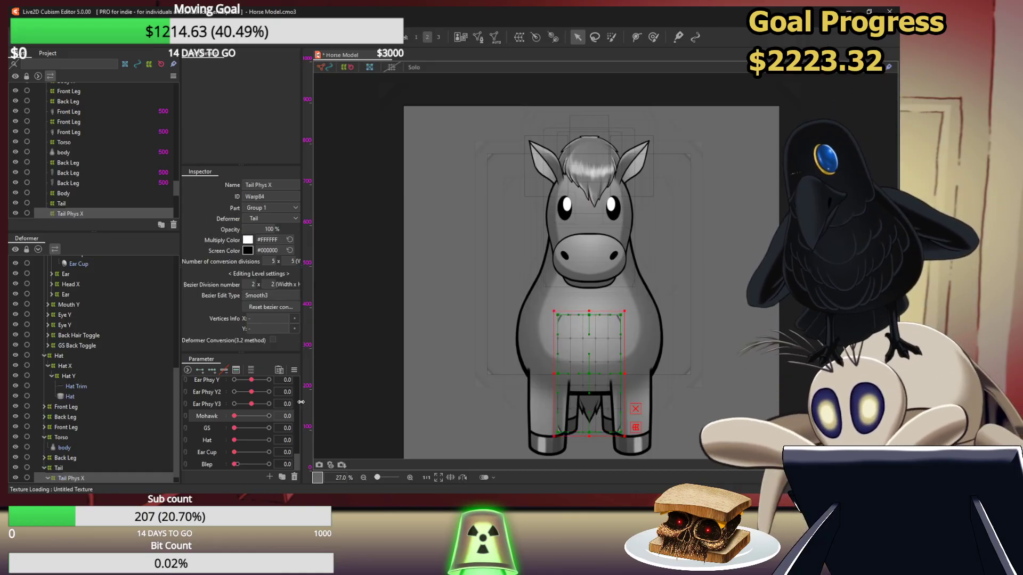
Nest a second warp deformer named Tail Phys X 2 around the tail mesh, inside Tail Phys X
scroll(90, 469, "down", 1)
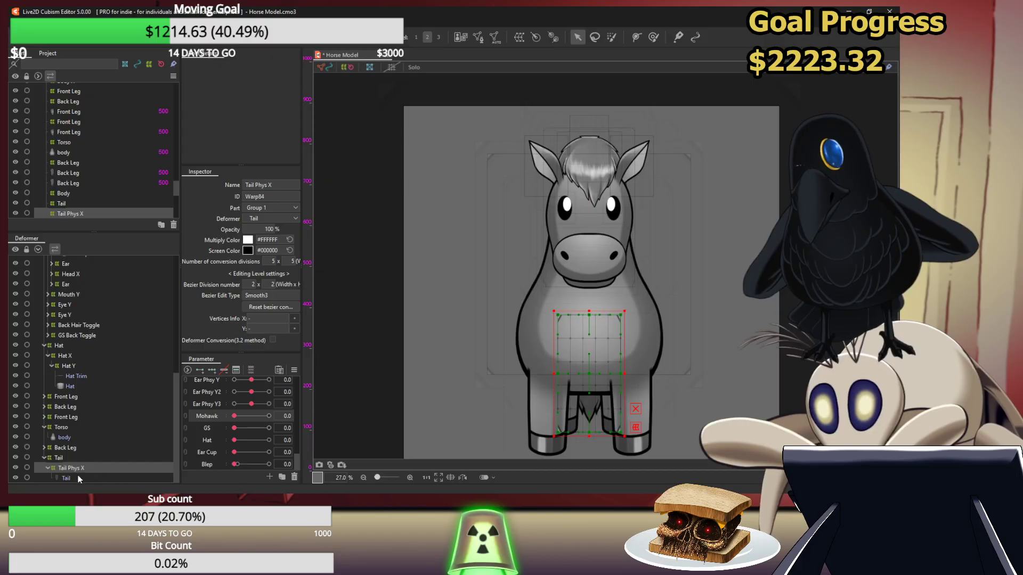
left_click(78, 475)
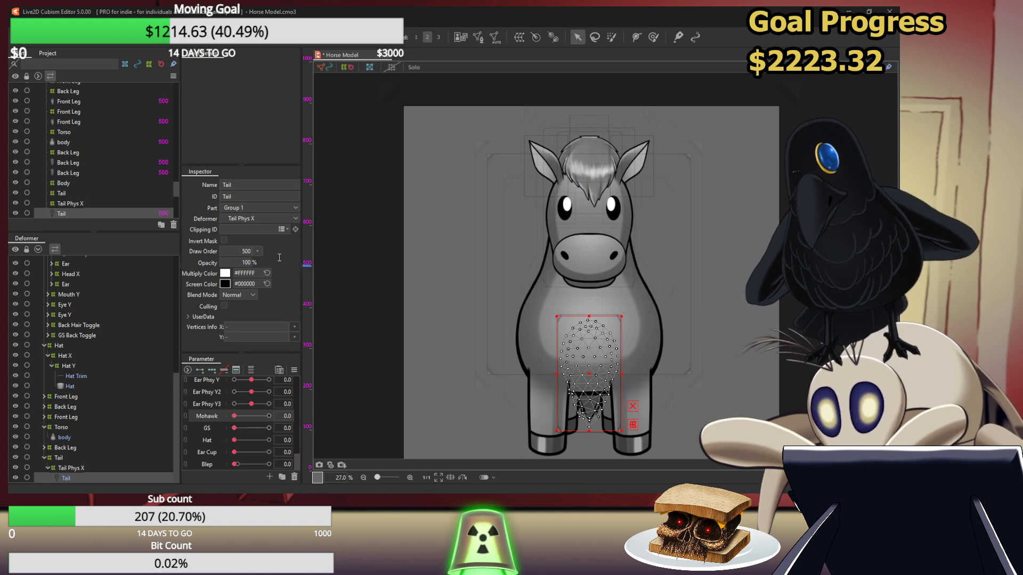
left_click(306, 403)
scroll(83, 479, "down", 1)
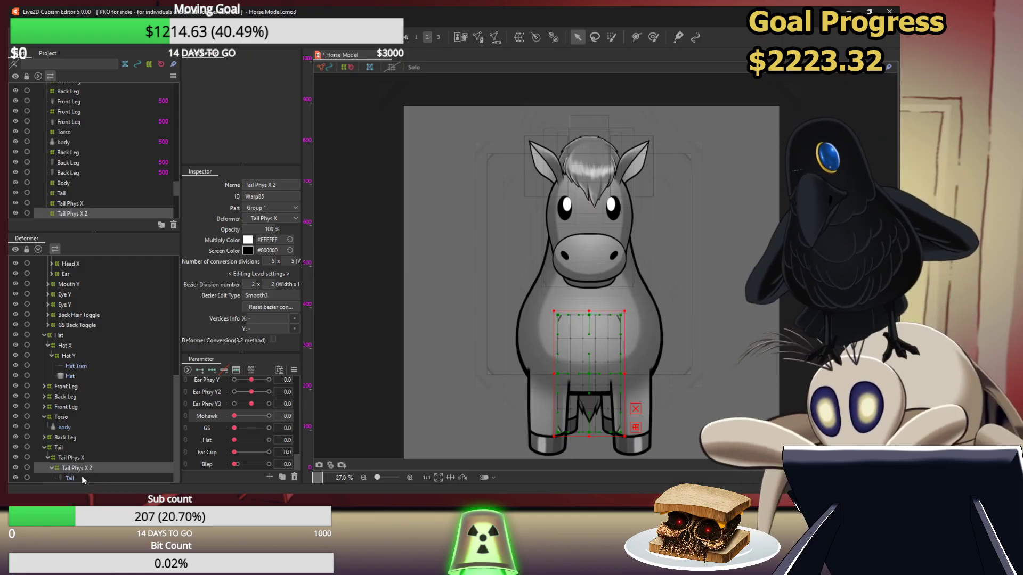
Copy the base name from Tail Phys X 2 and nest a warp deformer named Tail Phys X3 around the tail mesh
left_click(69, 479)
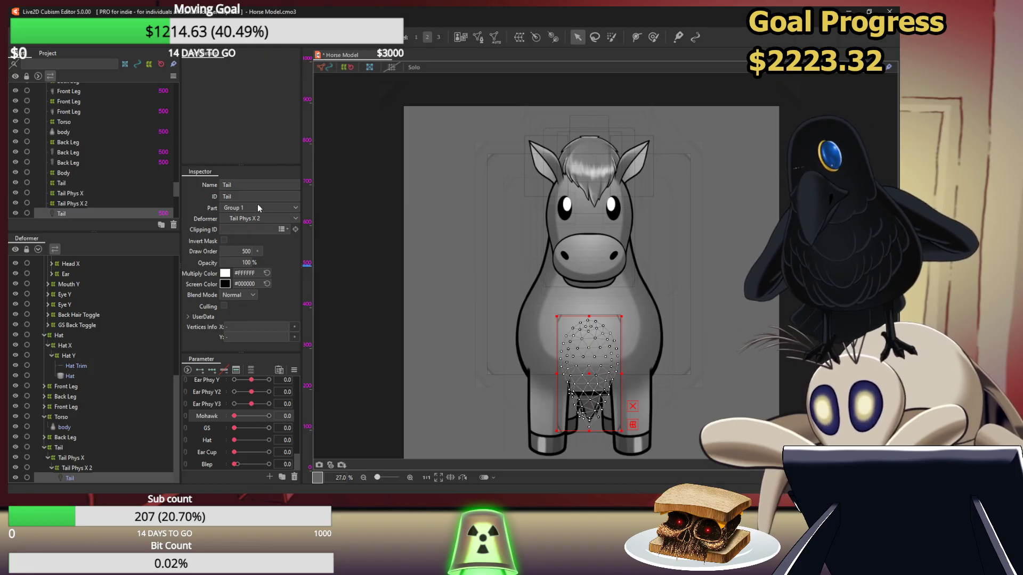
left_click(87, 468)
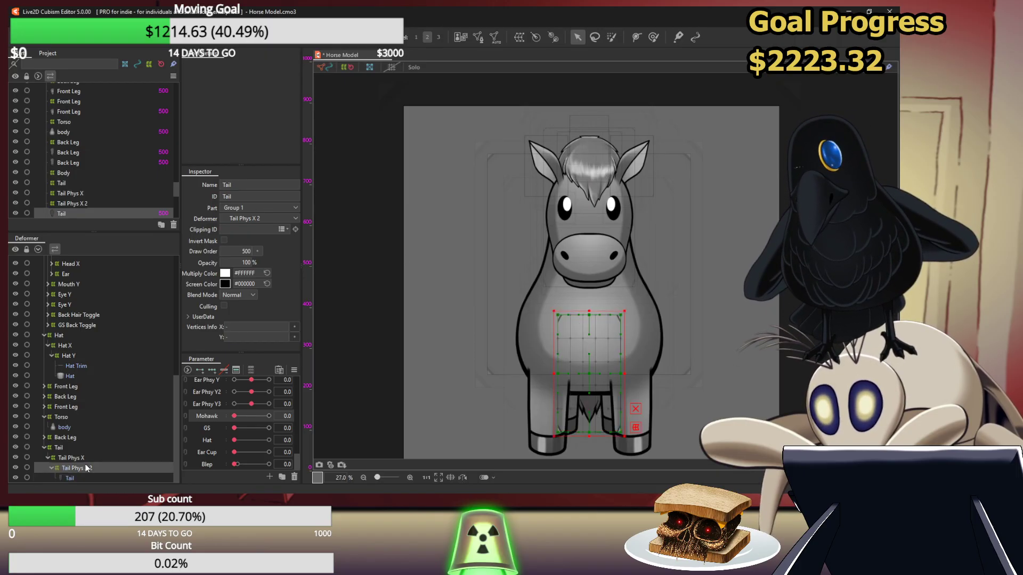
triple_click(270, 185)
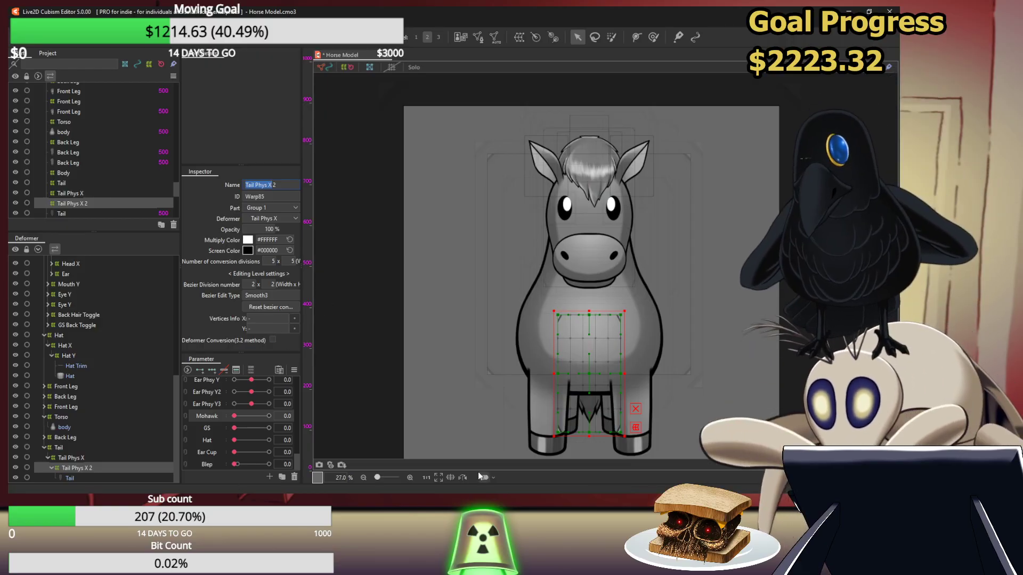
left_click(72, 477)
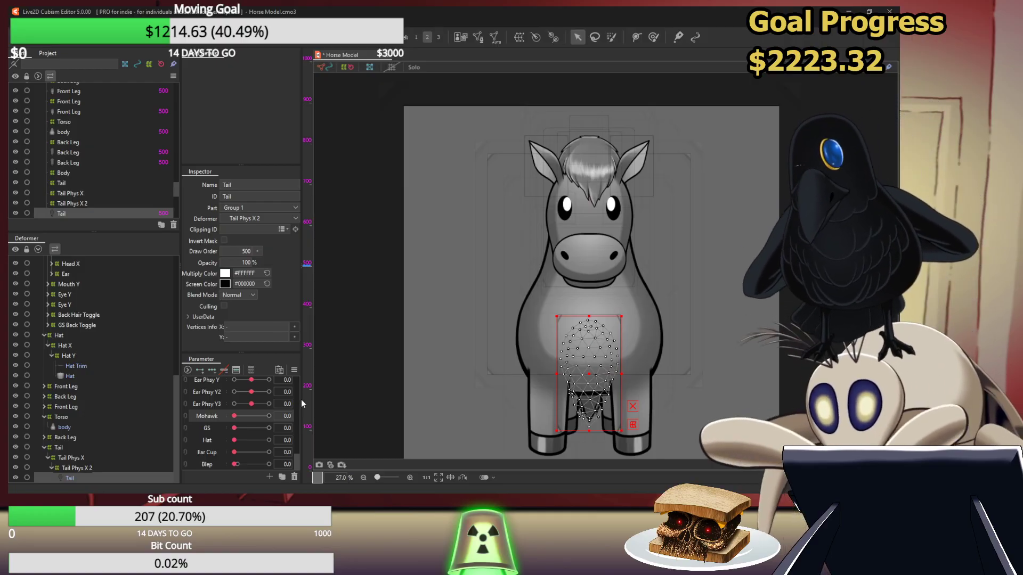
left_click(303, 395)
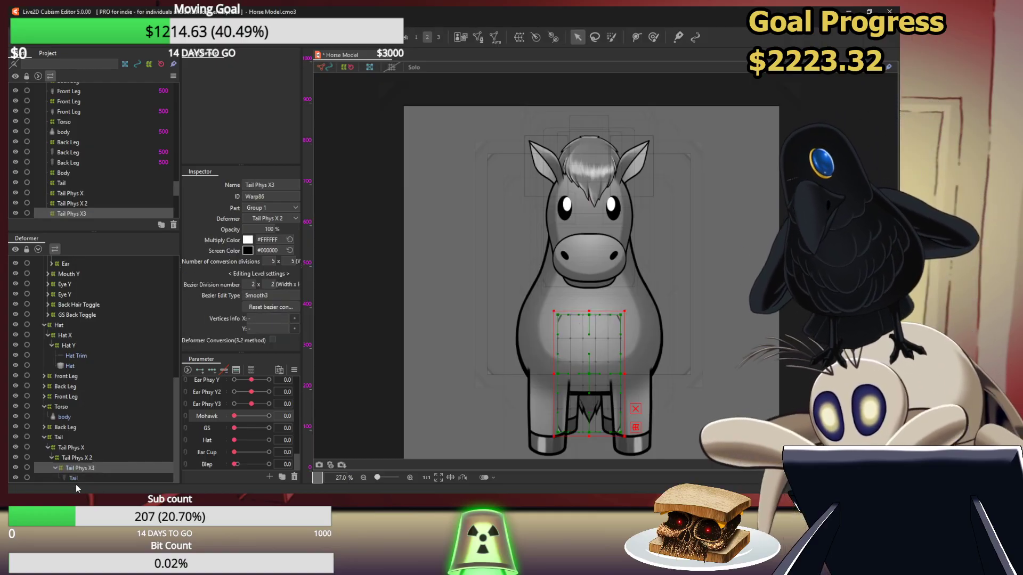
Nest two more warp deformers around the tail mesh, named Tail Phys X 4 and Tail Phys X 5
left_click(75, 477)
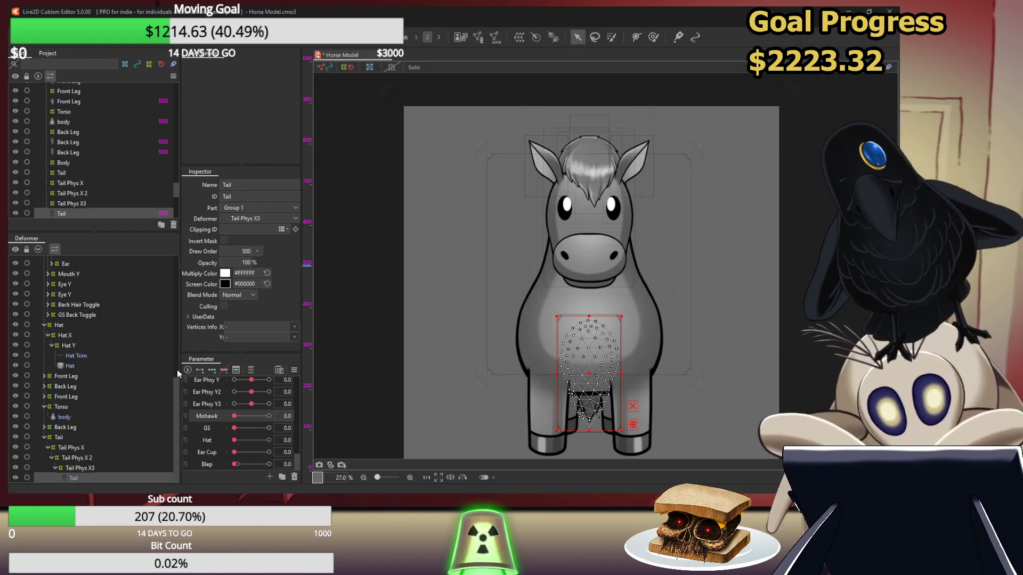
left_click(298, 398)
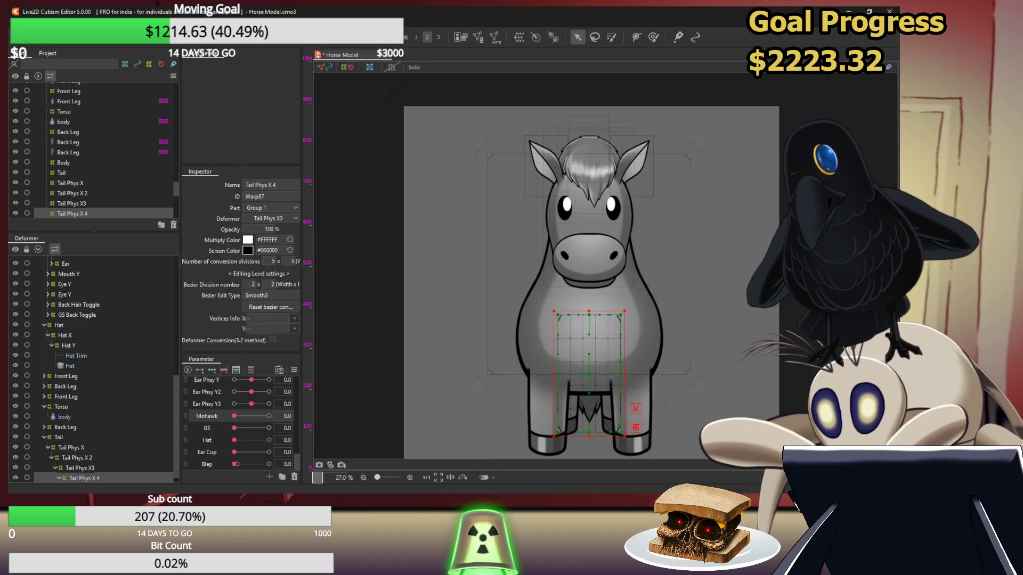
scroll(76, 481, "down", 1)
left_click(76, 480)
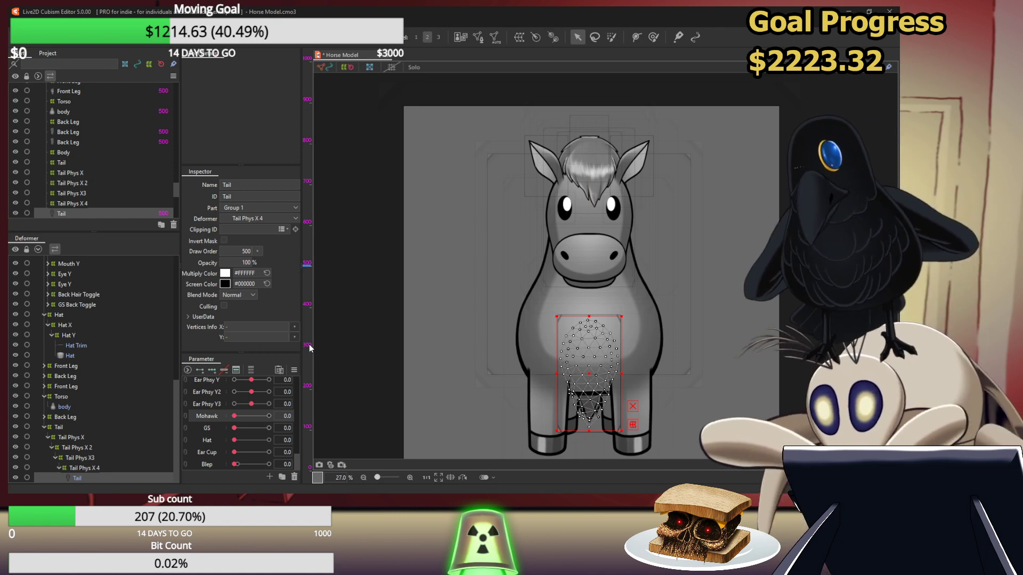
left_click(314, 398)
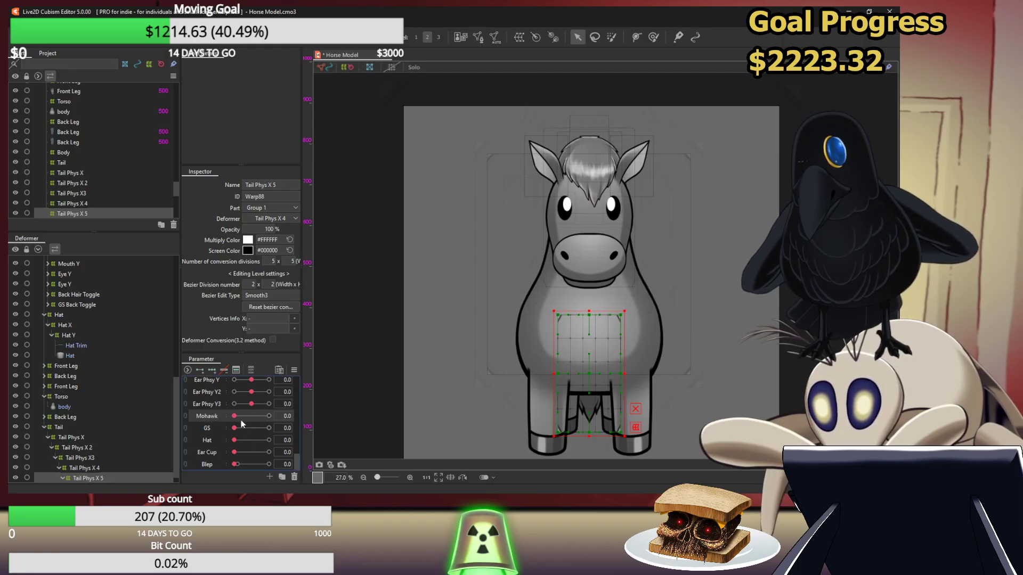
Create a parameter named Tail Phys X after Ear Phsy Y3 and move its value to -10
left_click(206, 404)
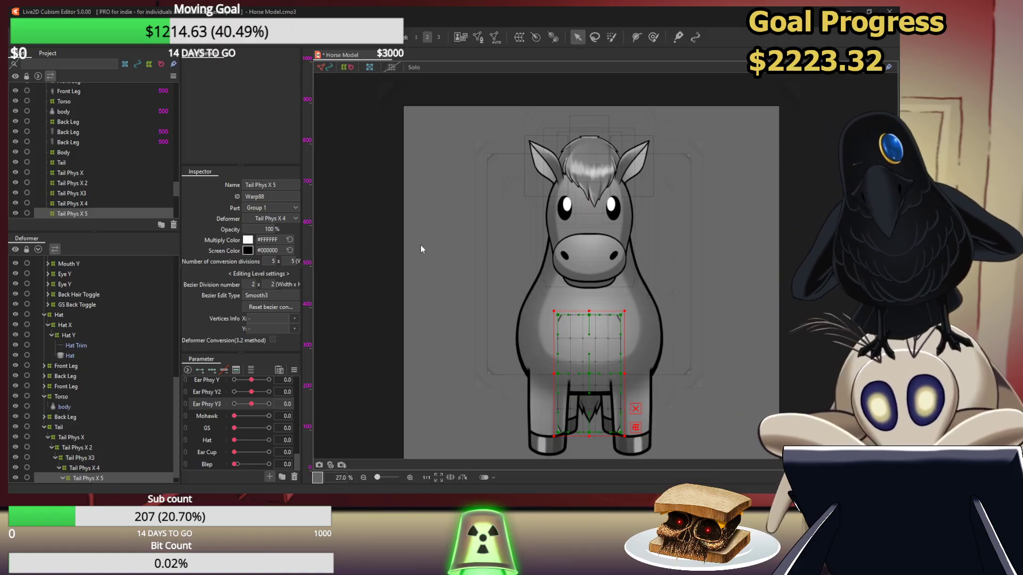
left_click(438, 301)
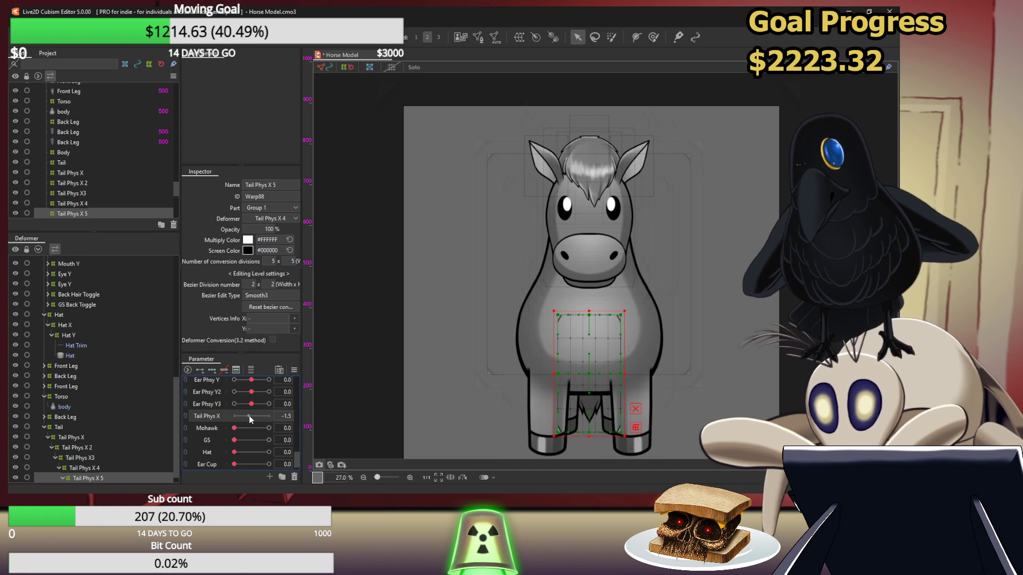
left_click_drag(248, 416, 268, 416)
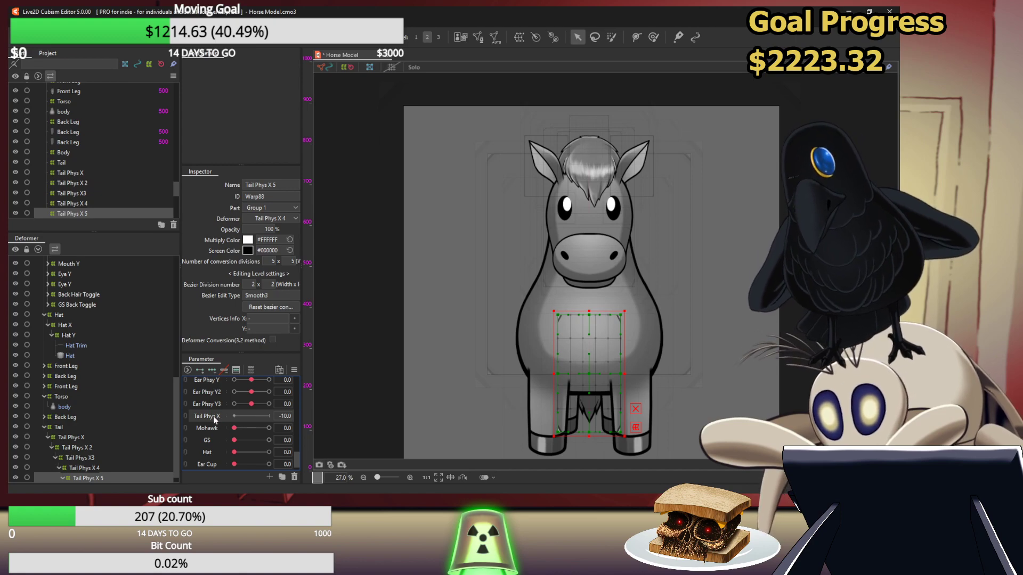
Replicate the Tail Phys X parameter until there are four copies below the original
right_click(213, 417)
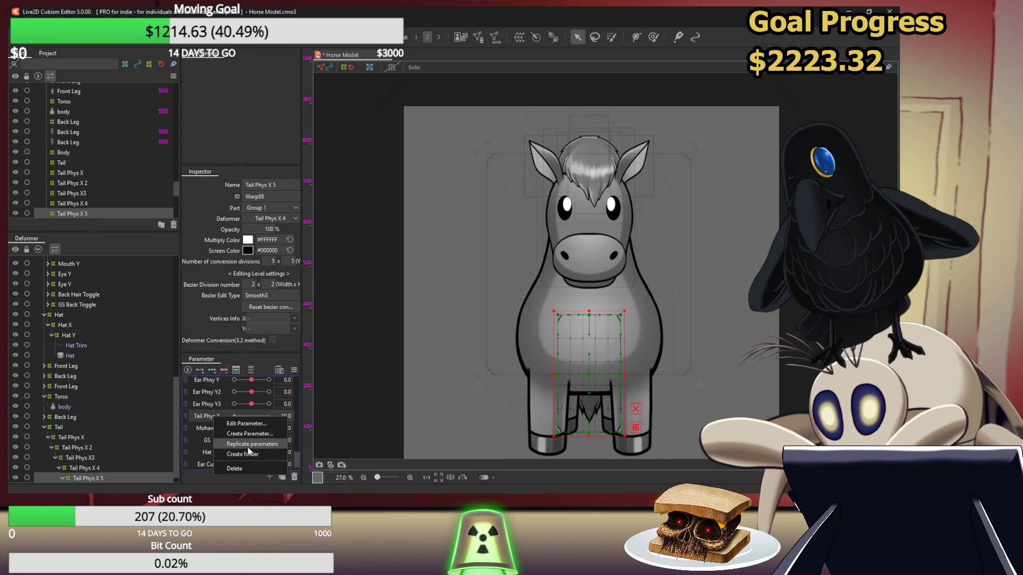
left_click(246, 445)
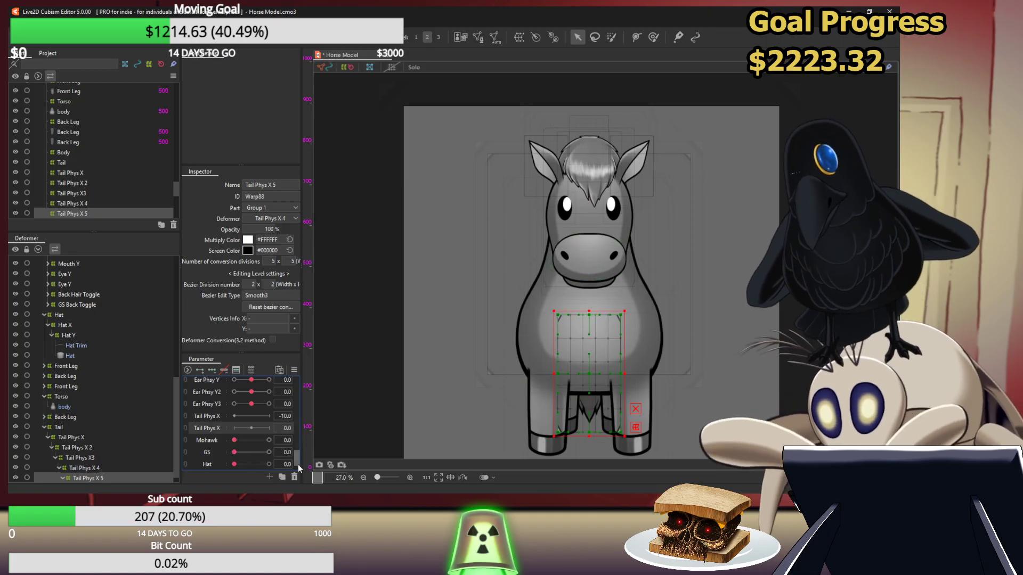
right_click(213, 418)
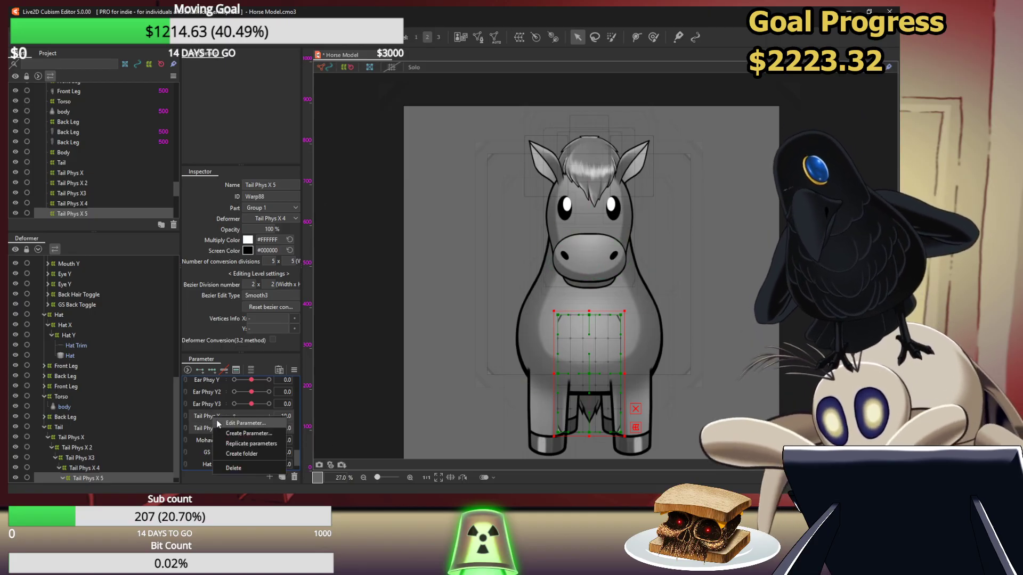
left_click(246, 442)
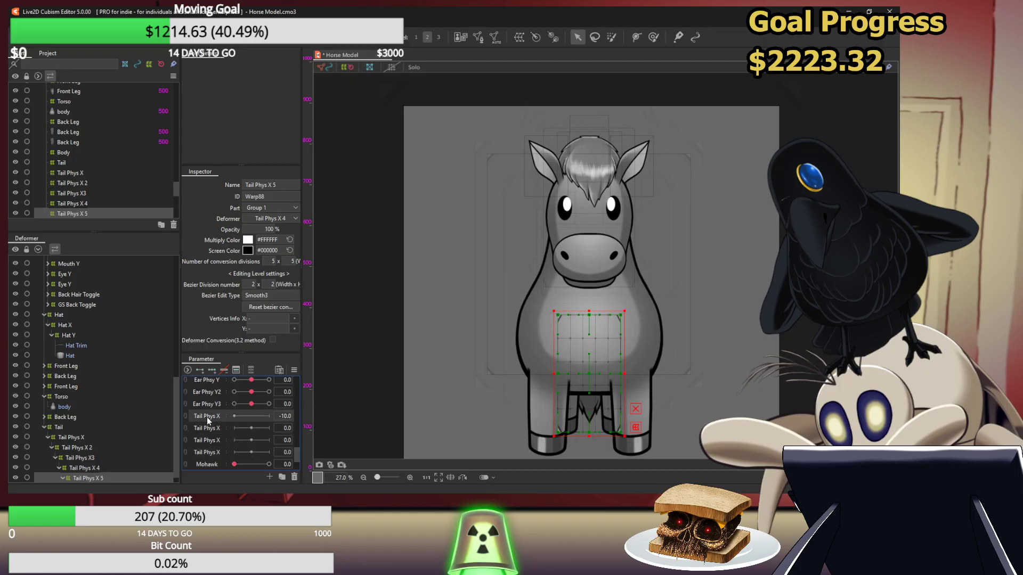
right_click(208, 419)
left_click(257, 442)
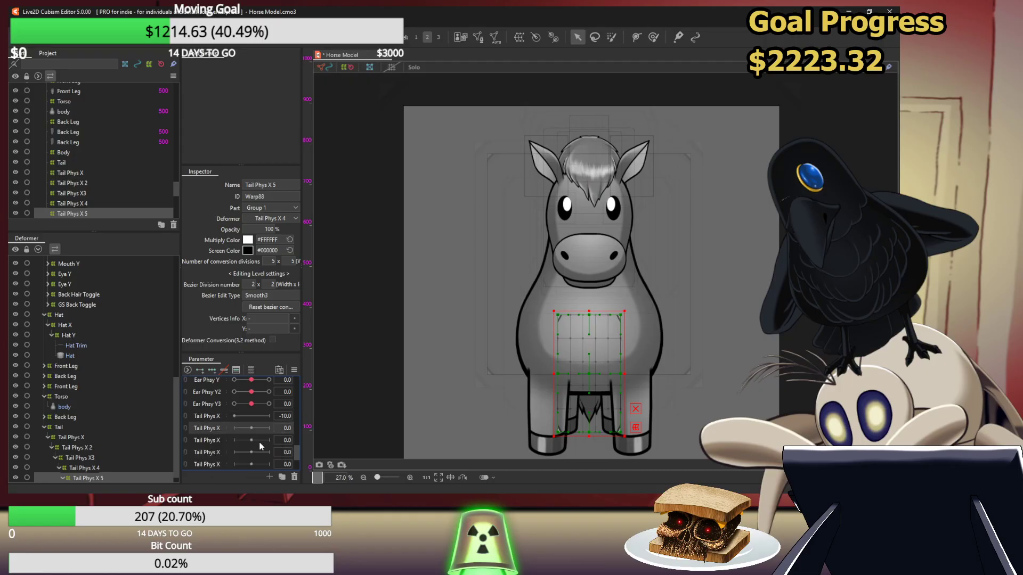
Rename the first two copies of the Tail Phys X parameter as Tail Phys X2 and Tail Phys X3
scroll(218, 410, "down", 1)
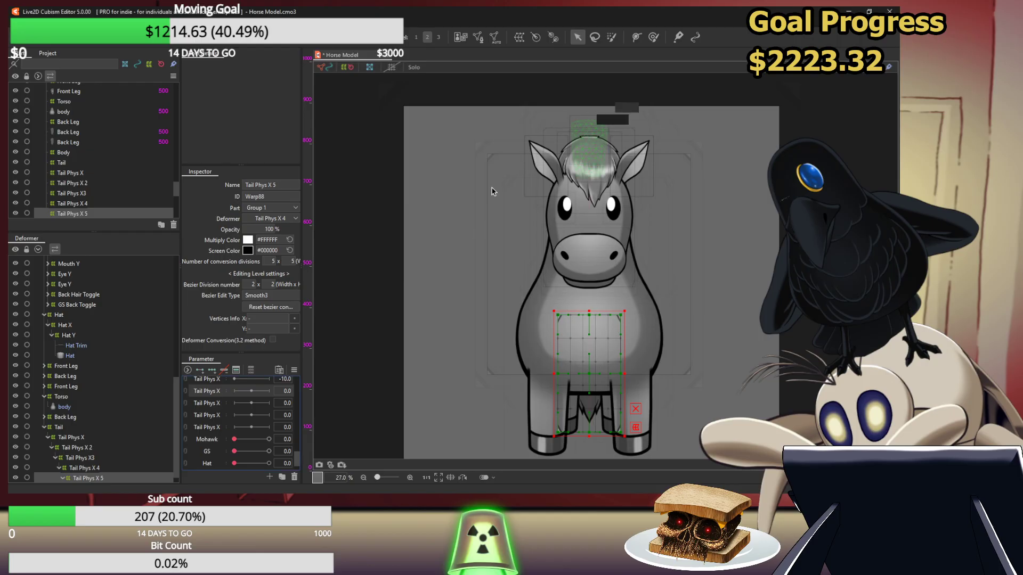
right_click(216, 396)
left_click(233, 401)
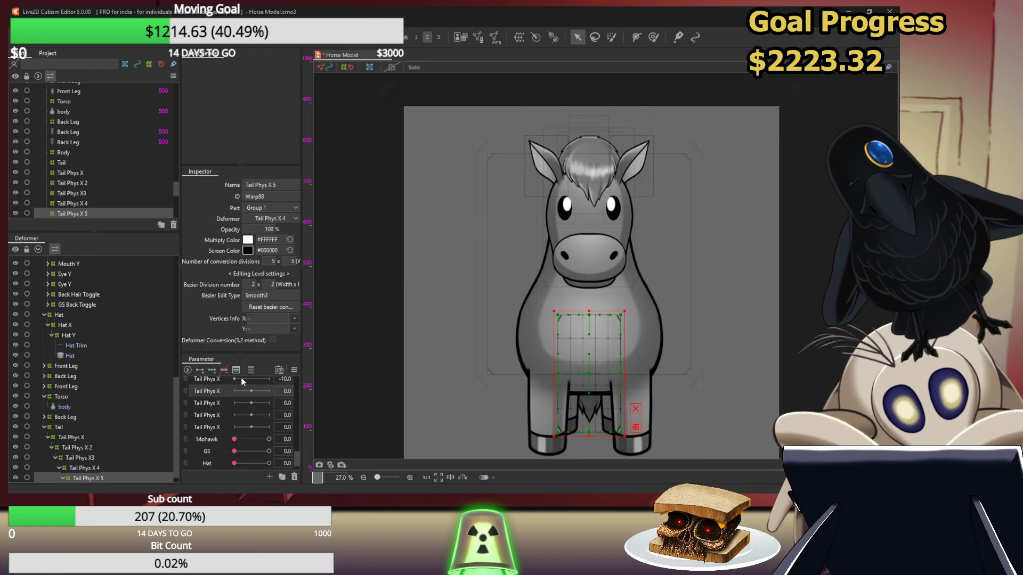
type("2")
key("Return")
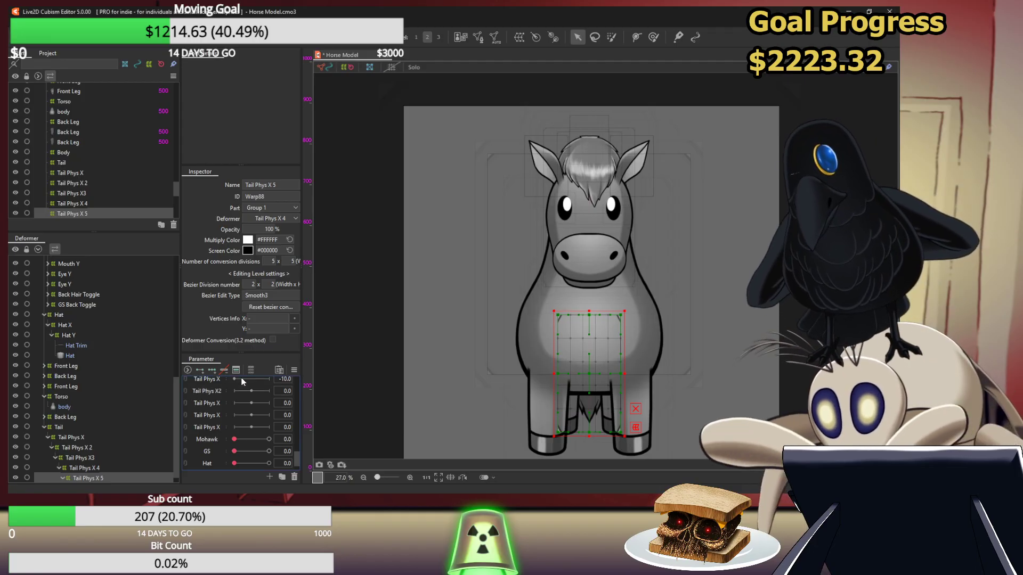
left_click(209, 403)
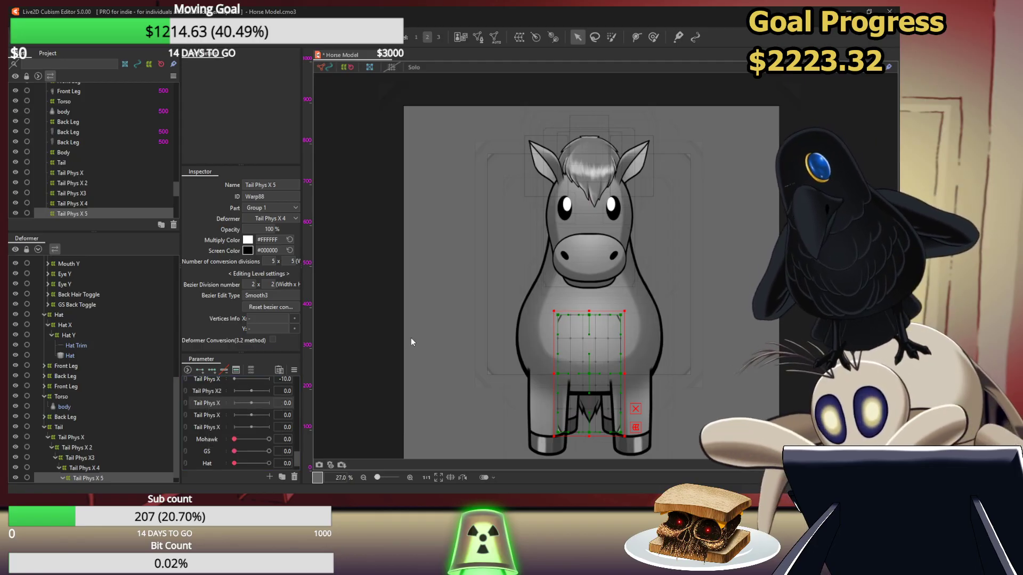
type("3")
key("Return")
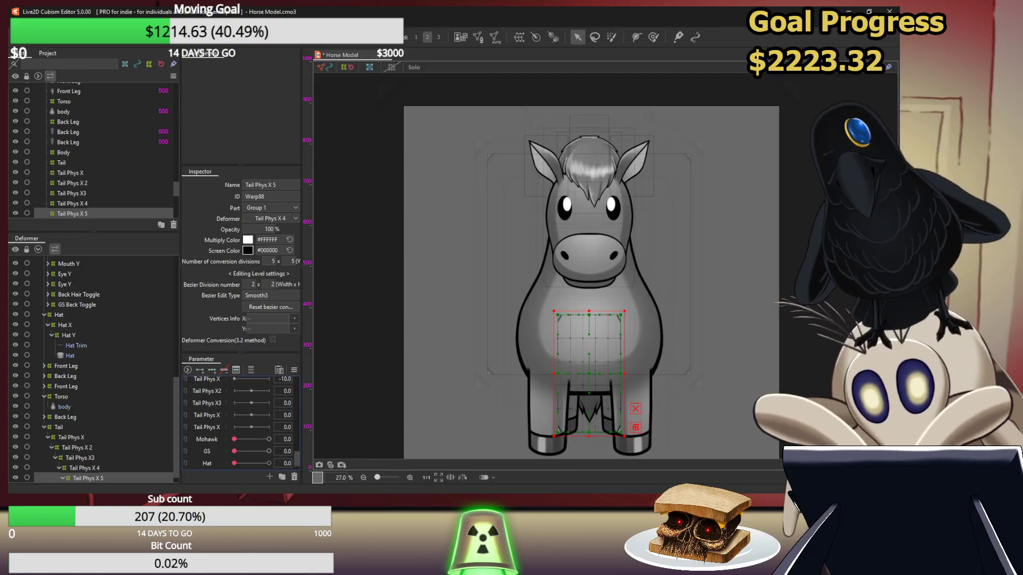
Rename the remaining two Tail Phys X parameter copies as Tail Phys X4 and Tail Phys X5
right_click(217, 416)
left_click(242, 424)
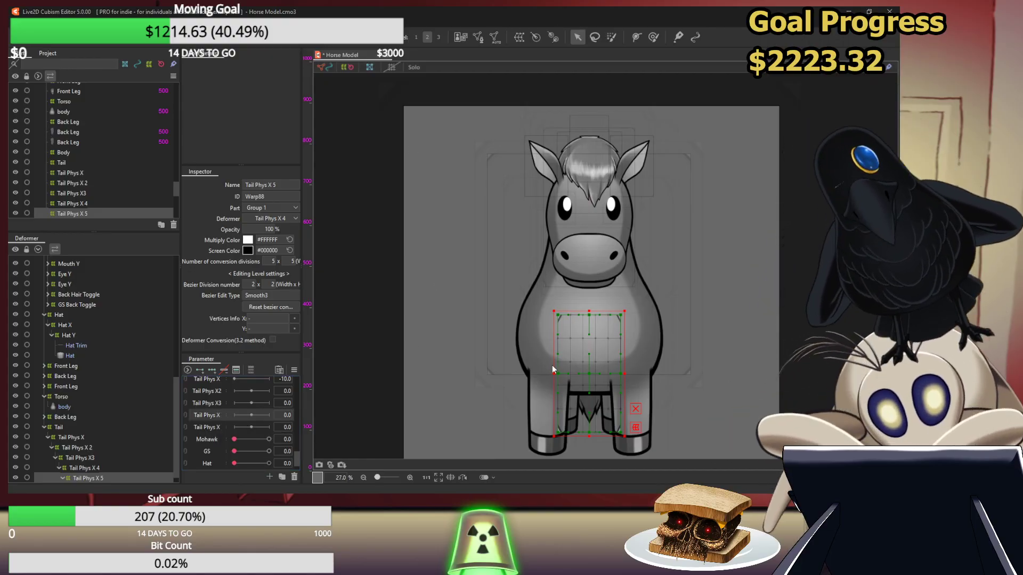
type("4")
key("Return")
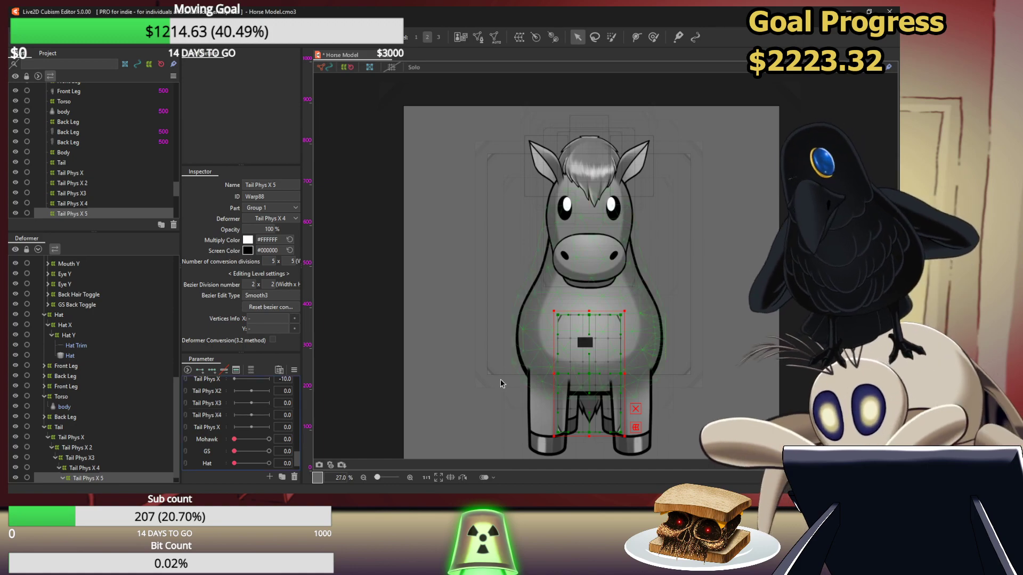
right_click(203, 431)
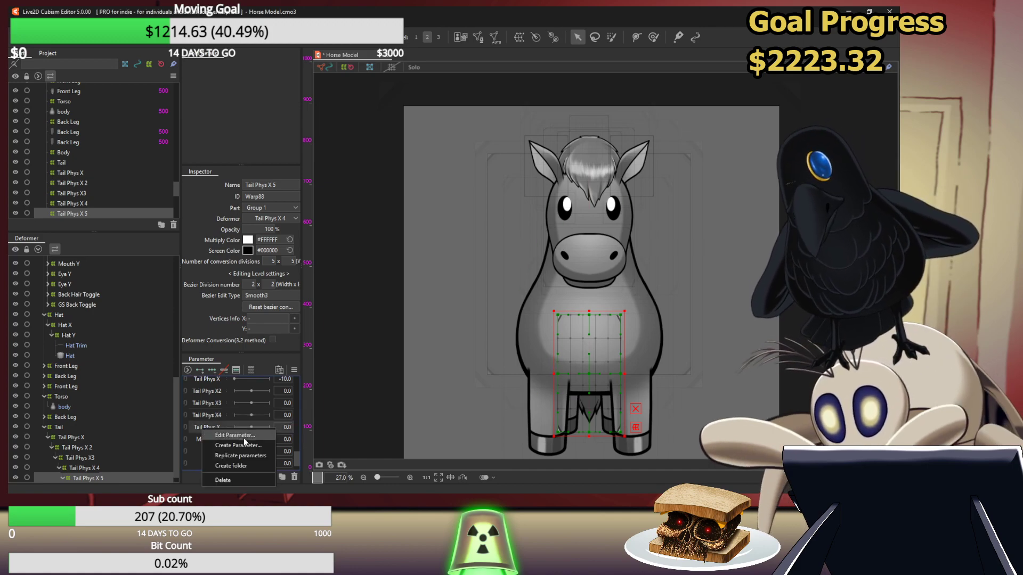
left_click(244, 436)
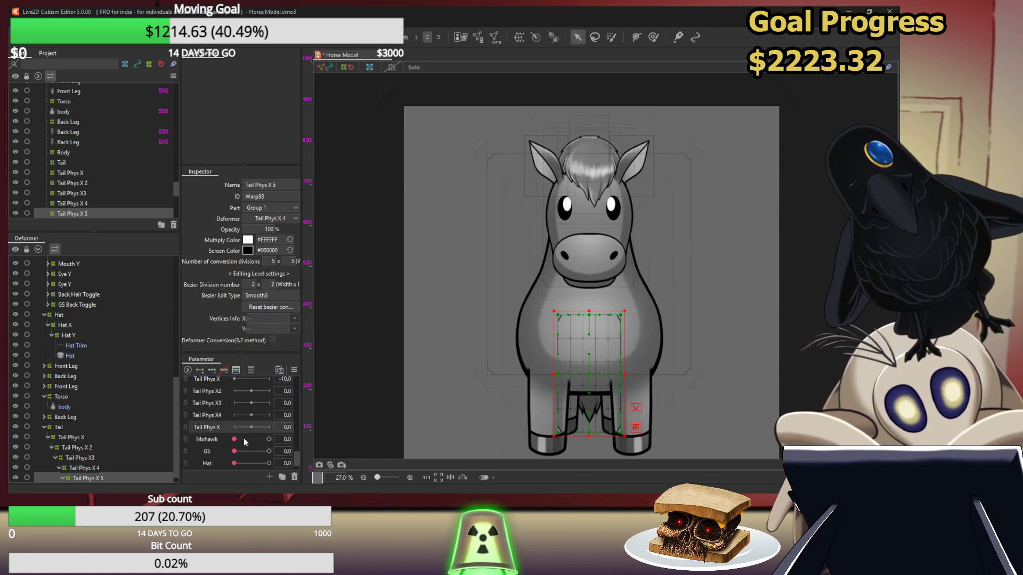
type("5")
key("Return")
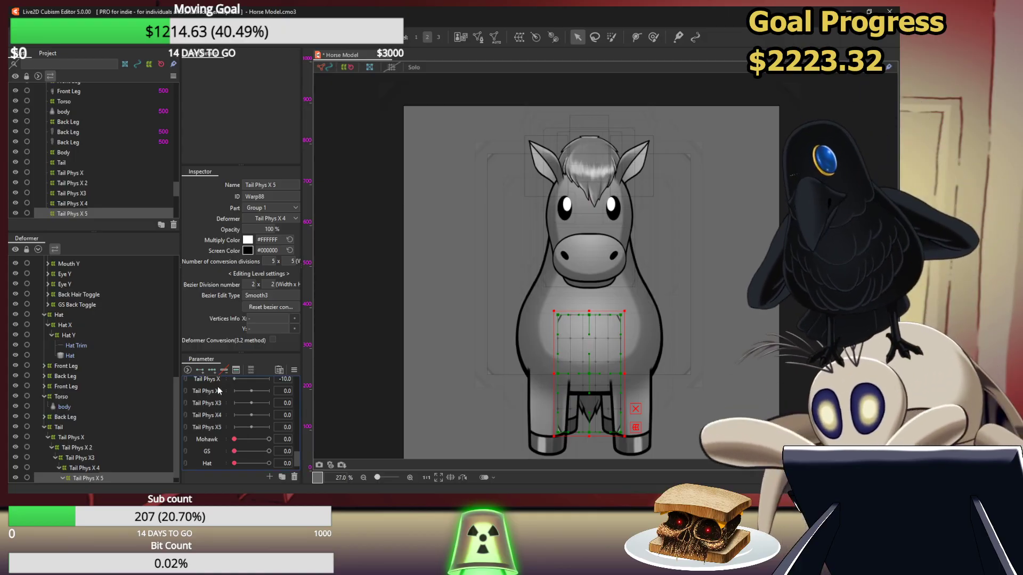
Select all grid points of the Tail Phys X warp deformer below its top row
scroll(203, 415, "up", 1)
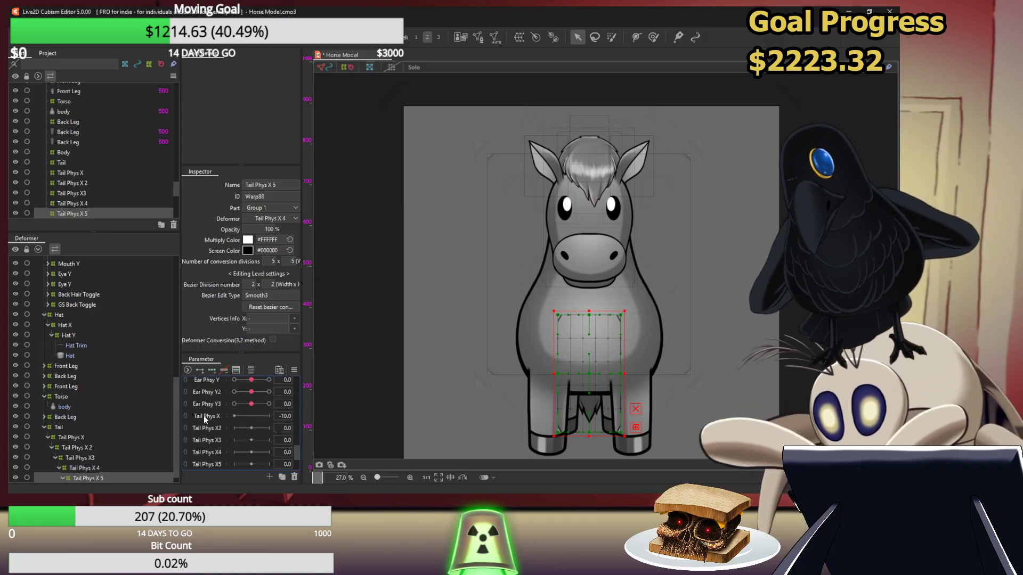
left_click(72, 437)
scroll(91, 453, "down", 1)
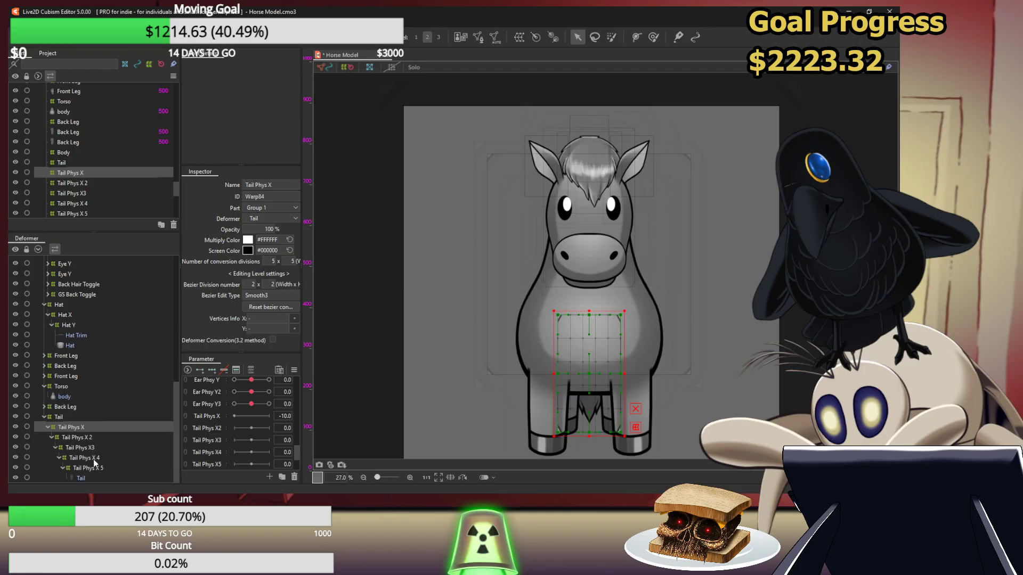
left_click(97, 475, "shift")
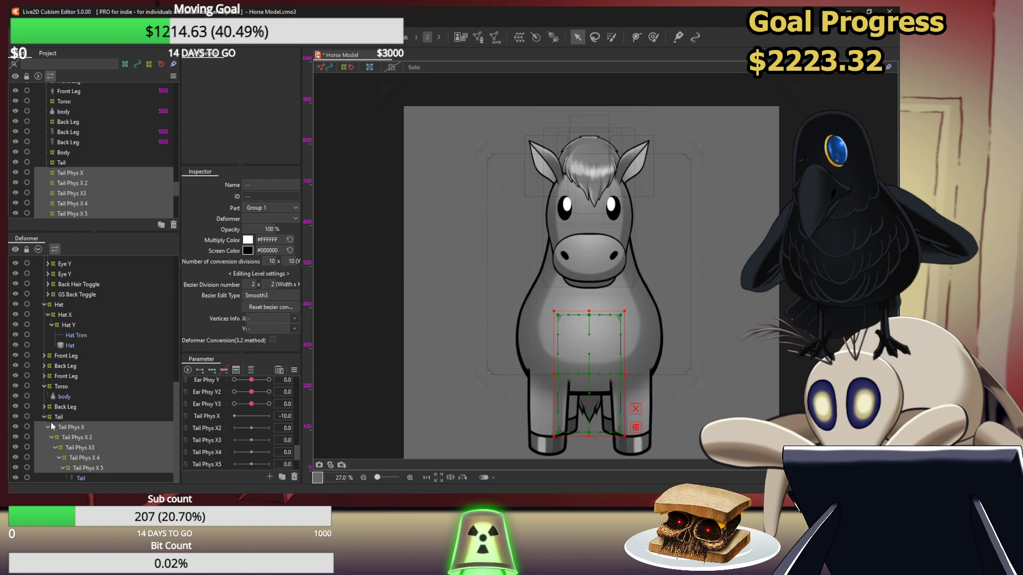
left_click(71, 428)
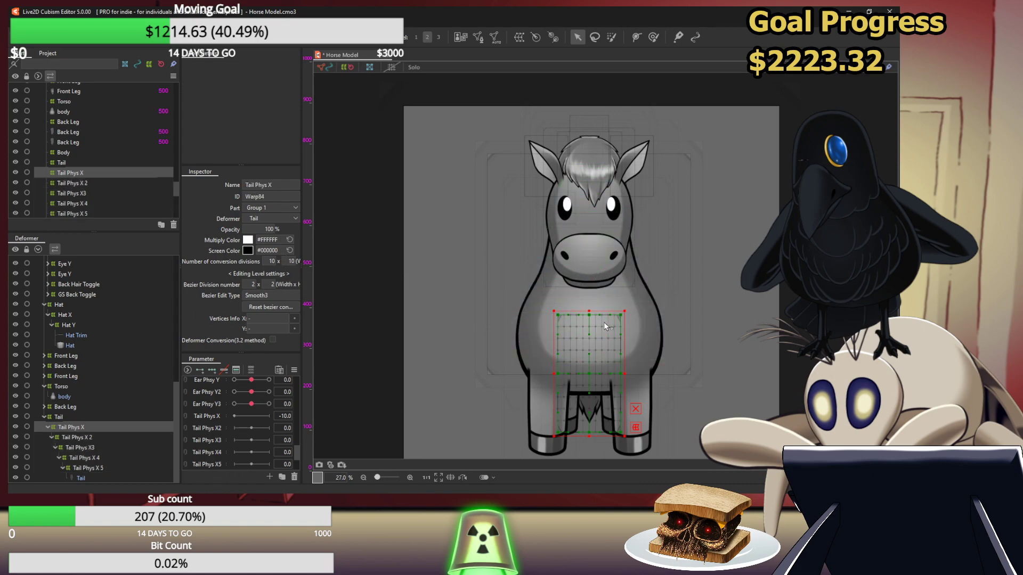
left_click_drag(547, 323, 648, 450)
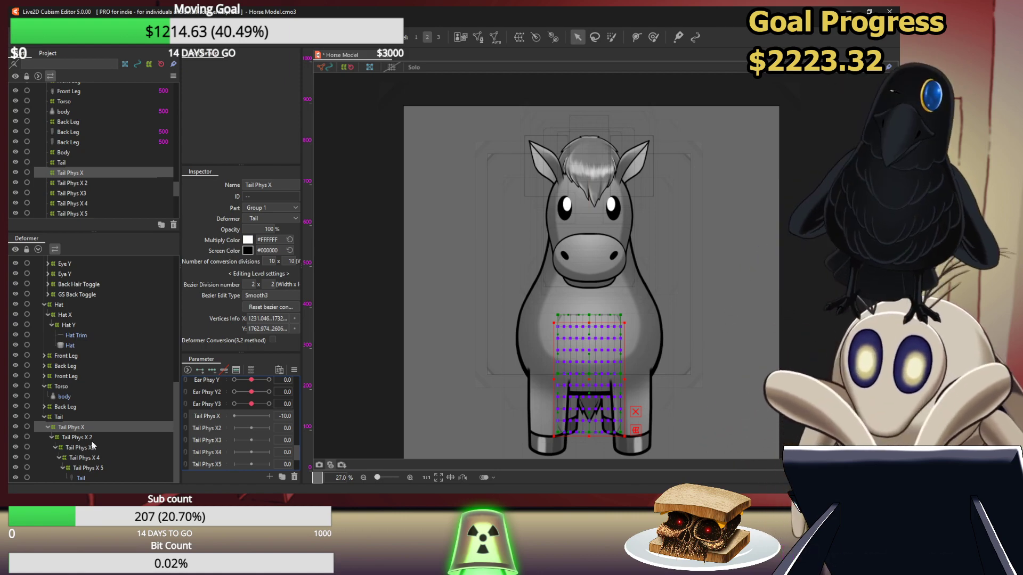
Delete the five nested warp deformers from Tail Phys X through Tail Phys X 5, keeping the parent Tail deformer
left_click(59, 418)
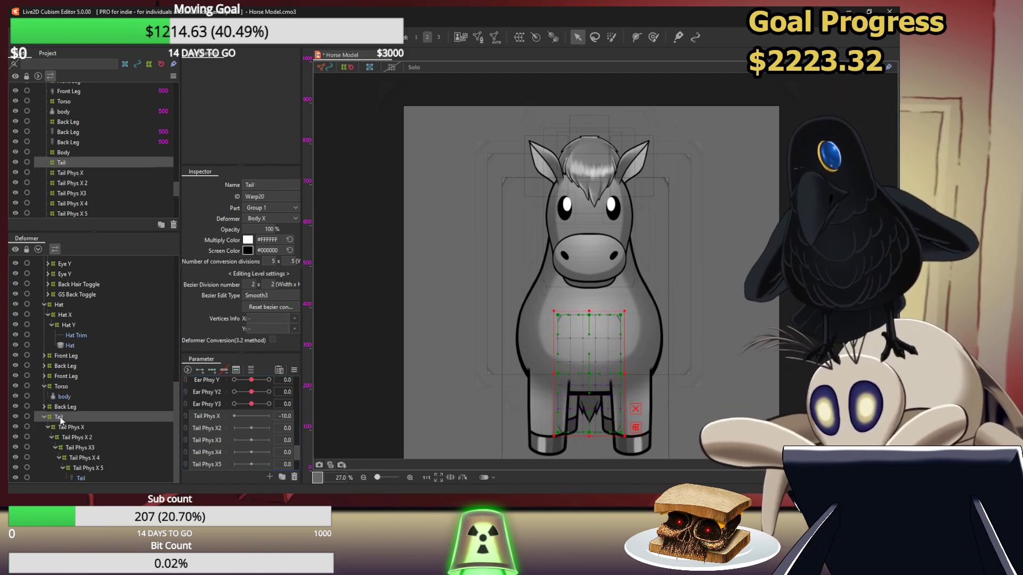
left_click(91, 468, "shift")
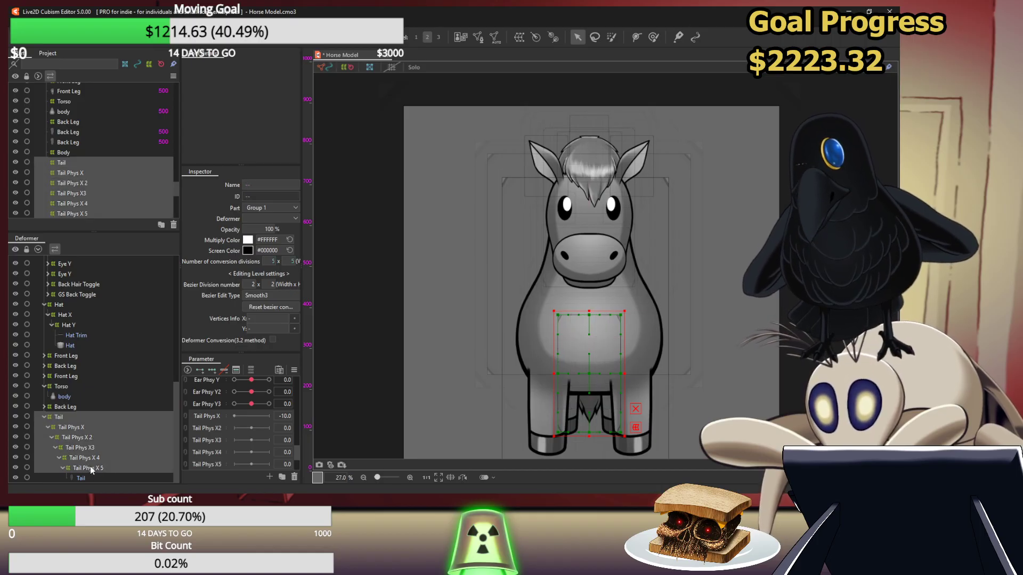
left_click(66, 427)
left_click(84, 470, "shift")
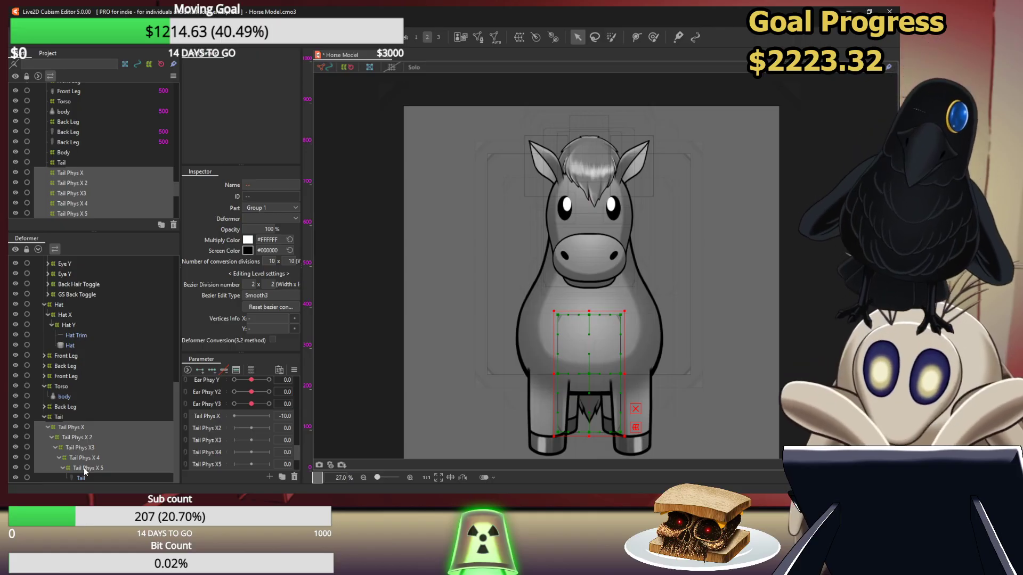
key("Delete")
Select the Tail mesh and hide Group 1 along with its entries from Head Rotation down to Rainbow
left_click(62, 477)
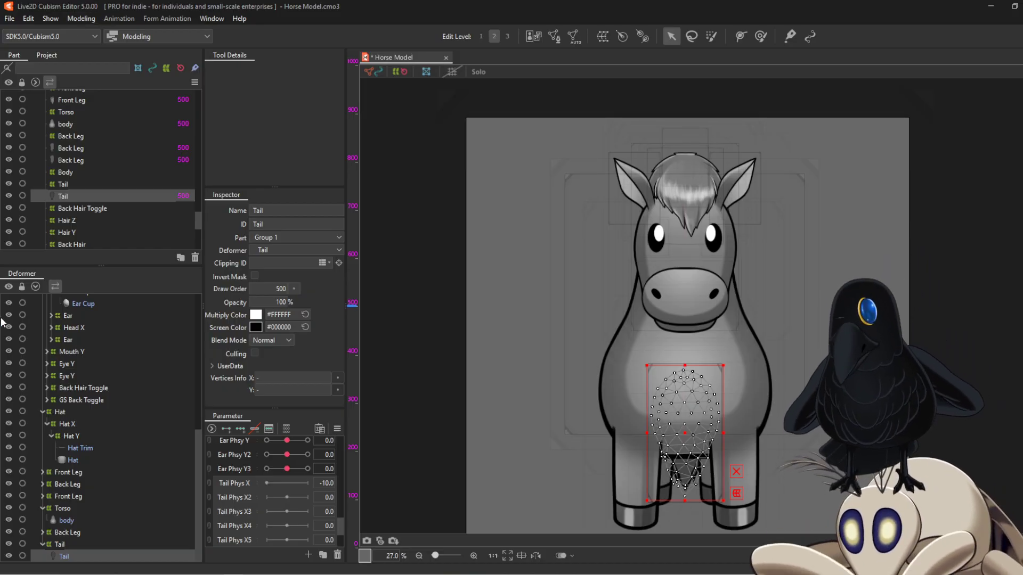
scroll(21, 405, "up", 3)
scroll(23, 216, "up", 6)
scroll(21, 210, "up", 1)
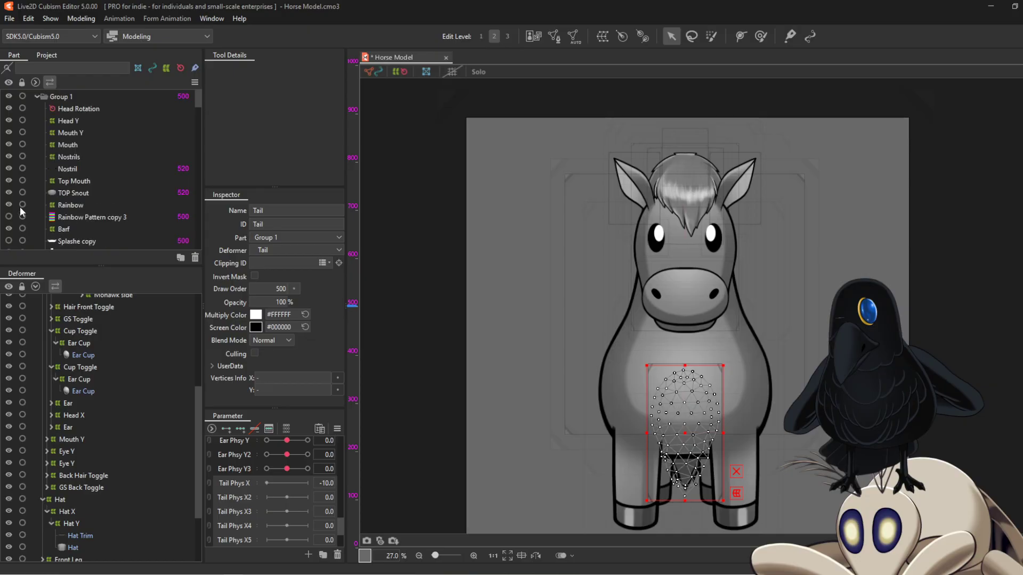
left_click(35, 96)
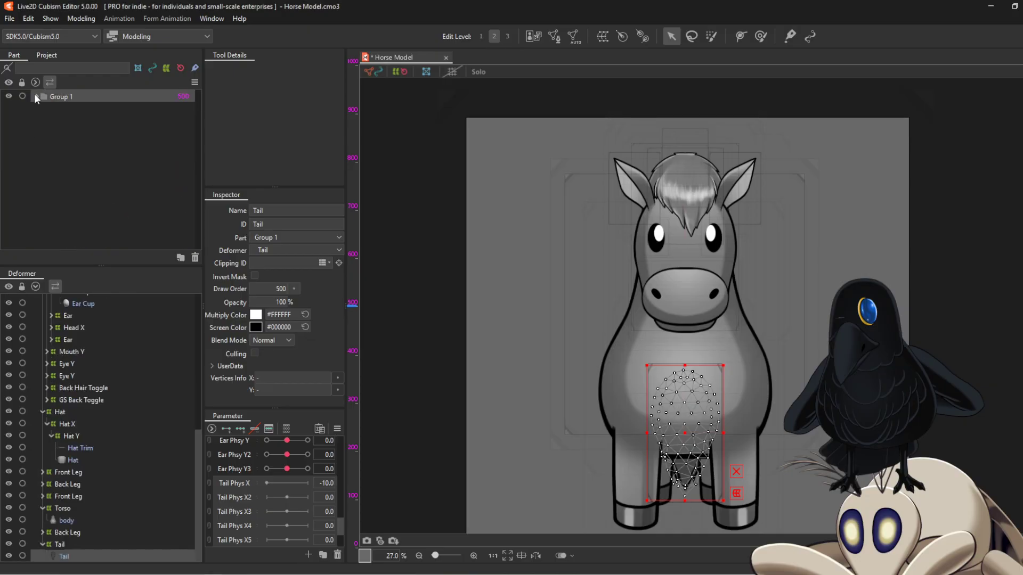
left_click(36, 97)
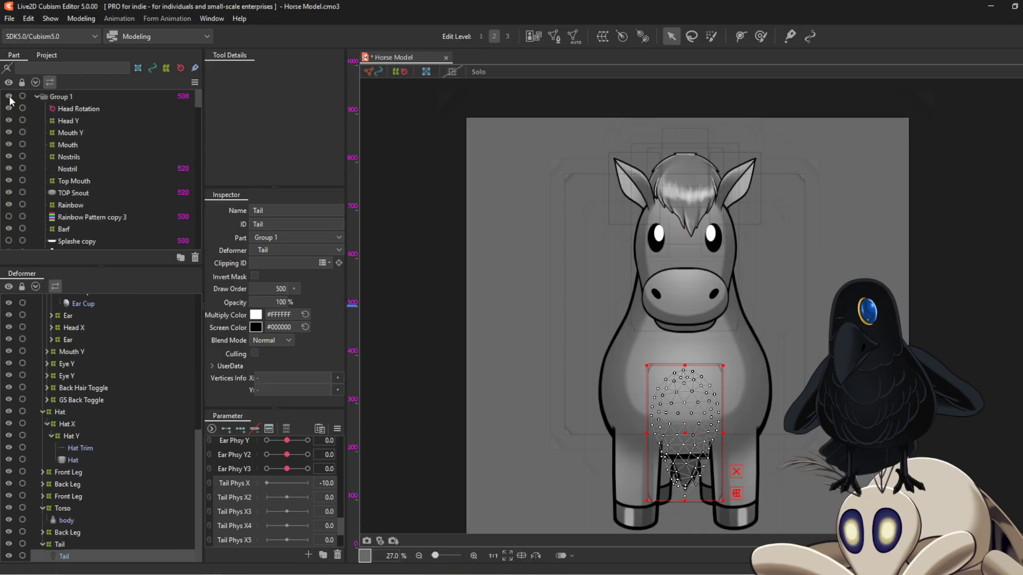
left_click_drag(9, 97, 9, 205)
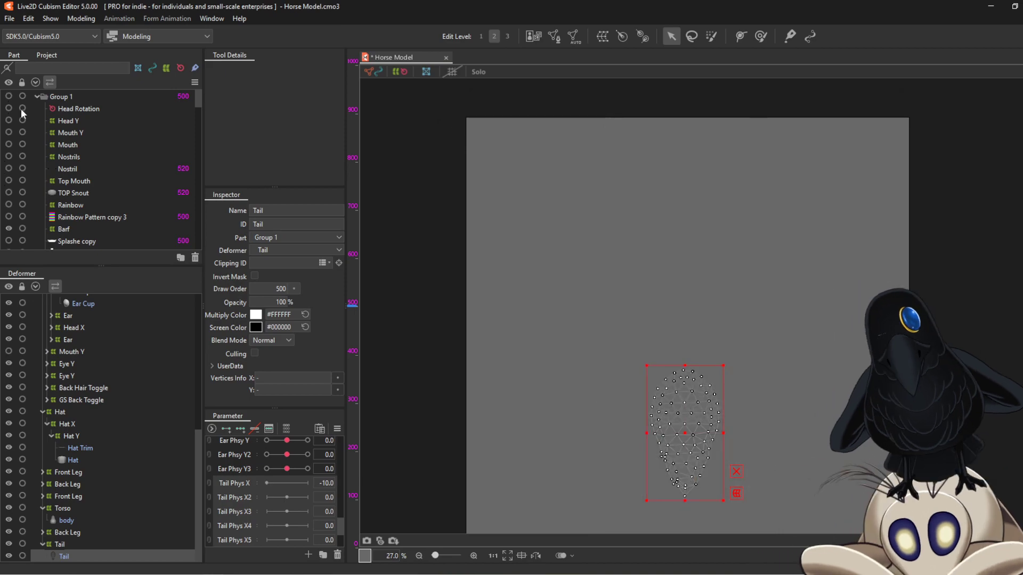
Undo and redo the deletion of the tail deformers, and make Group 1 and its hidden entries visible again
key("ctrl+z")
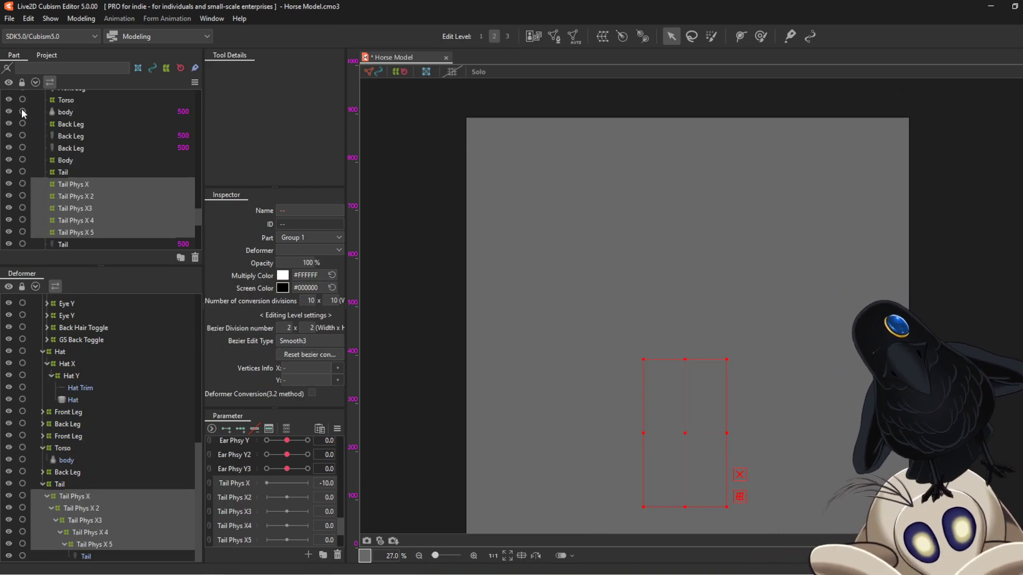
key("ctrl+y")
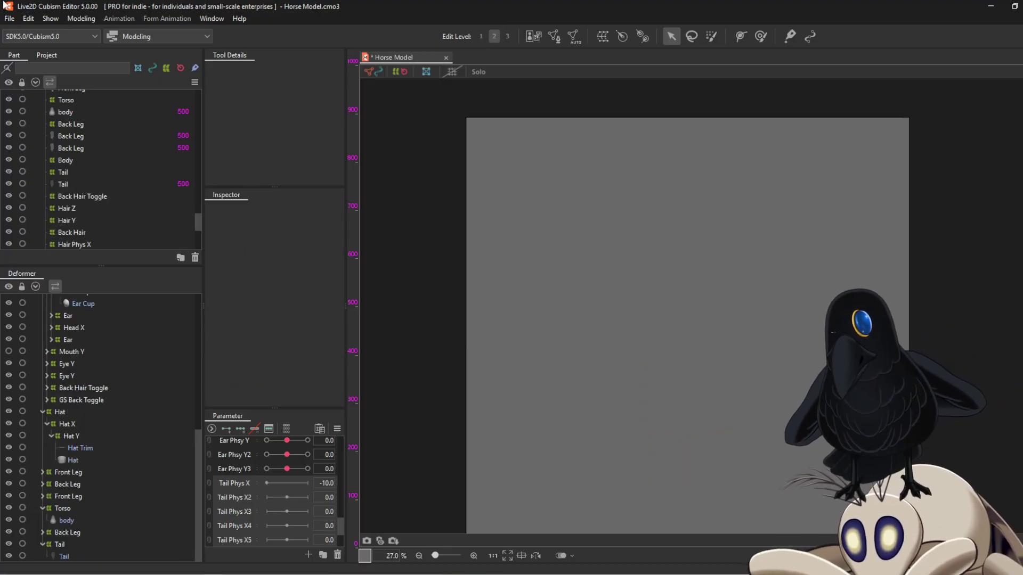
scroll(5, 147, "down", 4)
scroll(5, 148, "down", 5)
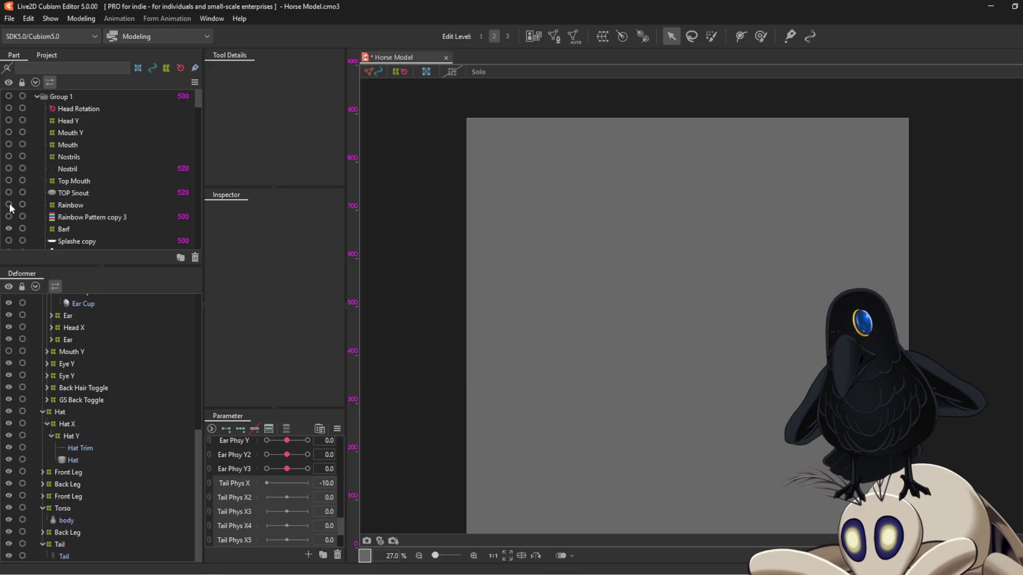
left_click_drag(9, 109, 8, 96)
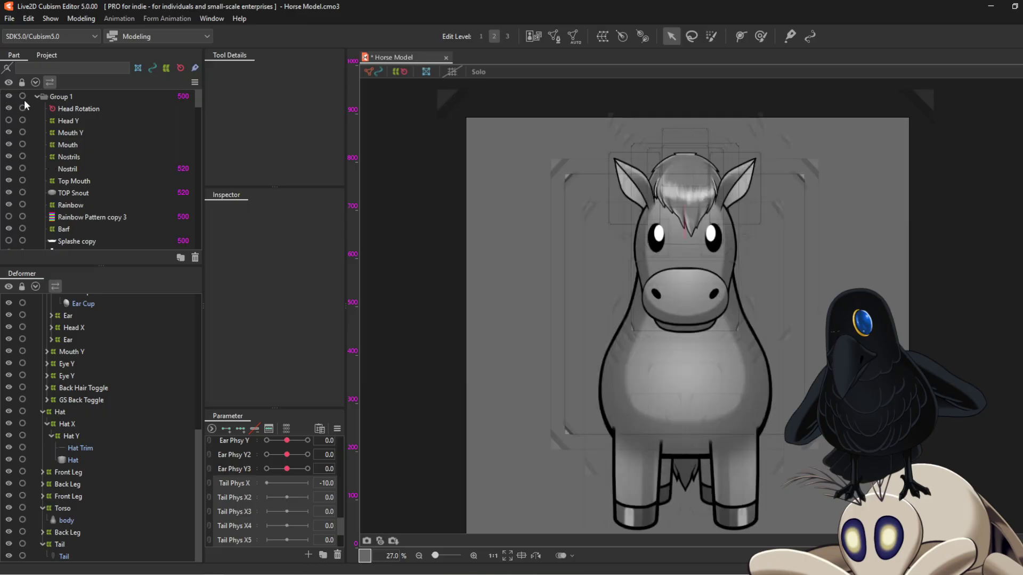
Collapse the Head Rotation, Hat and Torso branches under Body X in the deformer hierarchy
scroll(75, 209, "down", 10)
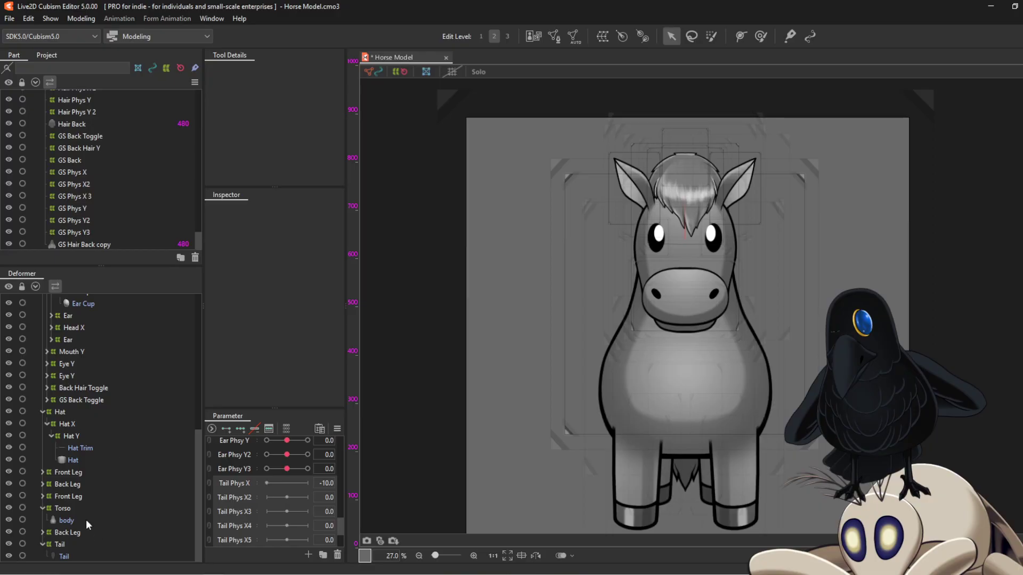
left_click(65, 532)
scroll(69, 509, "up", 5)
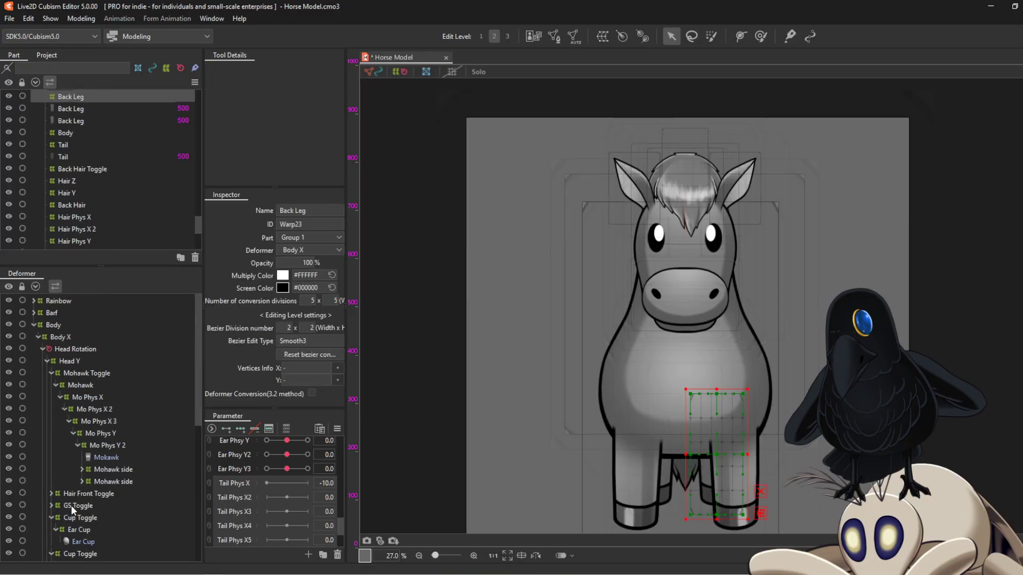
left_click(28, 324)
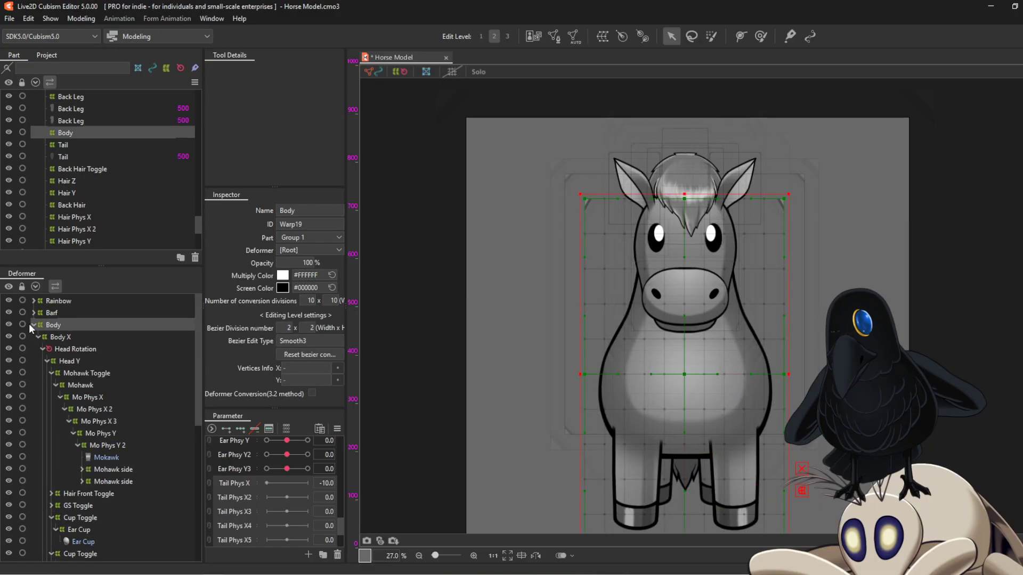
left_click(32, 323)
left_click(33, 323)
left_click(40, 338)
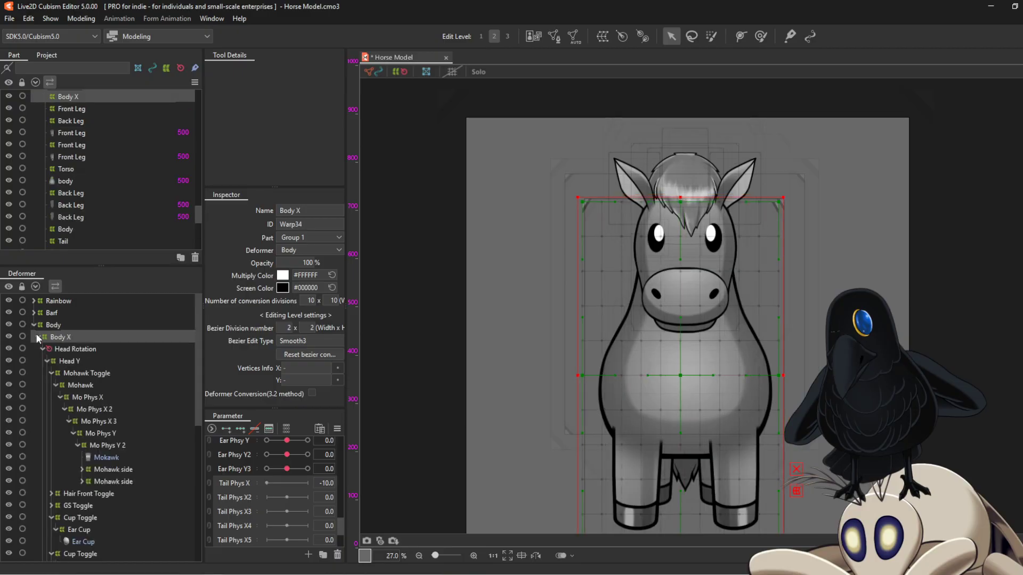
left_click(37, 337)
left_click(38, 337)
left_click(46, 360)
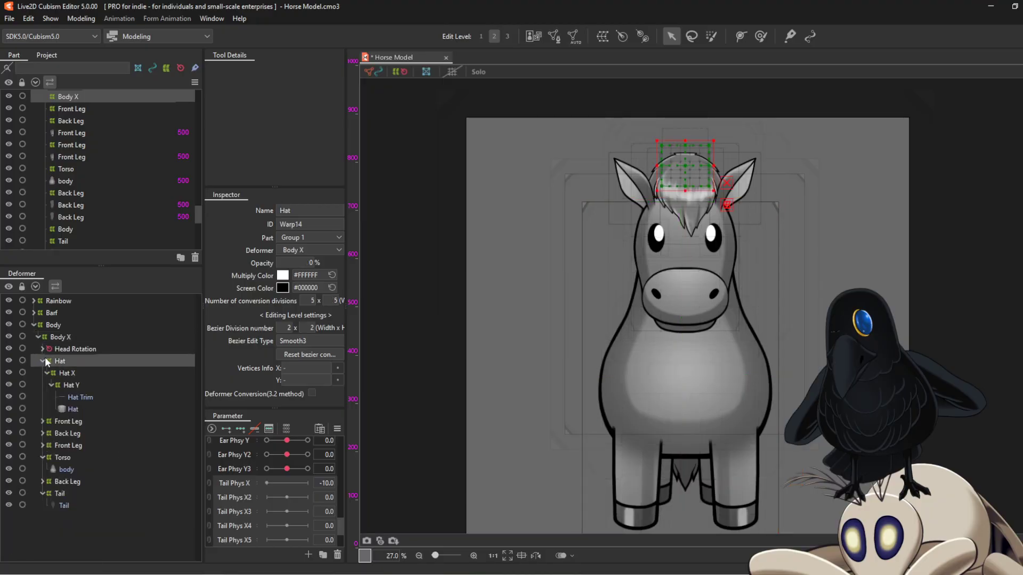
left_click(43, 360)
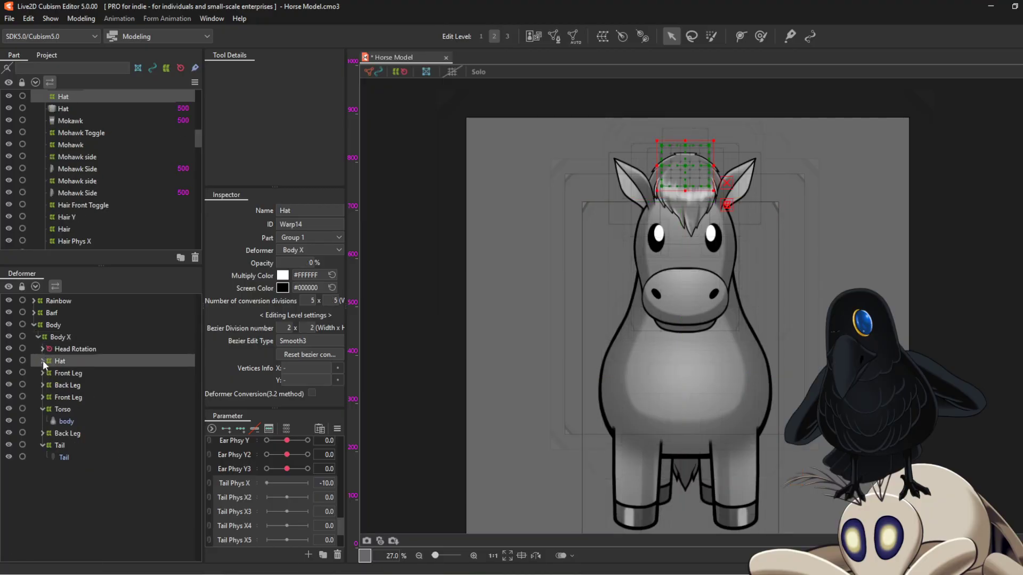
left_click(42, 409)
Create a warp deformer in Group 1 as parent of the selected deformers from Hat down to the last Back Leg
left_click(59, 422)
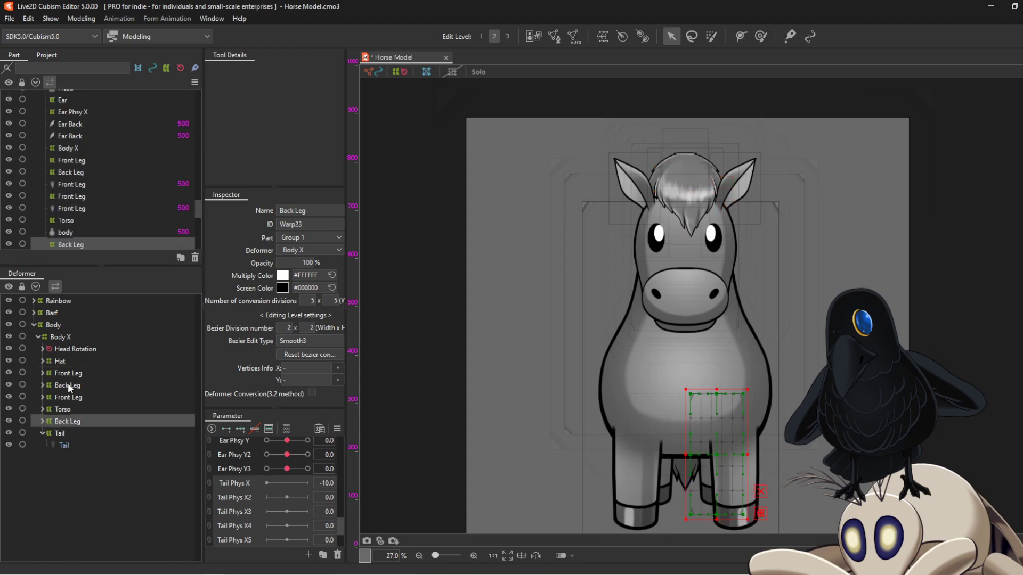
left_click(60, 361, "shift")
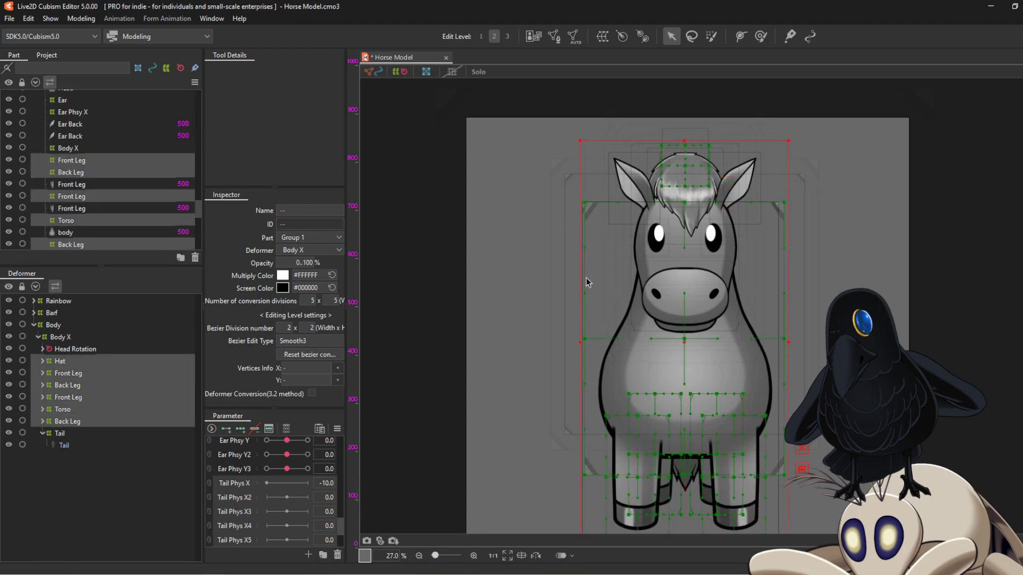
left_click(602, 36)
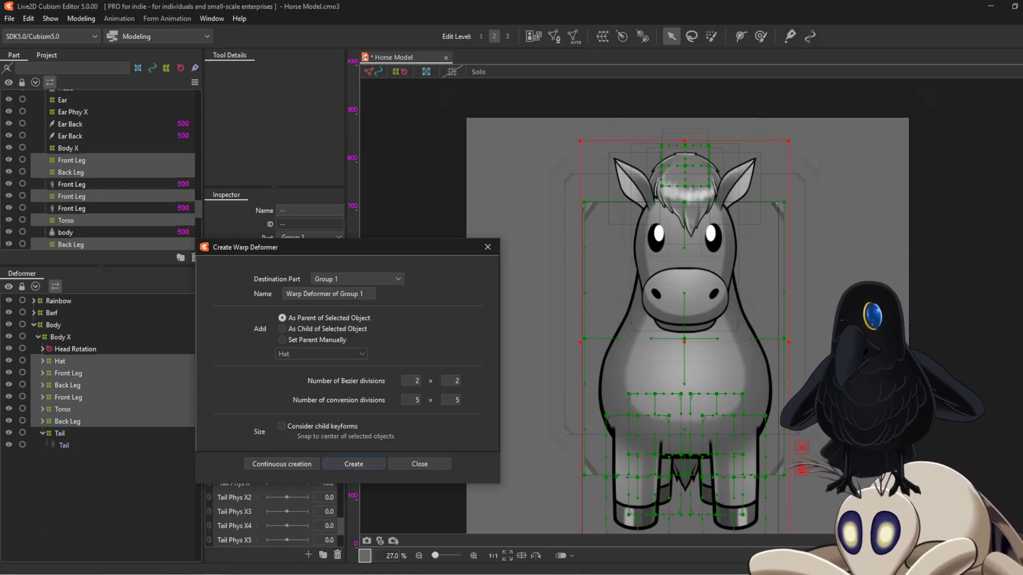
left_click(369, 462)
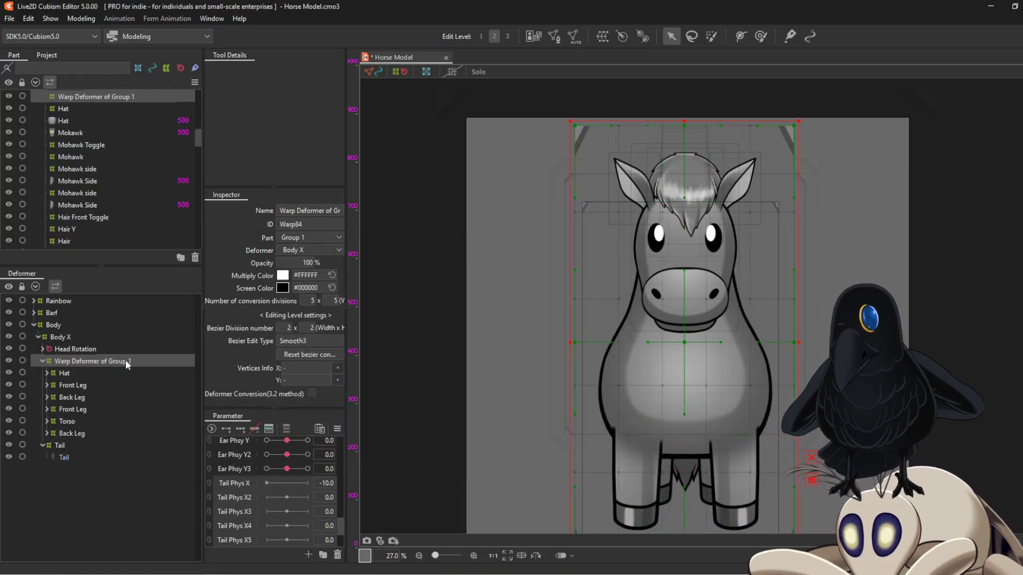
Test the new warp deformer's opacity at 0% and restore it to 100%
left_click(308, 263)
type("0")
key("Return")
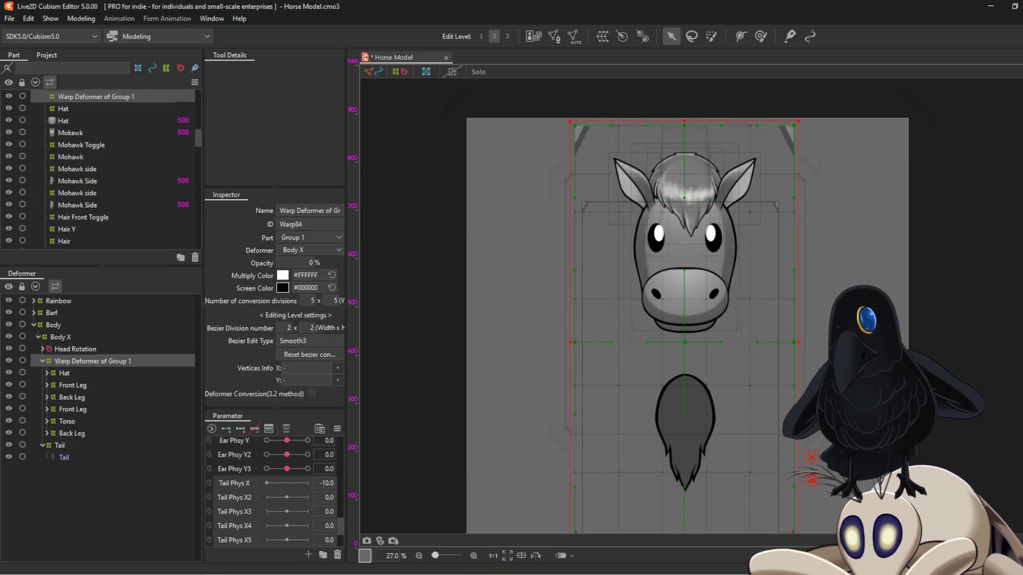
left_click(308, 263)
type("100")
key("Return")
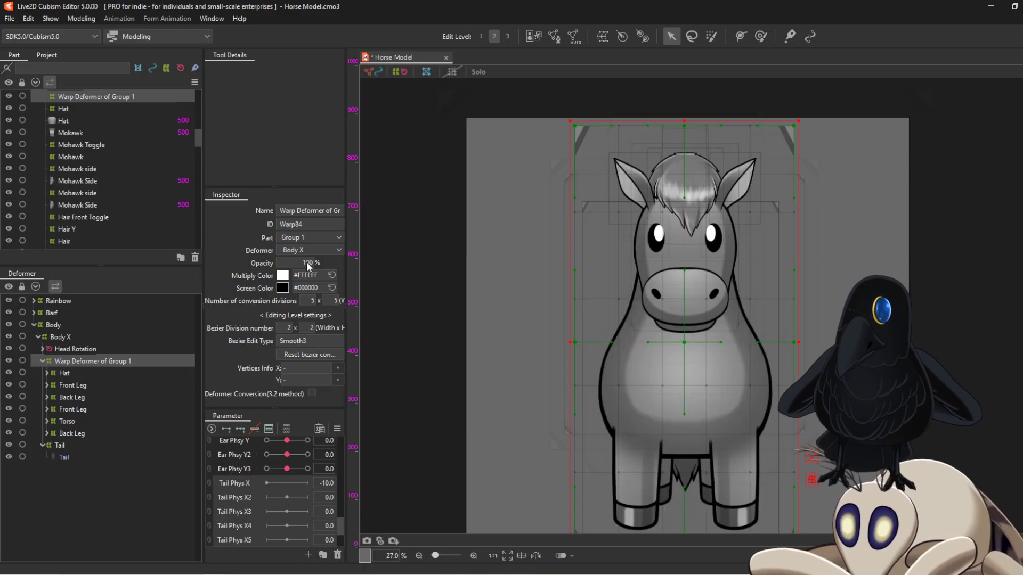
Move Head Rotation into the new warp deformer of Group 1 and set that deformer's opacity to 0%
left_click_drag(79, 349, 80, 362)
left_click(77, 350)
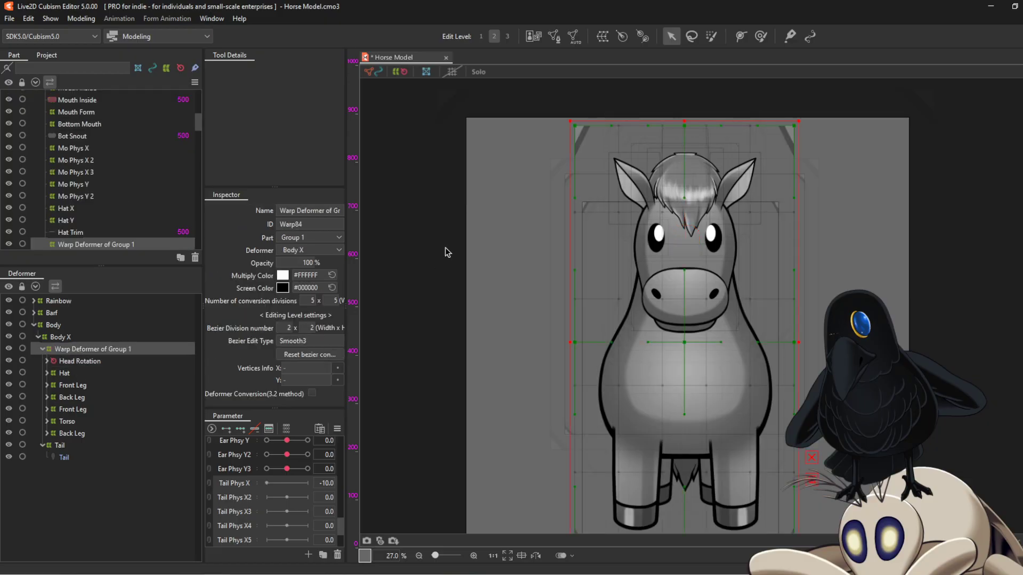
left_click_drag(307, 263, 288, 262)
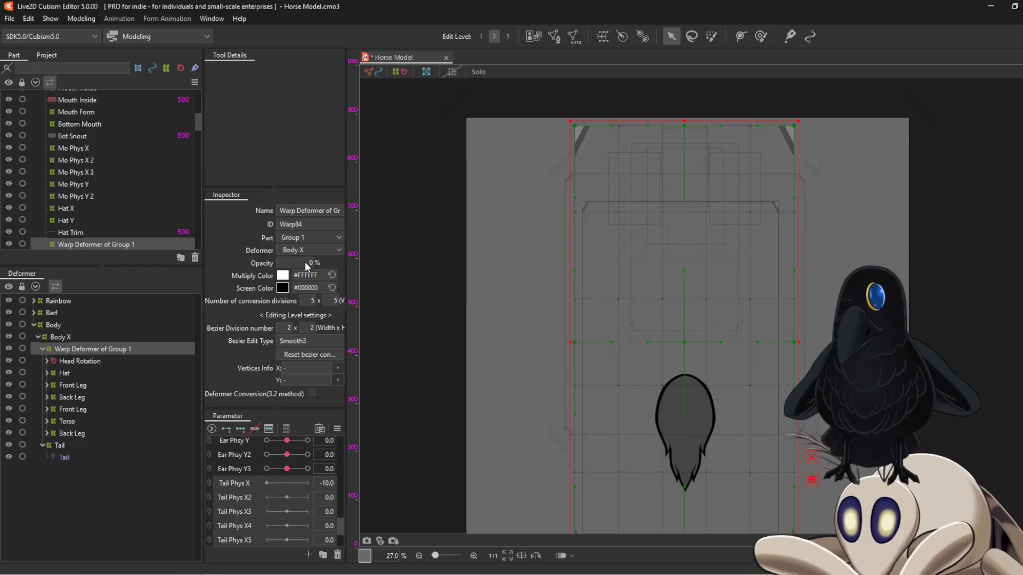
Examine the tail artwork up close with the rest of the horse hidden
scroll(687, 314, "down", 1)
left_click_drag(923, 453, 922, 389)
scroll(923, 389, "up", 2)
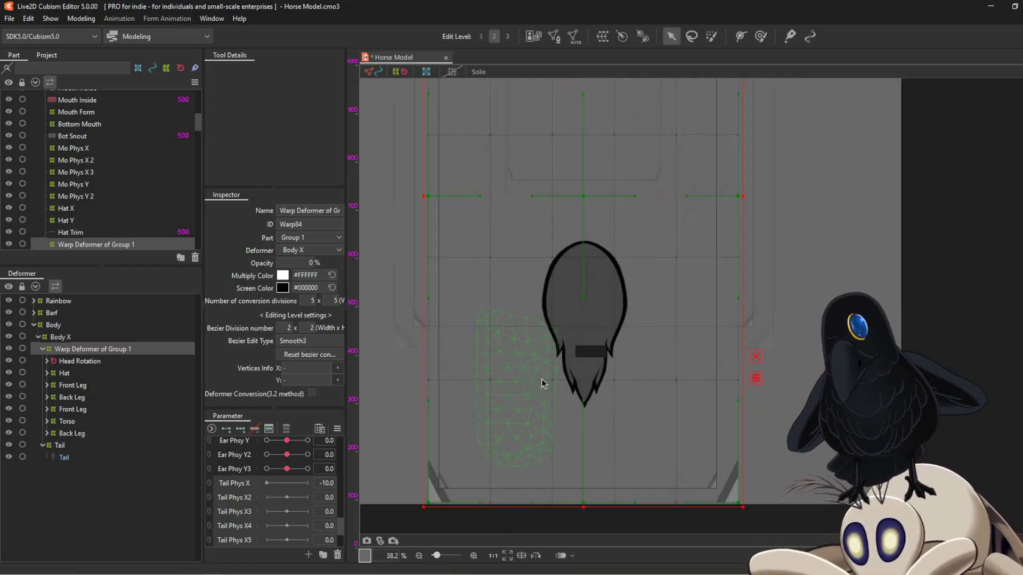
left_click_drag(543, 381, 683, 379)
scroll(740, 344, "up", 4)
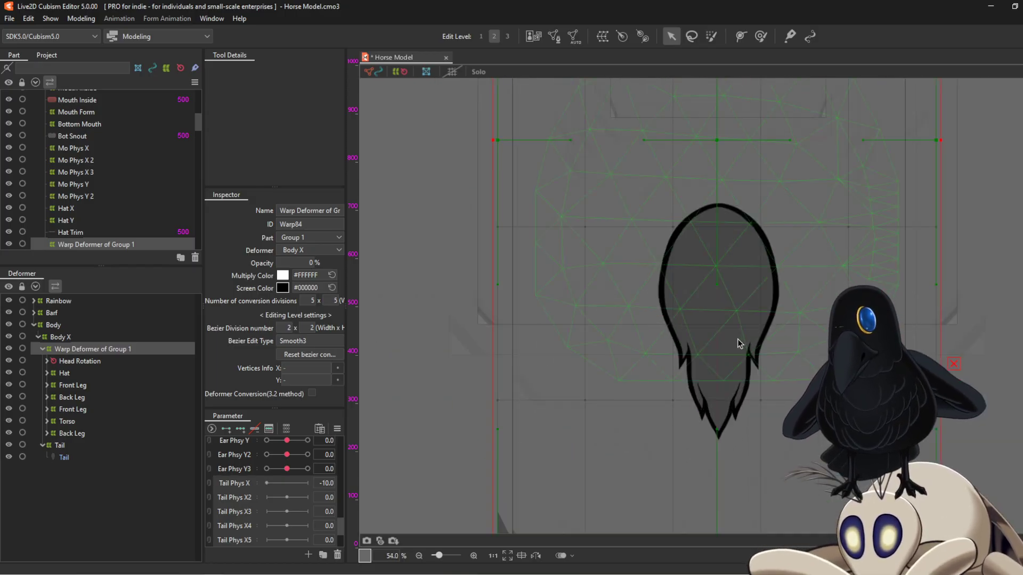
left_click_drag(714, 342, 692, 346)
left_click(831, 363)
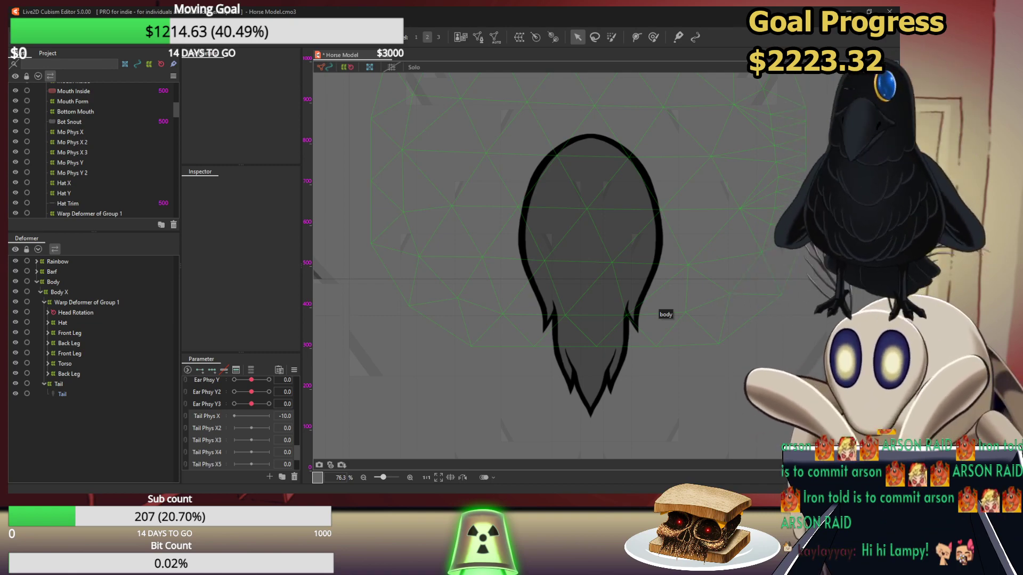
Set the opacity of the Group 1 warp deformer back to 100%
scroll(400, 277, "down", 5)
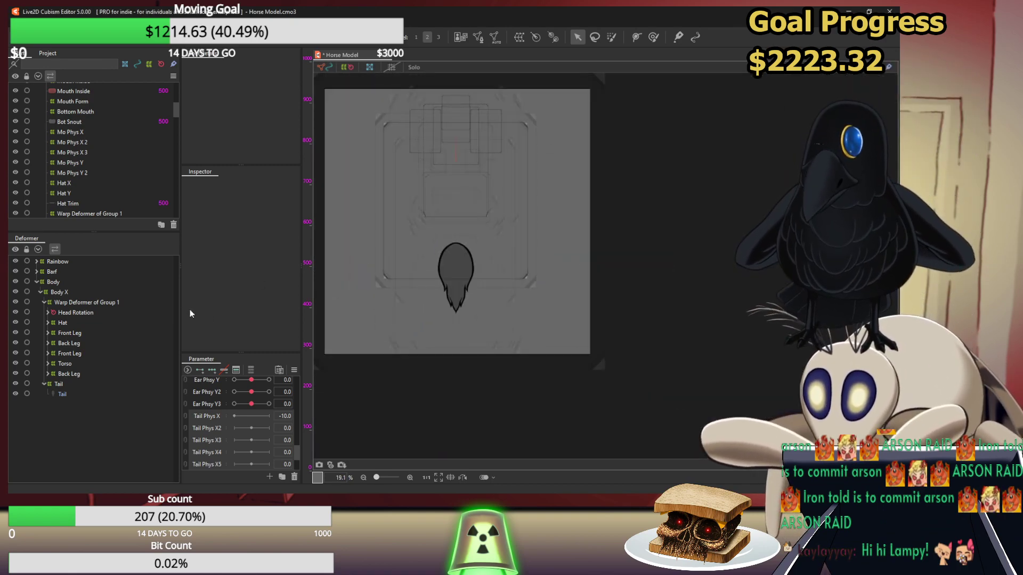
left_click(86, 302)
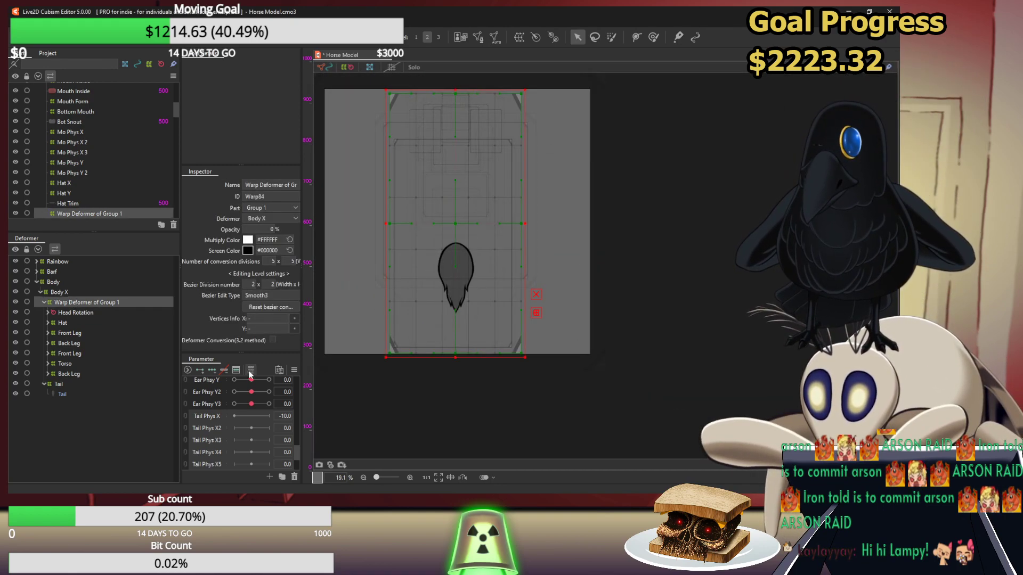
left_click_drag(262, 229, 275, 230)
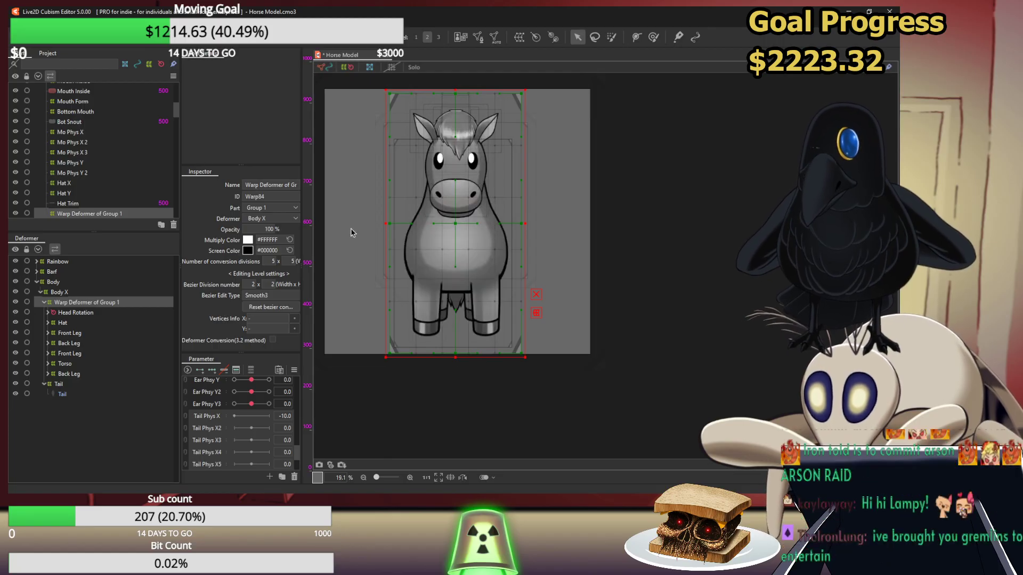
left_click_drag(442, 246, 523, 276)
scroll(523, 275, "up", 1)
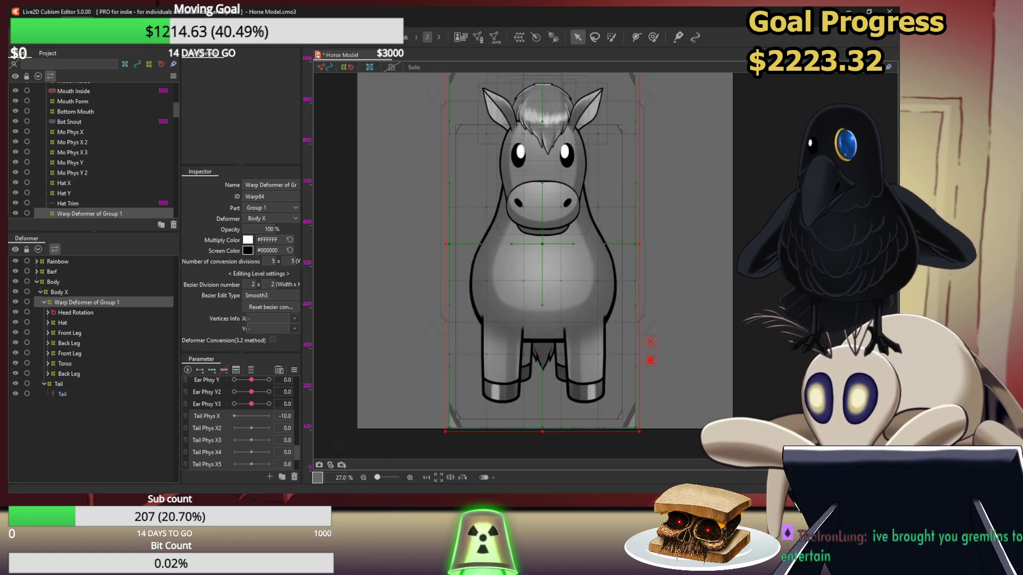
Open the physics settings and preview the horse's head and body movement with the Mohawk switched on and off
left_click(75, 23)
left_click(96, 214)
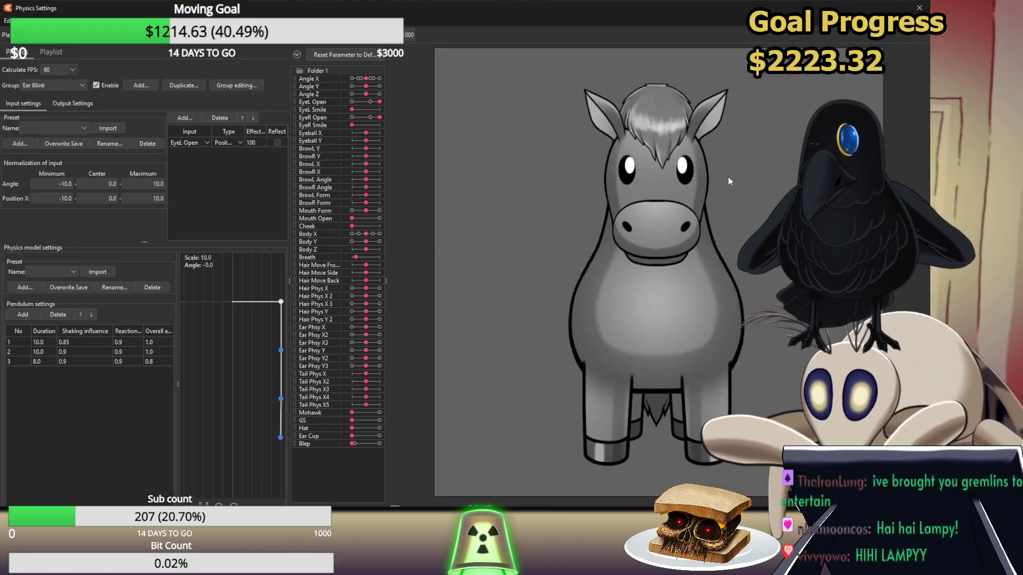
left_click_drag(728, 177, 6, 41)
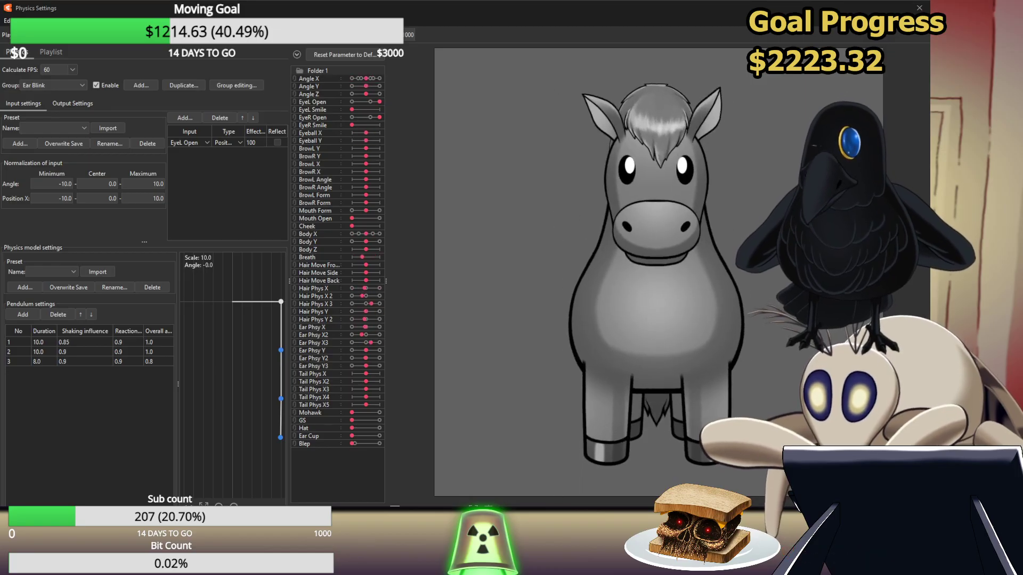
left_click(379, 412)
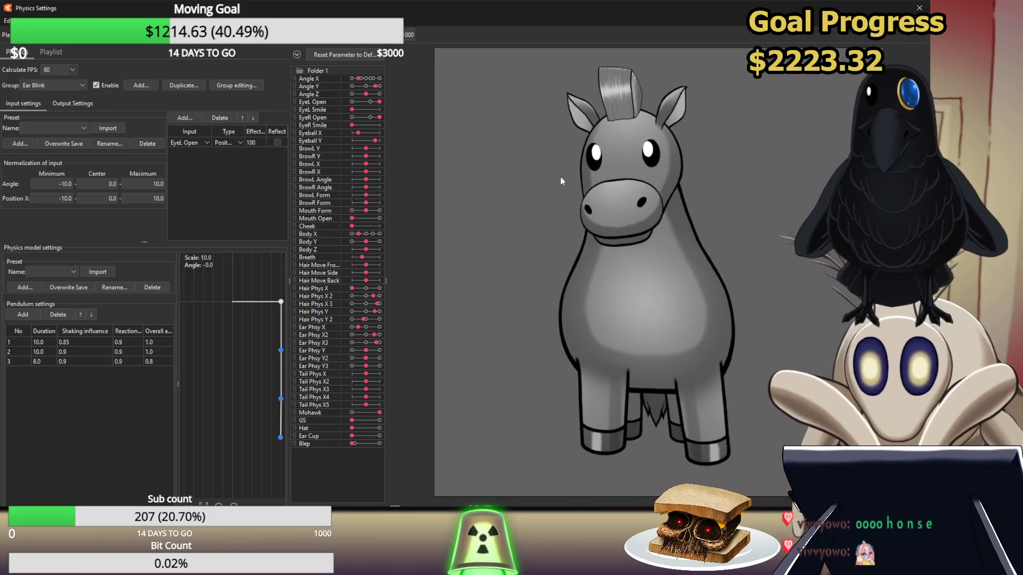
left_click(352, 412)
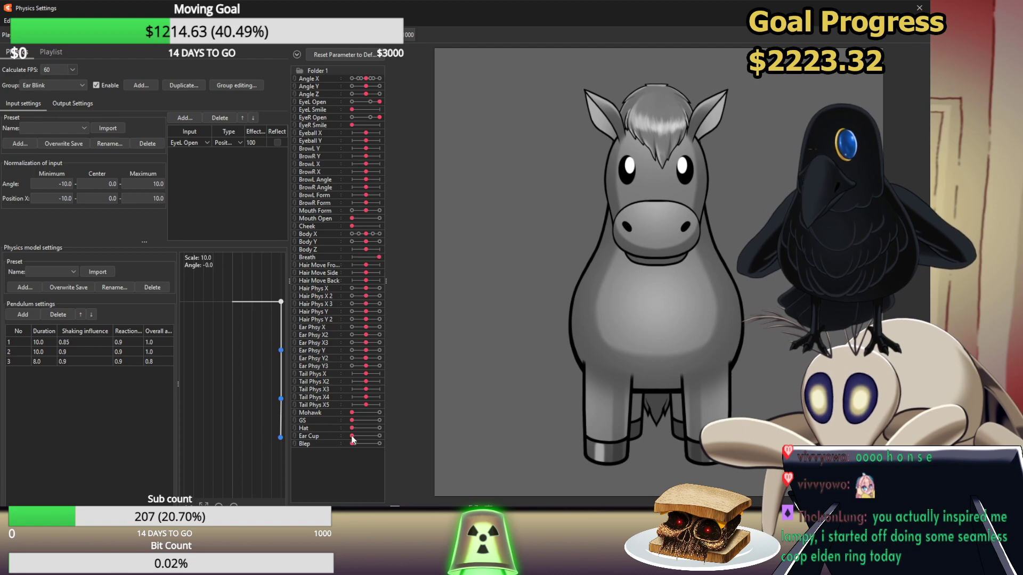
left_click_drag(351, 413, 247, 429)
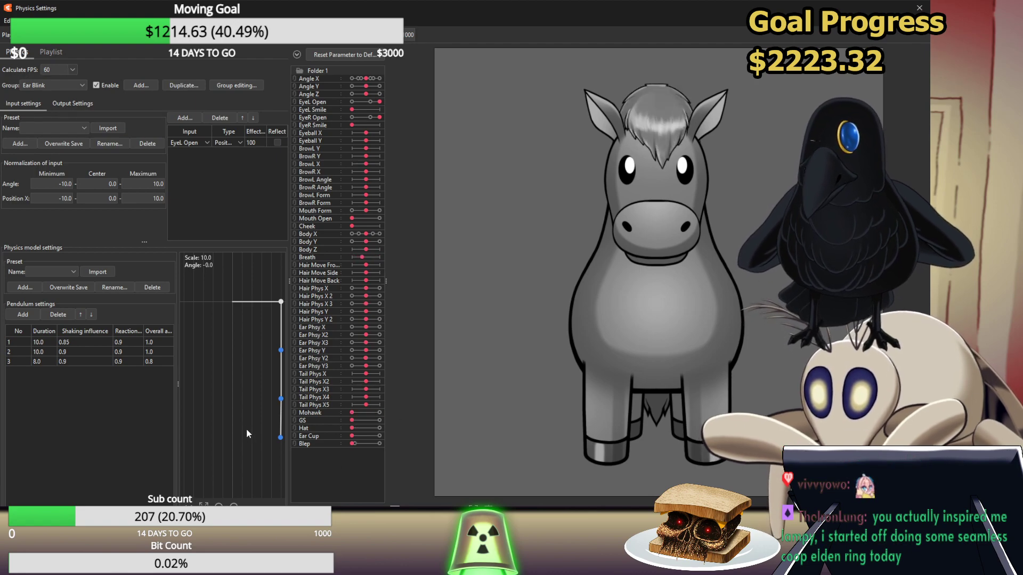
Turn on the GS toggle, preview its hair movement, and turn on the Hat toggle
left_click_drag(351, 420, 479, 425)
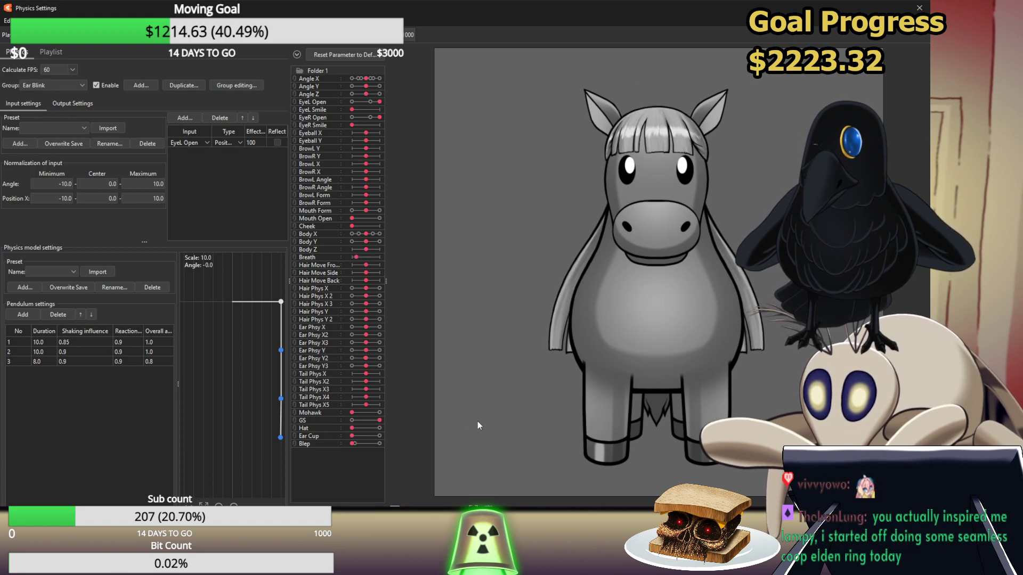
left_click_drag(519, 204, 532, 309)
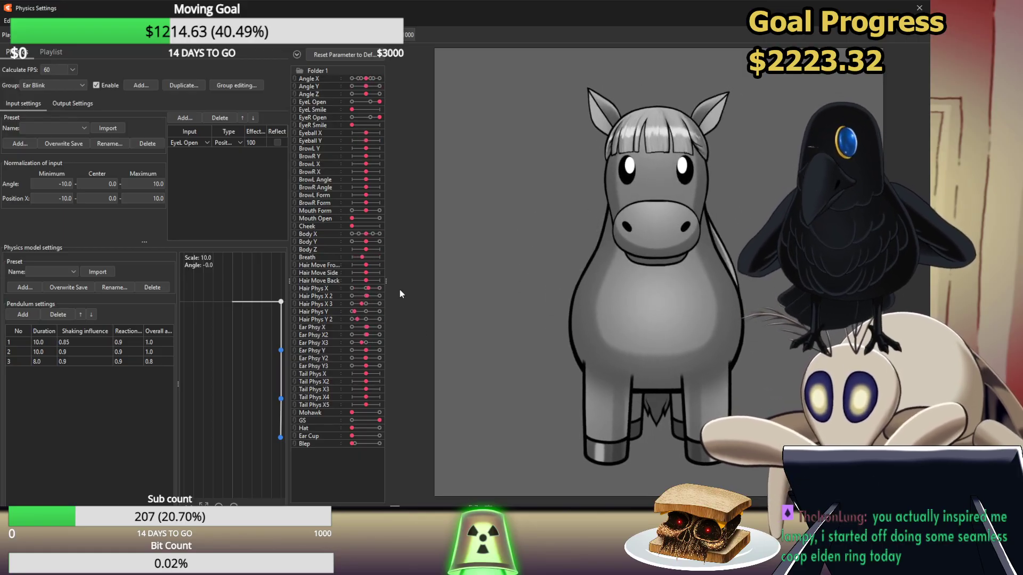
left_click(380, 428)
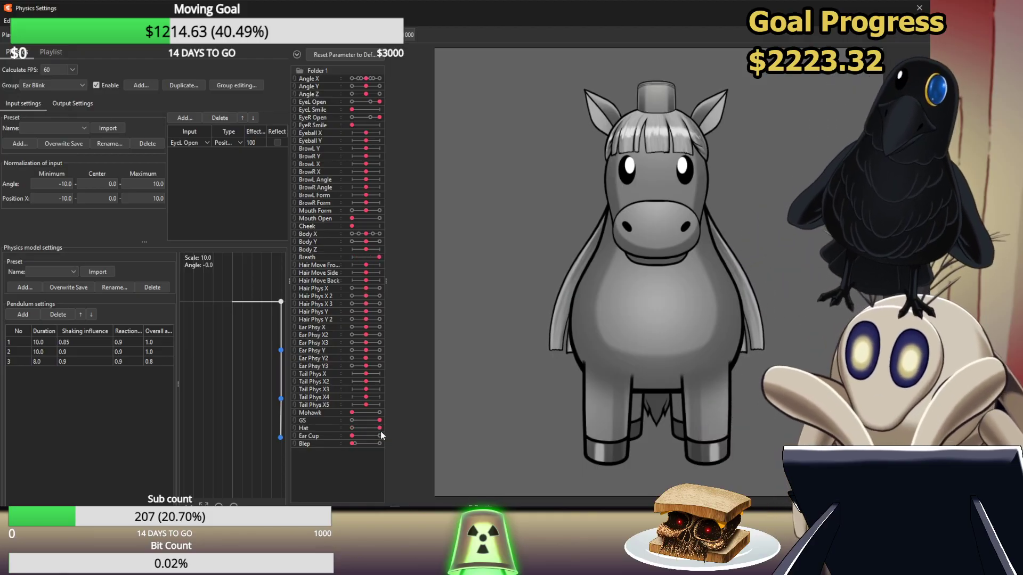
Preview the Ear Cup with the hat and swing the model to test its physics, then switch Hat and Ear Cup off
left_click(380, 436)
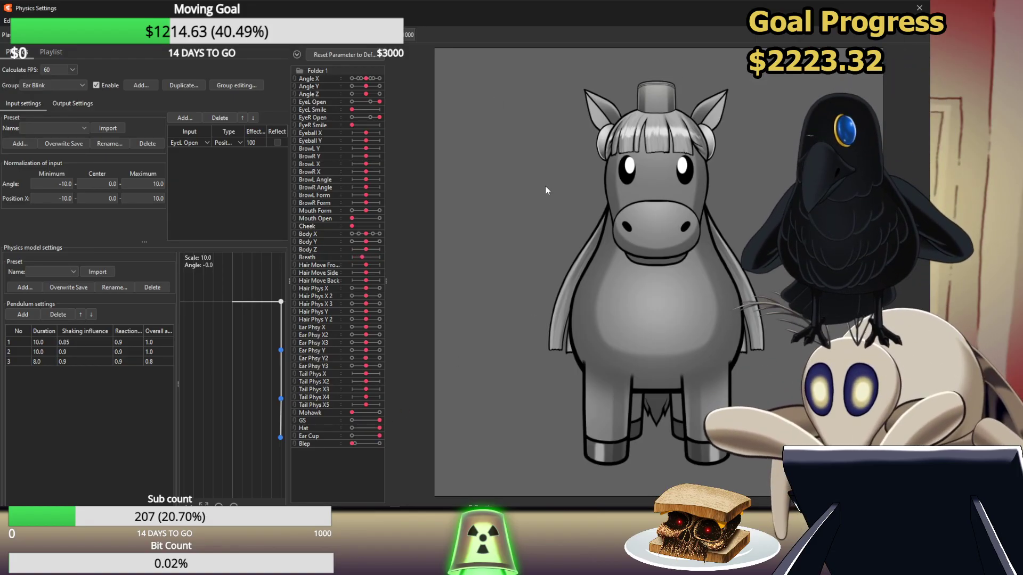
left_click_drag(546, 190, 479, 107)
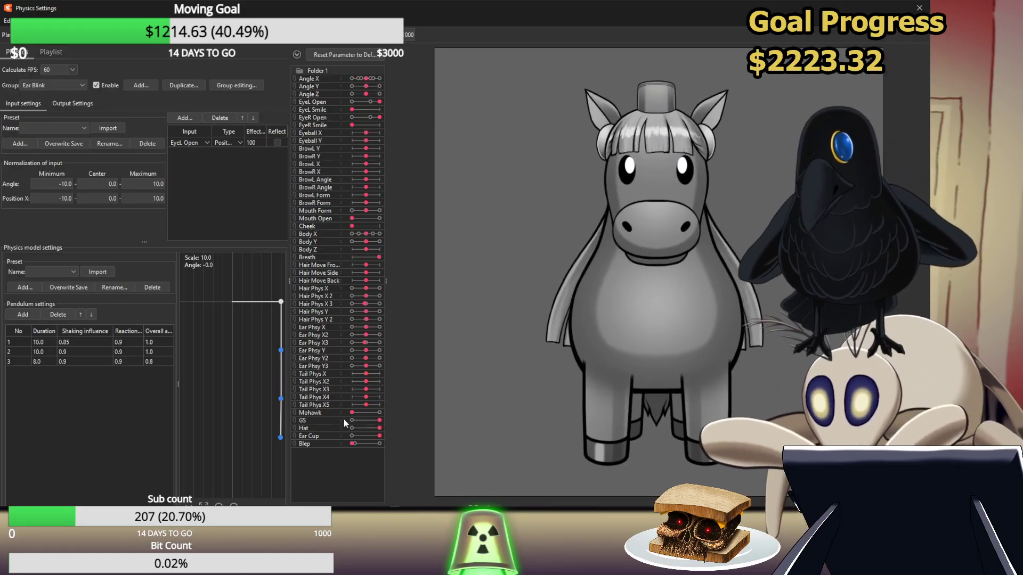
left_click(351, 428)
left_click(352, 436)
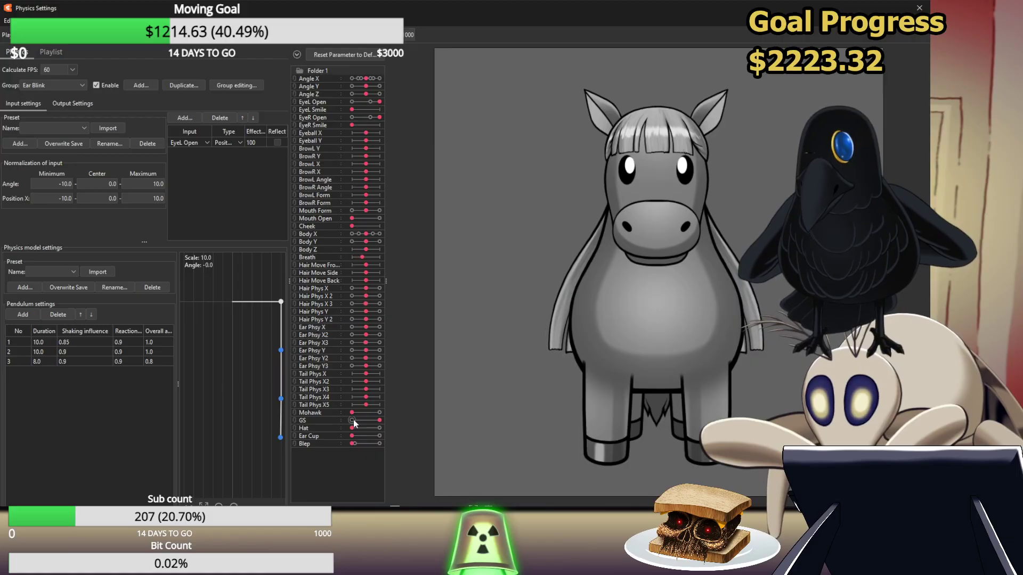
Preview the normal hair without GS, checking the Hat and Ear Cup separately and together, then turn GS back on
left_click(352, 420)
left_click(380, 429)
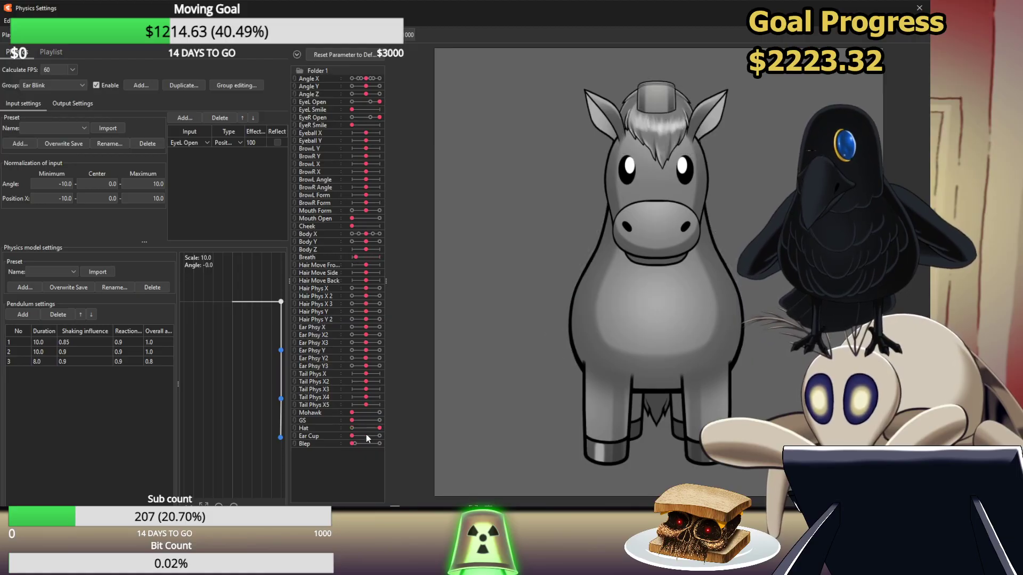
left_click(352, 428)
left_click(380, 436)
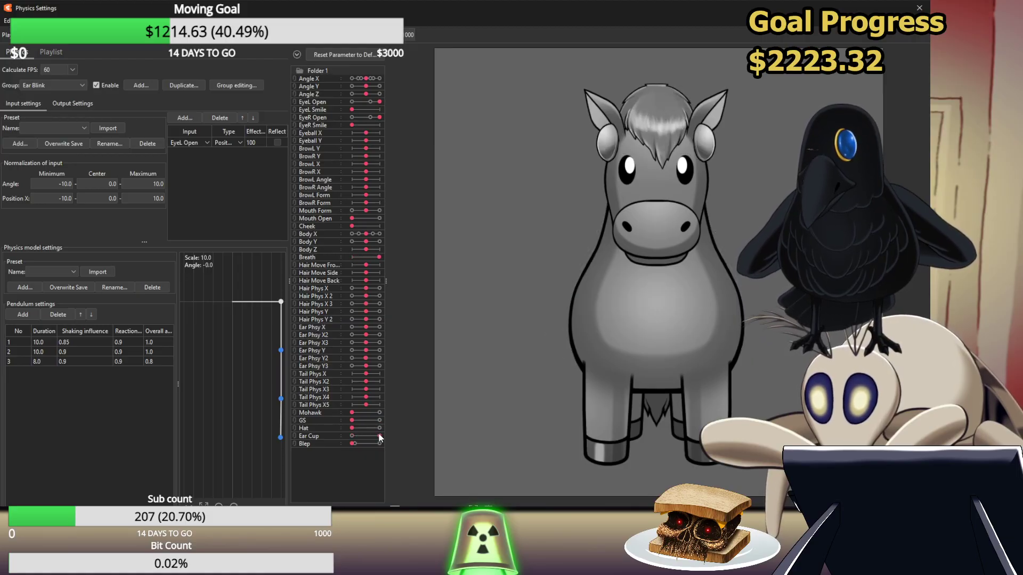
left_click(379, 429)
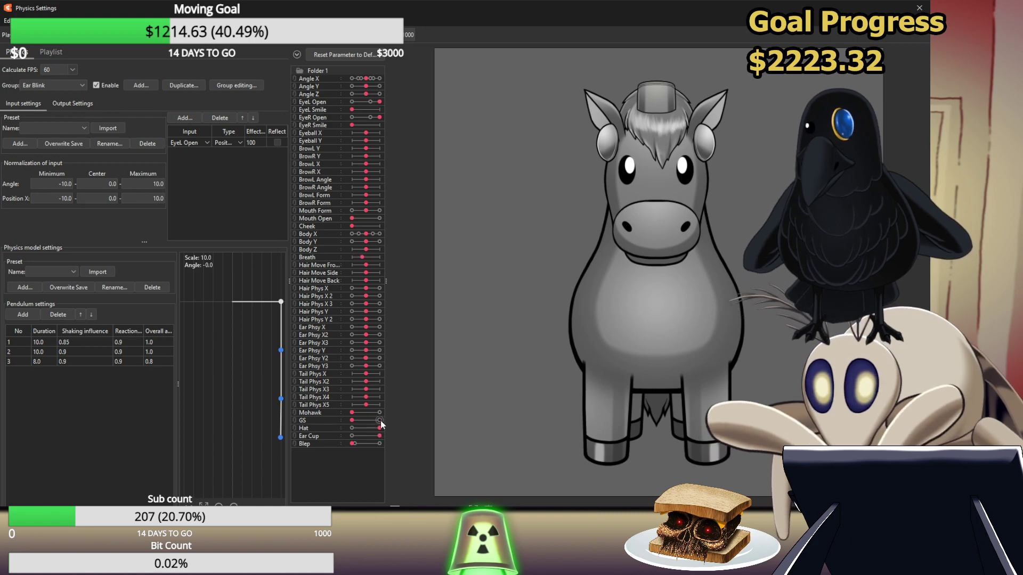
left_click(380, 420)
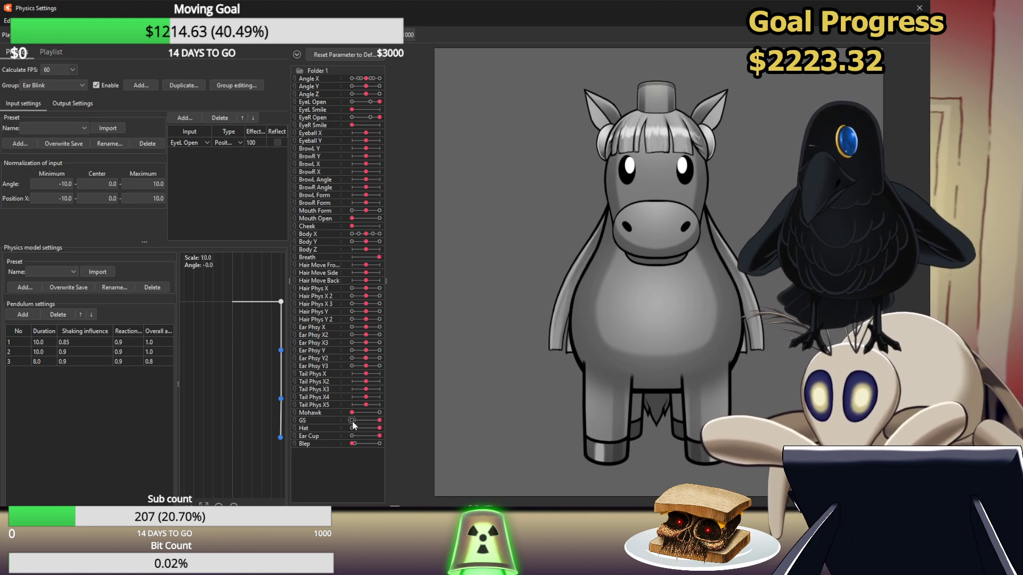
Preview the Mohawk with Hat and Ear Cup and GS off, then reset all the toggles and close the physics settings
left_click(352, 420)
left_click(379, 412)
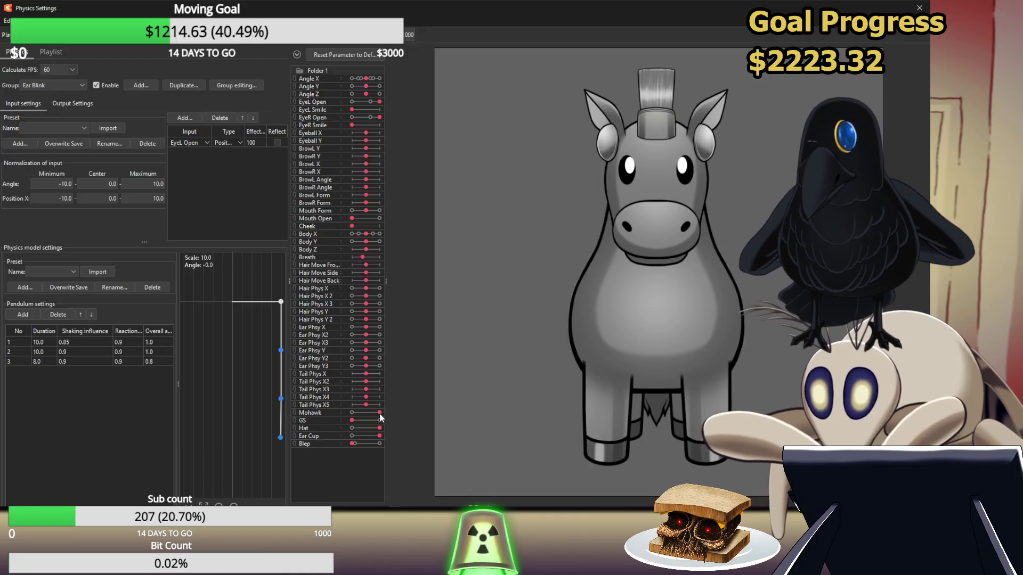
left_click(352, 413)
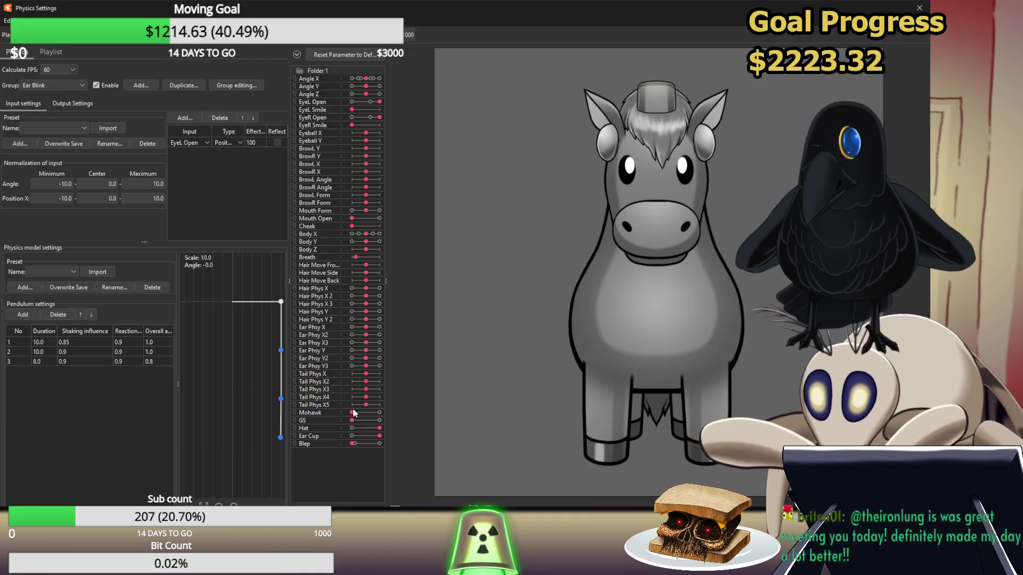
left_click(352, 428)
left_click(352, 437)
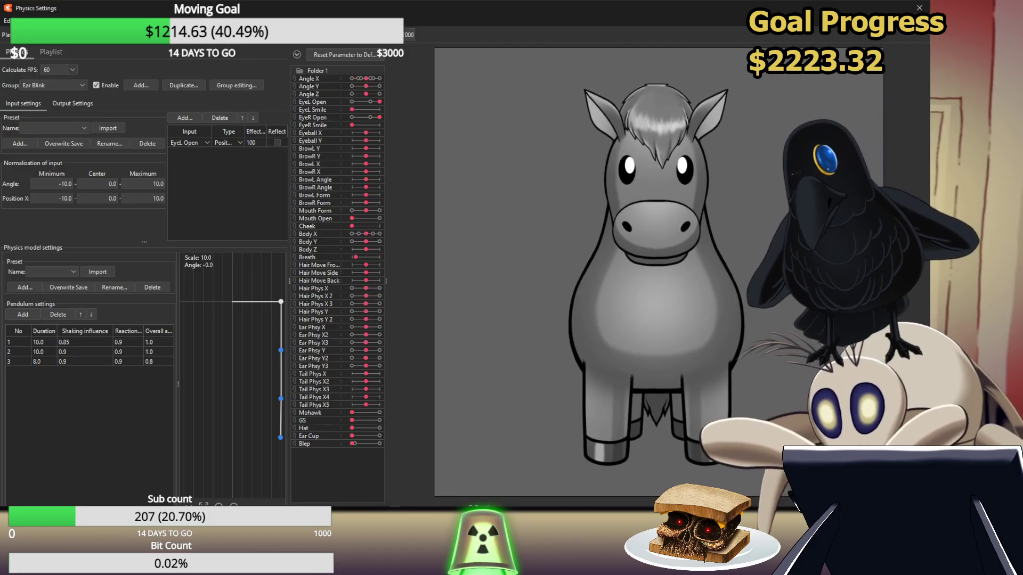
left_click(918, 8)
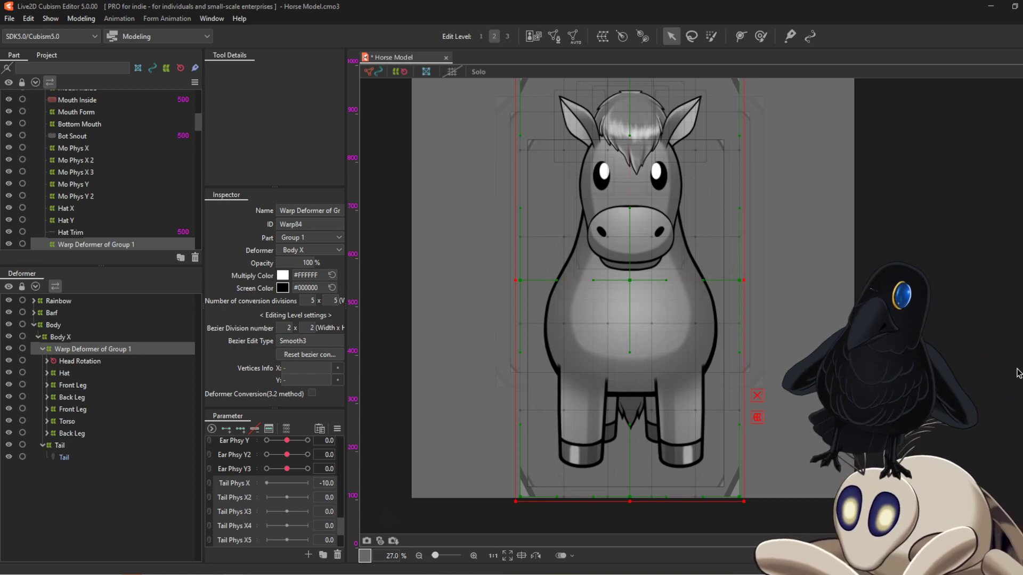
Set the opacity of Warp Deformer of Group 1 to 0% to isolate the tail, and deselect the deformer
double_click(311, 263)
type("0")
key("Return")
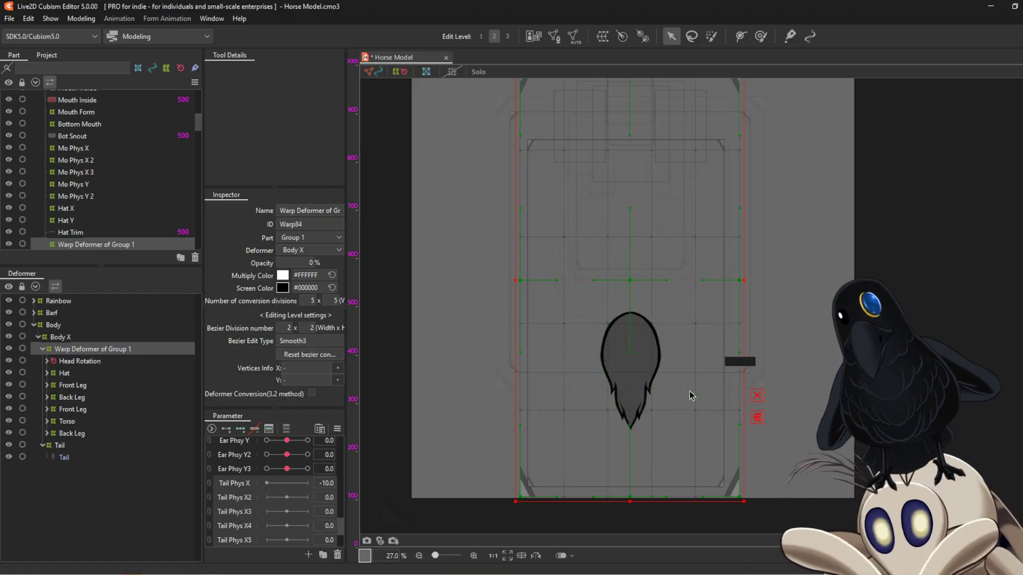
scroll(638, 388, "up", 2)
left_click_drag(638, 388, 646, 342)
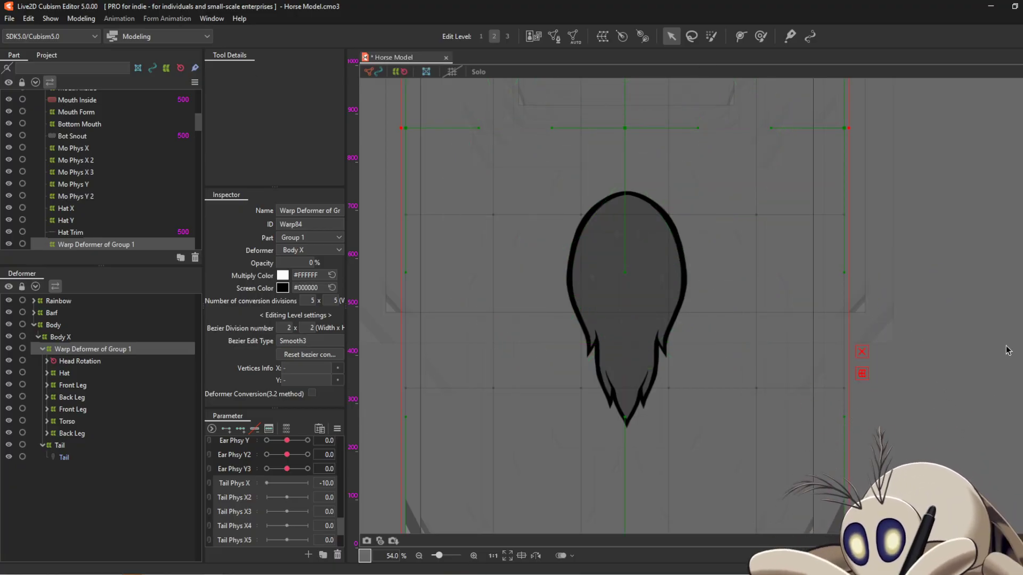
left_click(989, 356)
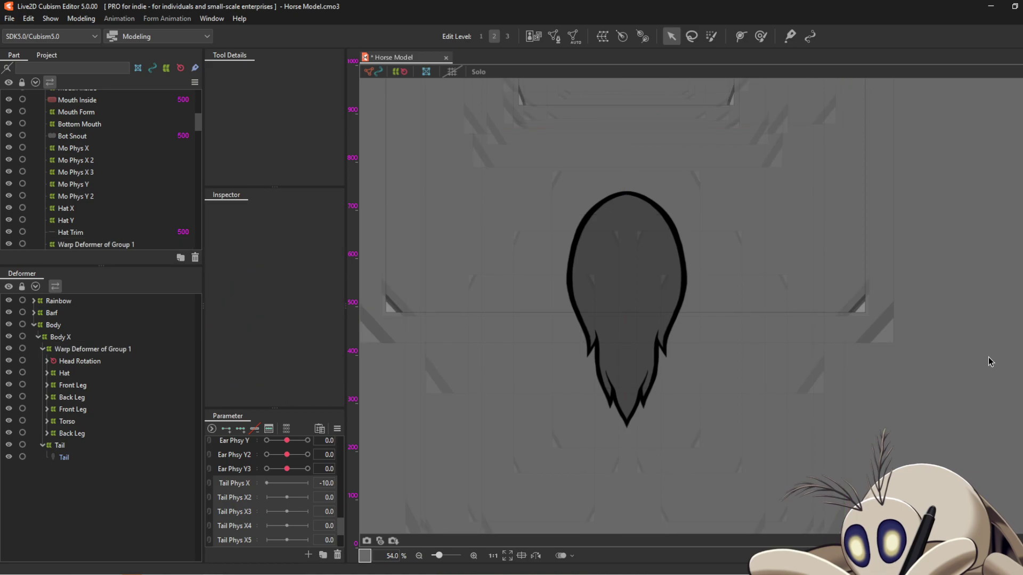
Create a chain of six rotation deformers on the Tail ArtMesh, running down its centre line from base to tip
left_click(629, 395)
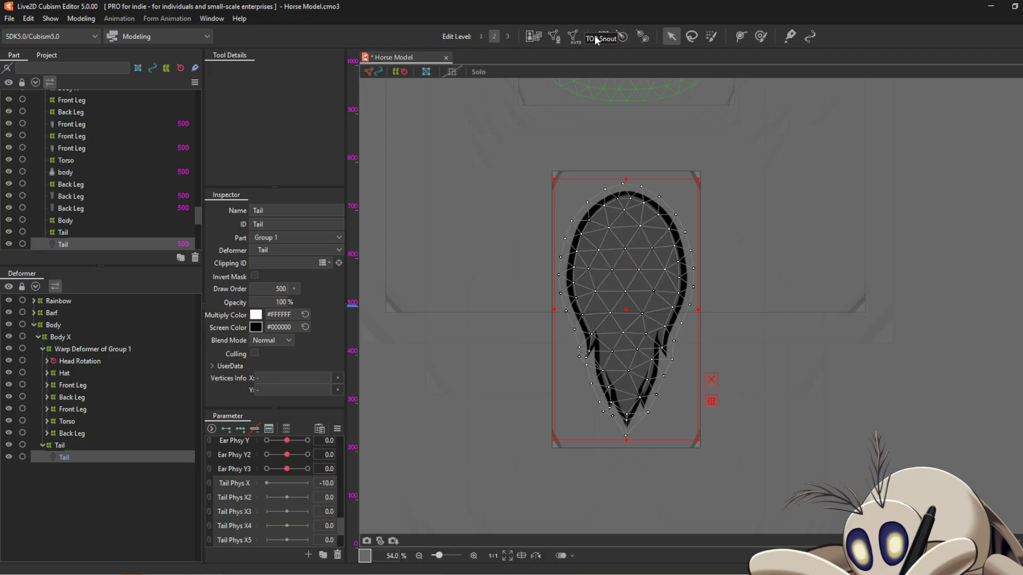
left_click(984, 229)
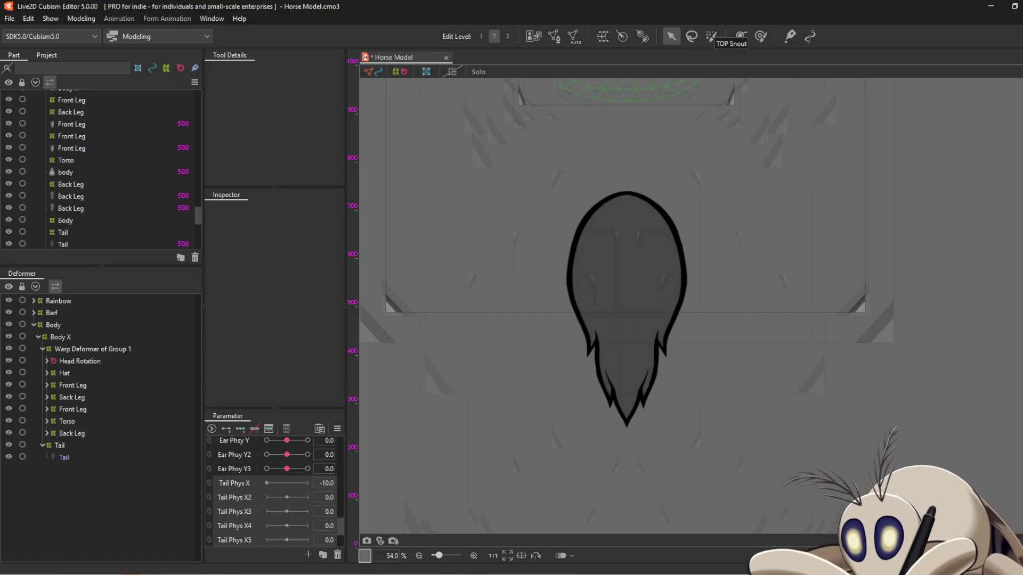
left_click(64, 458)
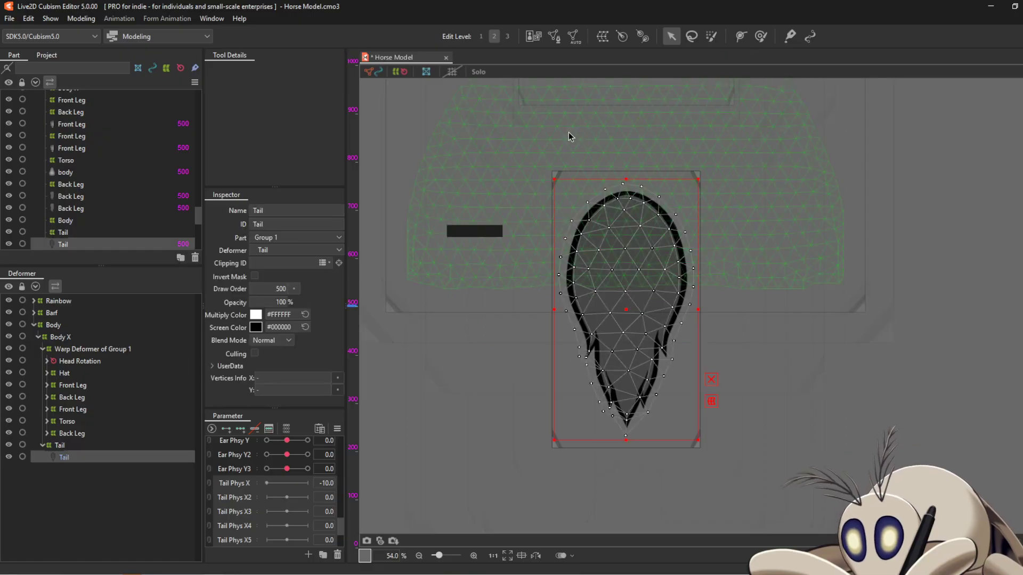
left_click(643, 41)
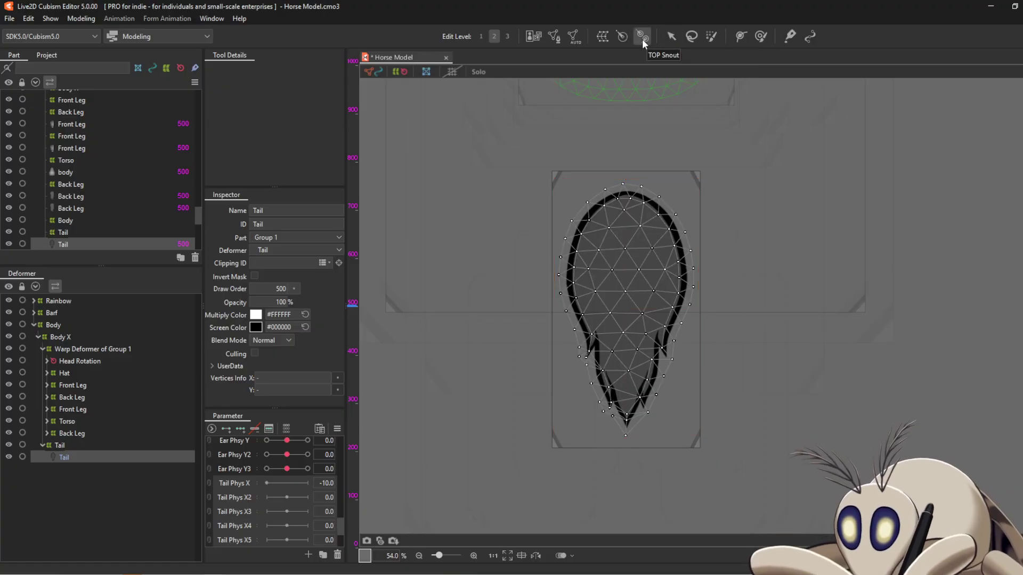
left_click(625, 208)
left_click_drag(625, 213, 627, 228)
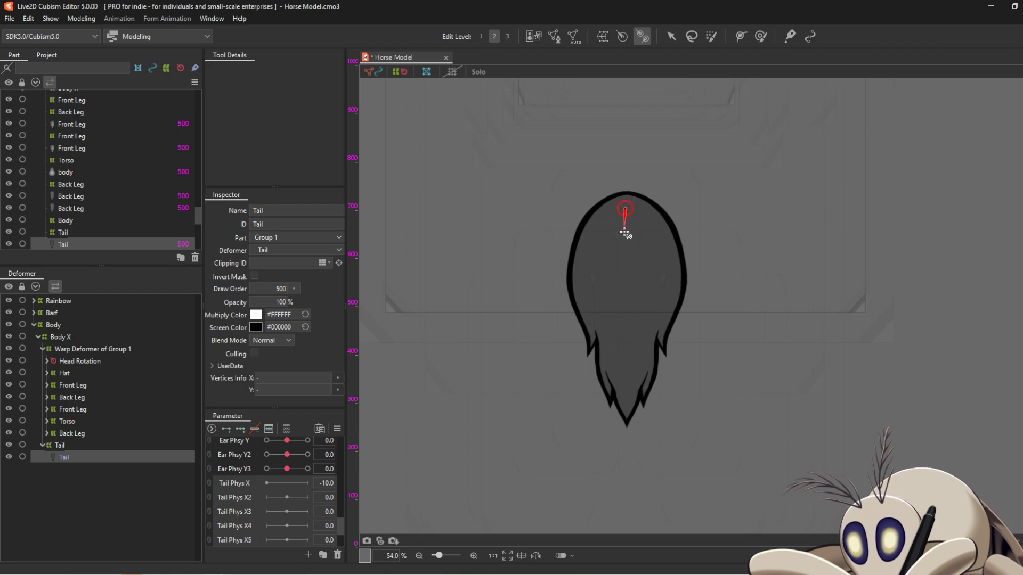
left_click_drag(625, 233, 627, 240)
left_click(625, 241)
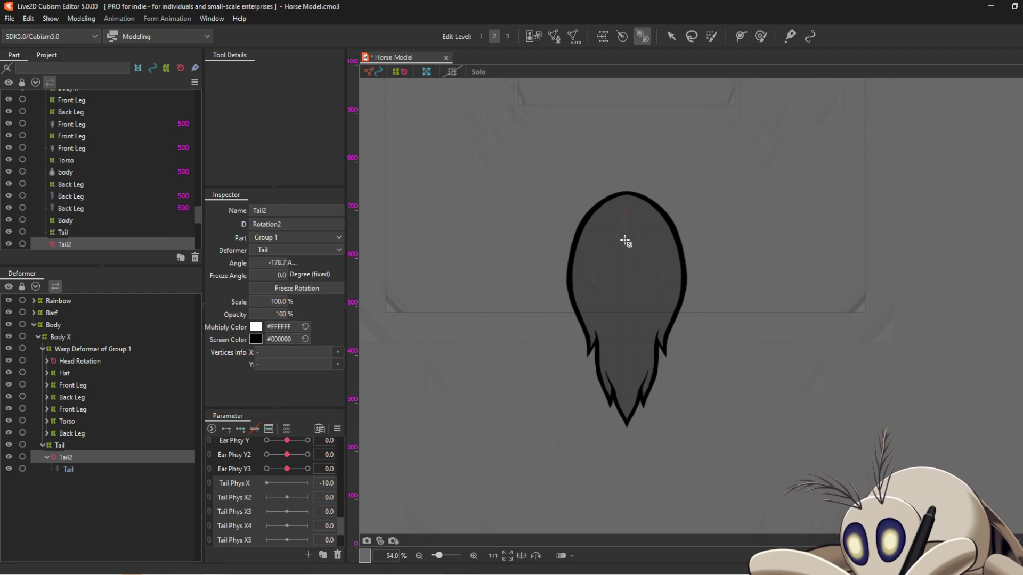
left_click_drag(626, 263, 626, 278)
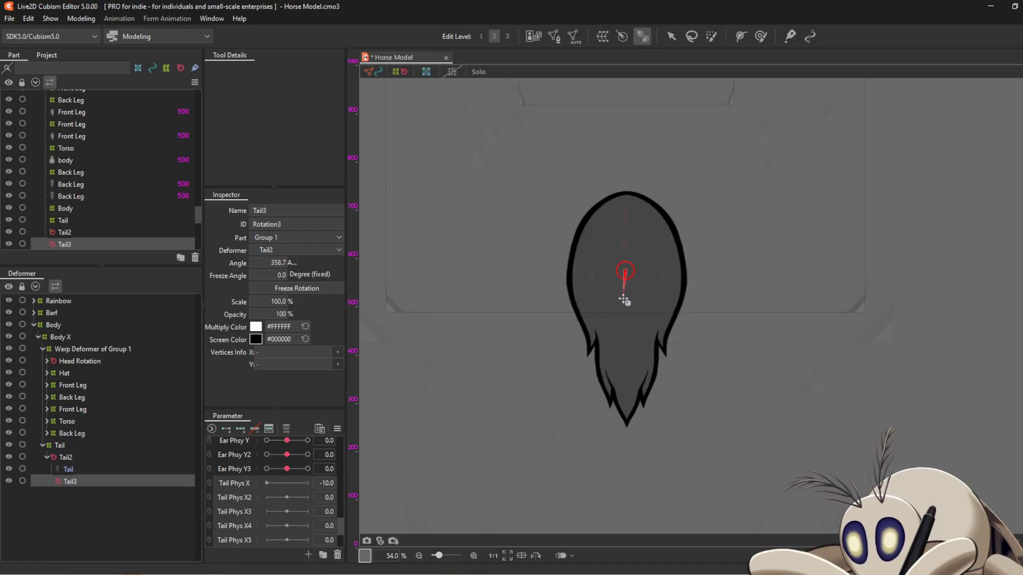
left_click_drag(626, 314, 630, 405)
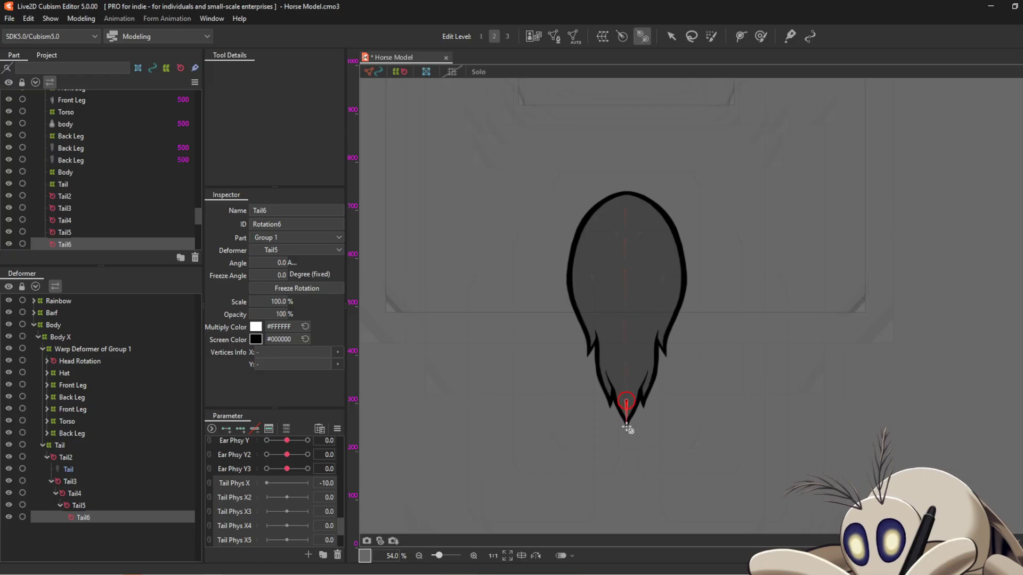
left_click_drag(626, 401, 627, 427)
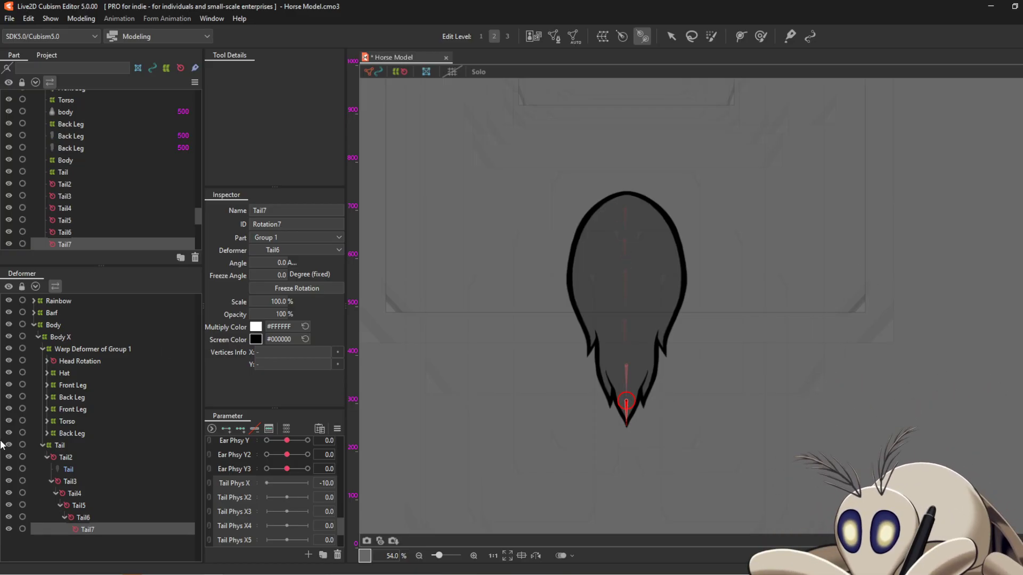
Apply Skinning to the Tail ArtMesh together with the rotation deformers Tail2 through Tail7, and accept the caution notice
left_click(61, 457)
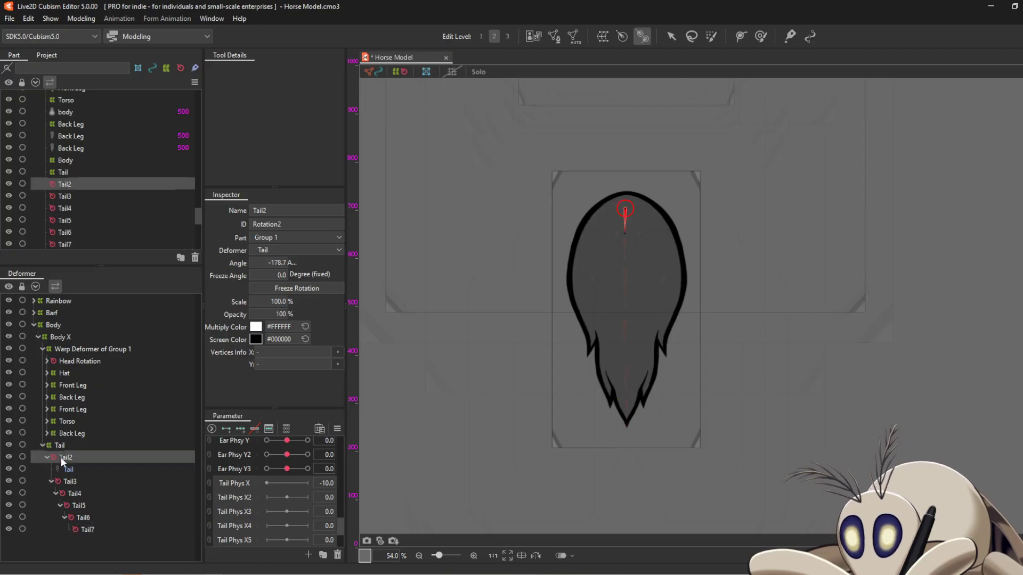
left_click(84, 530, "shift")
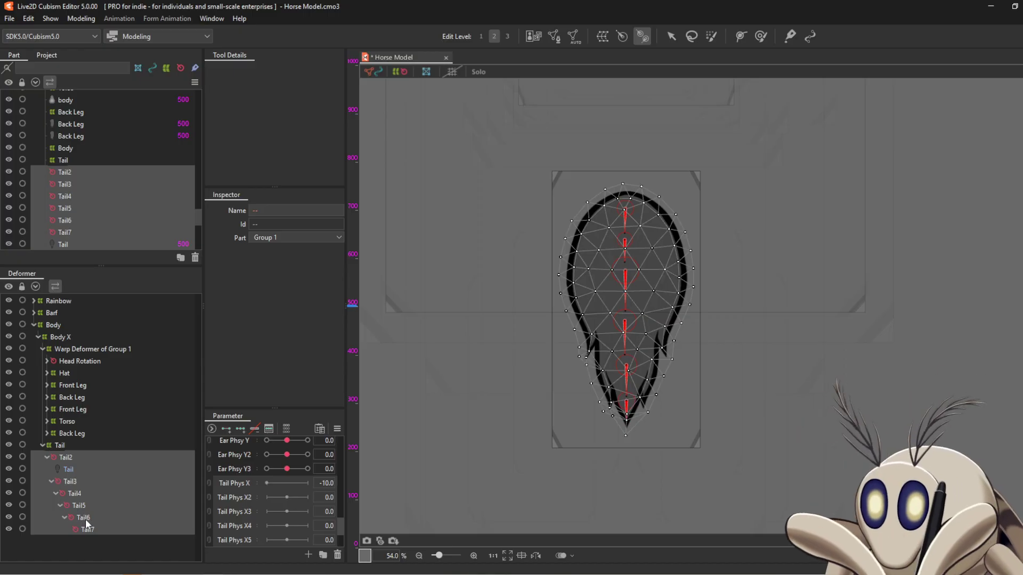
left_click(78, 22)
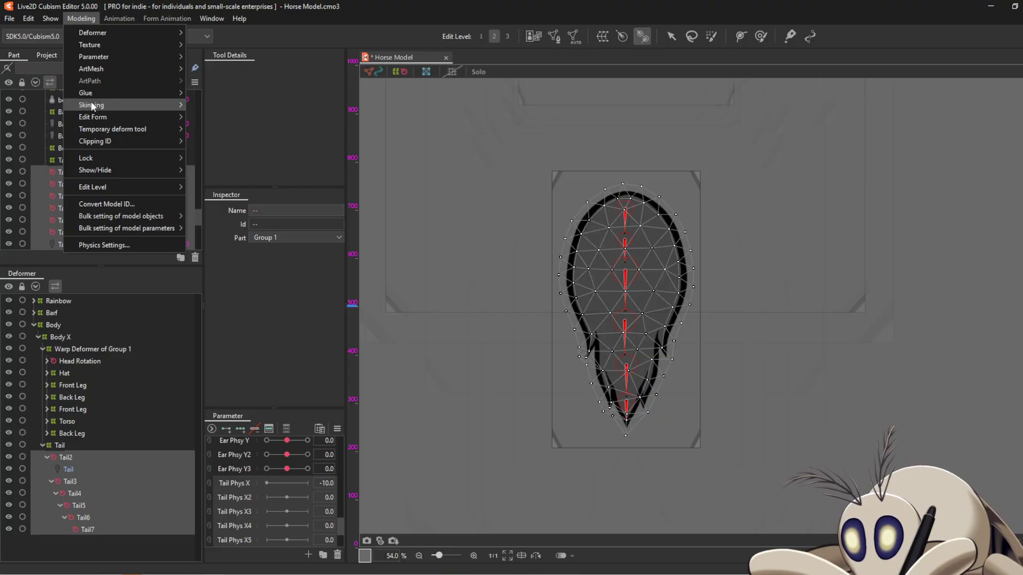
mouse_move(91, 104)
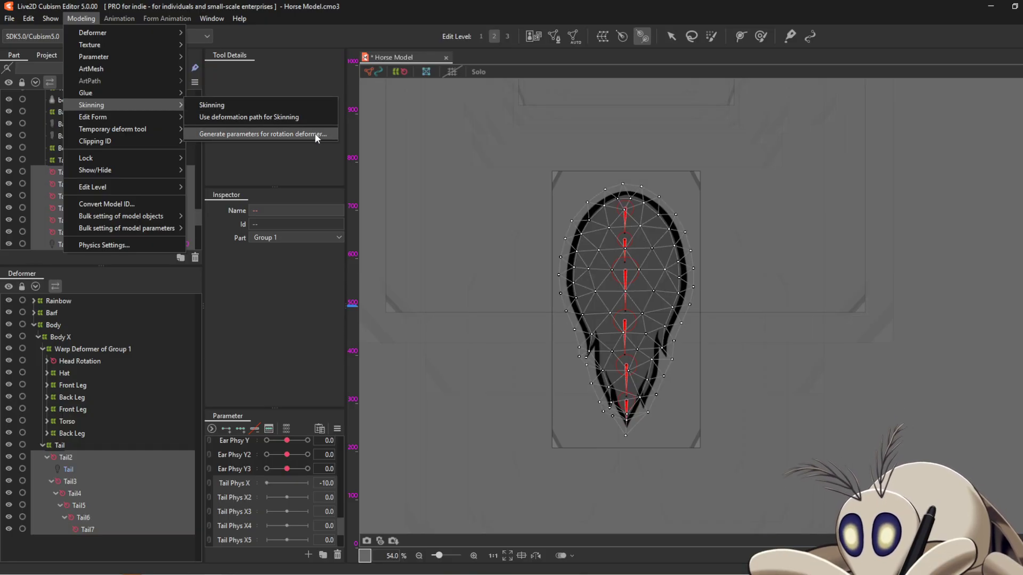
left_click(304, 105)
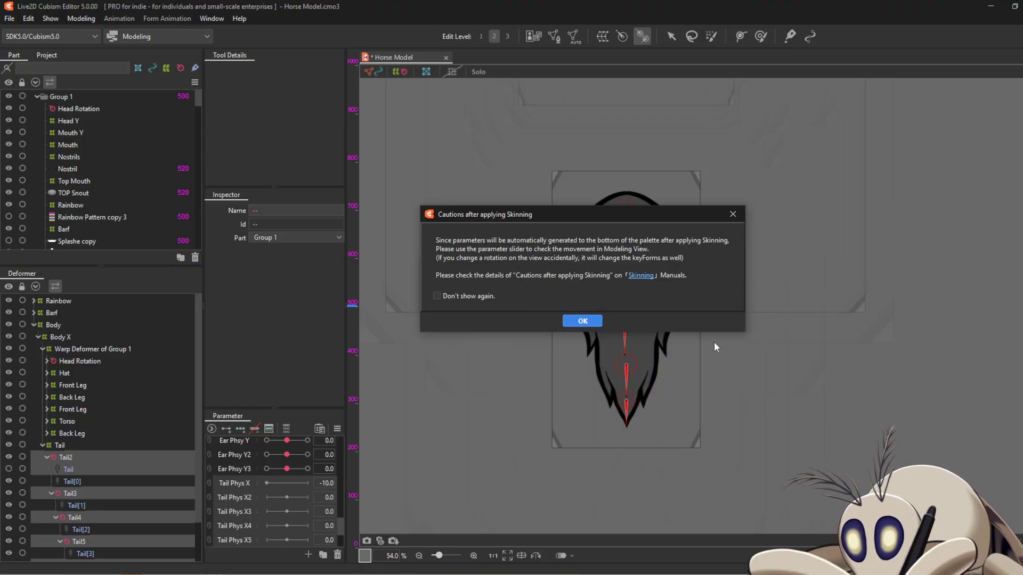
left_click(583, 321)
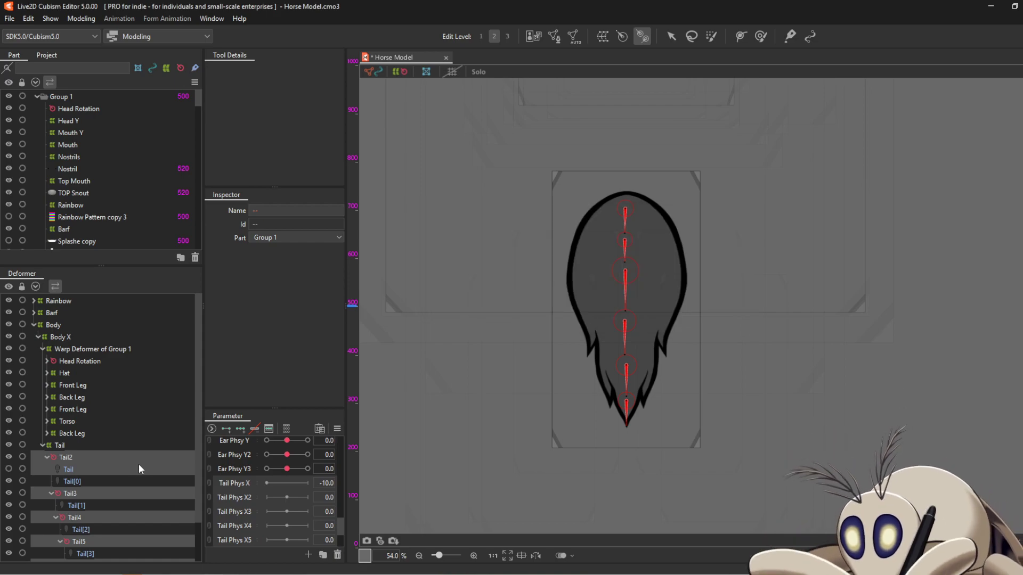
Examine the skinned tail segments from Tail[1] to Tail[5] and check the end of the parameter list
scroll(136, 465, "down", 1)
left_click(79, 462)
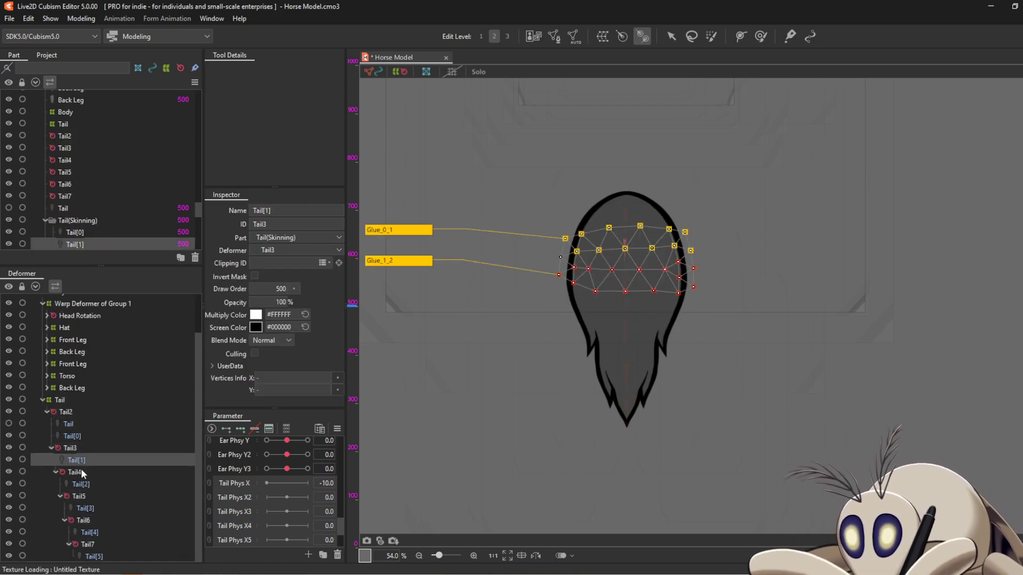
left_click(85, 485)
left_click(86, 508)
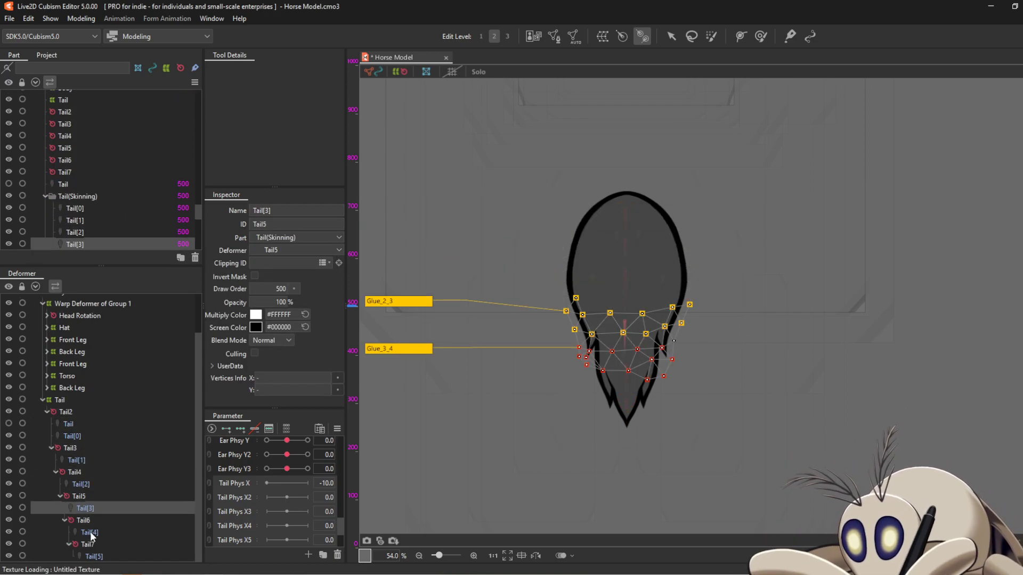
left_click(89, 533)
left_click(93, 557)
scroll(245, 492, "down", 2)
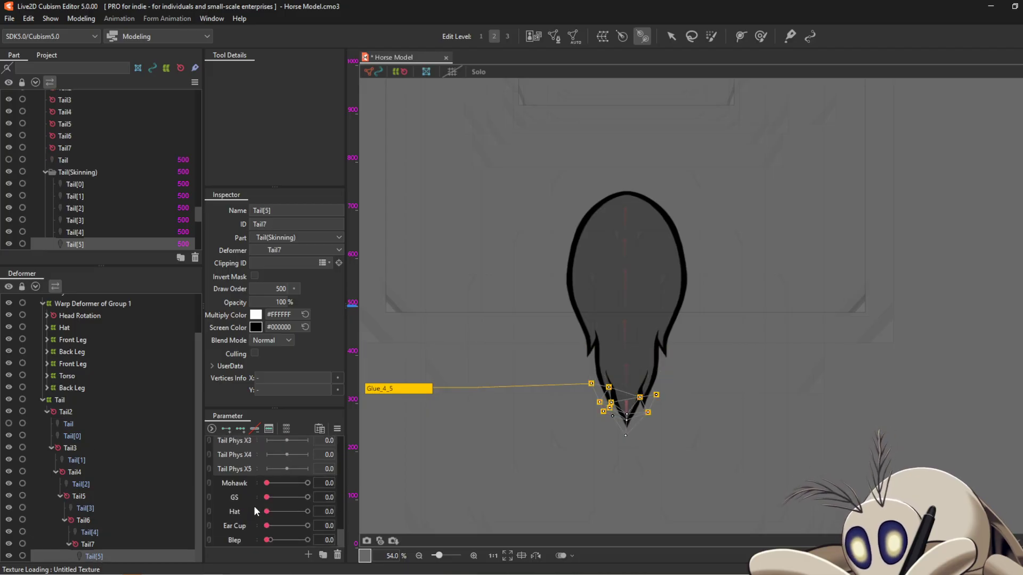
Select the deformers Tail2 to Tail7 with the segments Tail[0] to Tail[5], leaving the original Tail ArtMesh out of the selection
left_click(68, 424)
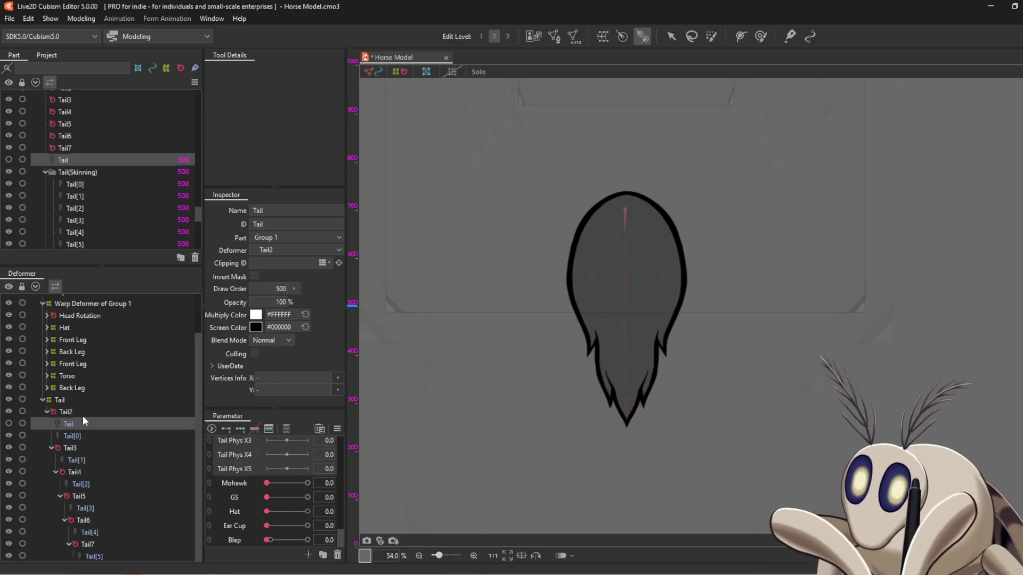
left_click(68, 413)
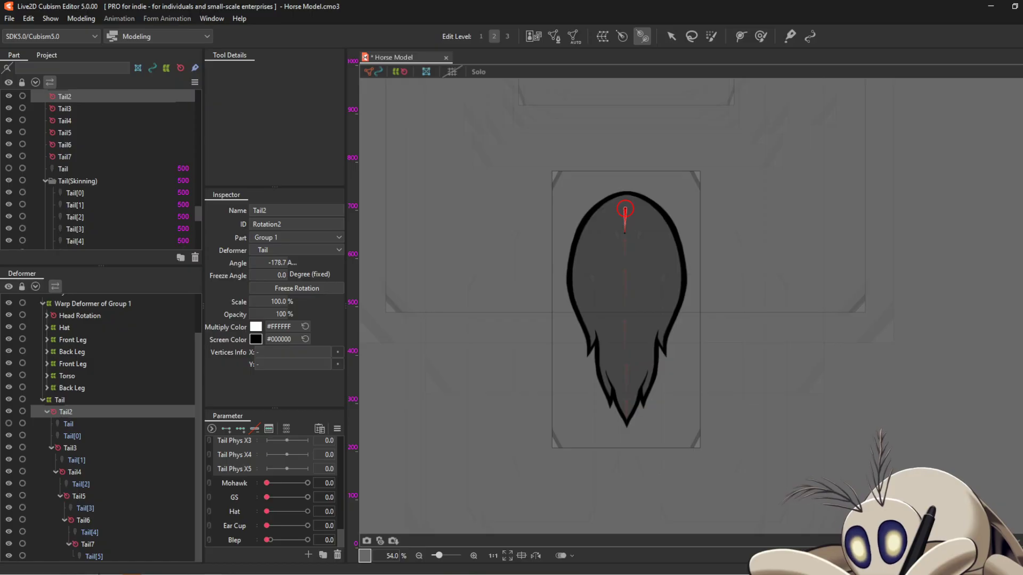
left_click(94, 556, "shift")
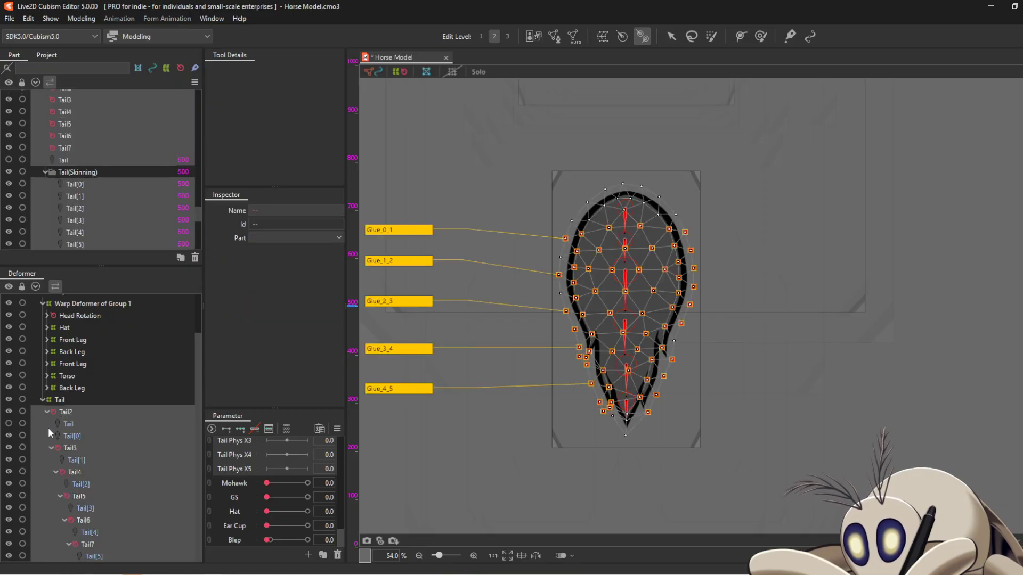
left_click(66, 424, "ctrl")
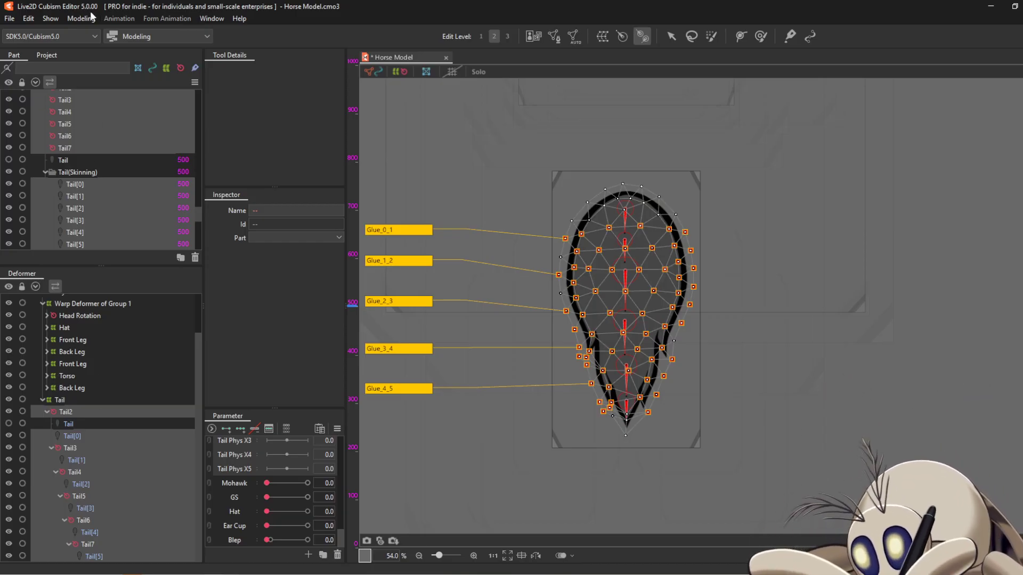
left_click(91, 19)
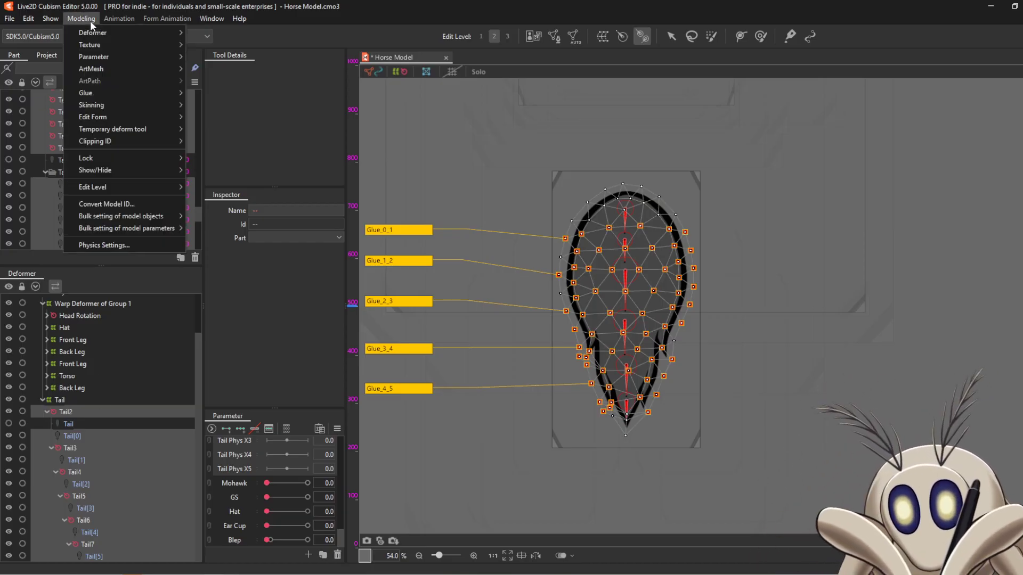
mouse_move(104, 107)
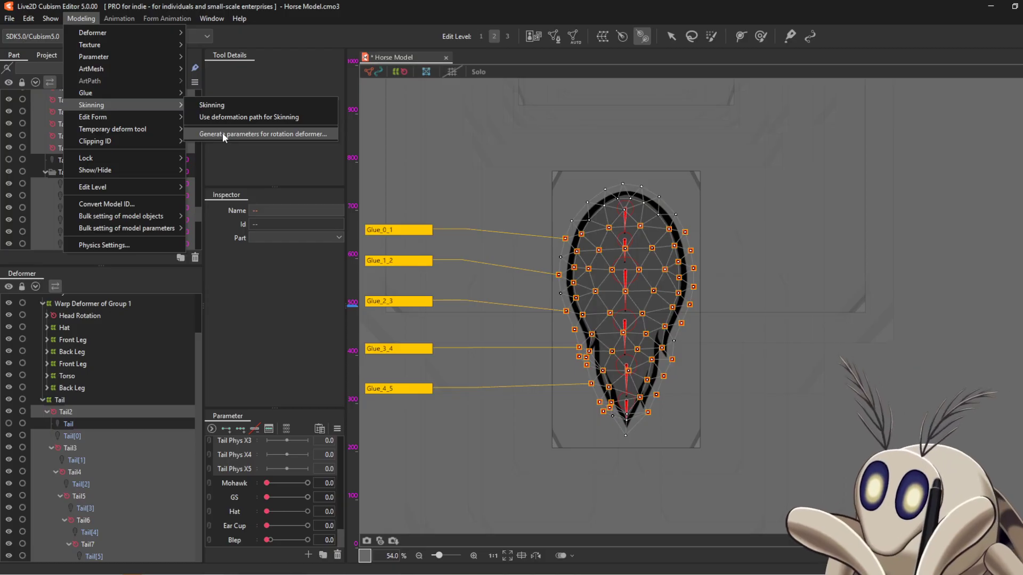
Move the existing Tail Phys X to Tail Phys X5 parameters to check whether they affect the tail
left_click(280, 529)
scroll(282, 500, "up", 2)
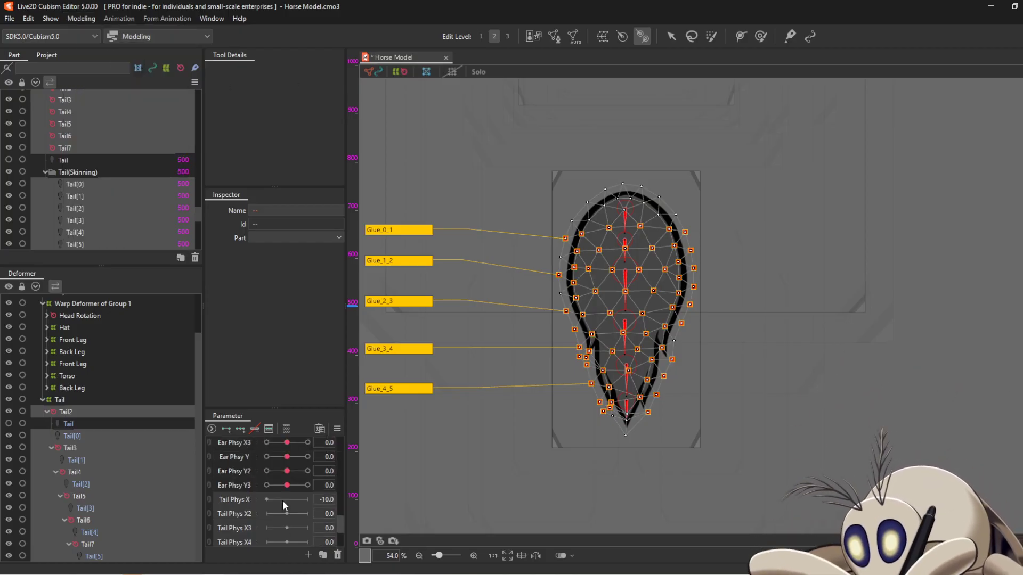
scroll(282, 500, "down", 1)
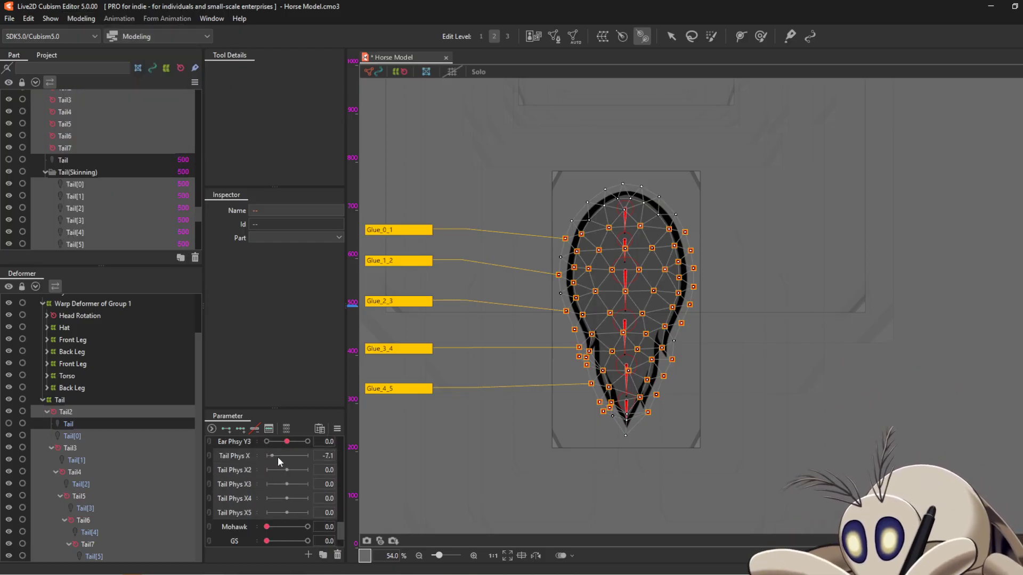
left_click_drag(253, 470, 319, 510)
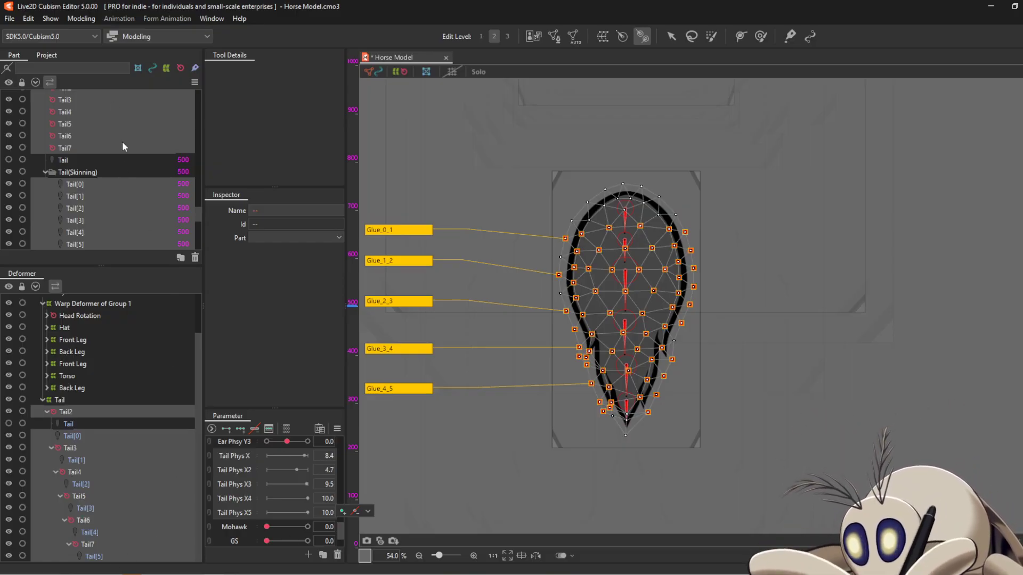
Generate parameters for the selected rotation deformers, naming the parameter Tail with an angle range of 30
left_click(79, 21)
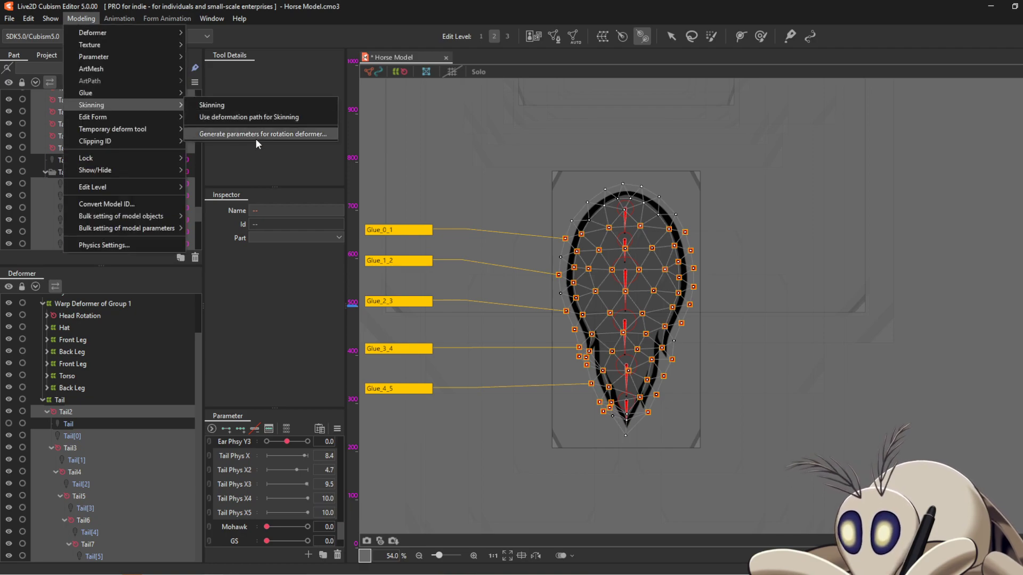
left_click(255, 134)
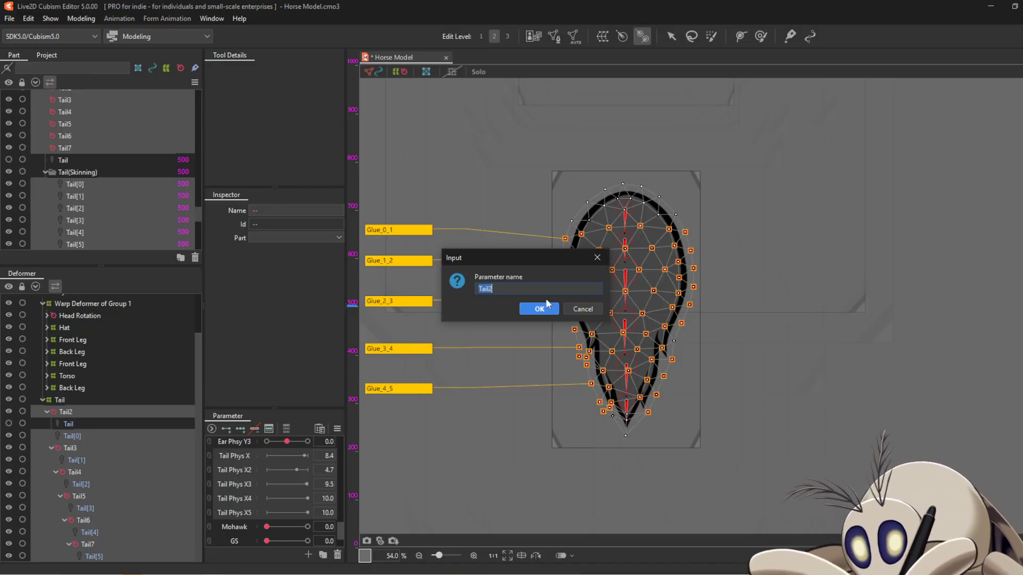
key("End")
key("BackSpace")
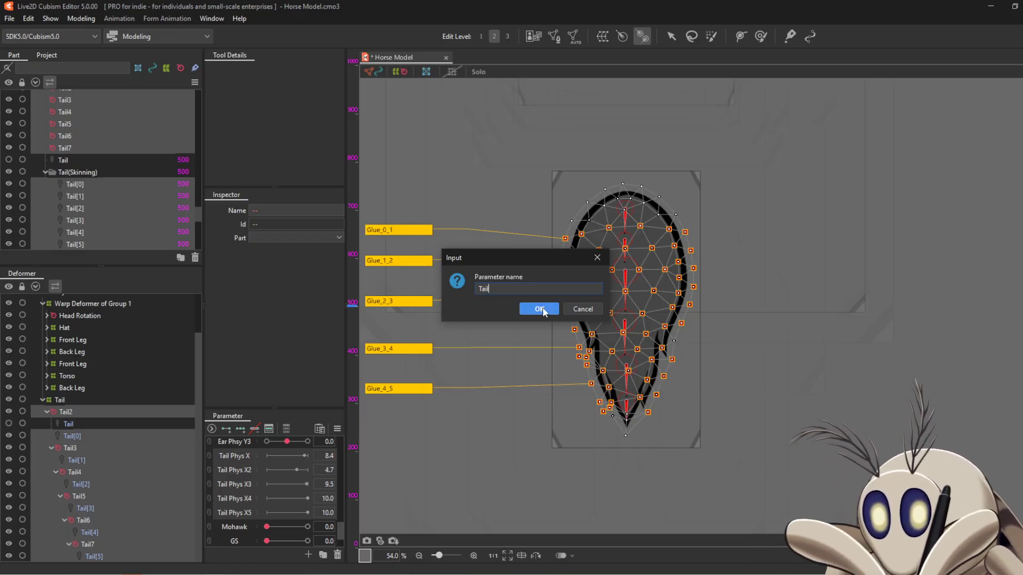
left_click(542, 310)
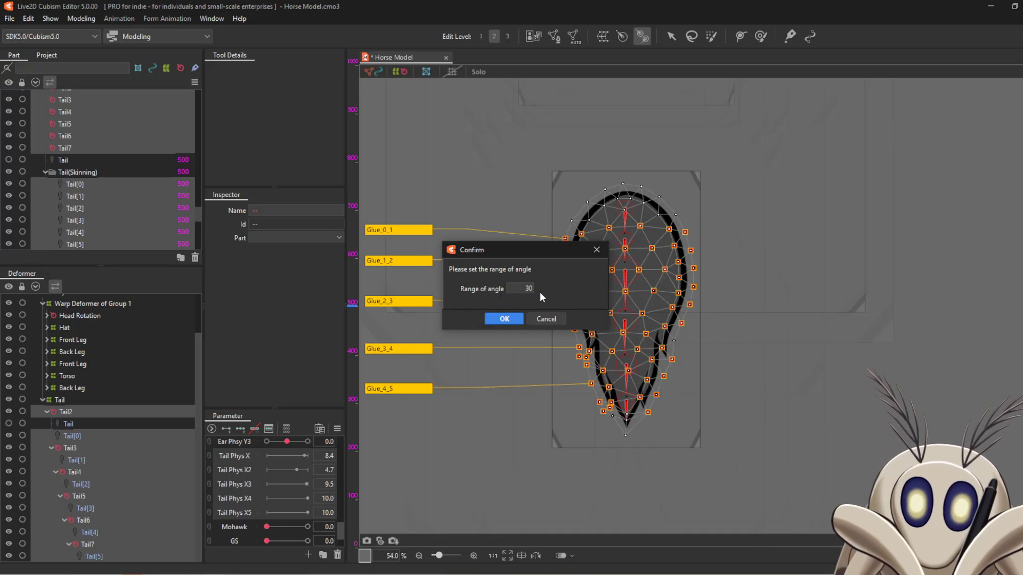
left_click(504, 319)
Expand the Tail parameter group and set [0]Tail through [5]Tail to -30 to test the full tail bend
scroll(293, 502, "down", 2)
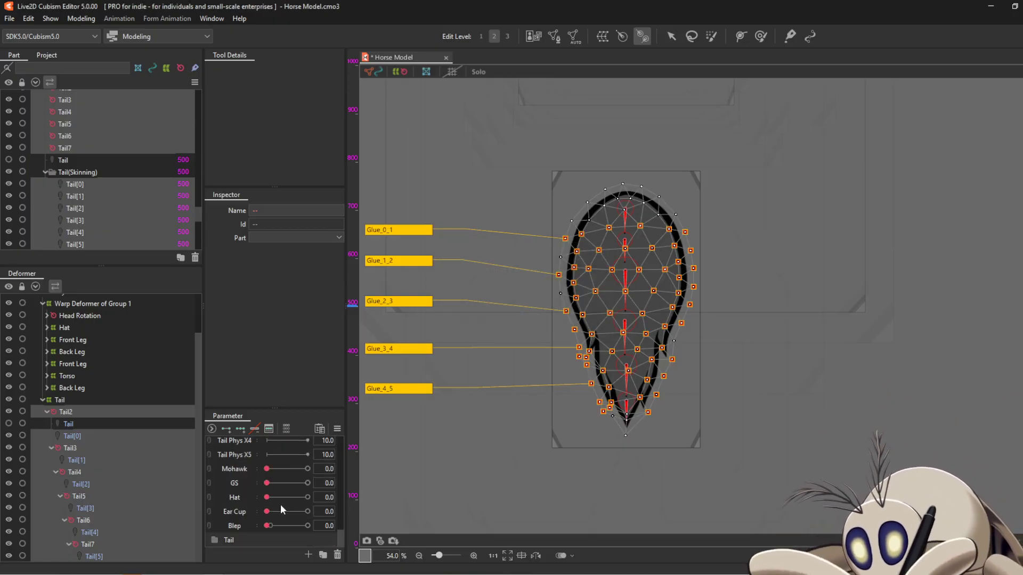
left_click(215, 539)
scroll(234, 506, "down", 3)
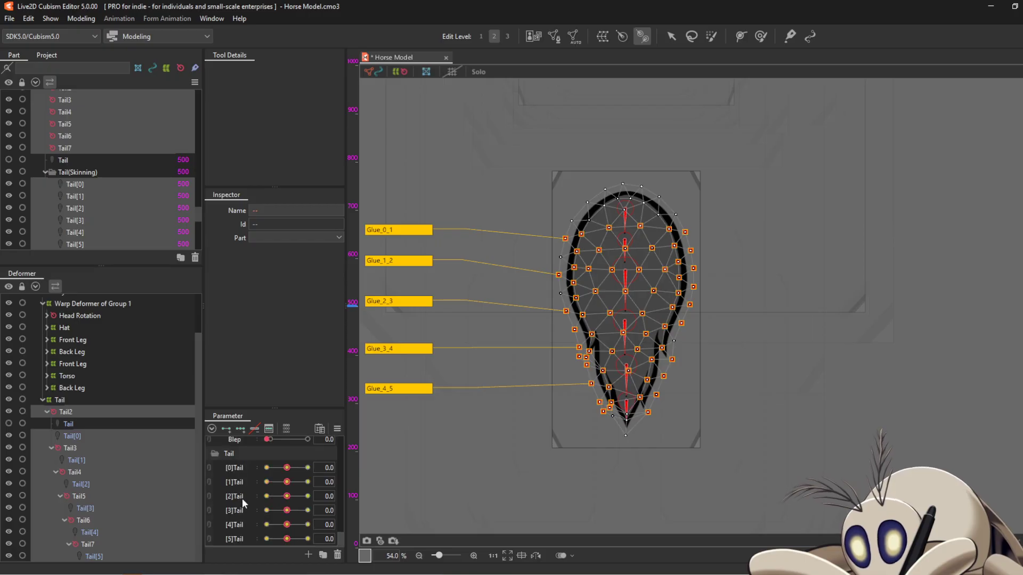
left_click_drag(287, 467, 248, 485)
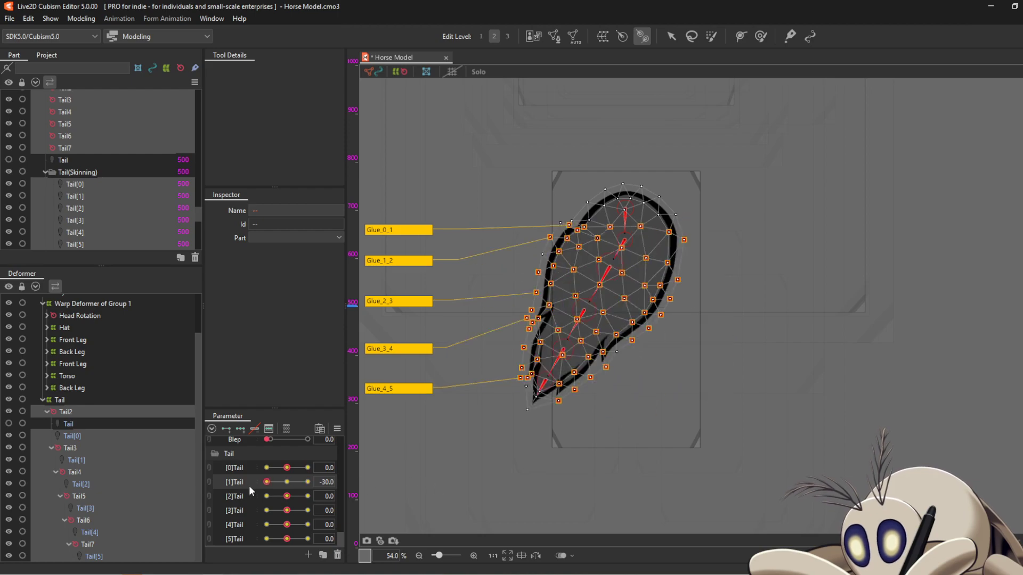
scroll(598, 218, "up", 5)
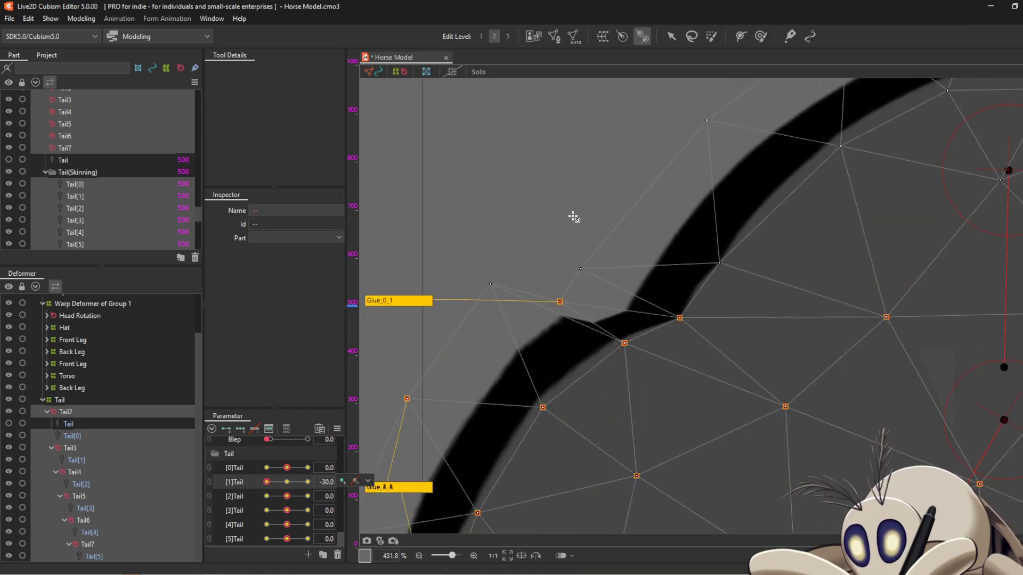
left_click(266, 496)
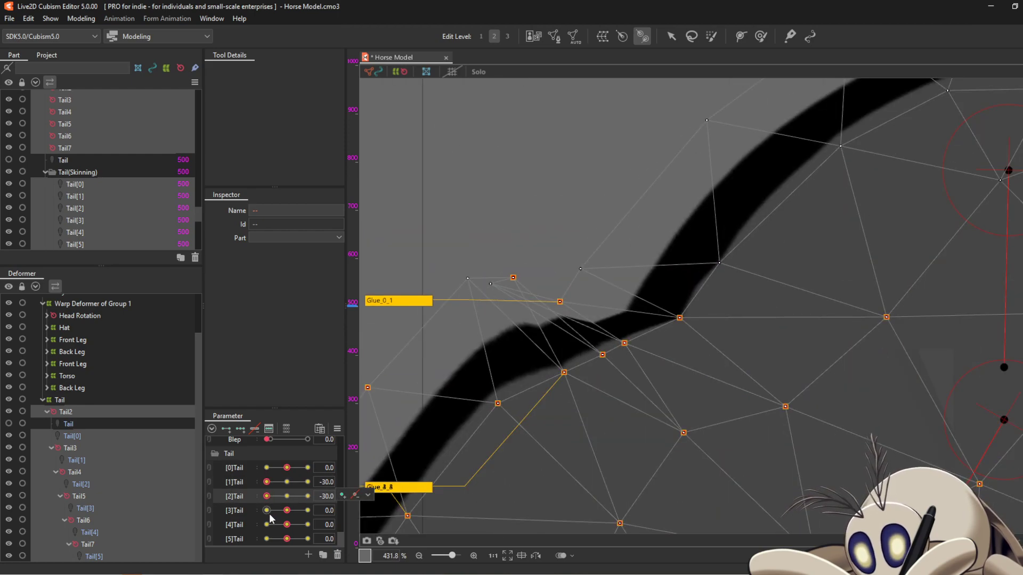
left_click(267, 510)
left_click(267, 525)
left_click(267, 539)
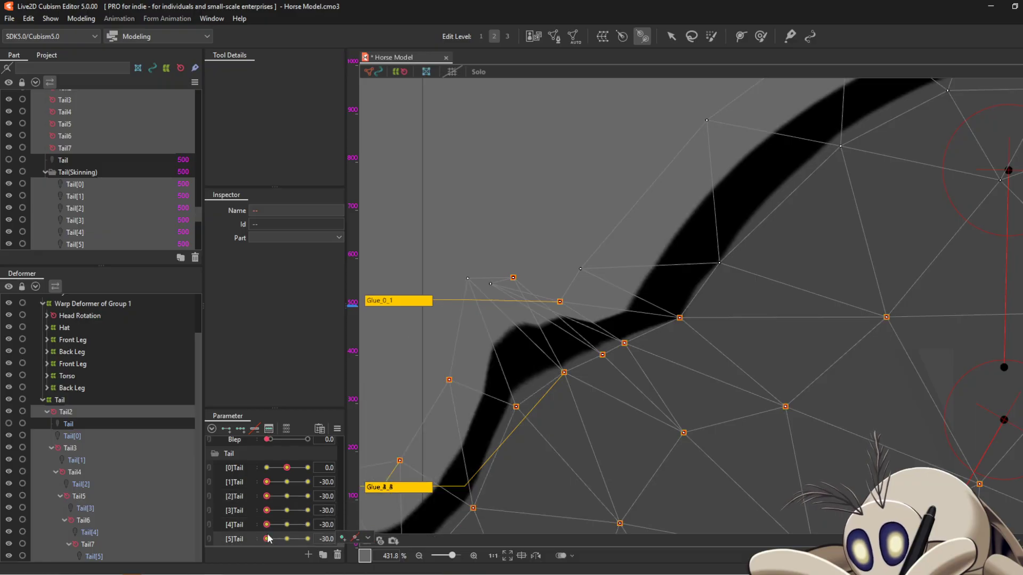
left_click(267, 468)
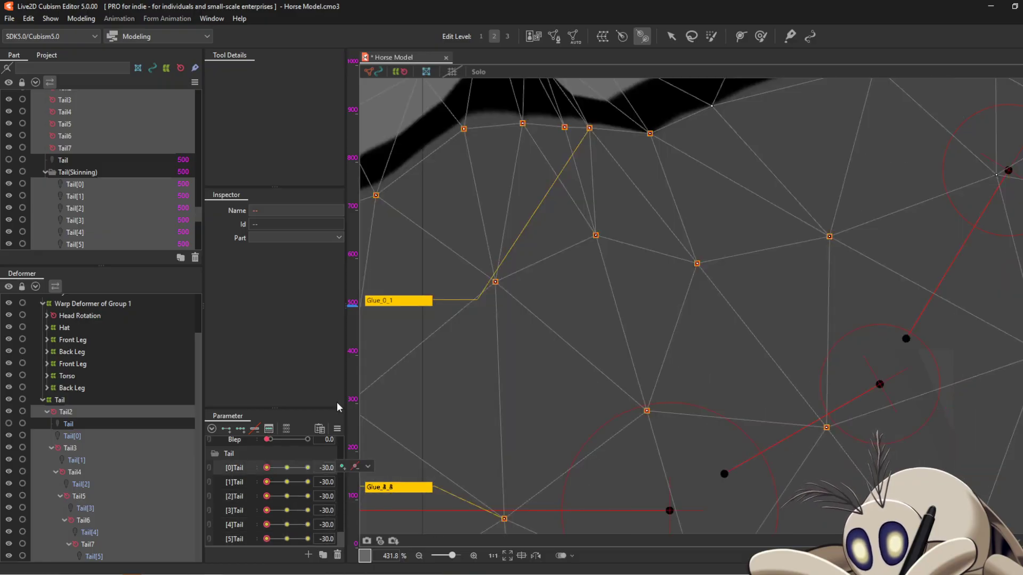
scroll(520, 341, "down", 2)
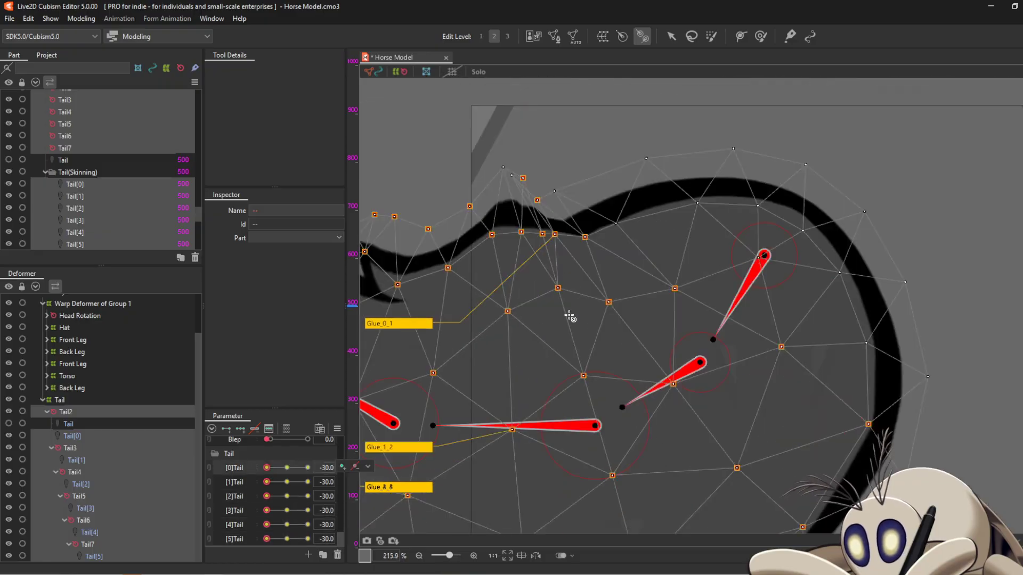
left_click(557, 198)
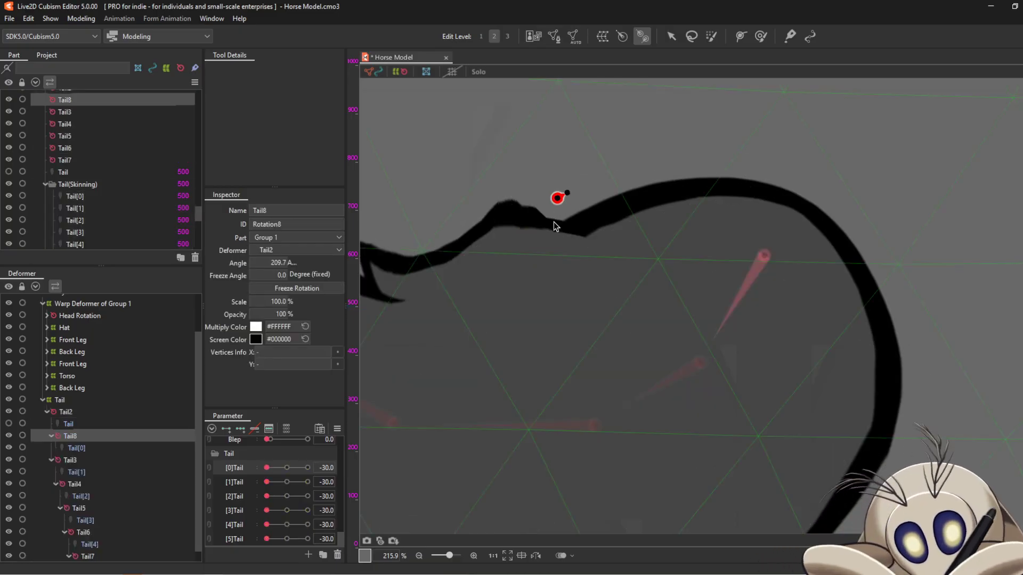
key("ctrl+z")
scroll(586, 289, "down", 2)
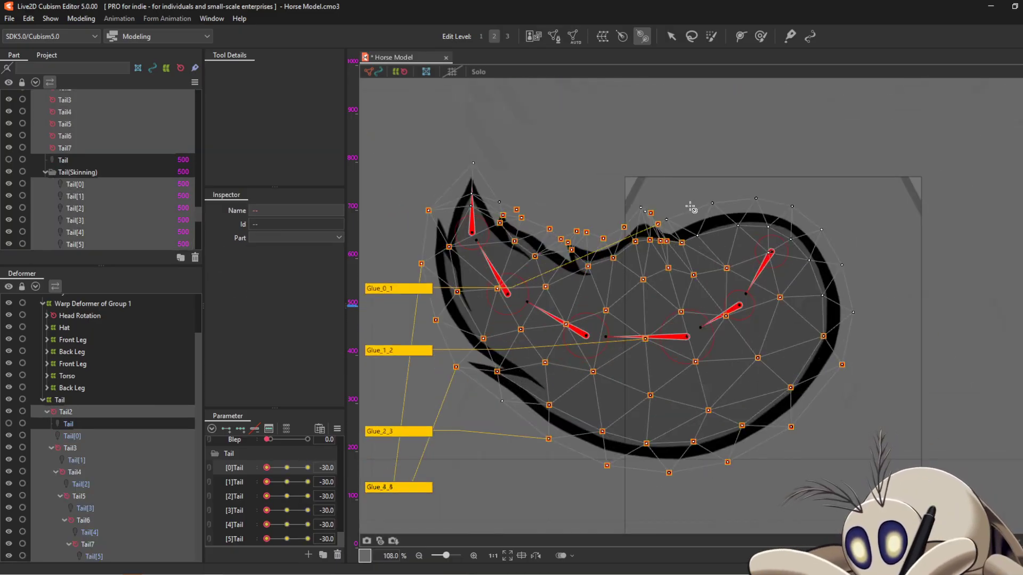
Move the mesh vertices around the Glue_0_1 seam to smooth the pinched outline on the inside of the tail bend
scroll(662, 202, "up", 4)
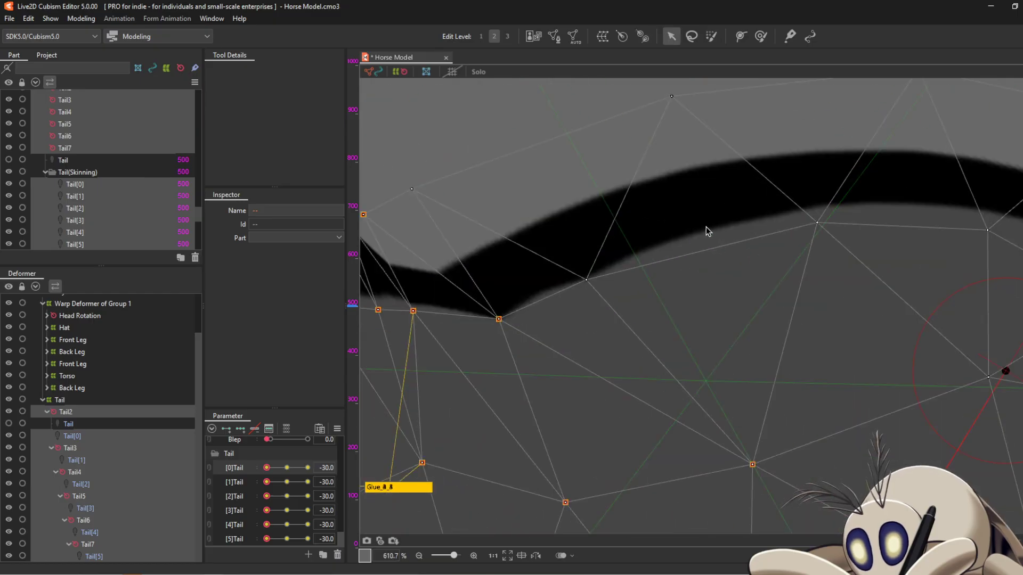
left_click_drag(478, 199, 545, 170)
left_click_drag(542, 292, 552, 289)
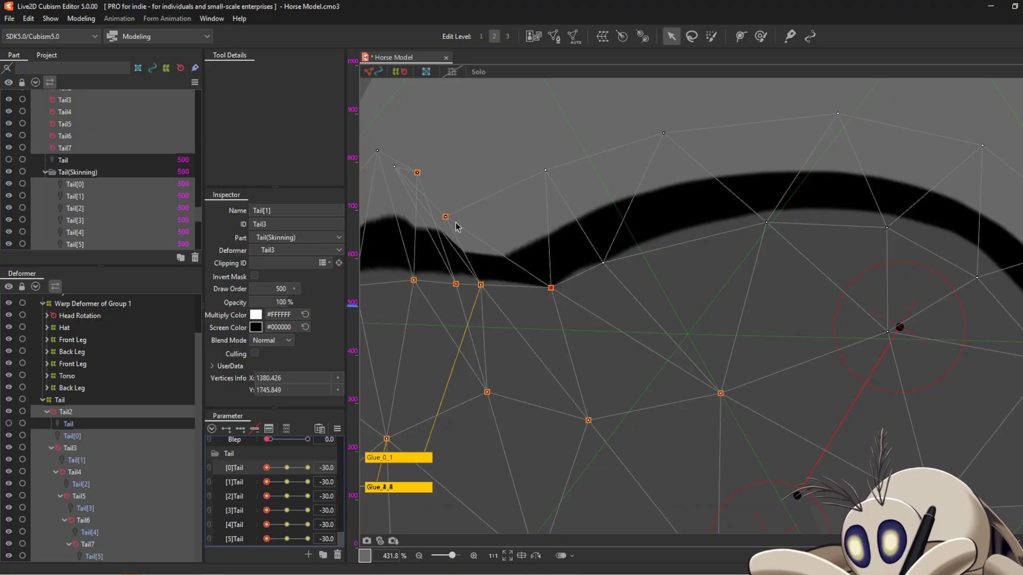
left_click_drag(446, 218, 478, 201)
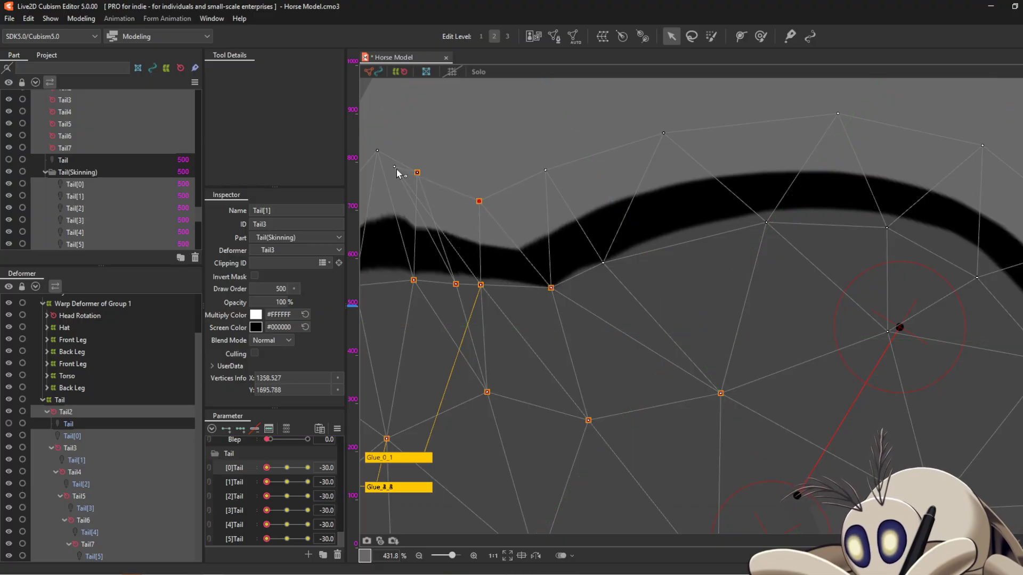
left_click_drag(395, 167, 501, 186)
left_click_drag(550, 286, 537, 248)
scroll(537, 247, "down", 2)
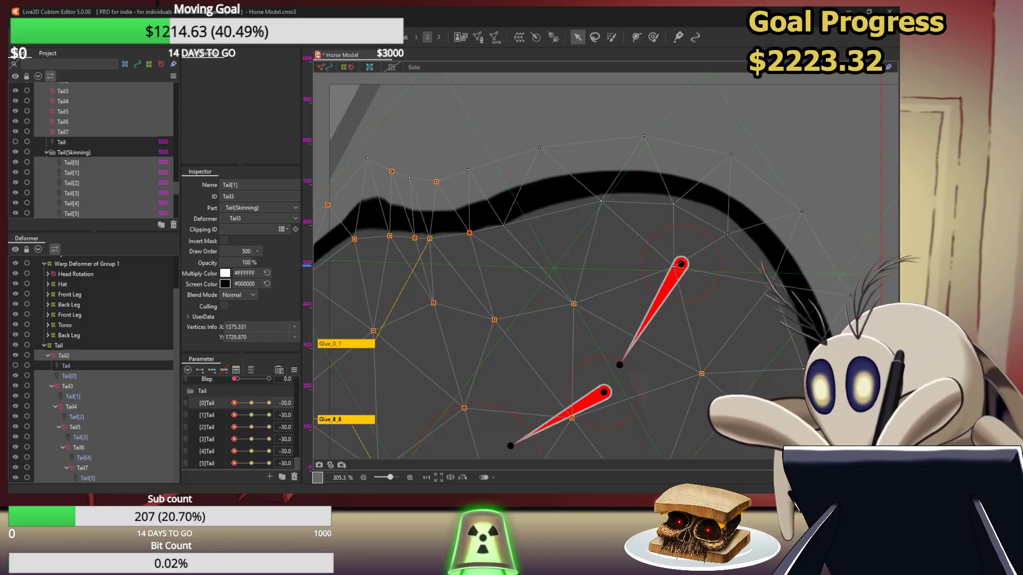
Reset the parameters [1]Tail through [5]Tail to 0, leaving [0]Tail at -30
scroll(434, 223, "down", 5)
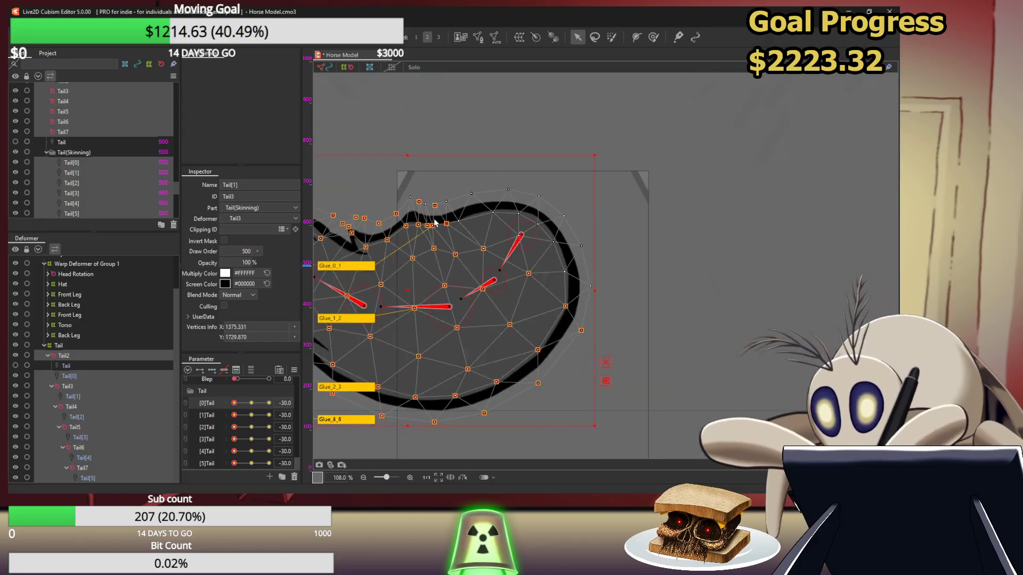
scroll(434, 223, "down", 2)
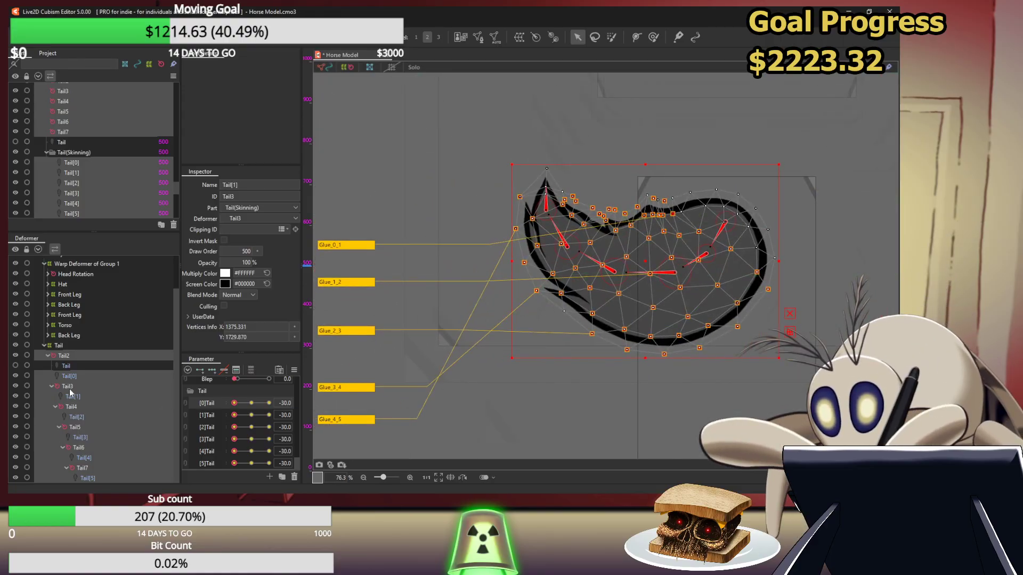
left_click(251, 415)
left_click(250, 427)
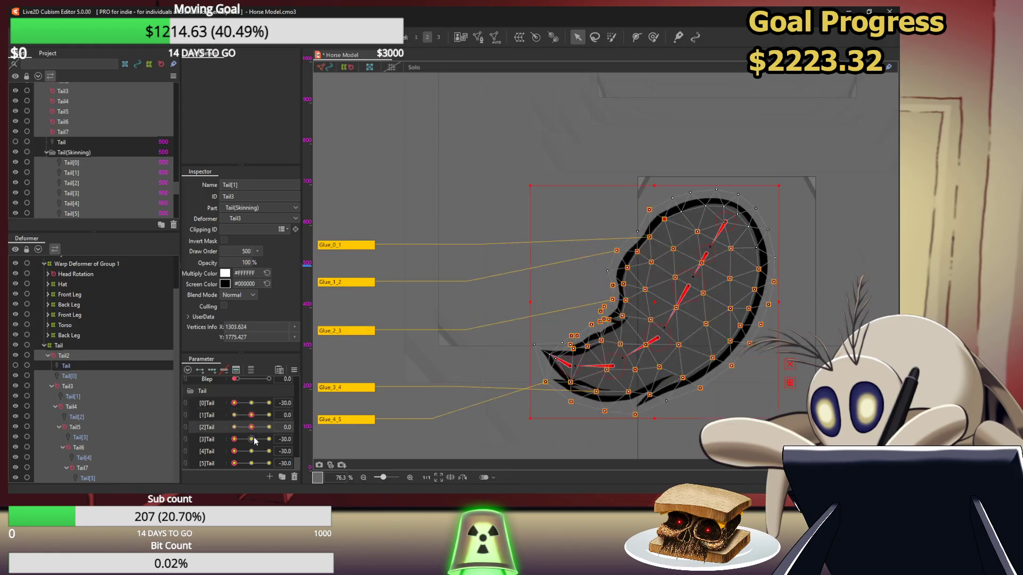
left_click(251, 439)
left_click(251, 451)
left_click(251, 463)
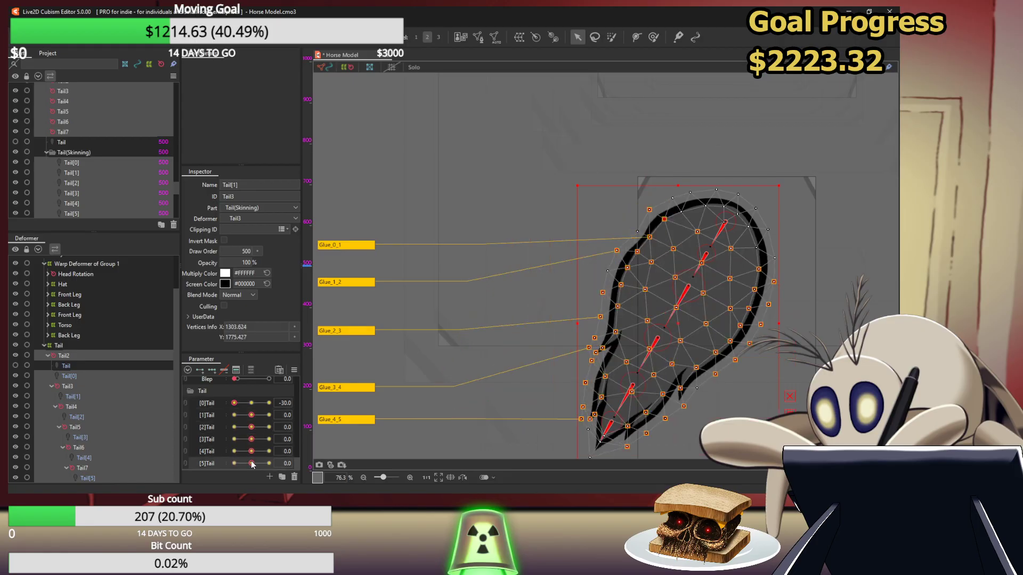
Set [1]Tail to -30 and try nudging the outline vertices of Tail[0] outward at the Glue_0_1 seam
left_click(70, 376)
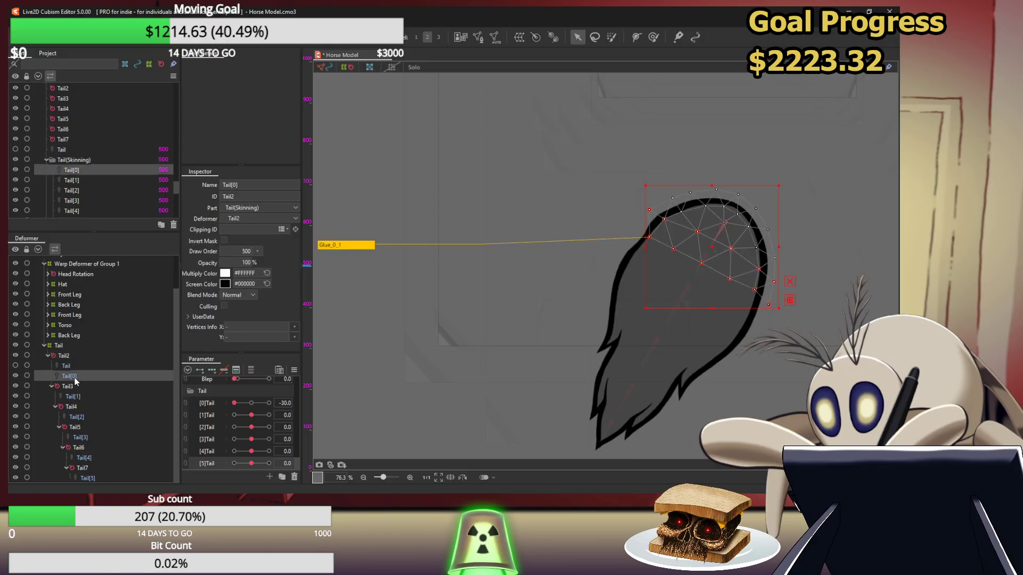
left_click(234, 415)
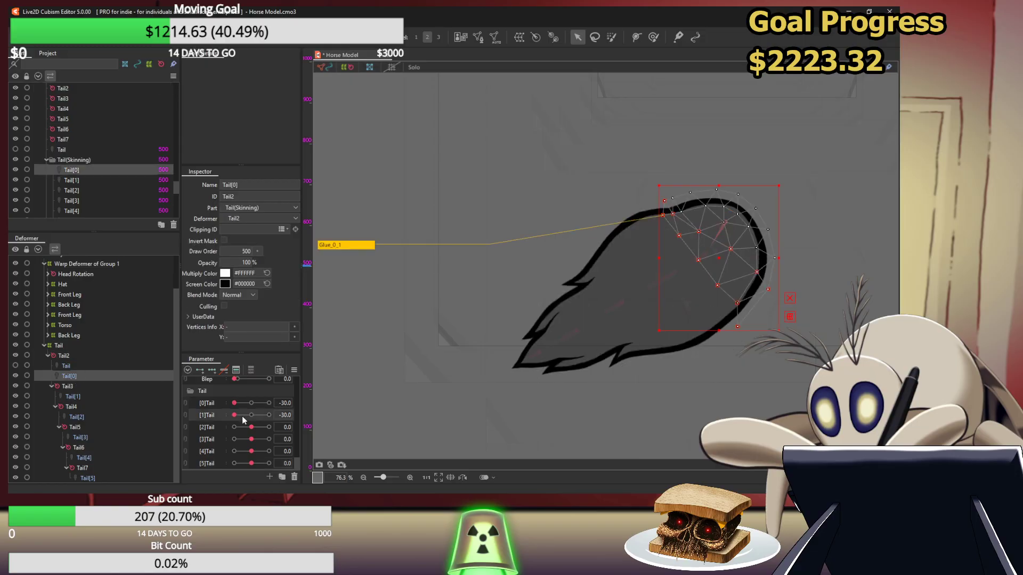
scroll(485, 217, "up", 4)
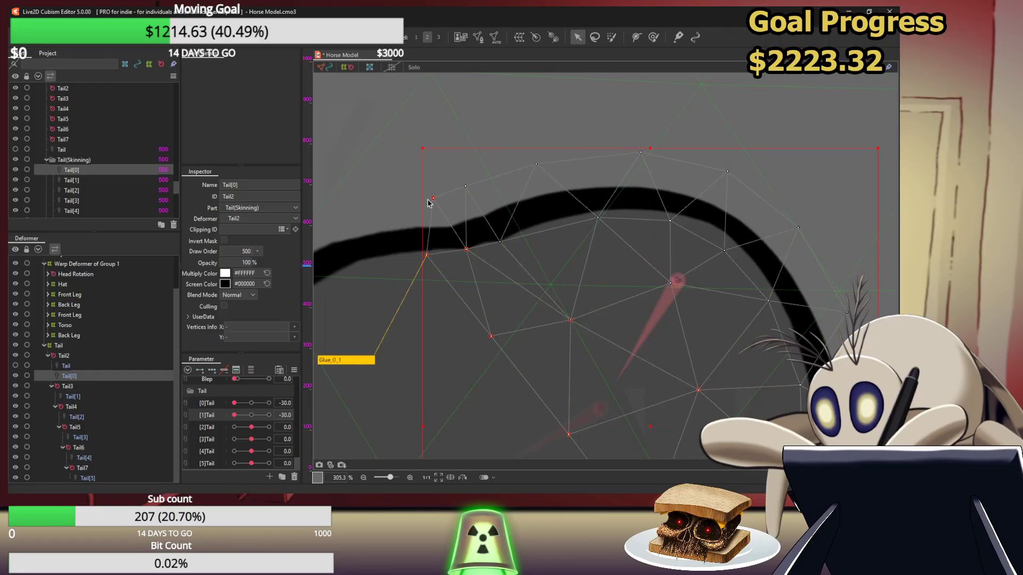
left_click_drag(434, 199, 421, 198)
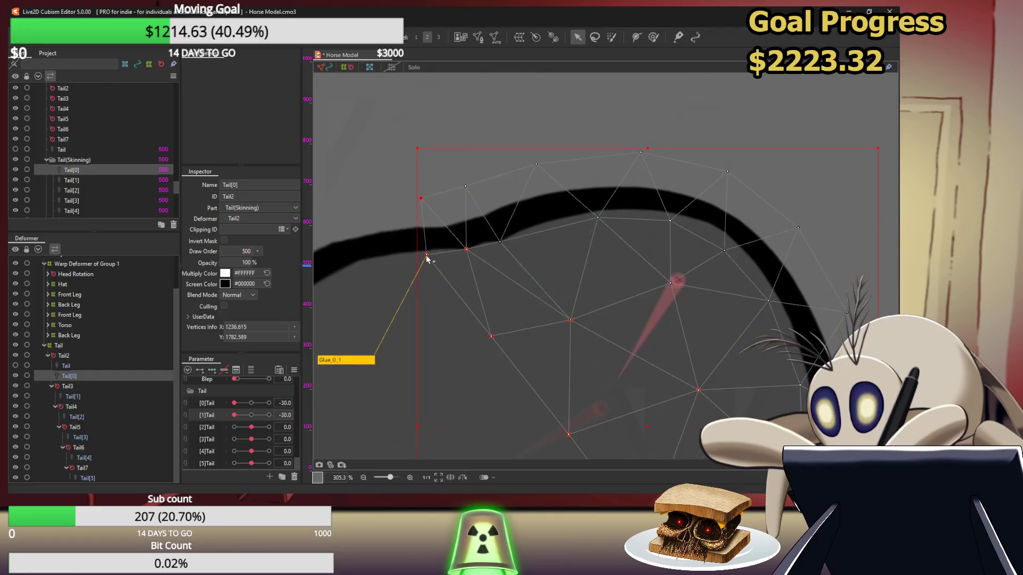
left_click_drag(427, 257, 422, 258)
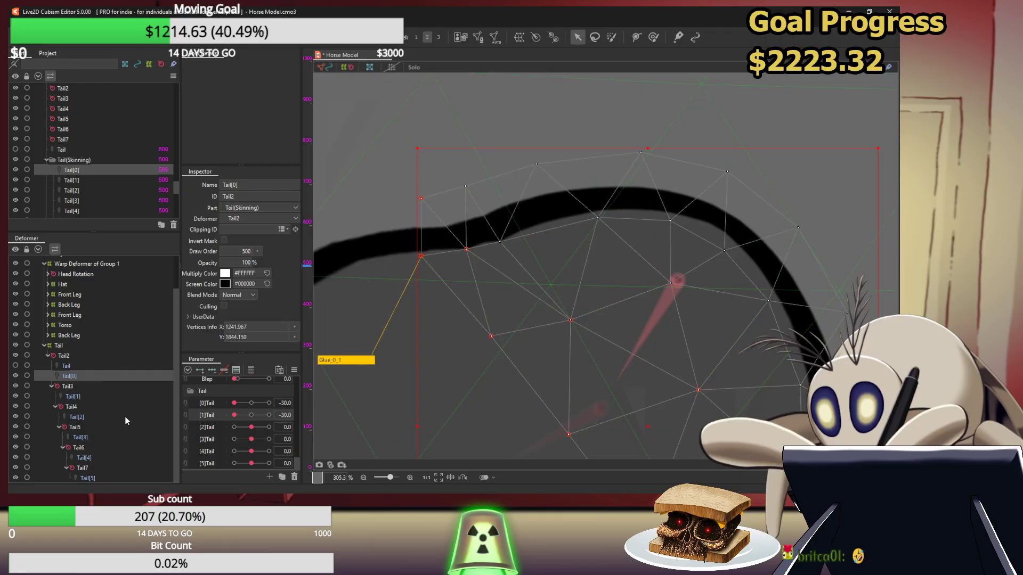
Check the Tail[1] and Tail[0] meshes at the Glue_0_1 seam, and reset [0]Tail and [1]Tail to 0
left_click(67, 386)
left_click(72, 397)
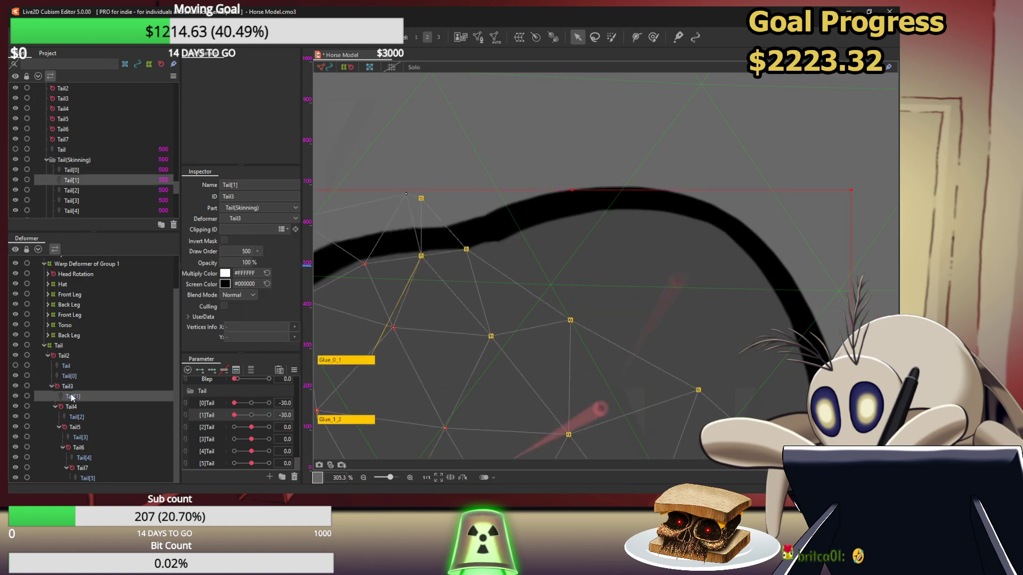
left_click(71, 407)
left_click(72, 397)
left_click(71, 368)
left_click(73, 377)
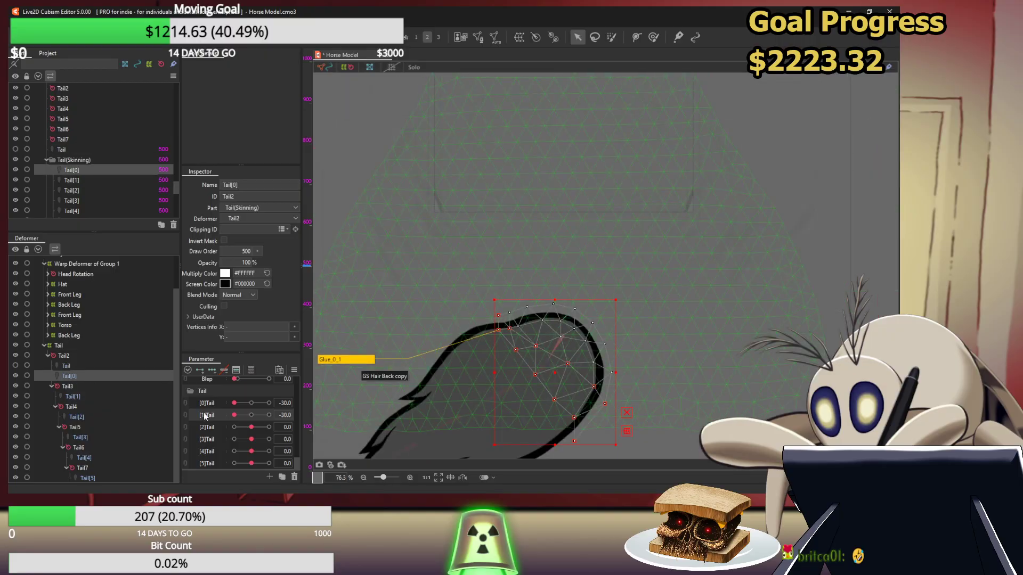
left_click(252, 415)
left_click(251, 403)
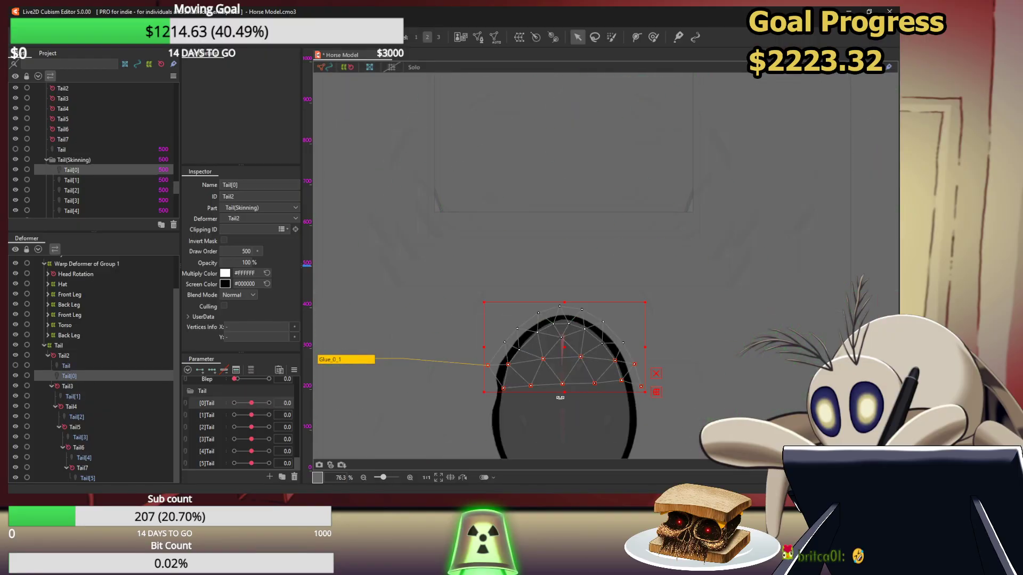
Undo the tail bend test poses and seam vertex edits back to the straight tail
key("ctrl+z")
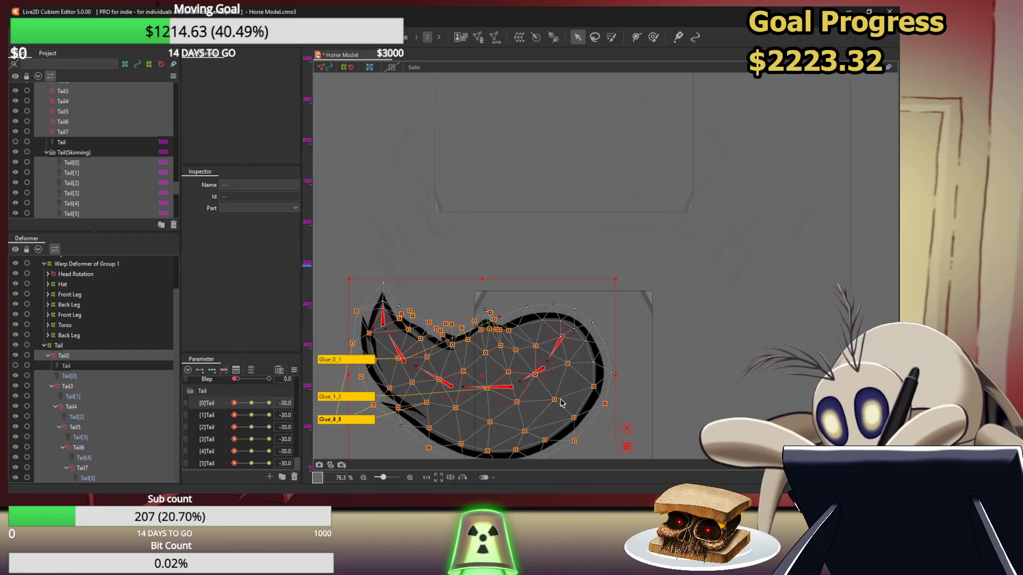
key("ctrl+z")
key("ctrl+z")
key("ctrl+z")
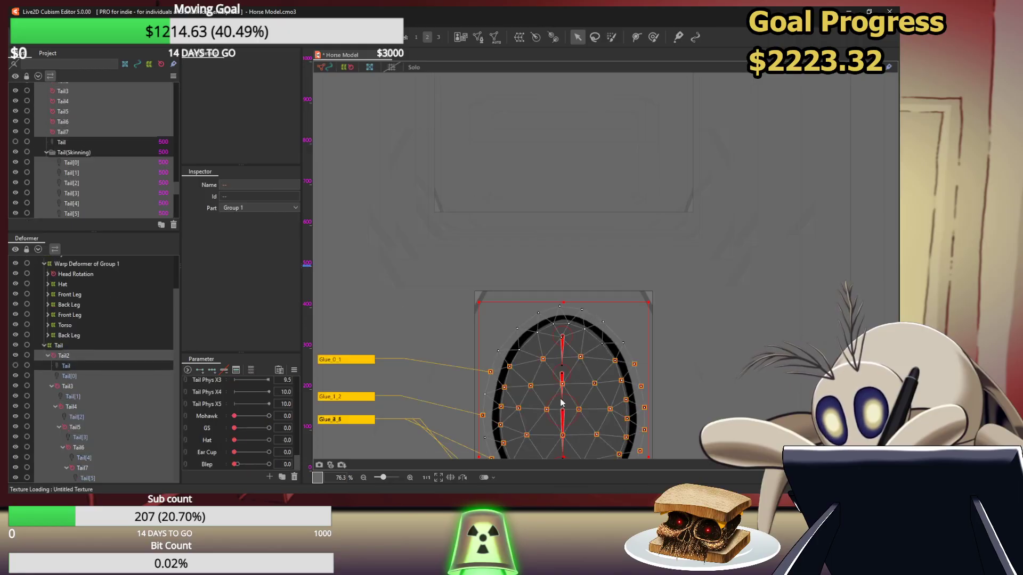
scroll(582, 421, "down", 5)
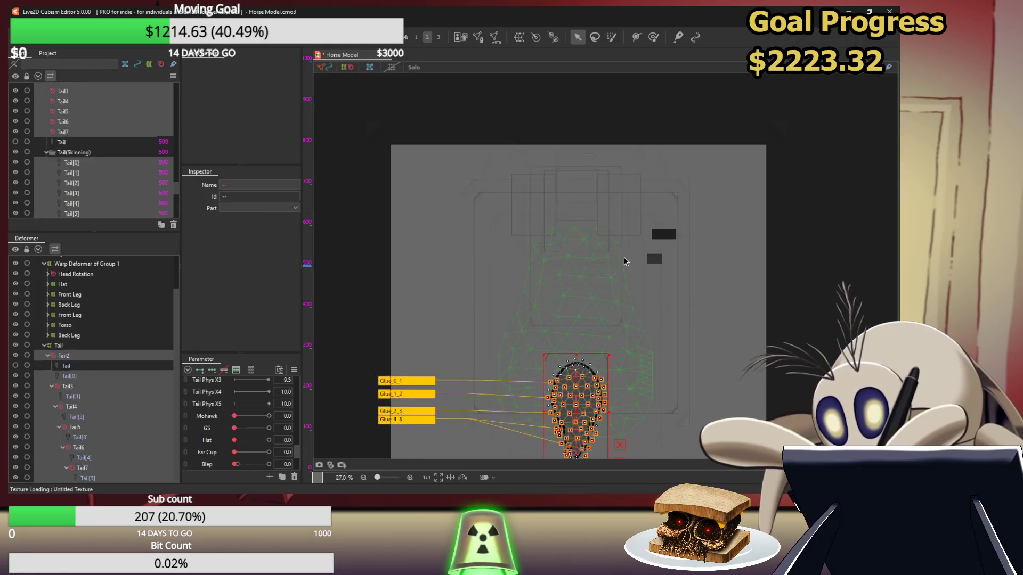
scroll(602, 289, "up", 5)
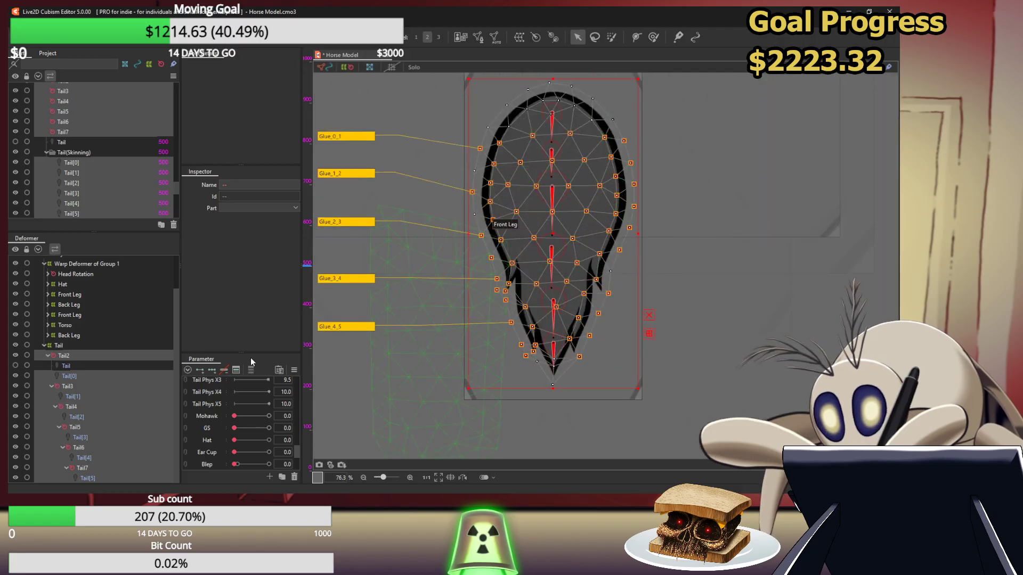
Add three keyforms to [1]Tail for Tail[0], set it to -30, and try moving the vertices at the Glue_0_1 seam
left_click(72, 376)
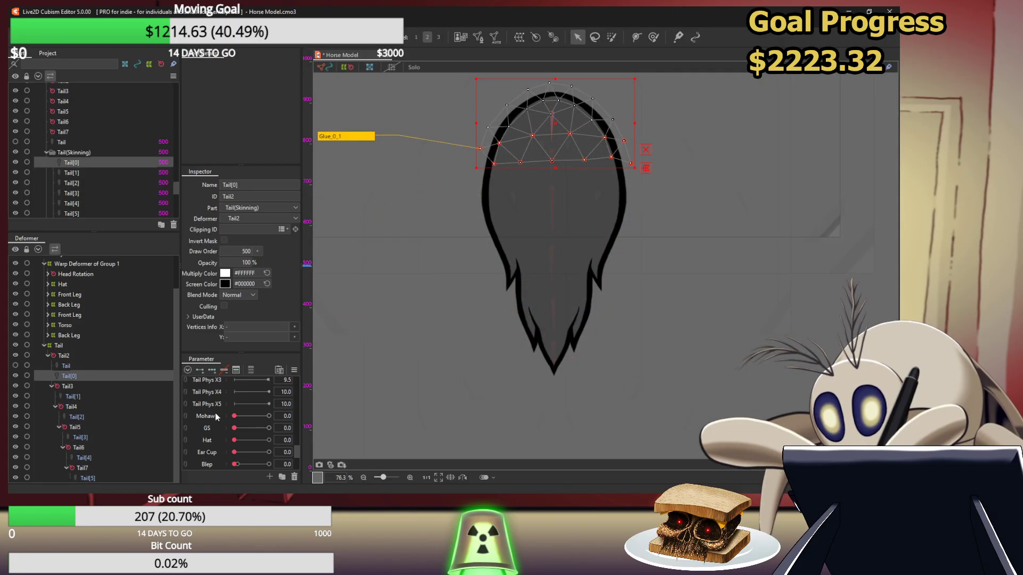
scroll(225, 452, "down", 3)
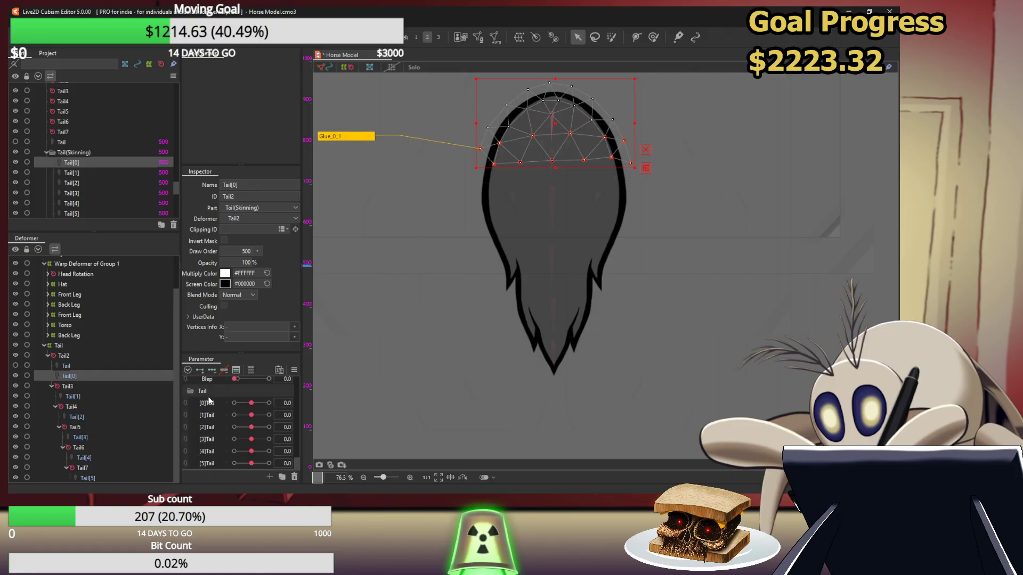
left_click(217, 414)
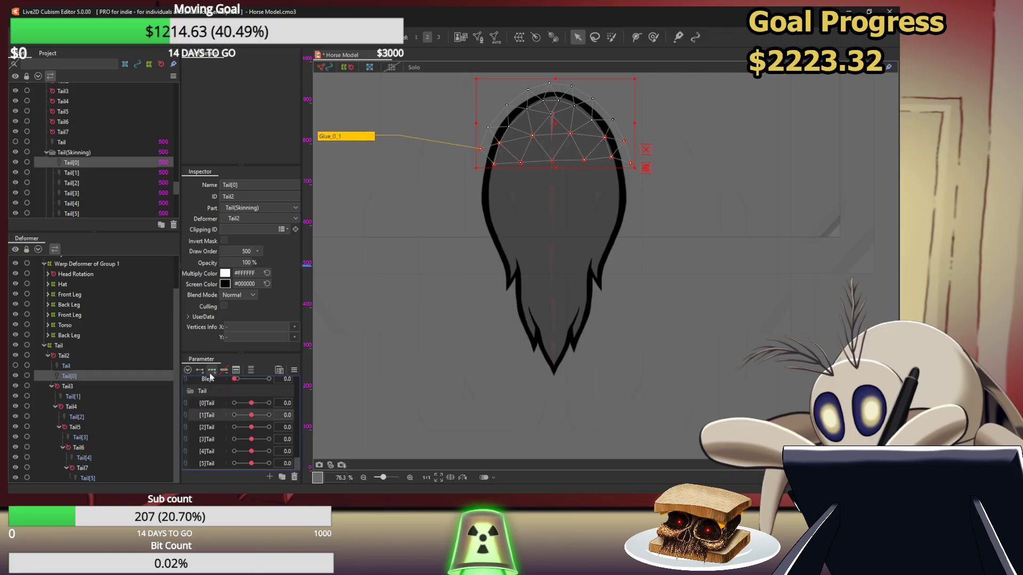
left_click(212, 370)
left_click_drag(251, 415, 161, 410)
scroll(458, 107, "up", 6)
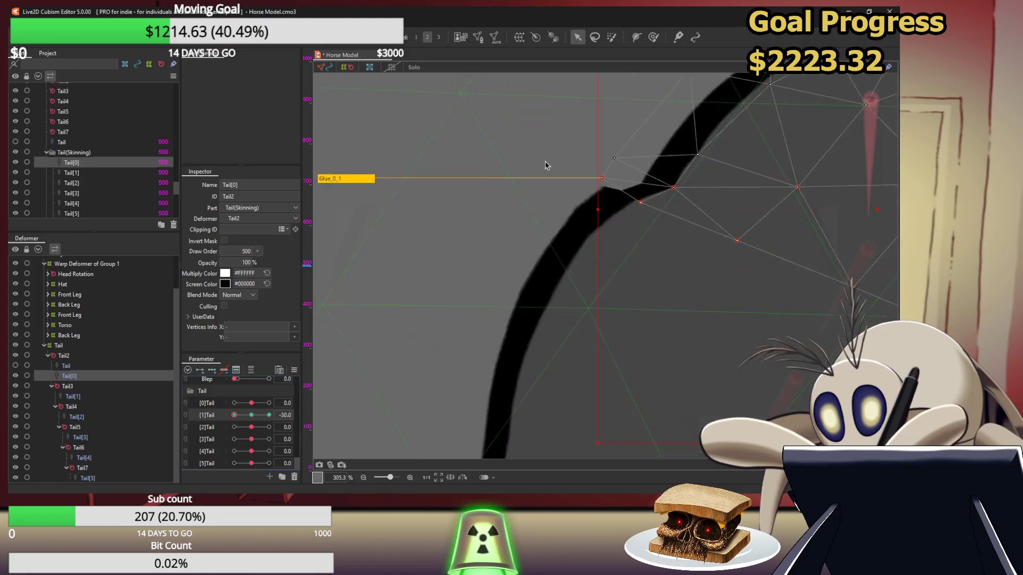
left_click_drag(601, 178, 637, 293)
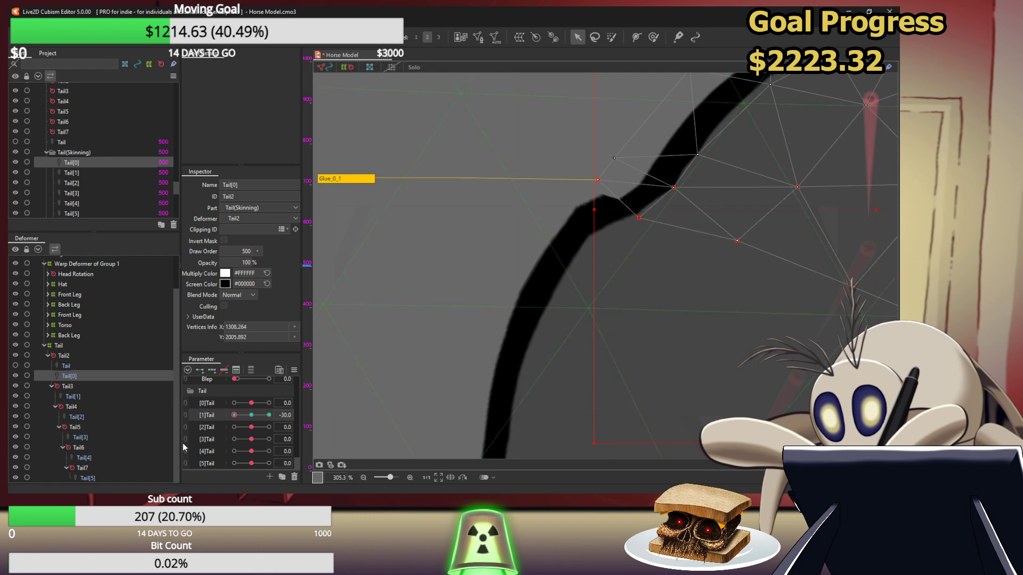
Try smoothing the inner bend by moving the Tail[1] outline vertices beside the Glue_0_1 seam
left_click(73, 397)
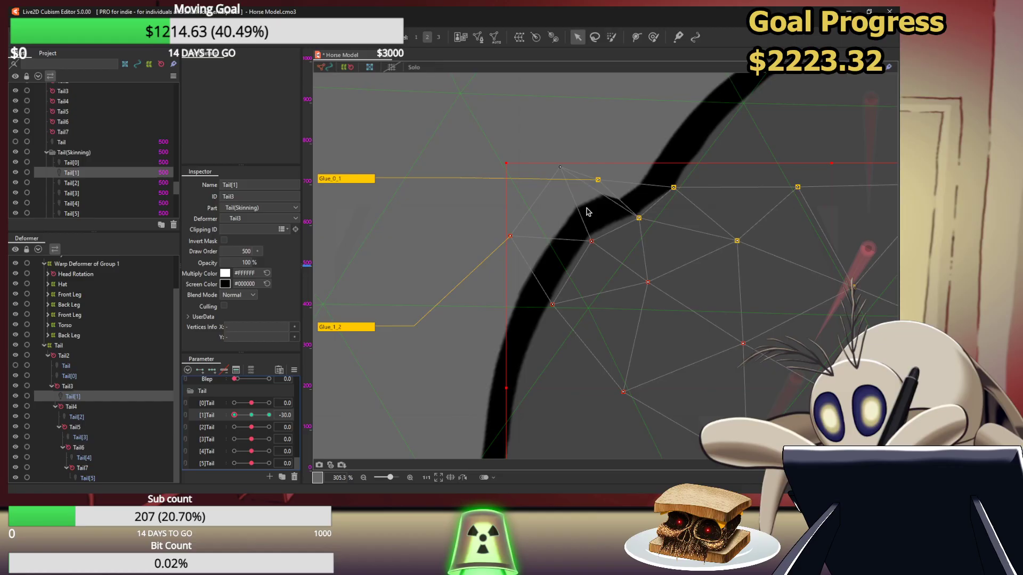
left_click_drag(558, 167, 549, 207)
mouse_move(591, 242)
left_mouse_down()
mouse_move(586, 260)
mouse_move(589, 251)
left_mouse_up()
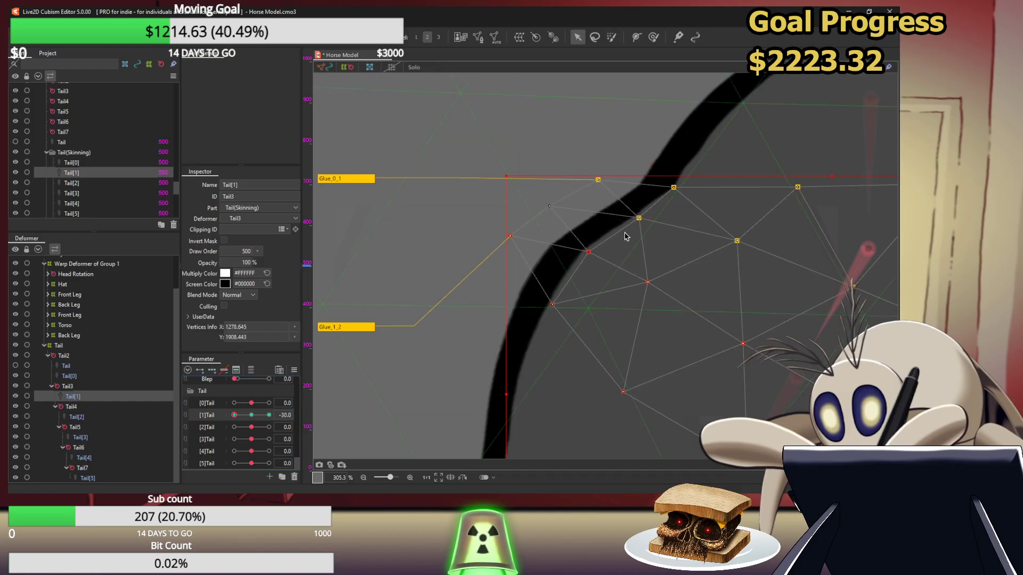
mouse_move(639, 222)
left_mouse_down()
mouse_move(642, 234)
mouse_move(638, 226)
left_mouse_up()
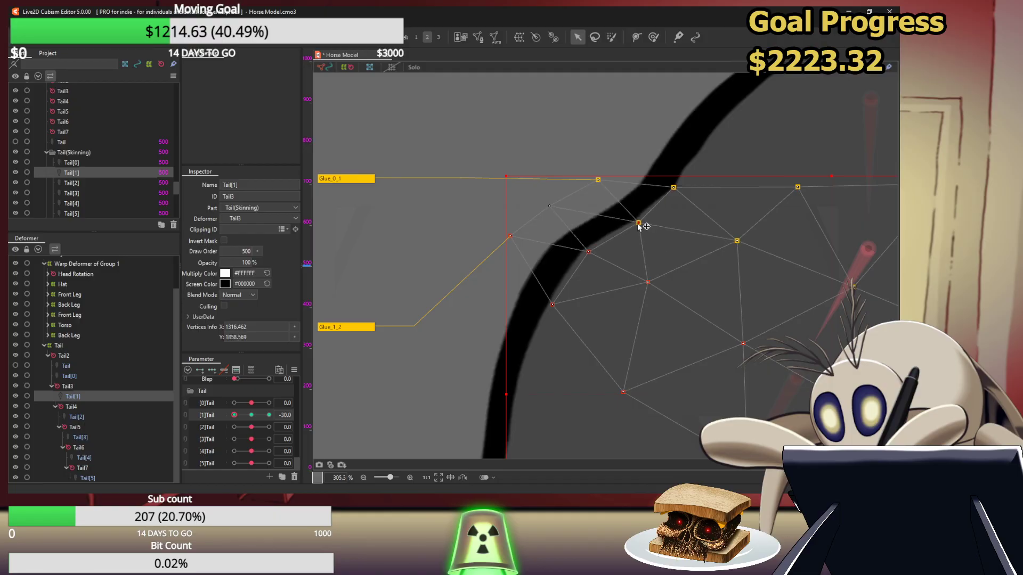
scroll(639, 227, "down", 5)
left_click_drag(581, 263, 580, 262)
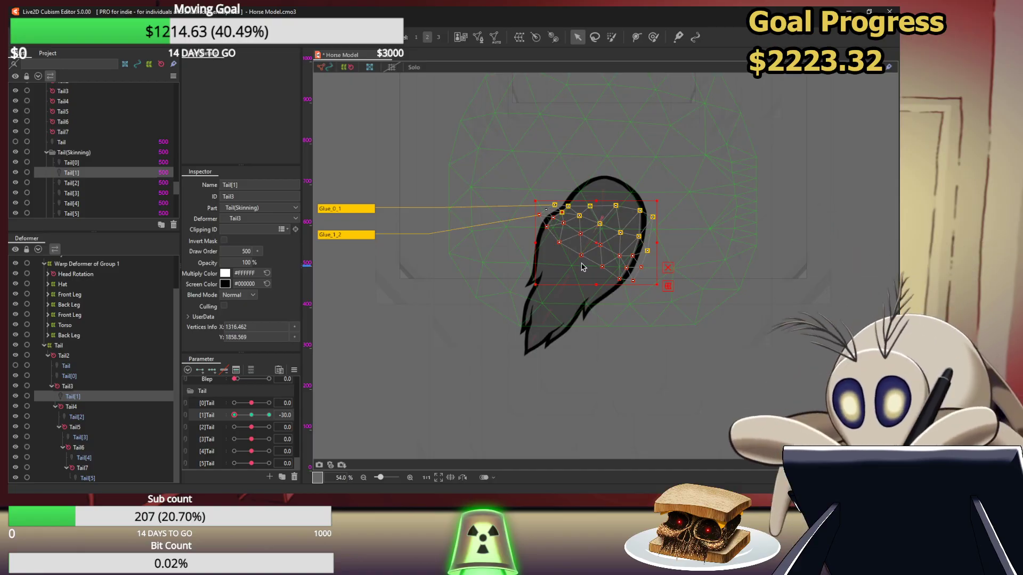
Undo the seam vertex edits, the generated Tail parameters and the skinning, back to the single Tail mesh
key("ctrl+z")
key("ctrl+z")
key("ctrl+z")
key("ctrl+z")
key("ctrl+z")
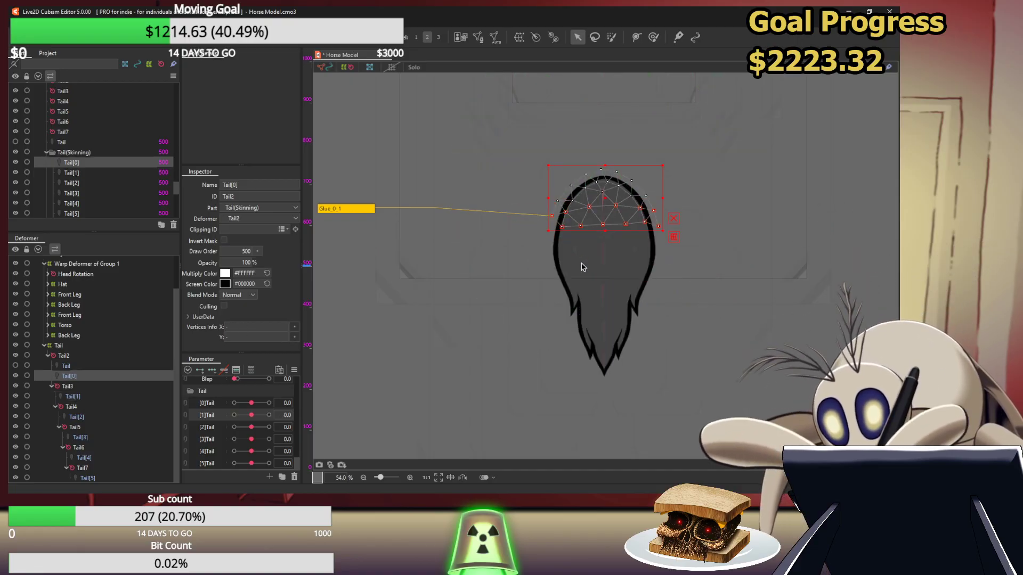
scroll(615, 212, "up", 8)
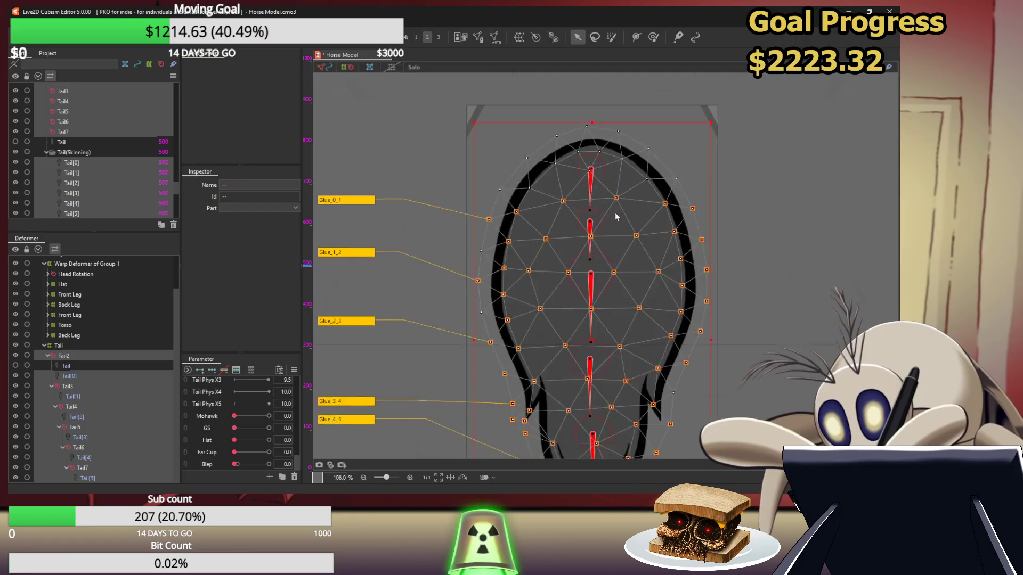
scroll(475, 243, "down", 8)
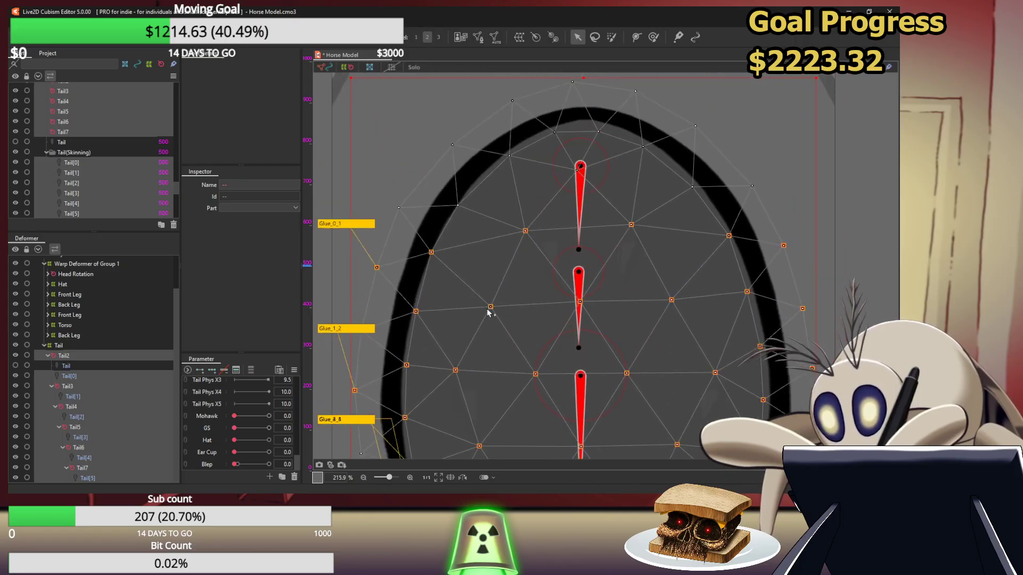
scroll(486, 317, "up", 2)
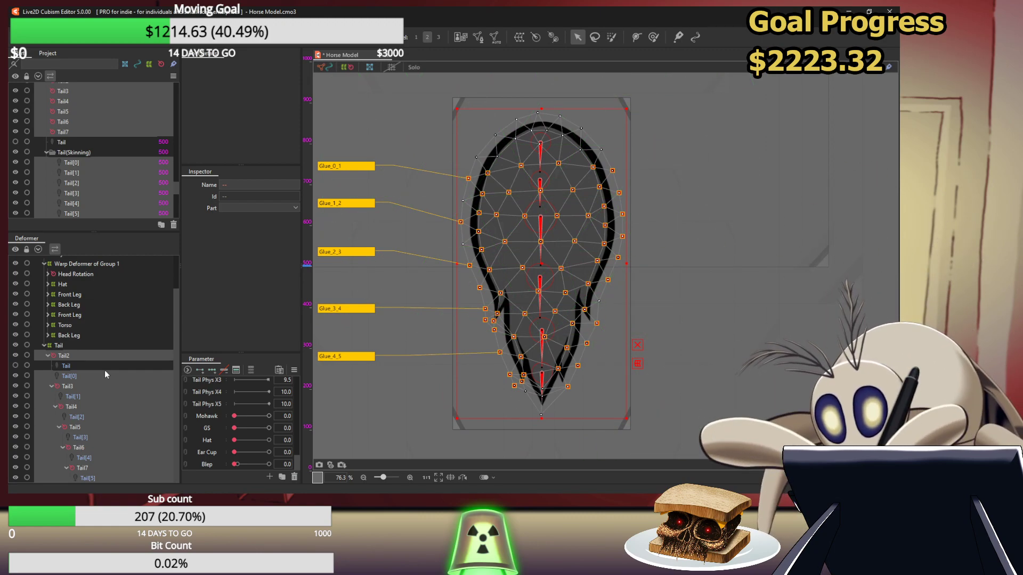
key("ctrl+z")
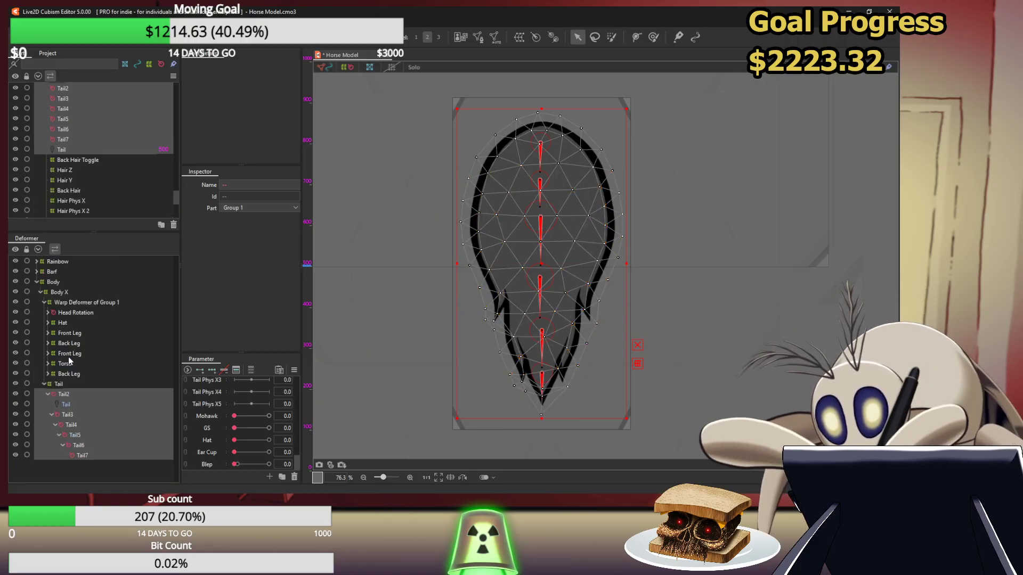
Delete the unused parameters Tail Phys X through Tail Phys X5
scroll(224, 435, "up", 3)
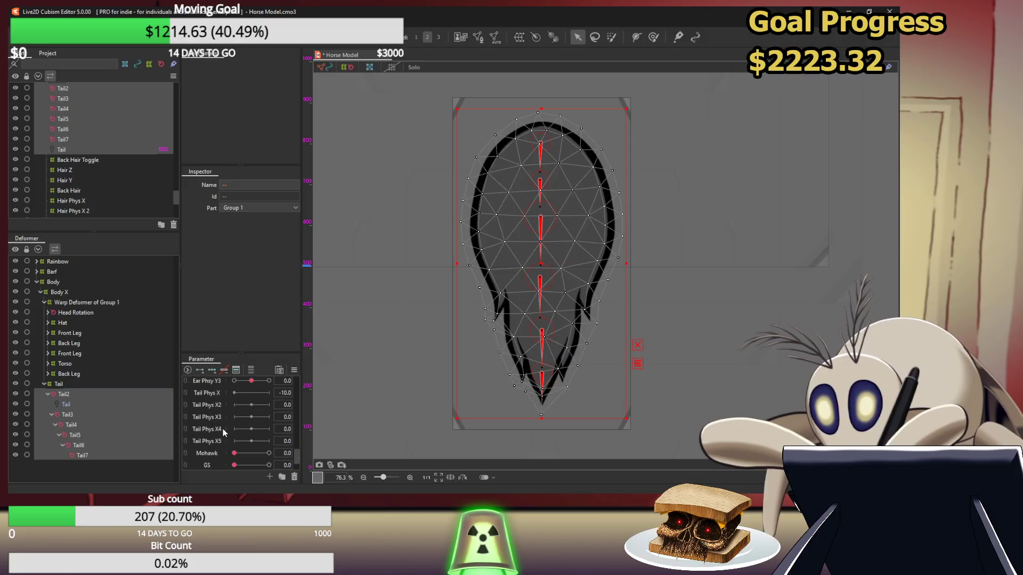
left_click(211, 392)
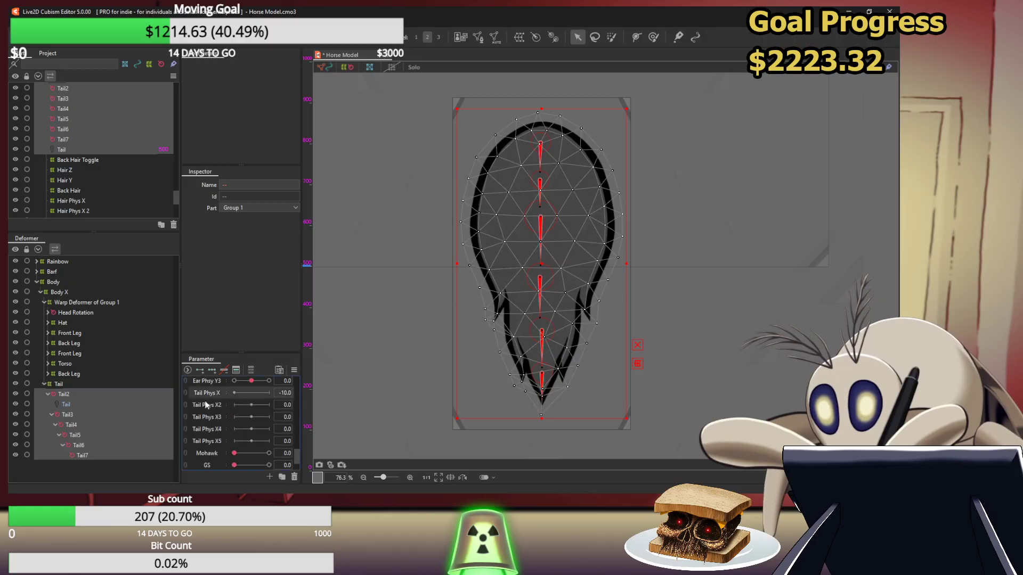
left_click(206, 442, "shift")
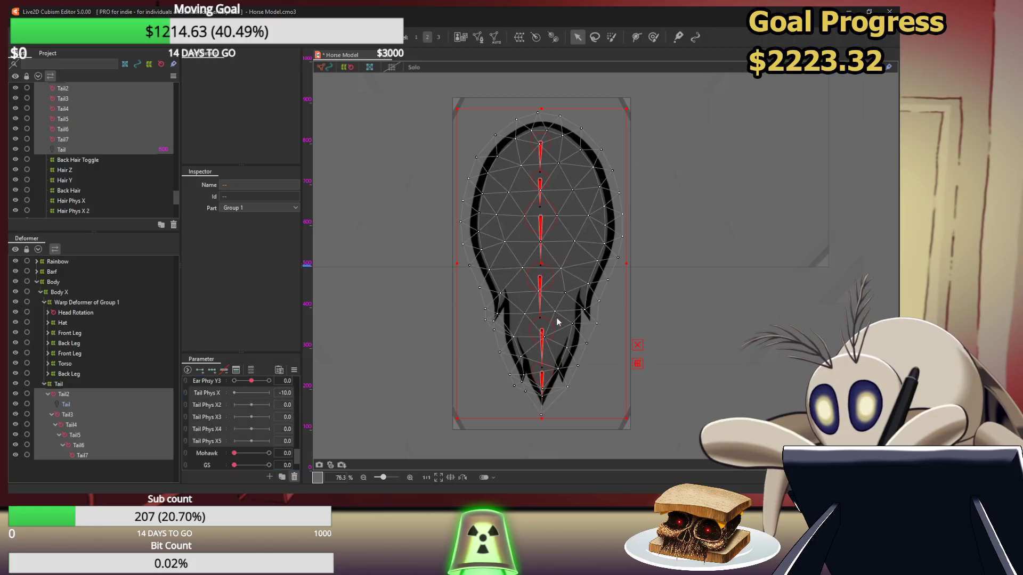
key("Delete")
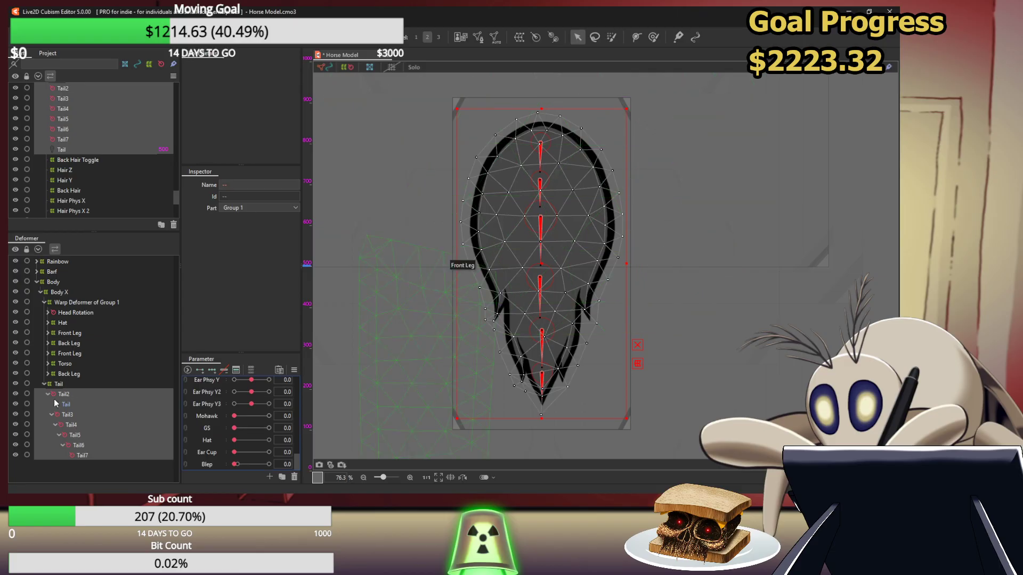
Regenerate the Tail art mesh with a much denser automatic mesh, comparing it with the version hugging the outline more closely
left_click(64, 398)
left_click(68, 405)
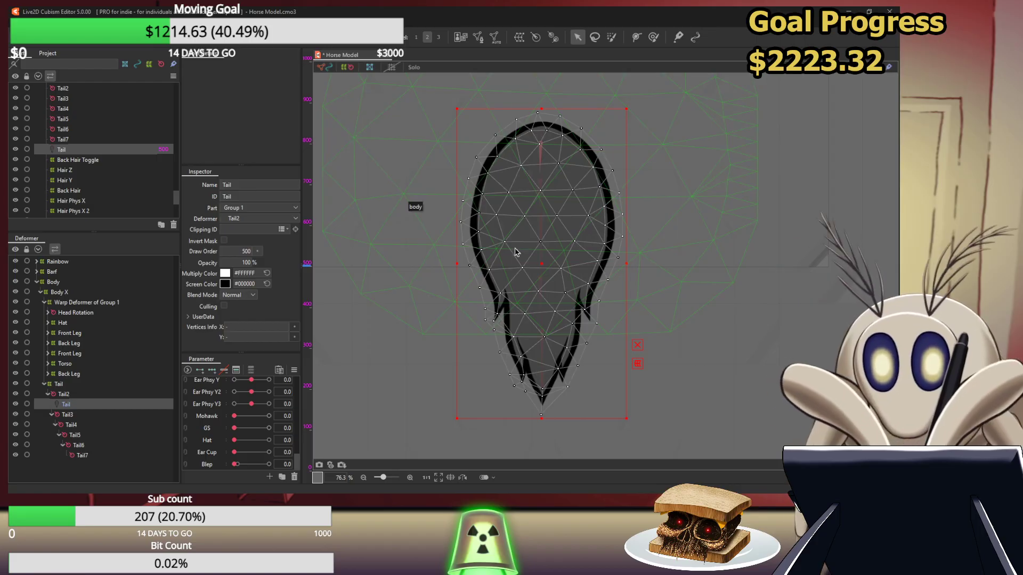
left_click(188, 122)
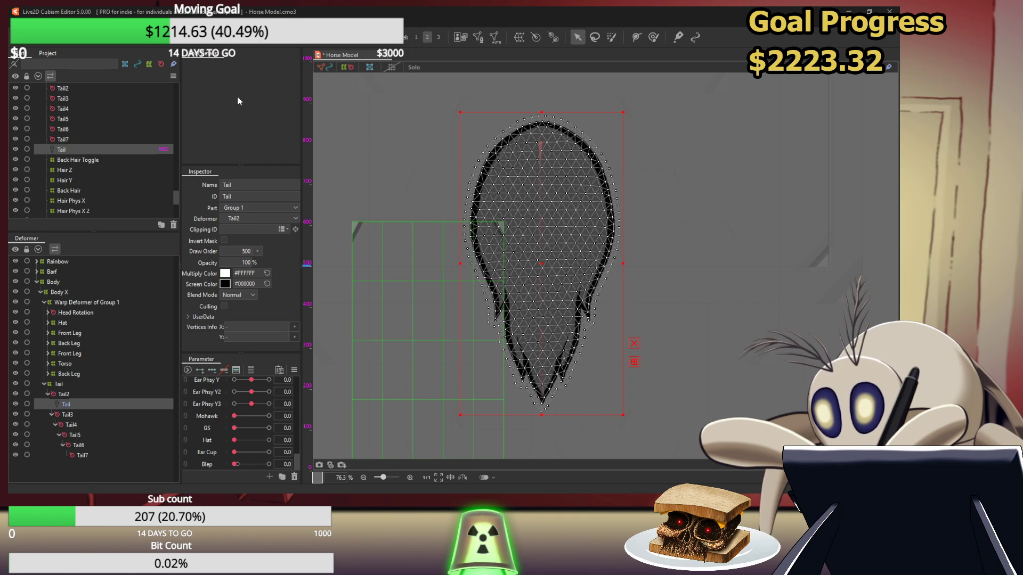
key("ctrl+z")
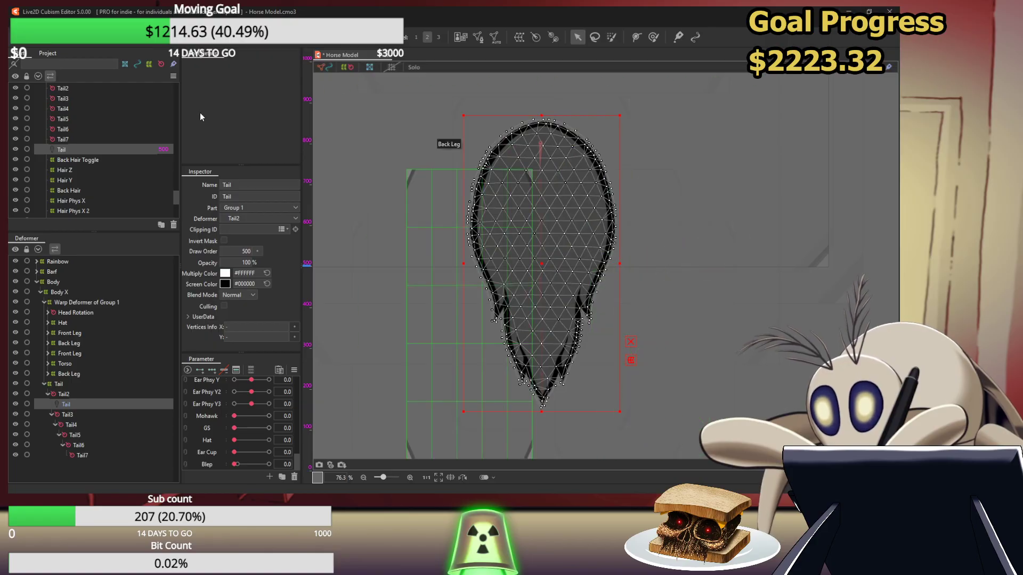
key("ctrl+y")
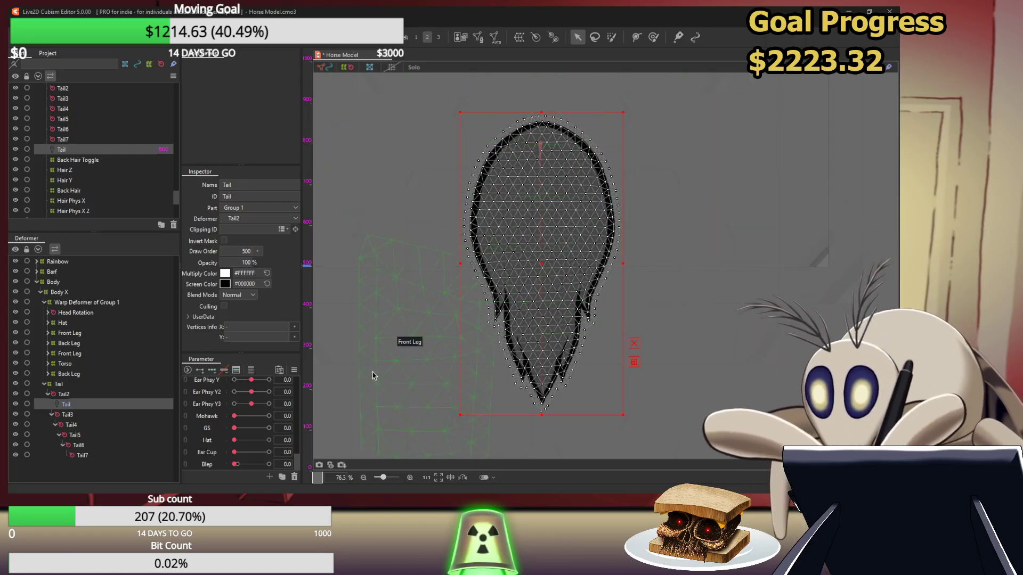
Skin the dense Tail art mesh to the rotation deformers Tail2 through Tail7
left_click(136, 394)
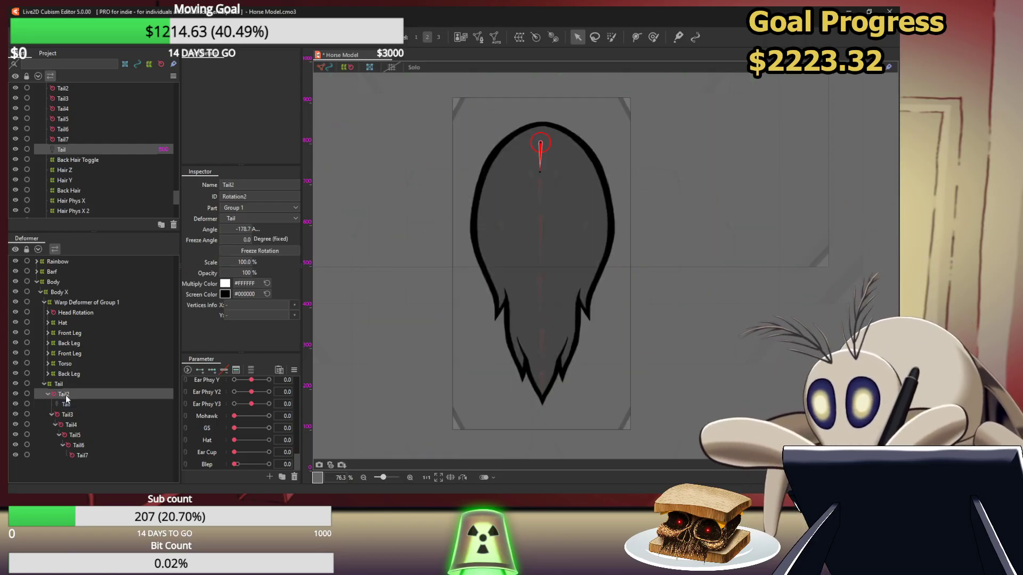
left_click(85, 460, "shift")
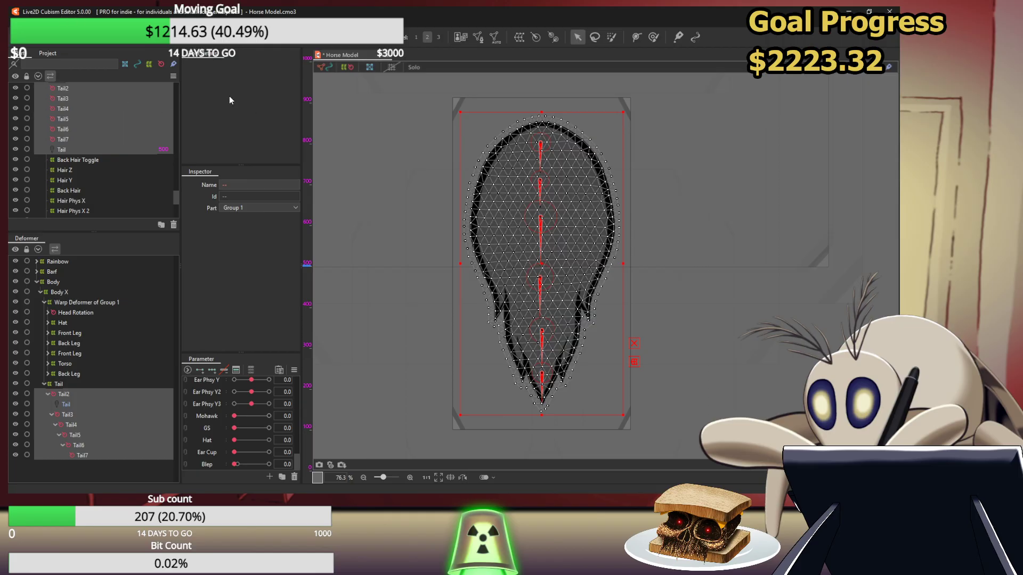
left_click(515, 251)
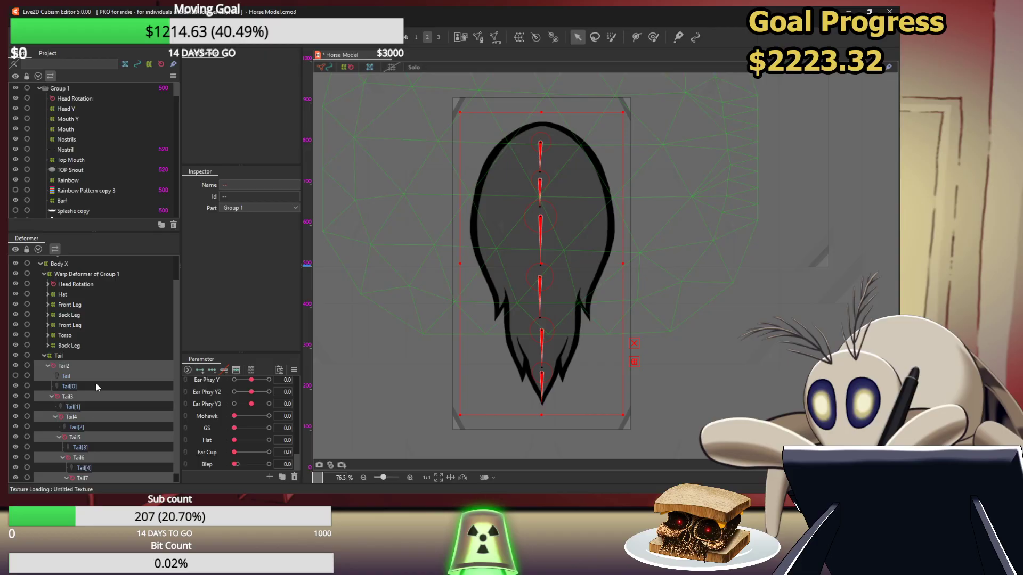
Generate rotation deformer parameters for Tail2 through Tail7 and skinned pieces Tail[0] through Tail[5], excluding the original Tail mesh
scroll(90, 404, "down", 1)
left_click(69, 356)
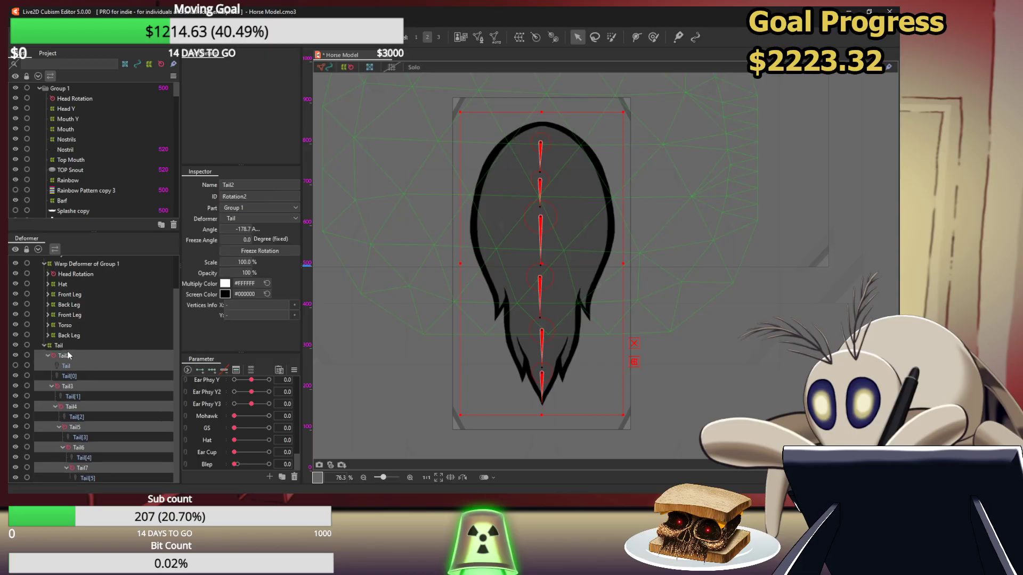
left_click(88, 477, "shift")
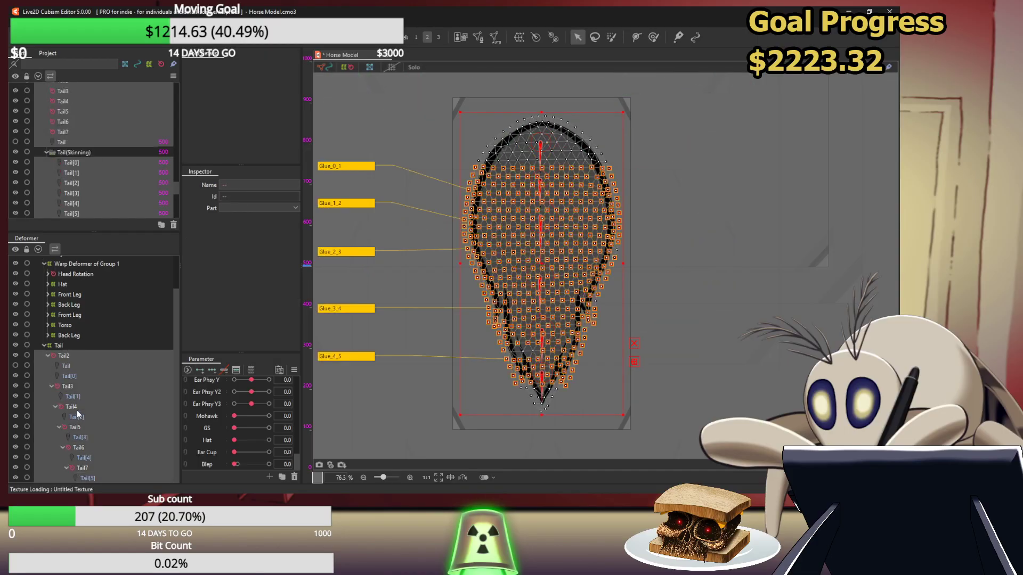
left_click(69, 365, "ctrl")
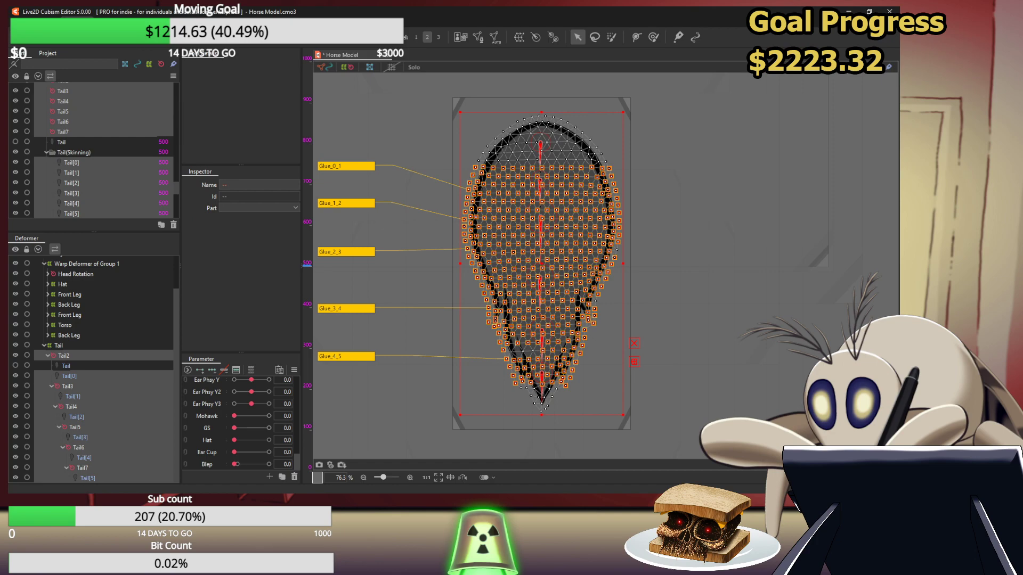
left_click(77, 22)
mouse_move(105, 98)
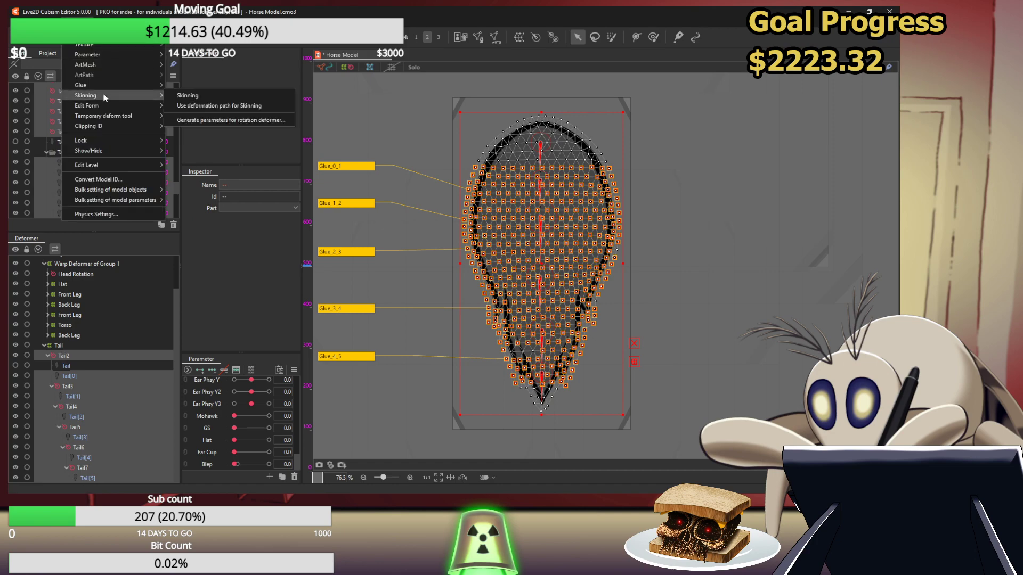
left_click(226, 119)
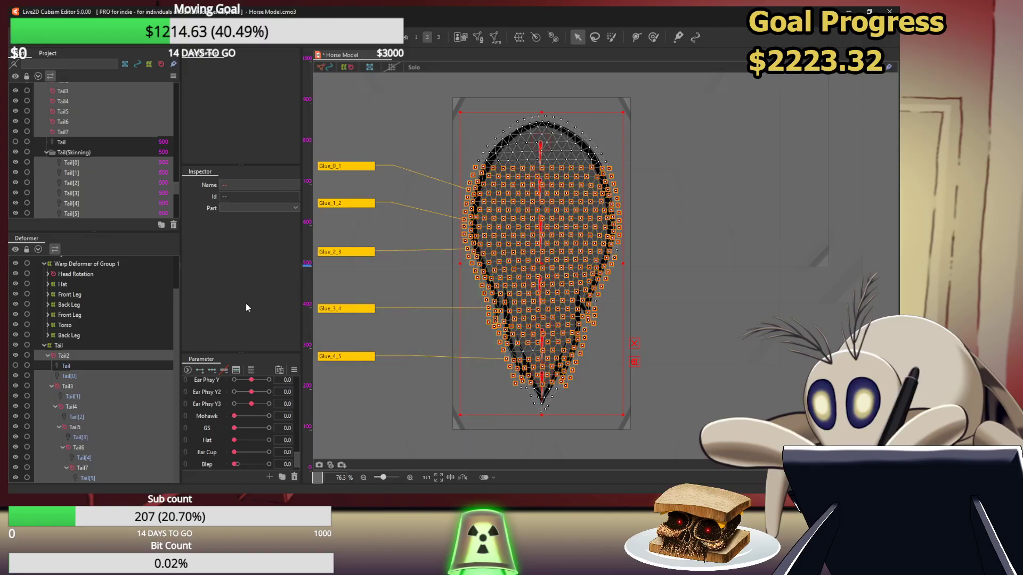
Bend the whole tail by setting the parameters [0]Tail2 through [5]Tail2 to -30
scroll(222, 447, "down", 1)
left_click(191, 464)
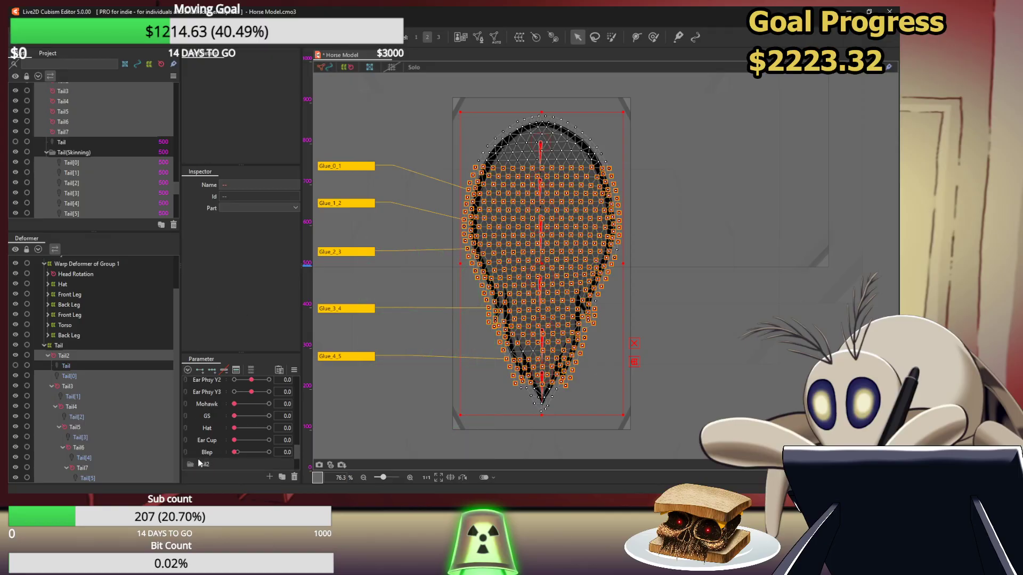
scroll(231, 434, "down", 6)
left_click(233, 403)
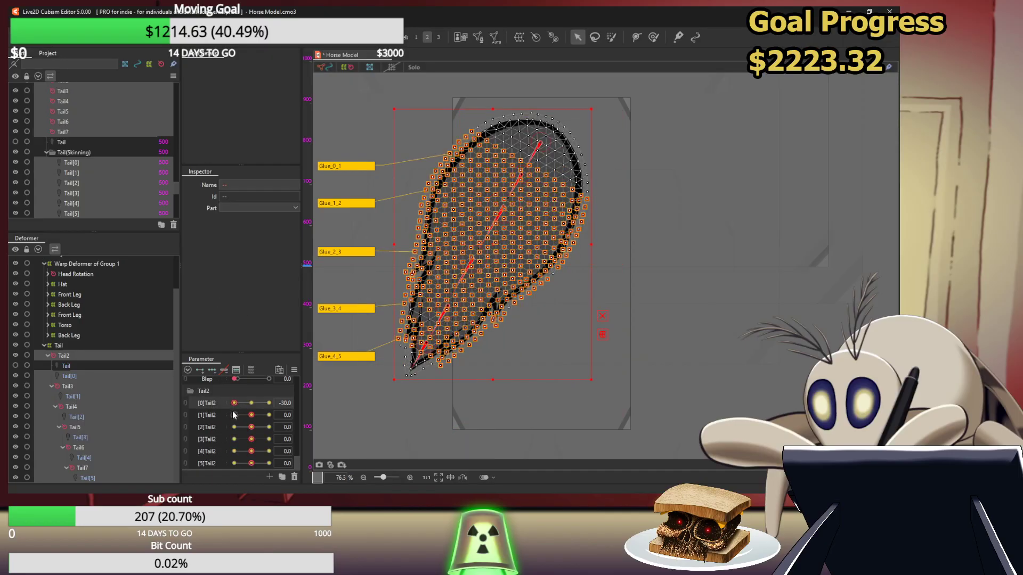
left_click(234, 415)
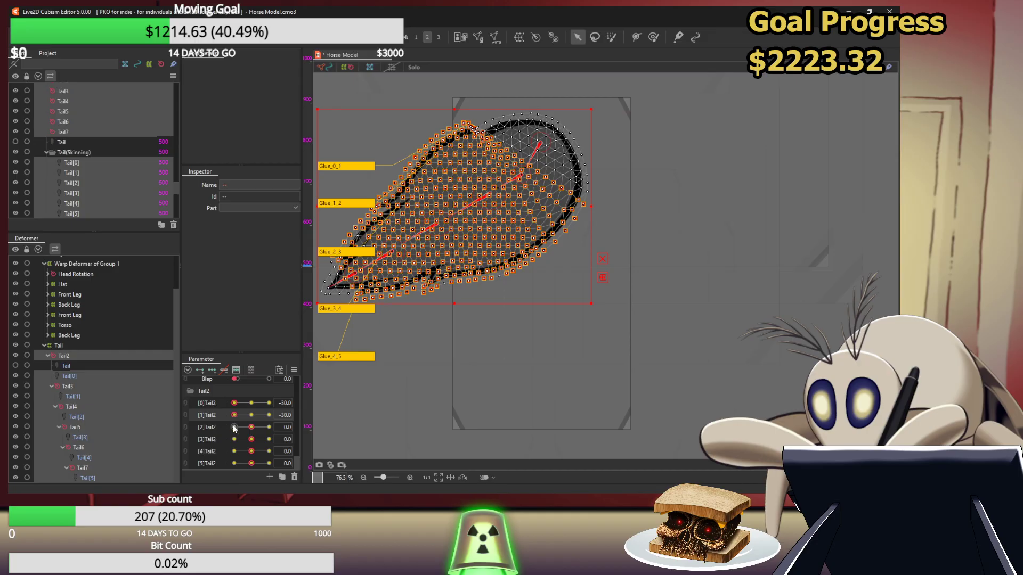
left_click(234, 428)
left_click(234, 439)
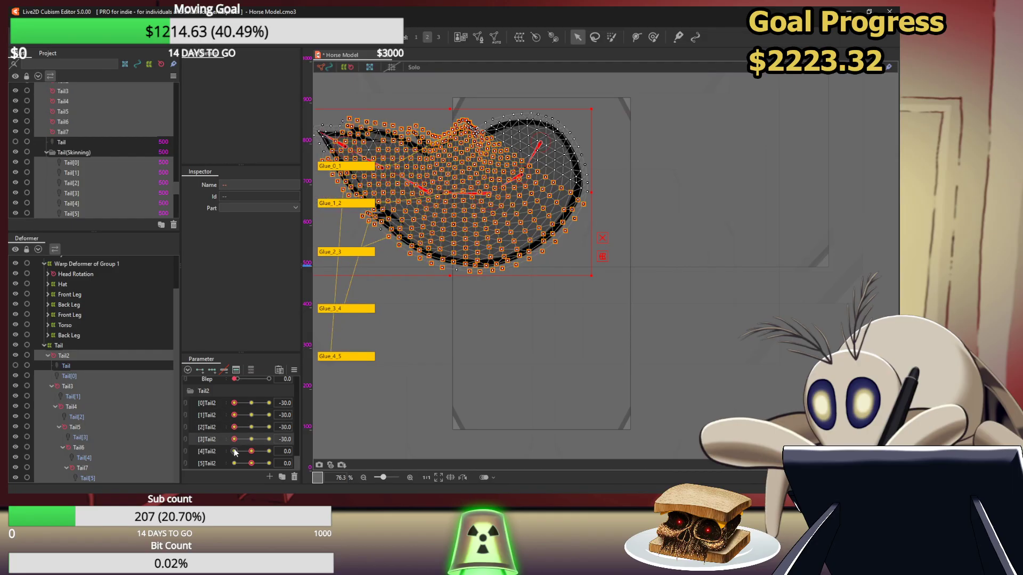
left_click(234, 451)
left_click(234, 463)
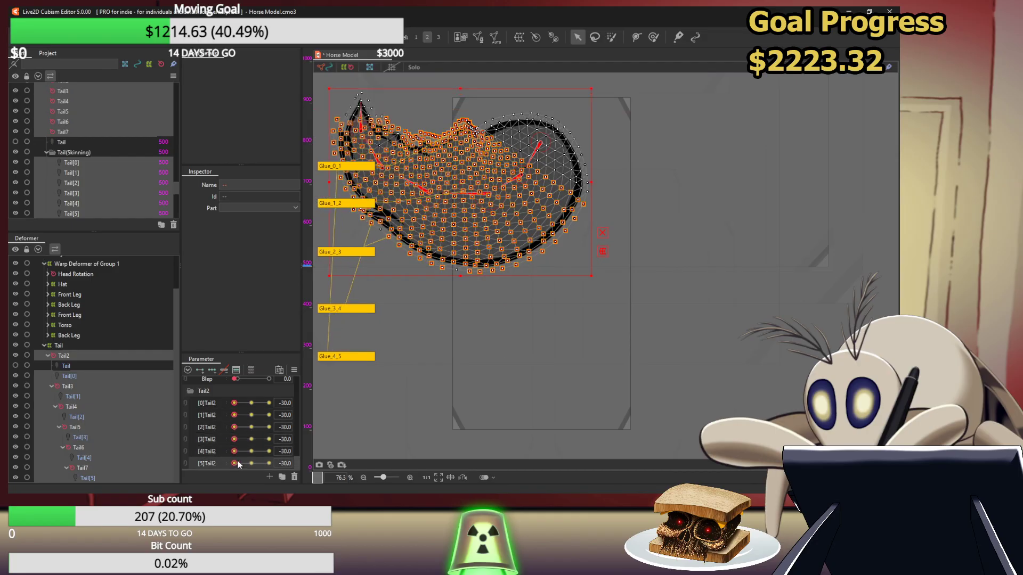
Check Tail[0] at the Glue_0_1 seam, then reset [2]Tail2 through [5]Tail2 to 0, leaving [0]Tail2 and [1]Tail2 at -30
left_click(725, 337)
scroll(443, 146, "up", 10)
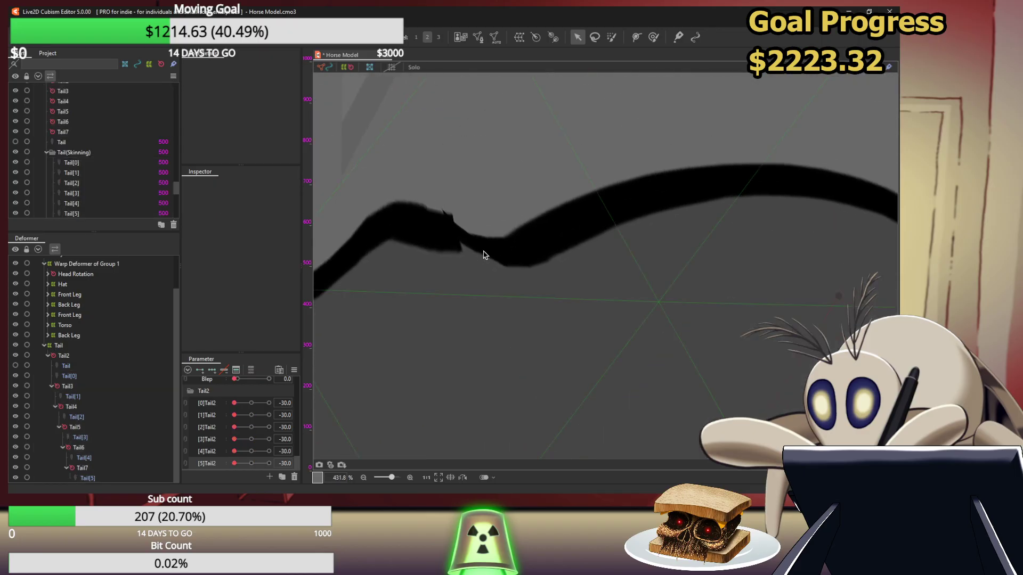
left_click(490, 251)
left_click(69, 387)
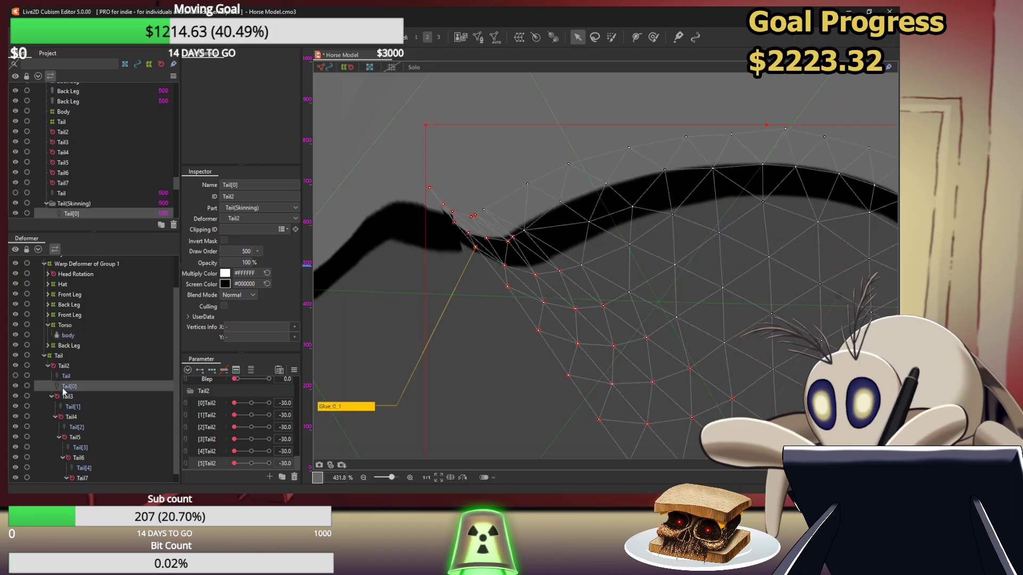
scroll(472, 200, "up", 8)
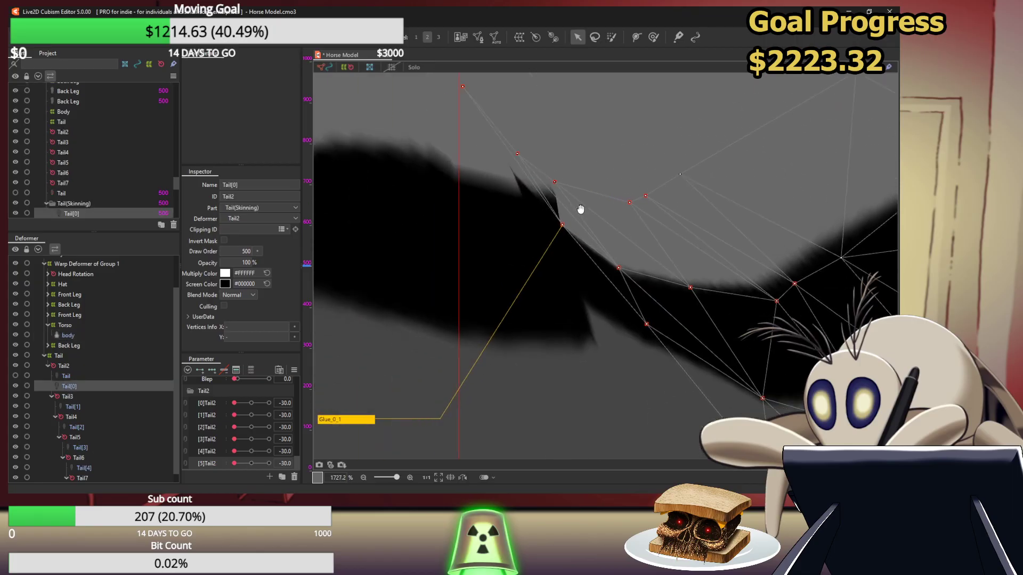
scroll(586, 212, "down", 6)
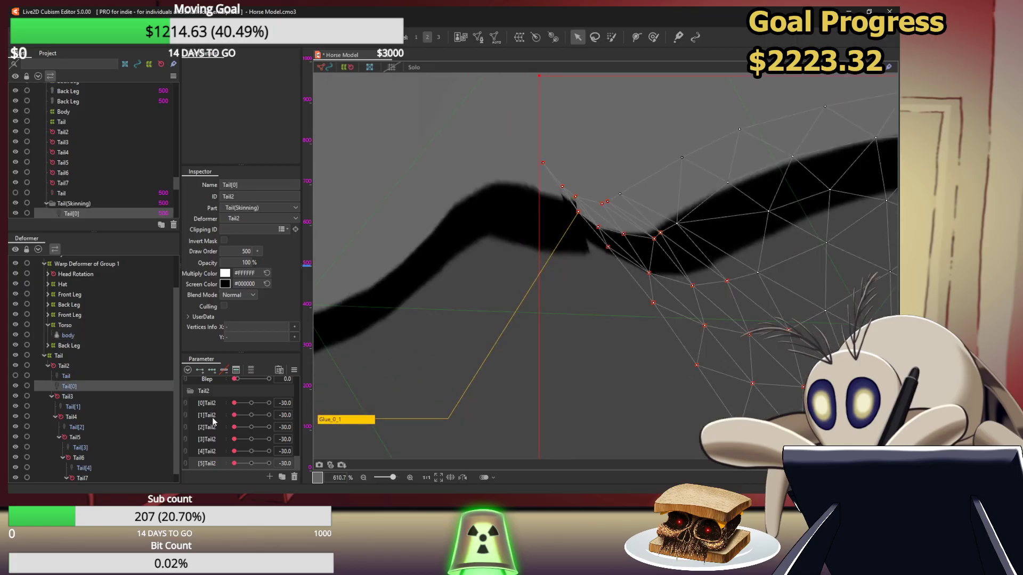
left_click(251, 427)
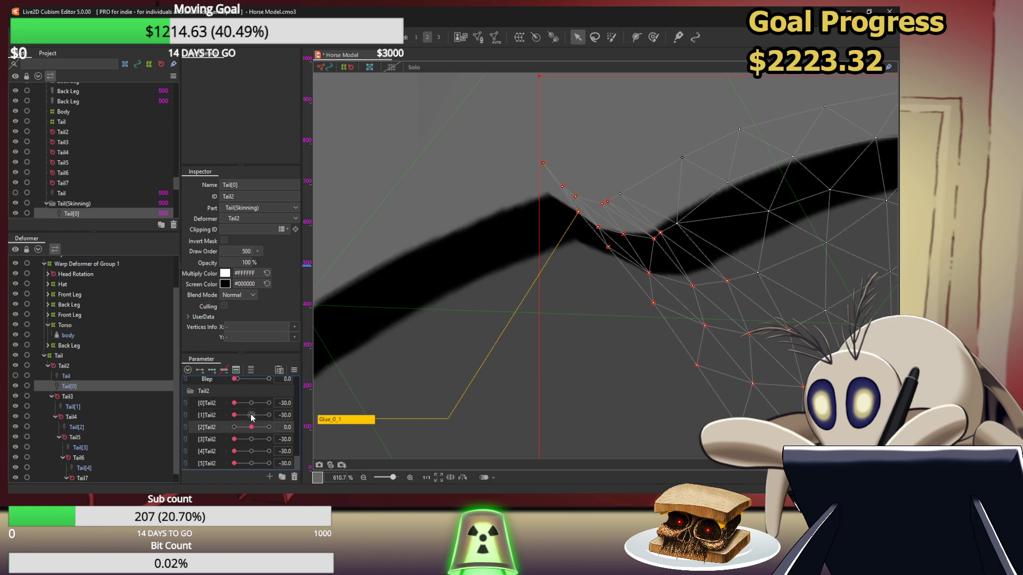
left_click(251, 415)
left_click(234, 414)
left_click(235, 426)
left_click(251, 426)
left_click(251, 439)
left_click(251, 451)
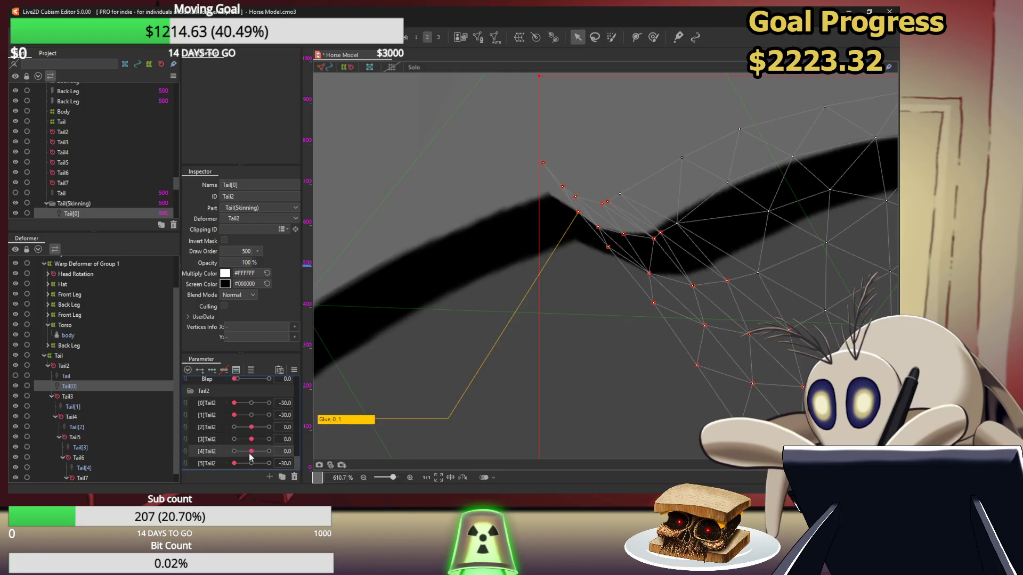
left_click(251, 463)
Smooth the inner bend of Tail[0] and Tail[1] around the Glue_0_1 seam with the deform brush at the [1]Tail2 -30 key
scroll(614, 323, "down", 6)
left_click_drag(613, 323, 552, 187)
scroll(548, 170, "up", 1)
scroll(549, 195, "up", 6)
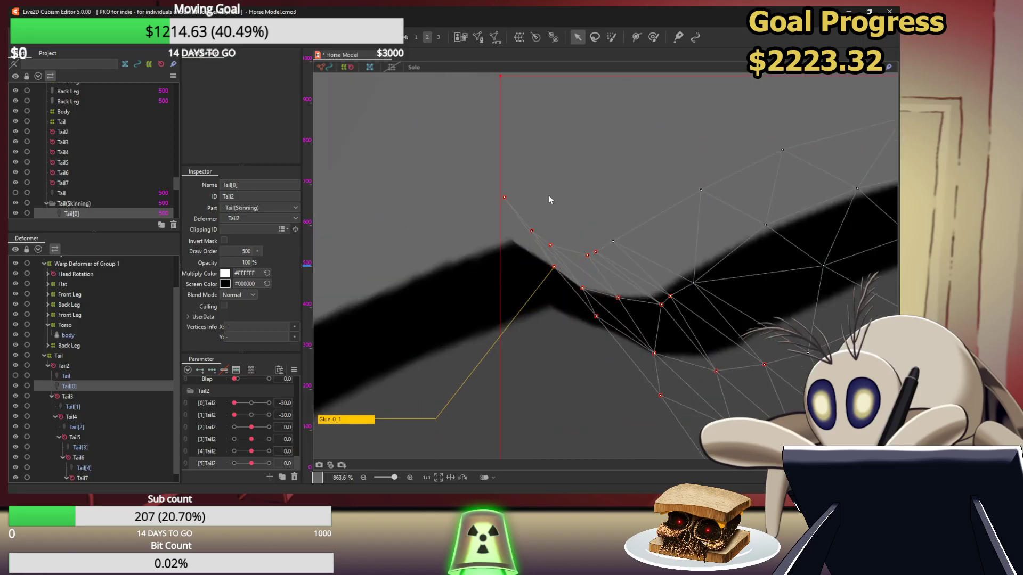
left_click(74, 409, "ctrl")
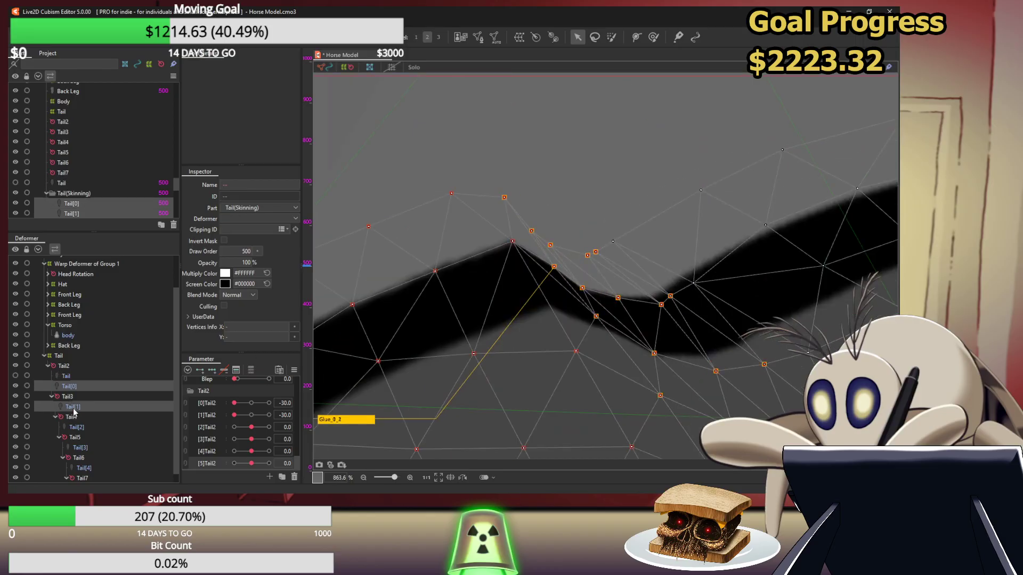
left_click(210, 414)
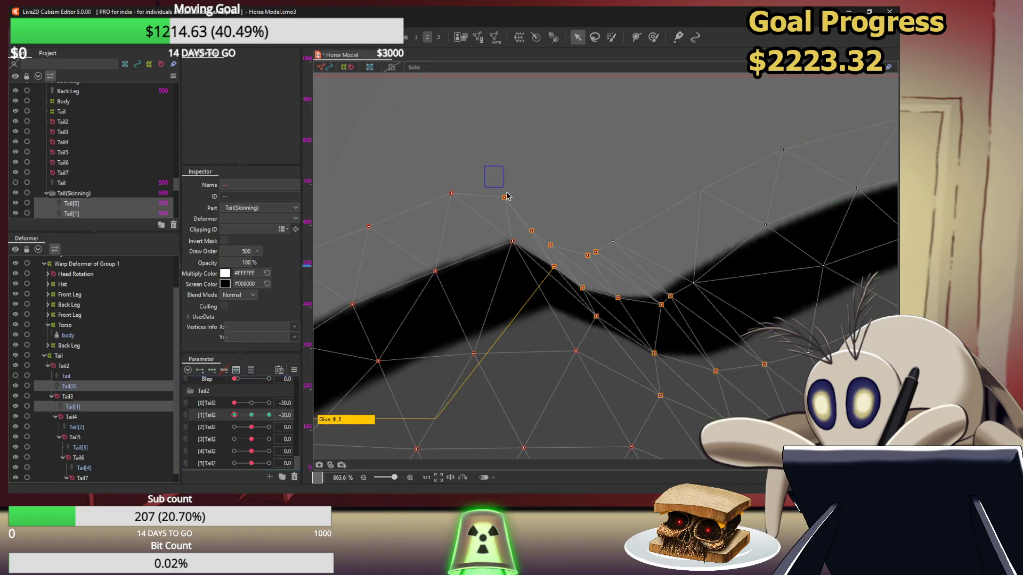
left_click_drag(507, 197, 536, 224)
left_click(653, 37)
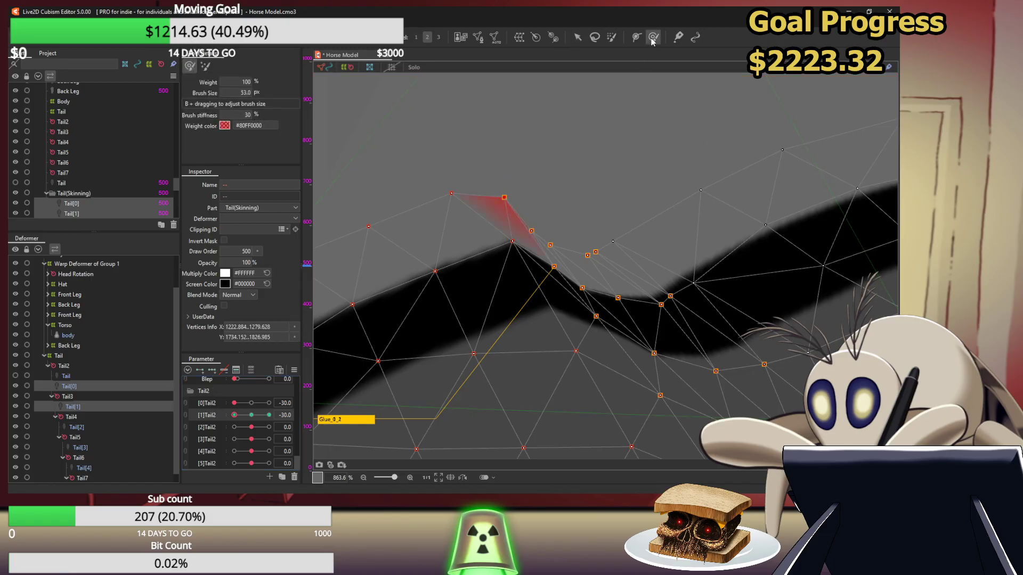
mouse_move(542, 244)
left_mouse_down()
mouse_move(544, 262)
mouse_move(560, 261)
left_mouse_up()
left_click_drag(474, 320, 457, 358)
mouse_move(453, 244)
left_mouse_down()
mouse_move(446, 272)
mouse_move(415, 255)
mouse_move(424, 258)
left_mouse_up()
left_click_drag(643, 371, 614, 393)
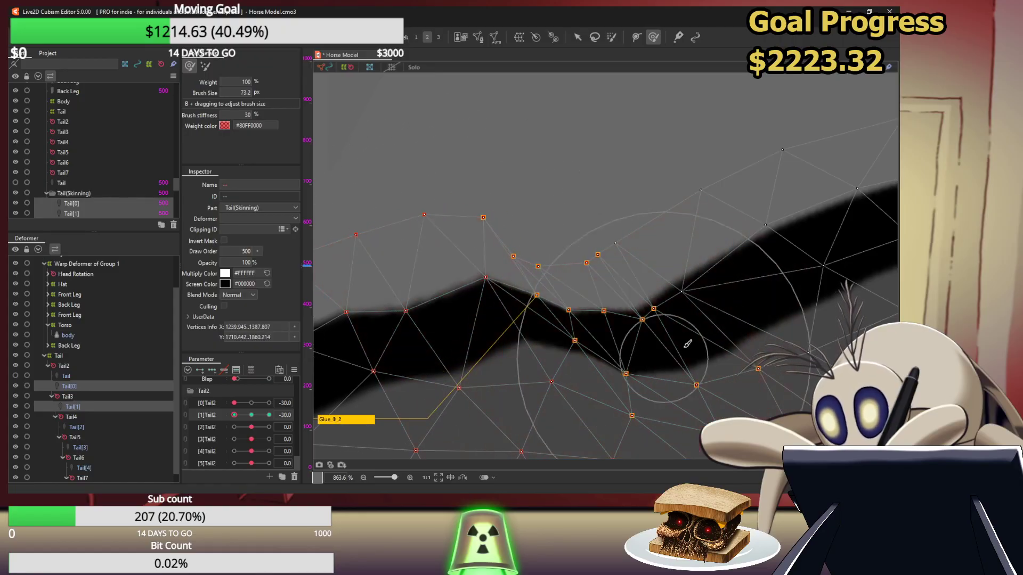
left_click_drag(713, 263, 760, 227)
left_click_drag(675, 291, 704, 253)
left_click_drag(651, 408, 650, 398)
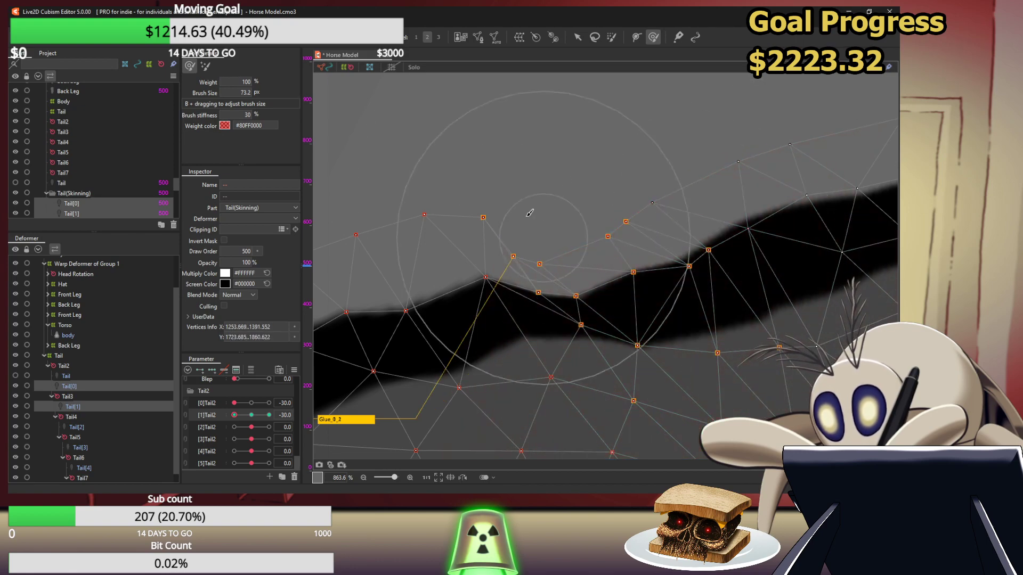
Move individual vertices along both edges of the black outline on the Tail[0] side of the seam to even out its curve
left_click(577, 37)
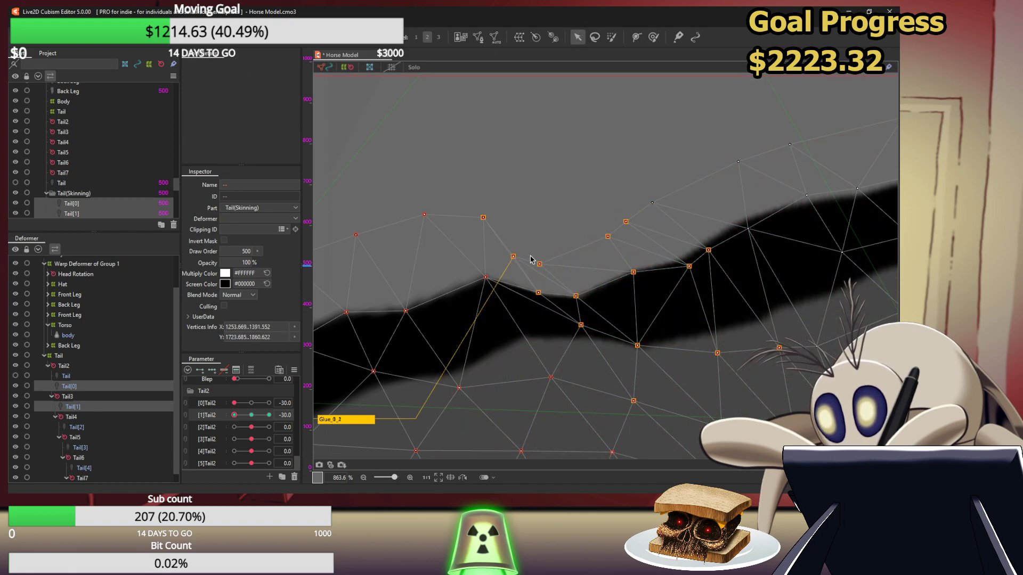
left_click_drag(547, 241, 695, 168)
left_click_drag(689, 266, 709, 249)
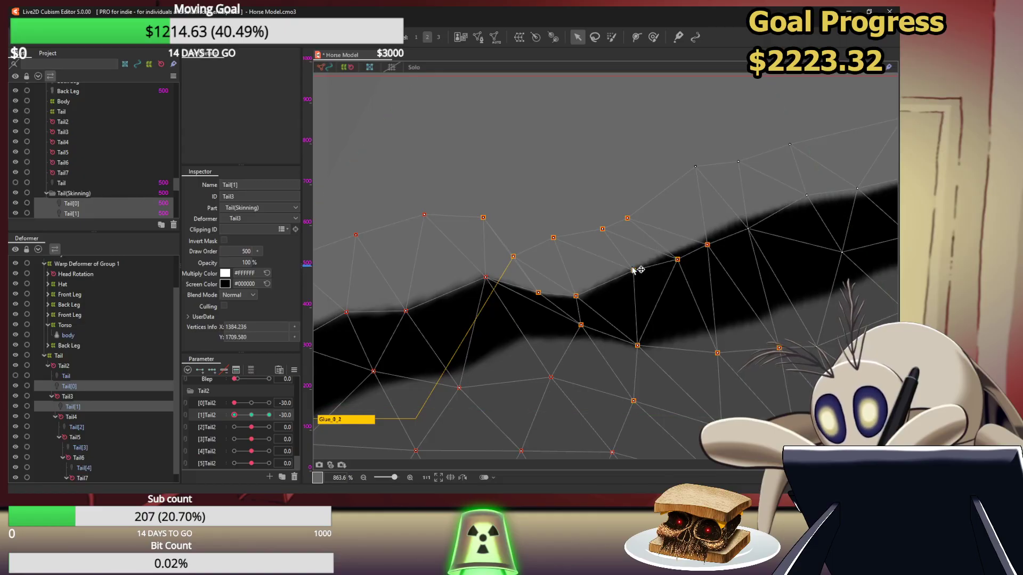
left_click_drag(633, 272, 629, 259)
left_click_drag(639, 345, 637, 335)
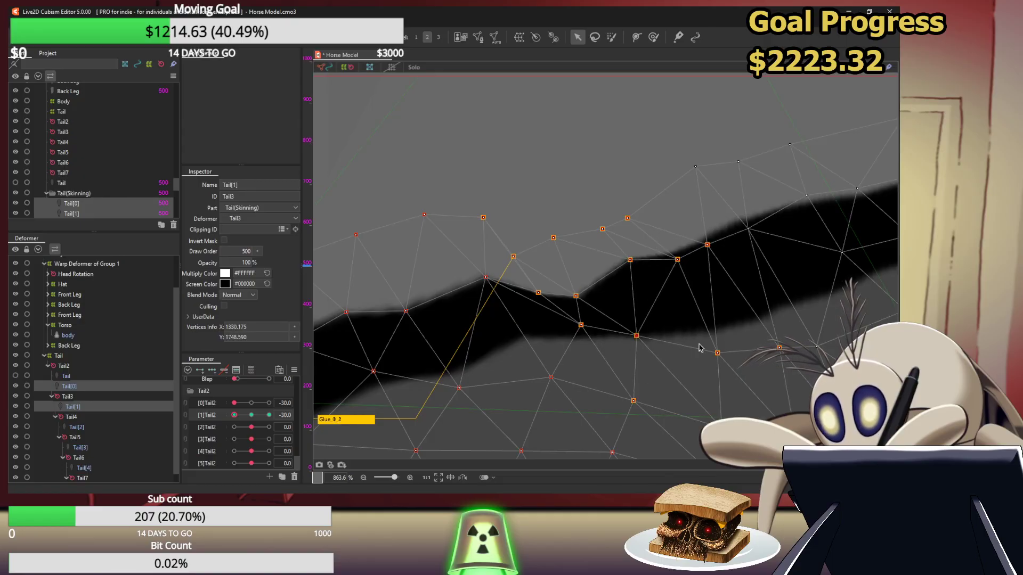
left_click_drag(718, 353, 711, 338)
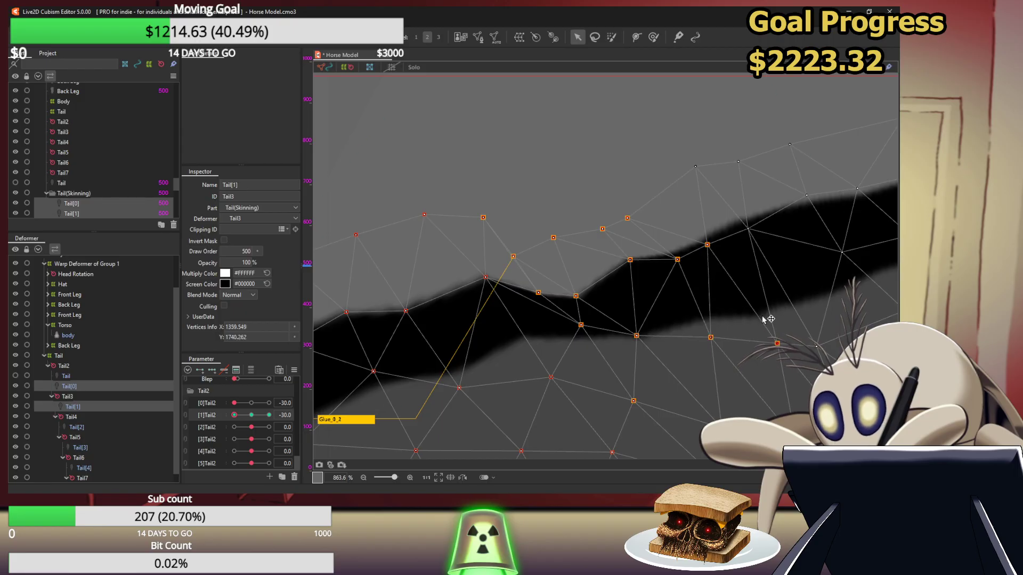
left_click_drag(777, 343, 770, 336)
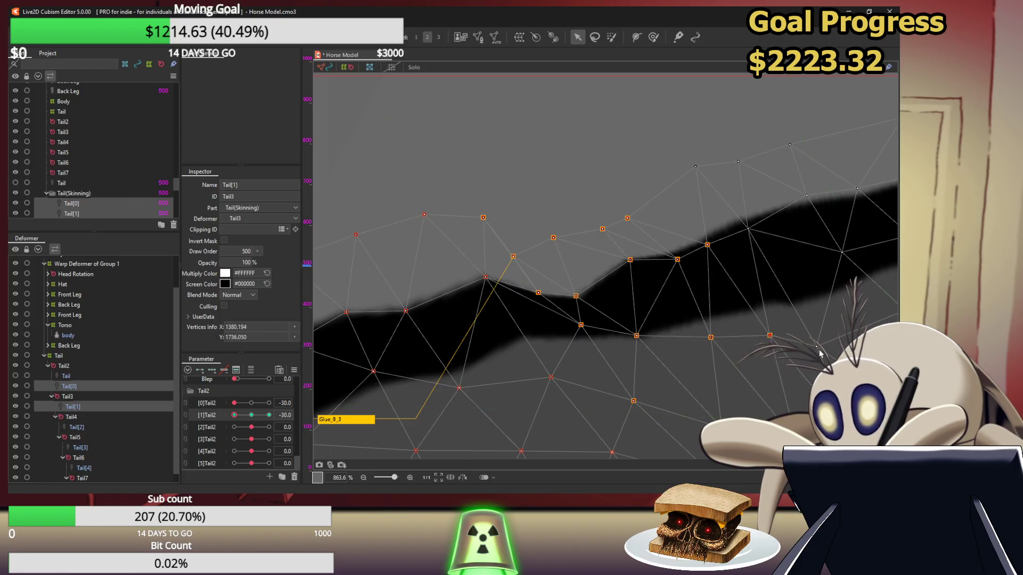
Move individual vertices along the black outline and the outer mesh border near the Glue_0_1 seam to even out the inner bend
left_click(630, 335)
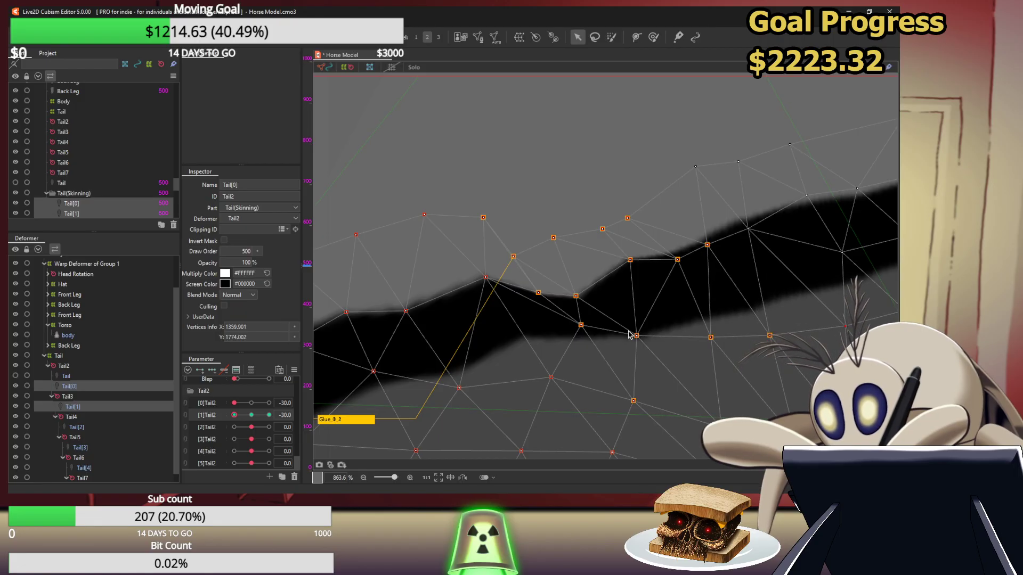
left_click_drag(629, 335, 488, 297)
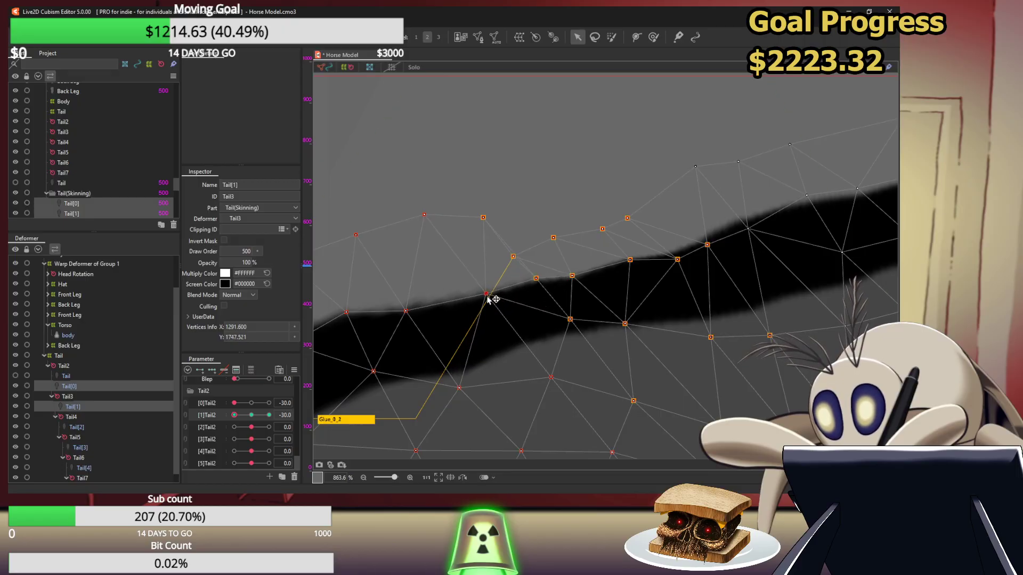
left_click_drag(408, 312, 423, 307)
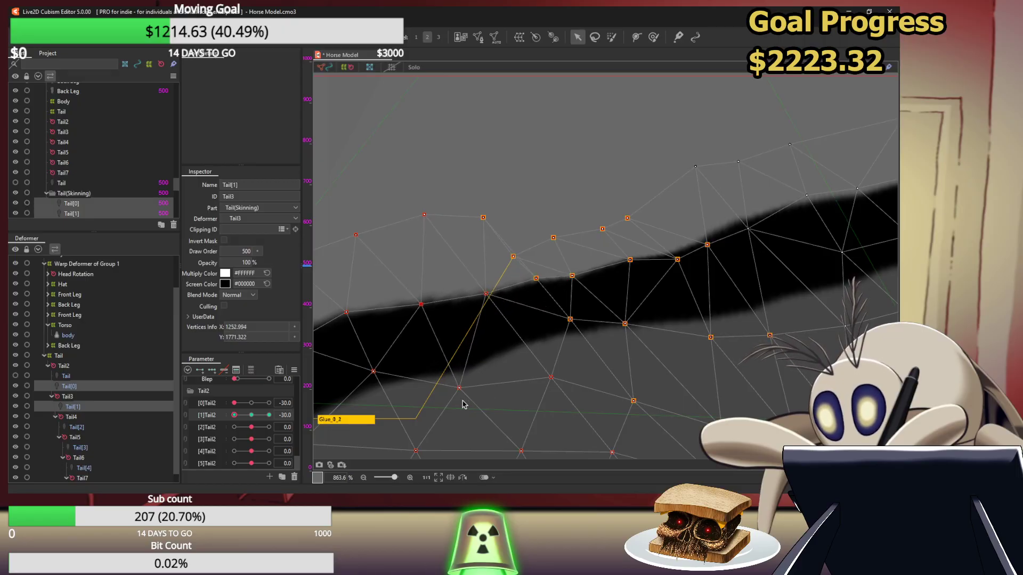
left_click_drag(463, 391, 459, 382)
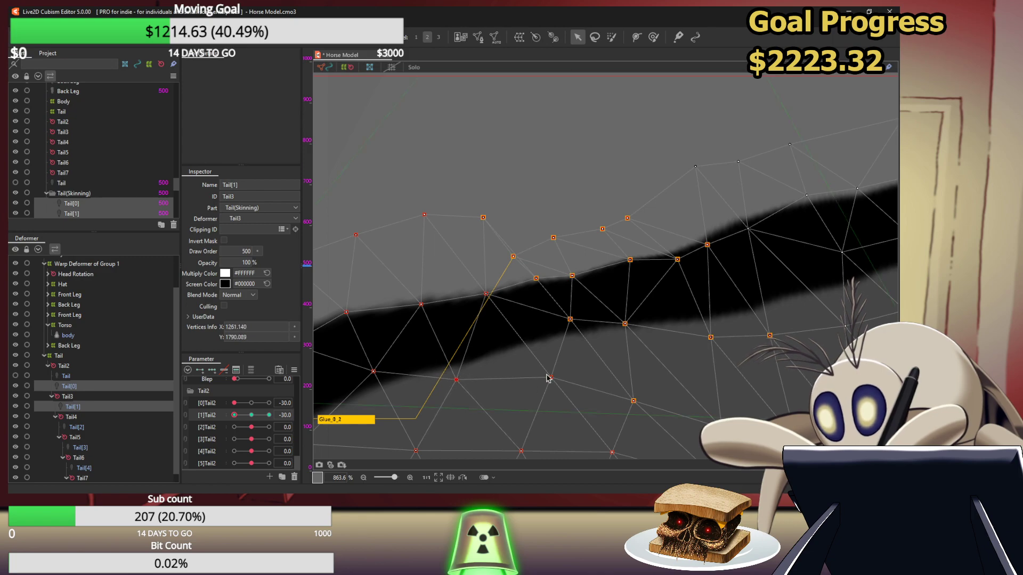
left_click_drag(552, 379, 553, 387)
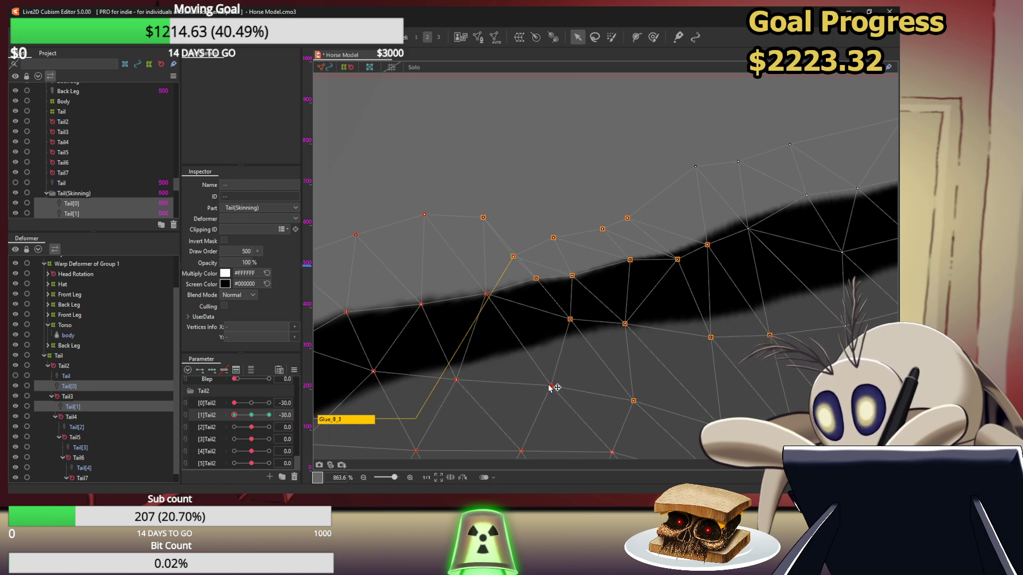
left_click_drag(514, 259, 523, 235)
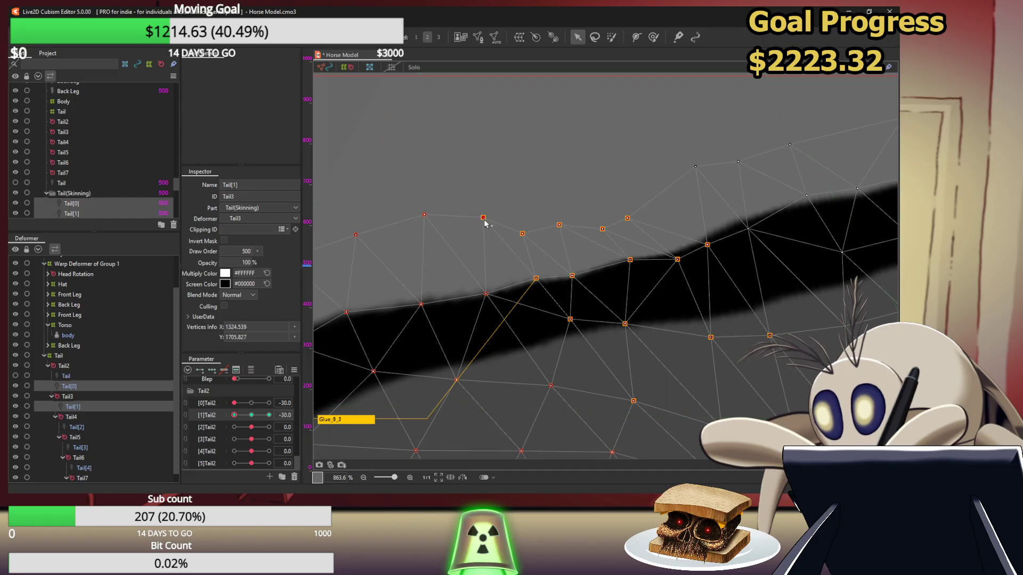
left_click_drag(484, 220, 483, 247)
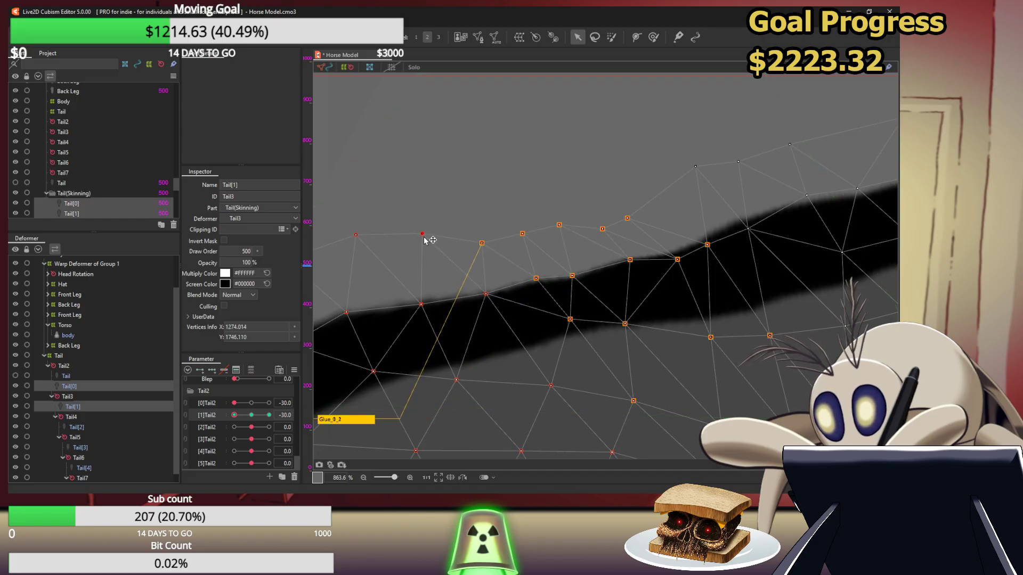
Smooth the outline on both sides of the Glue_0_1 seam with the deform brush, and fine-tune a vertex on its upper edge
scroll(454, 244, "down", 5)
scroll(528, 256, "up", 4)
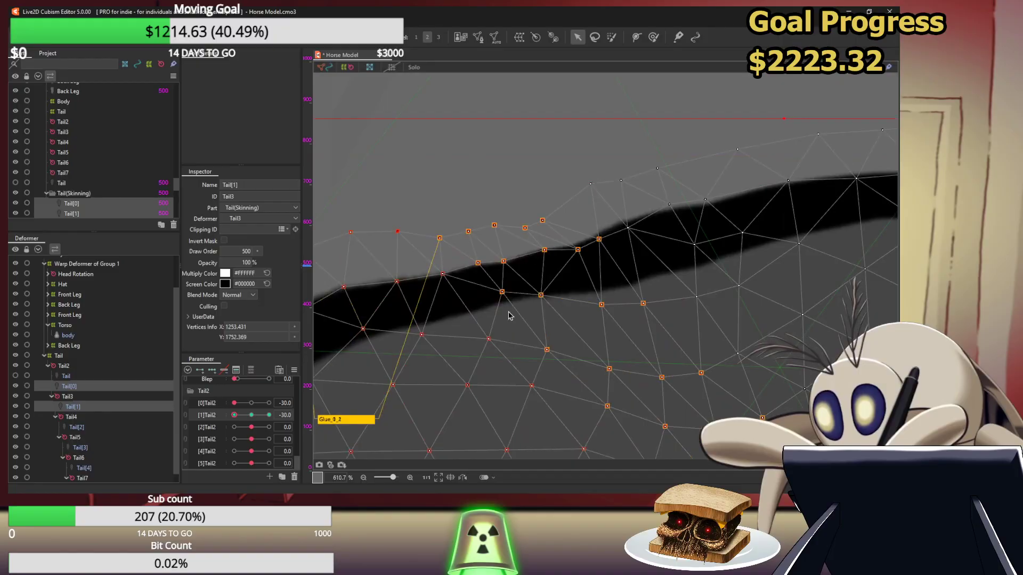
scroll(512, 275, "down", 5)
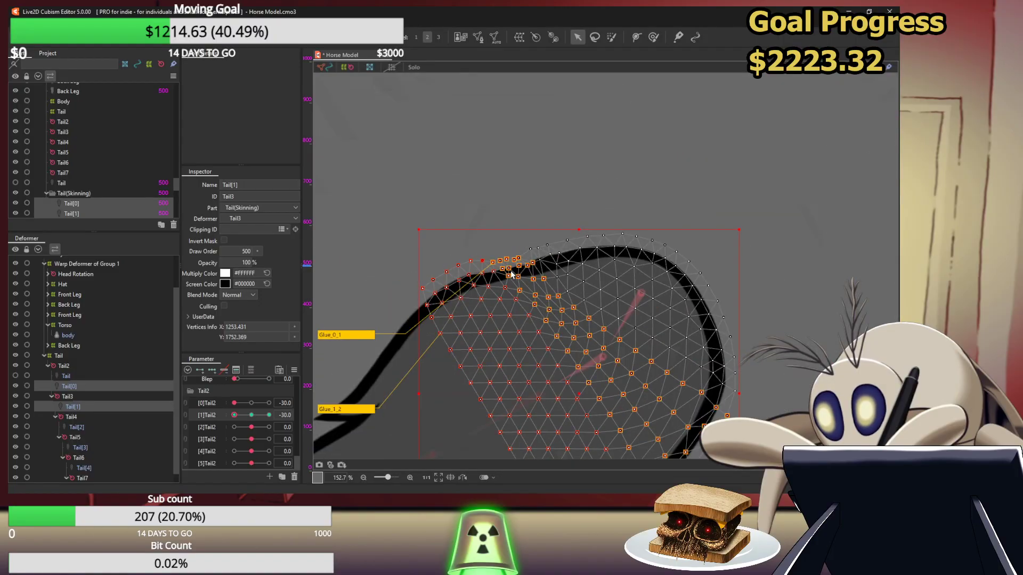
left_click(652, 37)
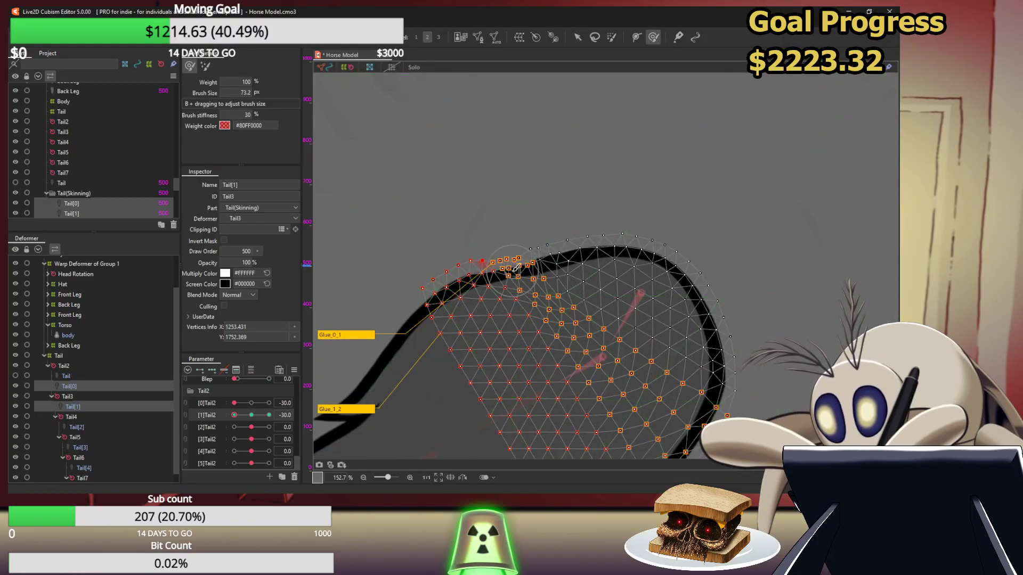
mouse_move(516, 268)
left_mouse_down()
mouse_move(486, 288)
mouse_move(485, 276)
left_mouse_up()
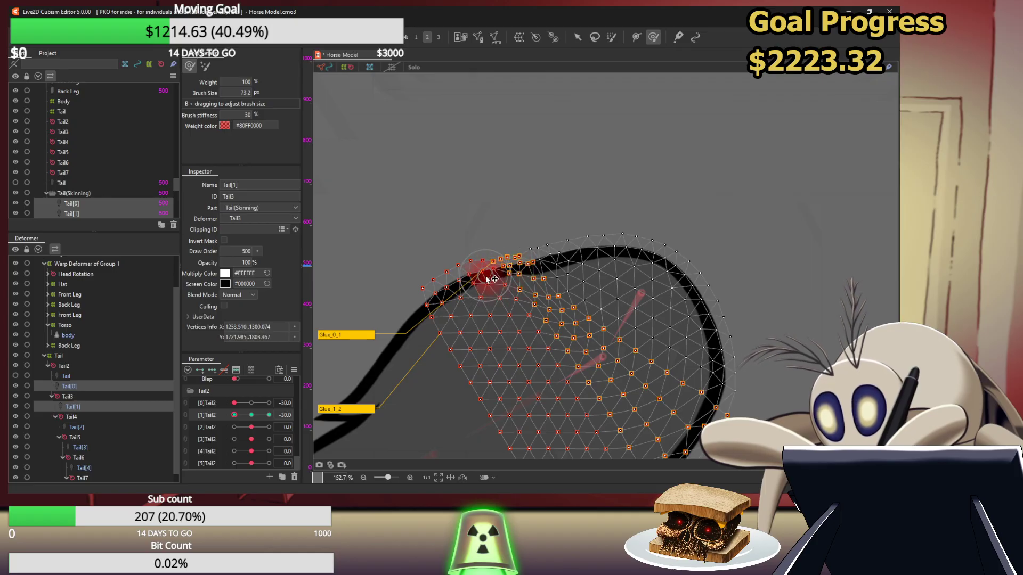
scroll(559, 261, "up", 5)
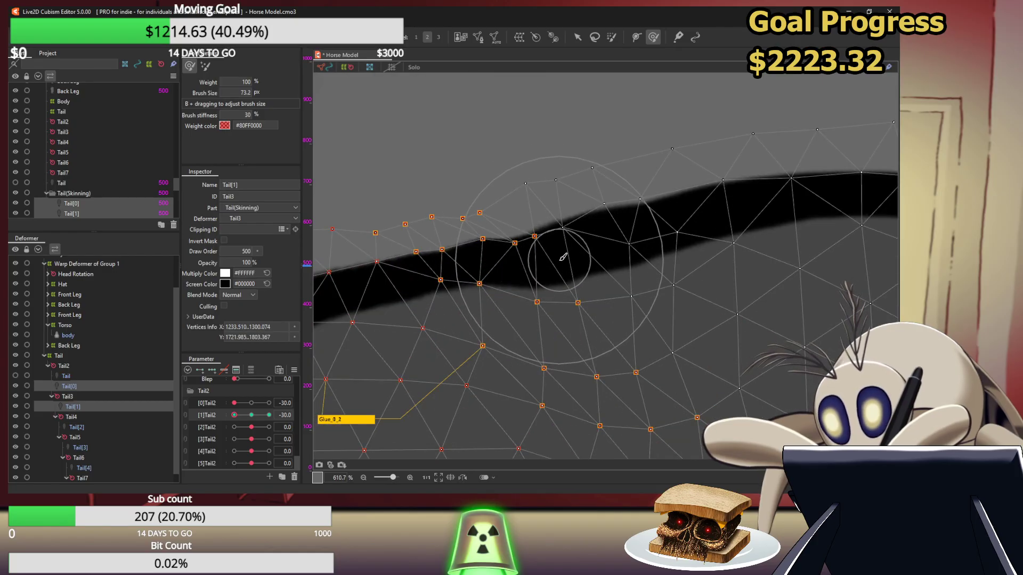
left_click_drag(563, 257, 567, 257)
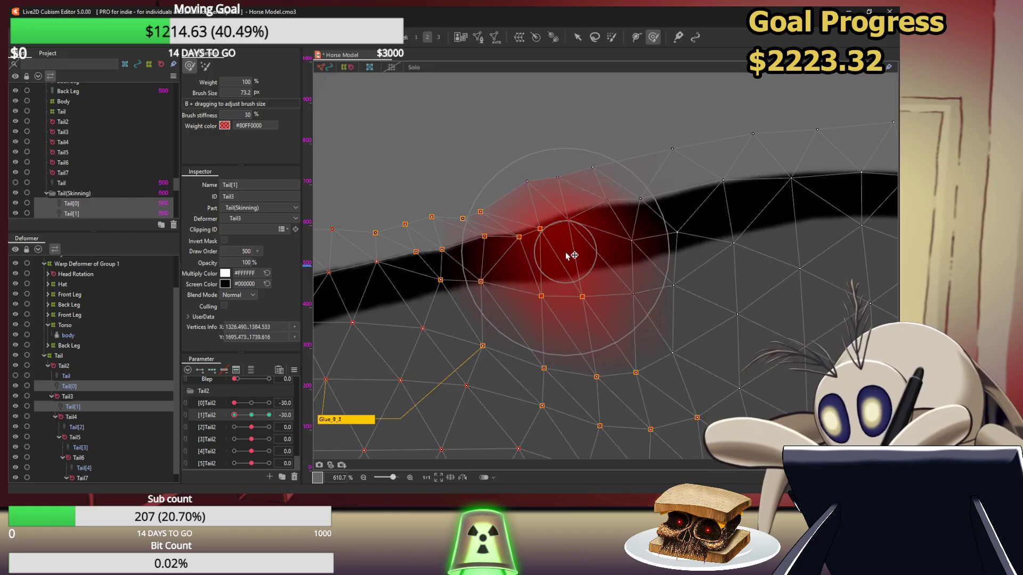
left_click(576, 37)
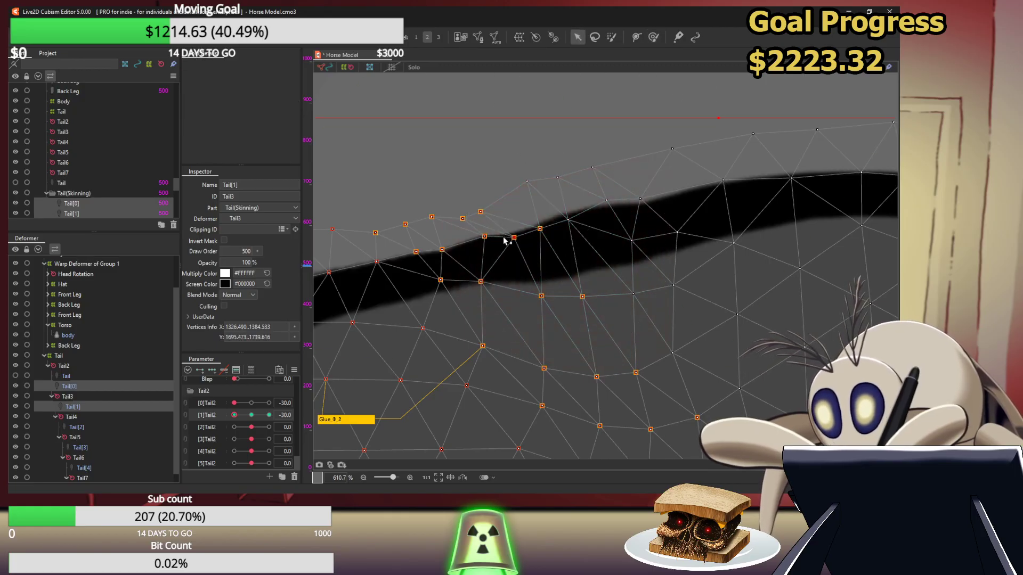
scroll(653, 326, "down", 8)
left_click_drag(590, 277, 561, 259)
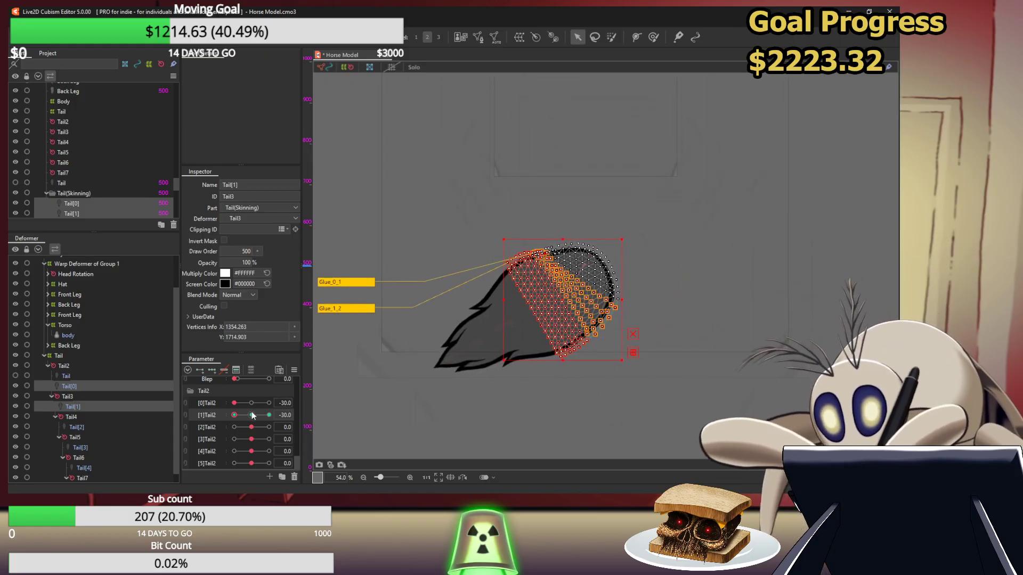
Set [2]Tail2 through [5]Tail2 to -30 and clear the selection to check the fully bent tail
left_click(238, 426)
left_click(233, 439)
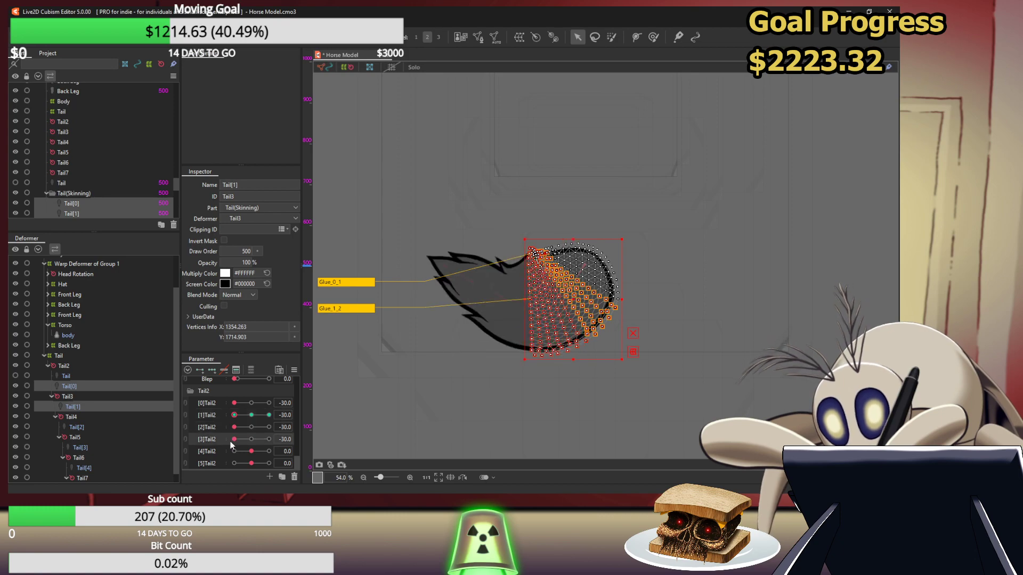
left_click(236, 451)
left_click(235, 463)
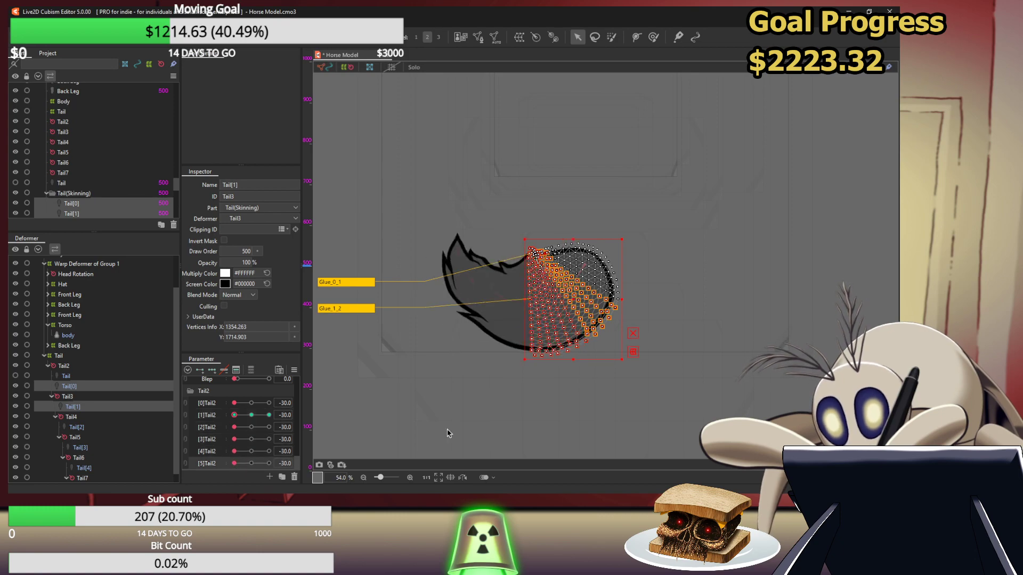
left_click(676, 351)
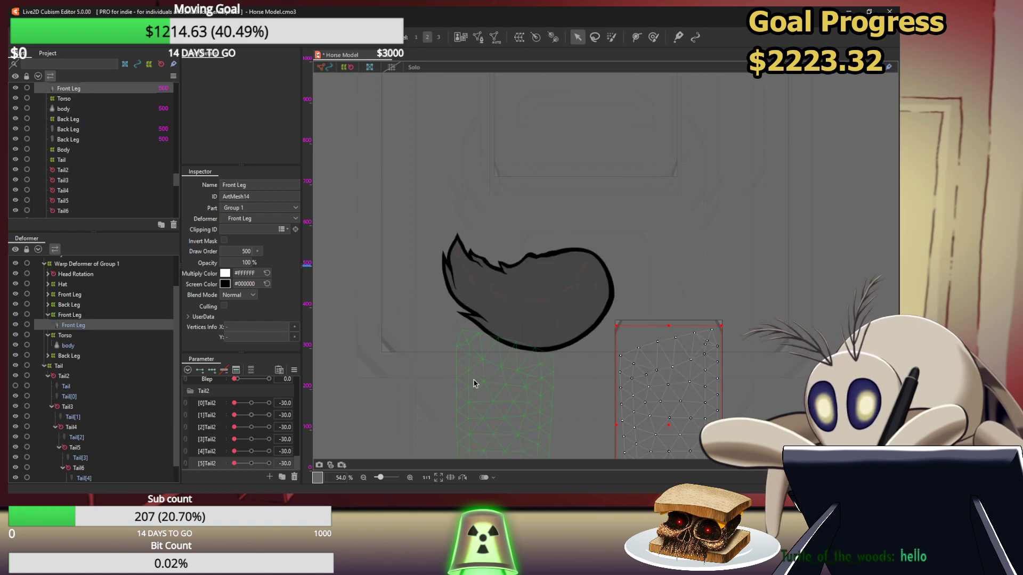
left_click(387, 401)
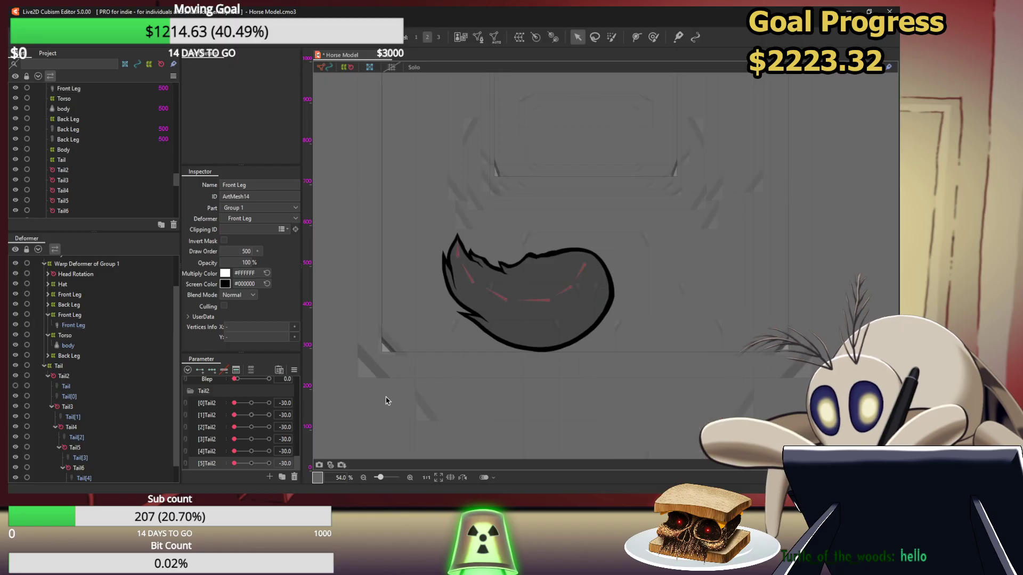
Bend the whole tail the opposite way by setting [0]Tail2 through [5]Tail2 to 30
left_click(268, 403)
left_click(269, 415)
left_click(269, 427)
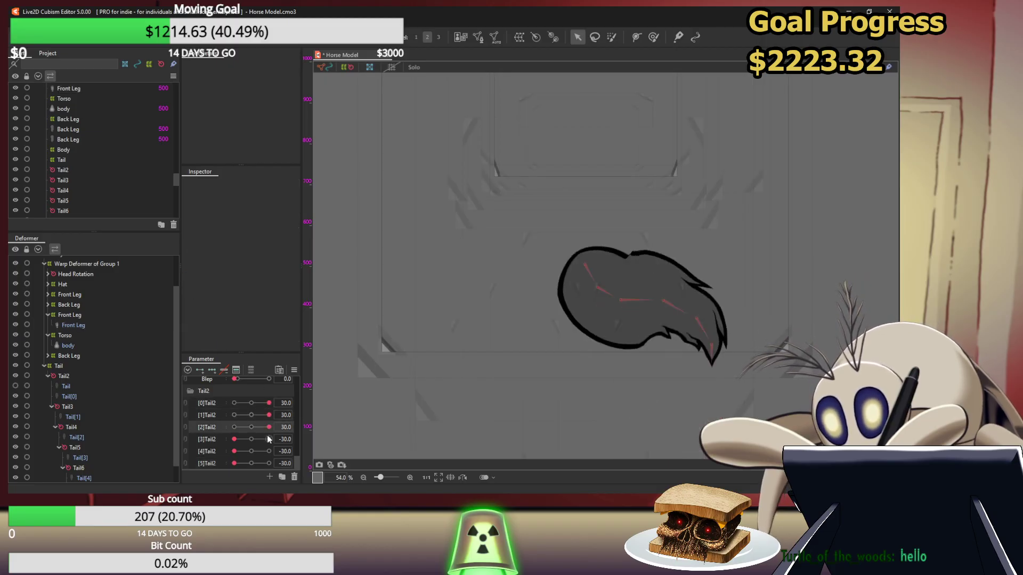
left_click(268, 438)
left_click(269, 451)
left_click(269, 463)
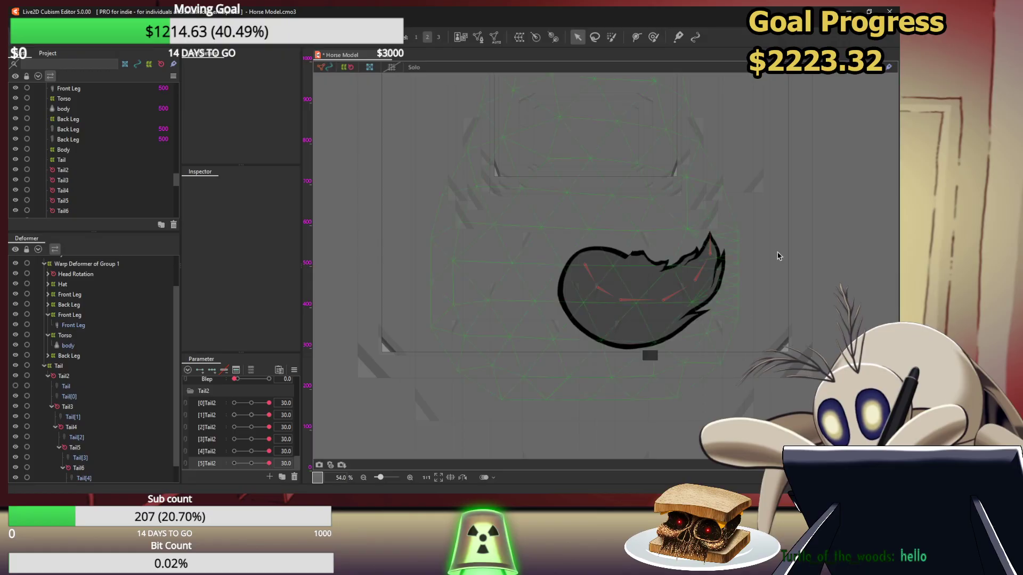
Reset [2]Tail2 through [5]Tail2 to 0 and select the art meshes Tail[0] and Tail[1]
left_click(251, 427)
left_click(251, 439)
left_click(251, 451)
left_click(252, 463)
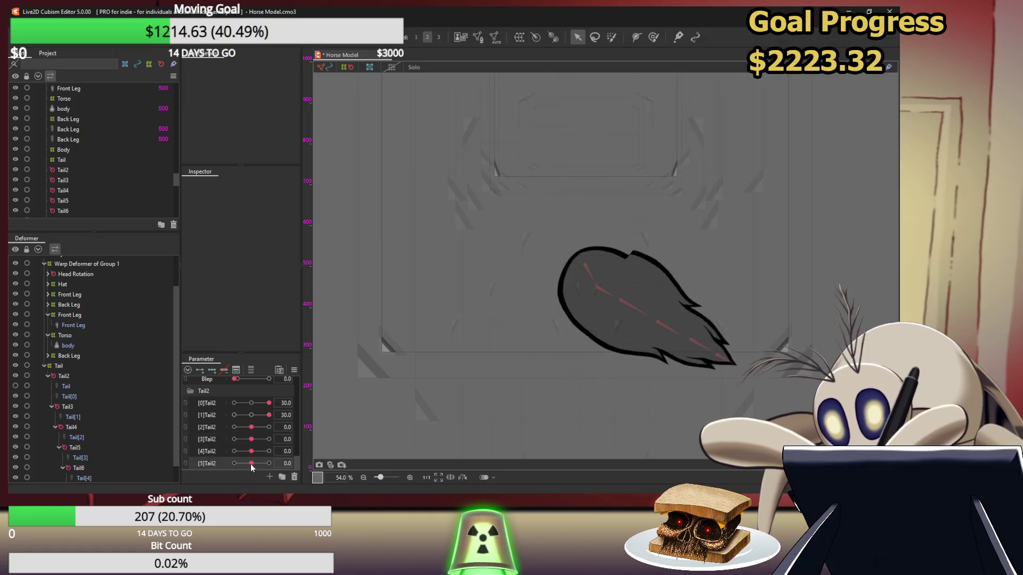
left_click(66, 388)
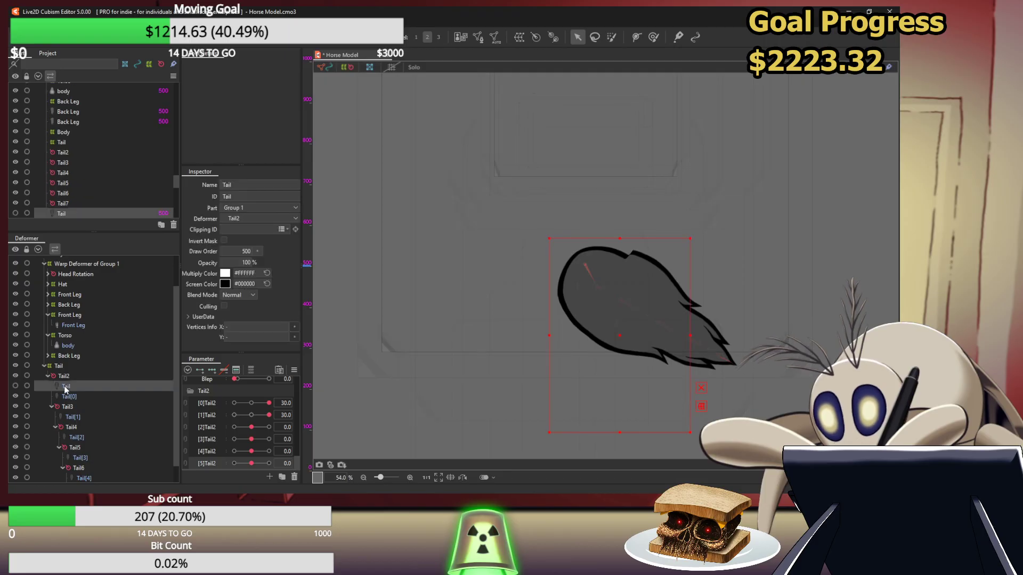
left_click(69, 397)
left_click(71, 417, "ctrl")
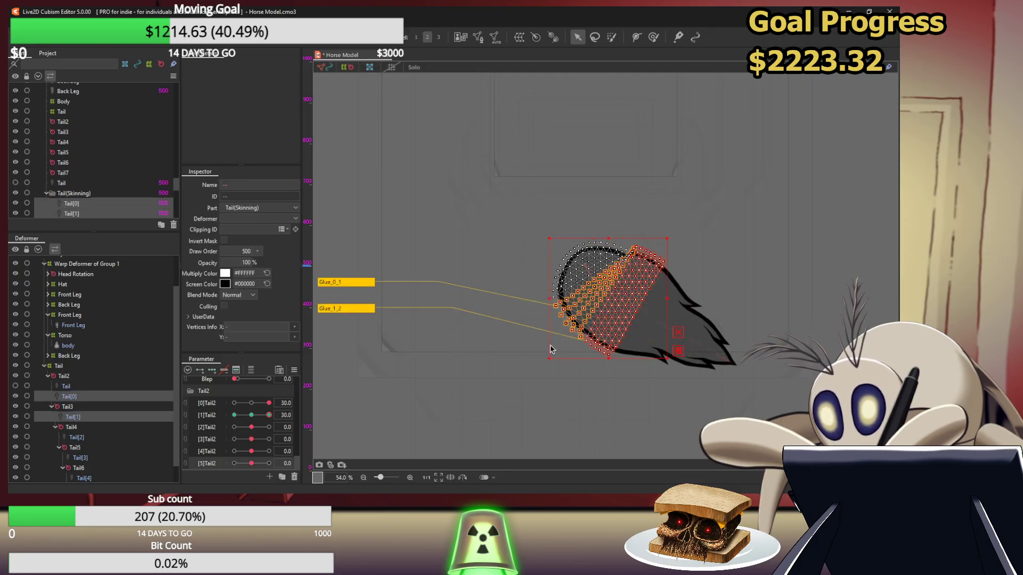
Reshape the pinched inner bend of Tail[1] beside the Glue_0_1 seam with the deform brush at the [1]Tail2 30 key
scroll(685, 235, "up", 7)
scroll(687, 203, "up", 4)
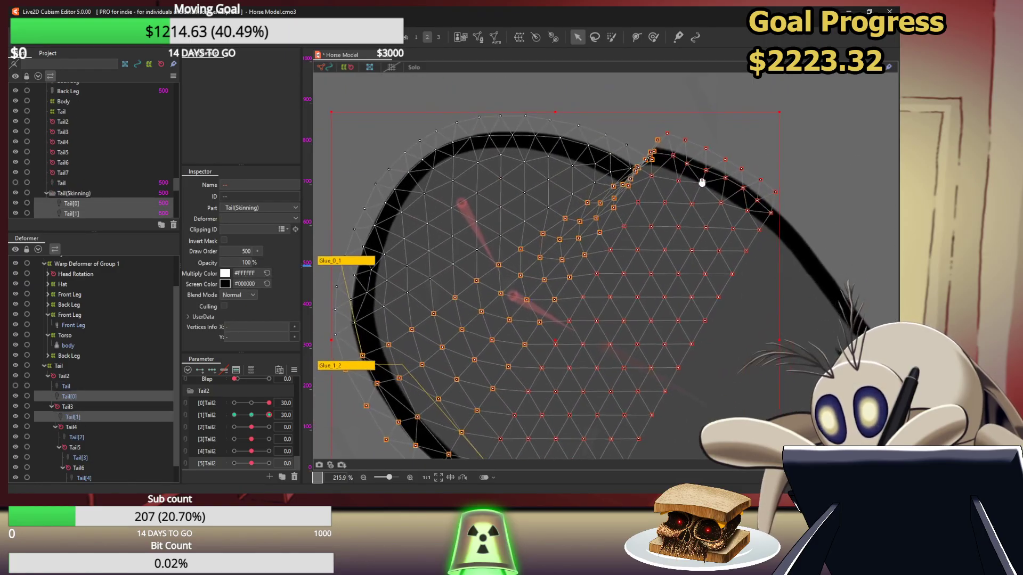
left_click_drag(595, 216, 657, 213)
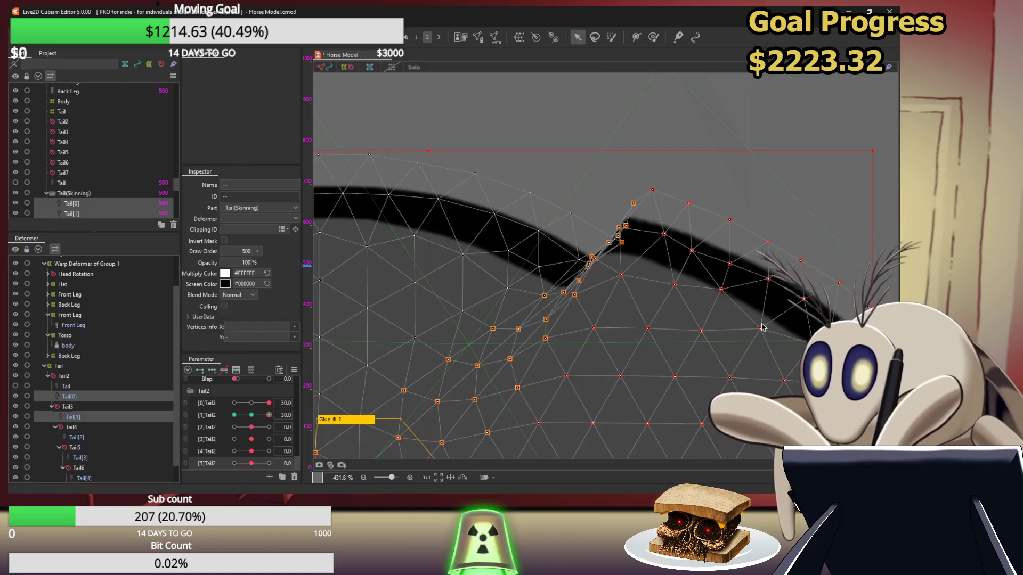
left_click(653, 37)
mouse_move(647, 282)
left_mouse_down()
mouse_move(673, 289)
mouse_move(666, 279)
mouse_move(612, 299)
mouse_move(633, 323)
mouse_move(628, 272)
mouse_move(726, 263)
mouse_move(757, 290)
mouse_move(676, 218)
mouse_move(689, 213)
mouse_move(679, 219)
mouse_move(684, 186)
left_mouse_up()
left_click(580, 36)
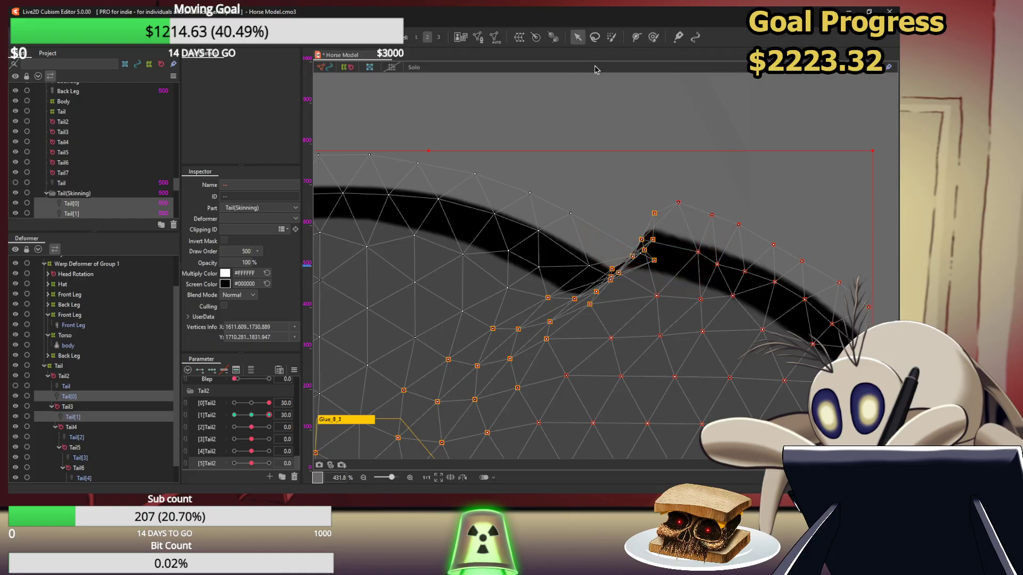
Spread the bunched vertices at the Glue_0_1 seam toward the Tail[0] side, repositioning those on the outline and outer border
left_click(657, 295)
scroll(624, 255, "up", 8)
scroll(624, 255, "down", 5)
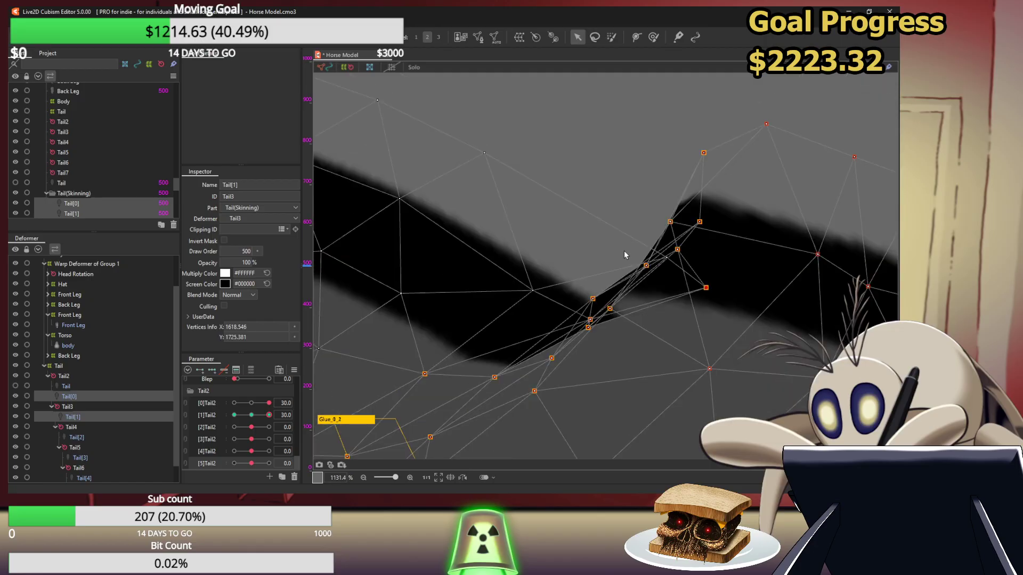
scroll(625, 255, "up", 2)
left_click_drag(656, 271, 515, 154)
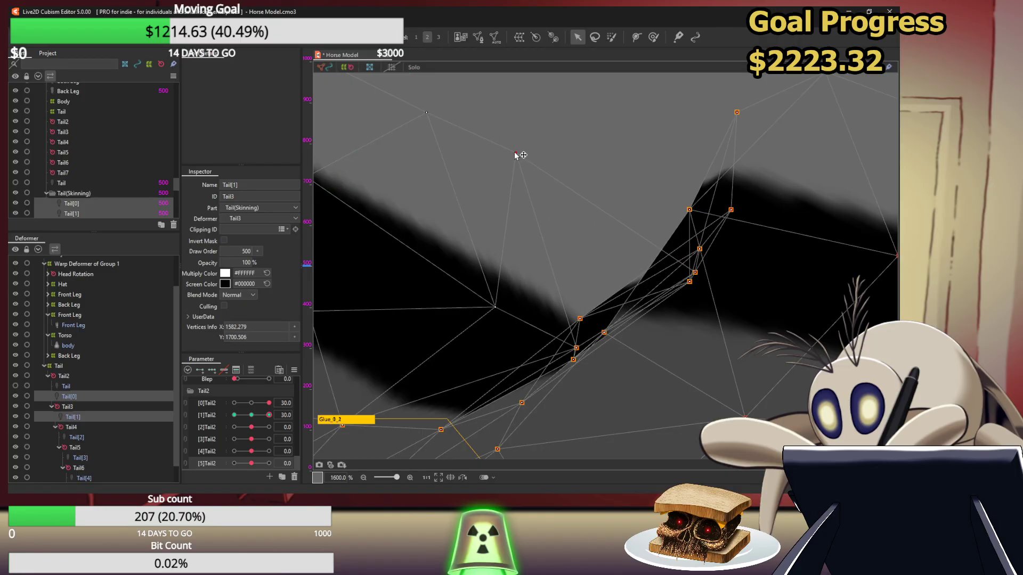
left_click_drag(496, 308, 402, 255)
left_click_drag(576, 348, 512, 307)
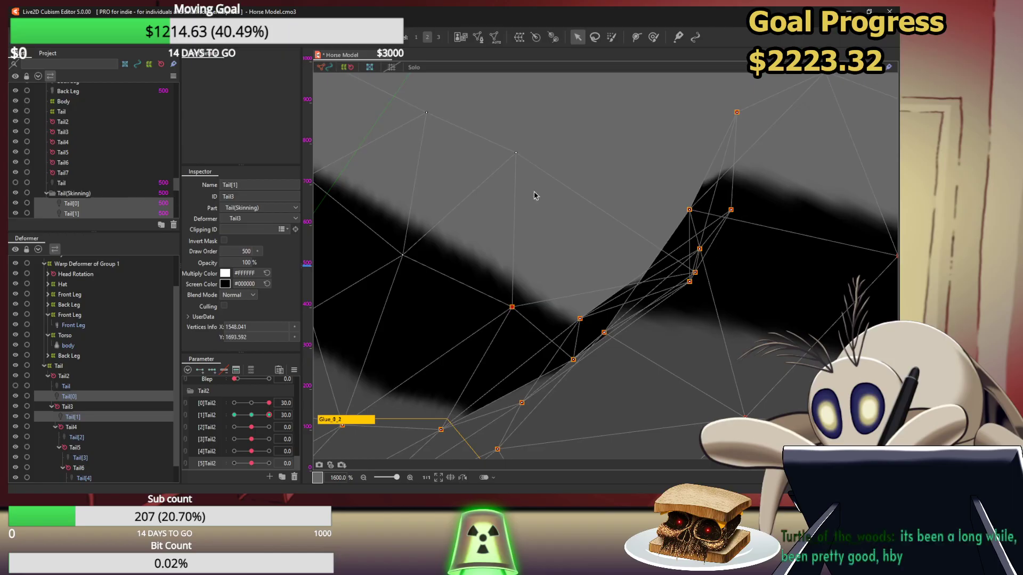
left_click_drag(517, 155, 500, 139)
left_click_drag(695, 273, 598, 188)
left_click_drag(512, 308, 494, 294)
Spread the outer border vertices of Tail[1] above the Glue_0_1 seam into an evenly spaced row along the bend
left_click_drag(798, 236, 785, 234)
scroll(785, 234, "down", 3)
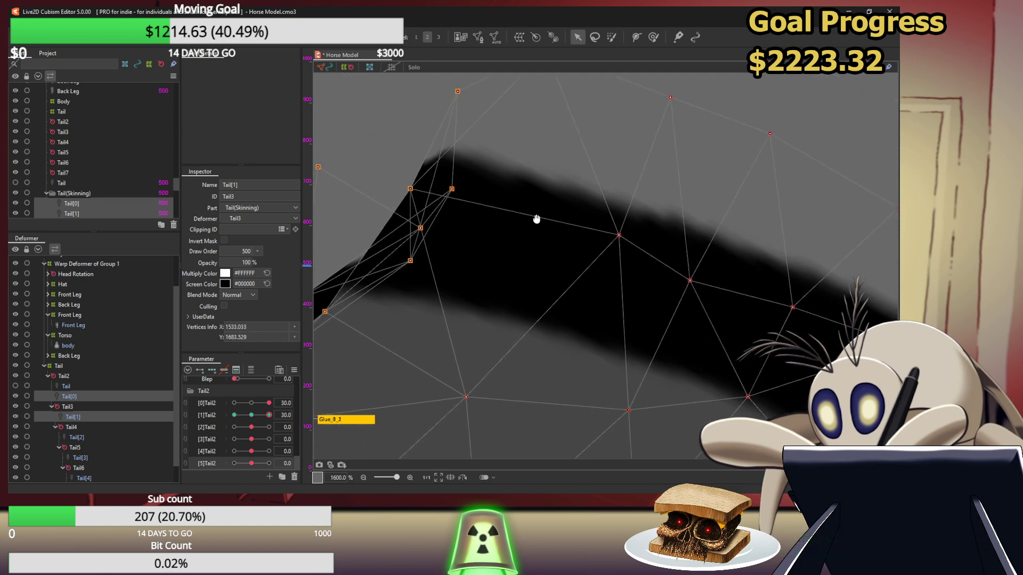
left_click_drag(686, 184, 698, 190)
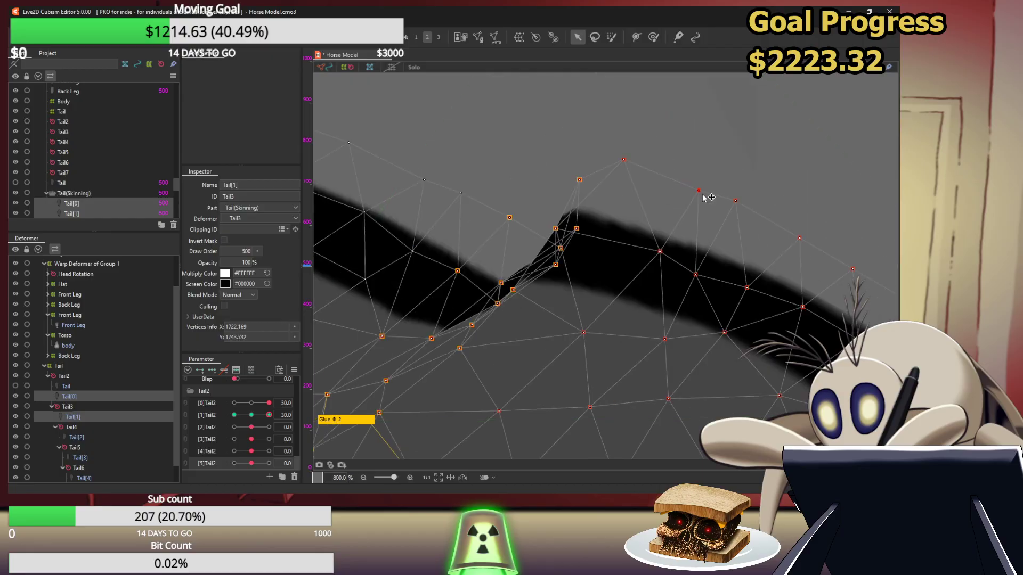
left_click_drag(658, 252, 712, 283)
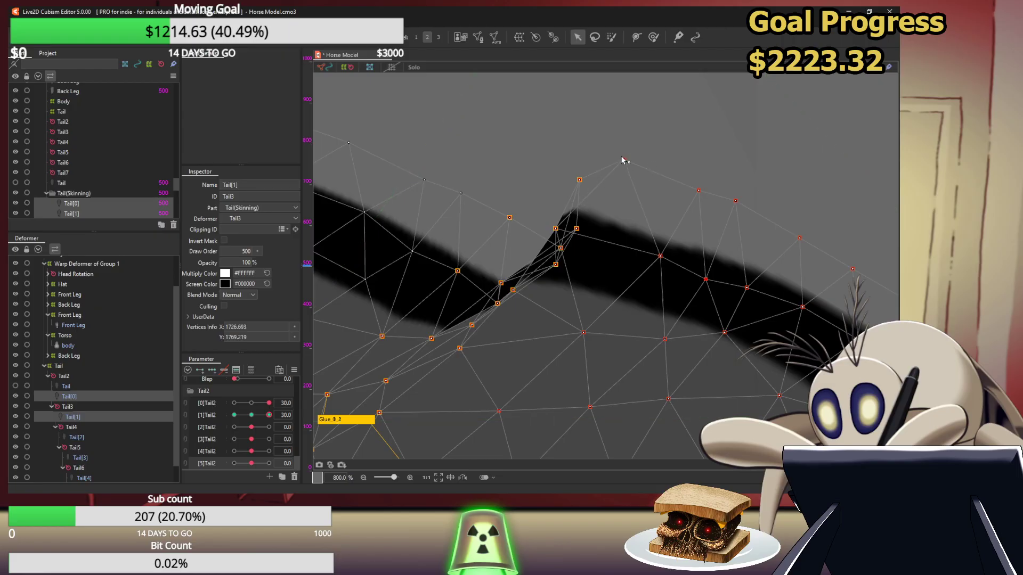
left_click_drag(622, 159, 656, 183)
left_click_drag(578, 183, 617, 176)
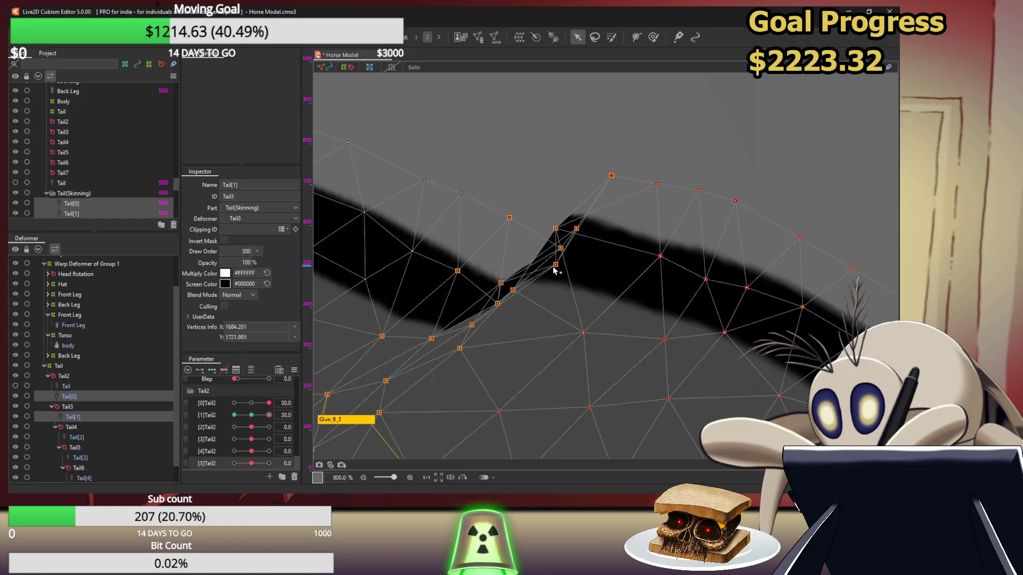
left_click_drag(554, 270, 495, 199)
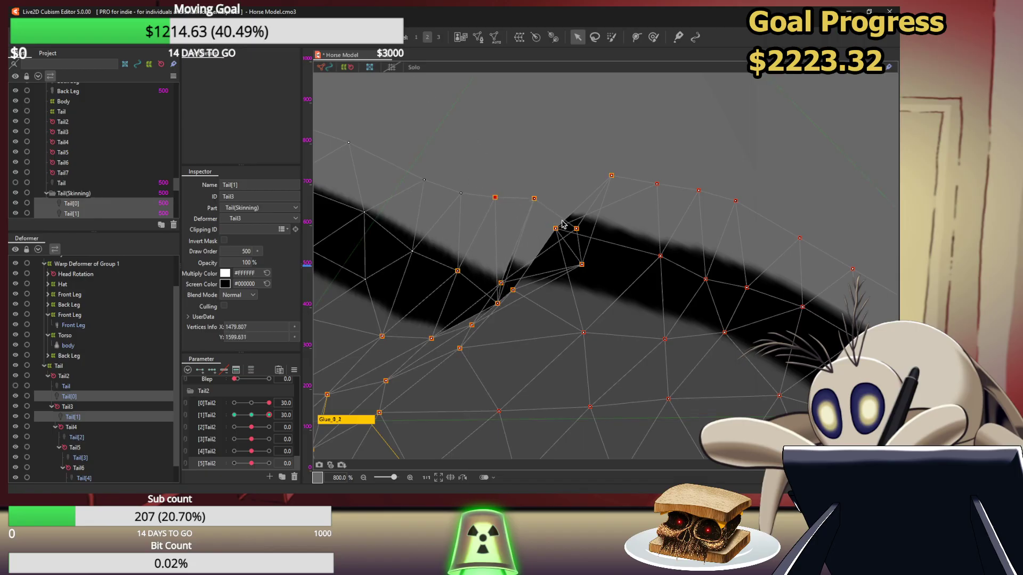
left_click_drag(576, 233, 566, 187)
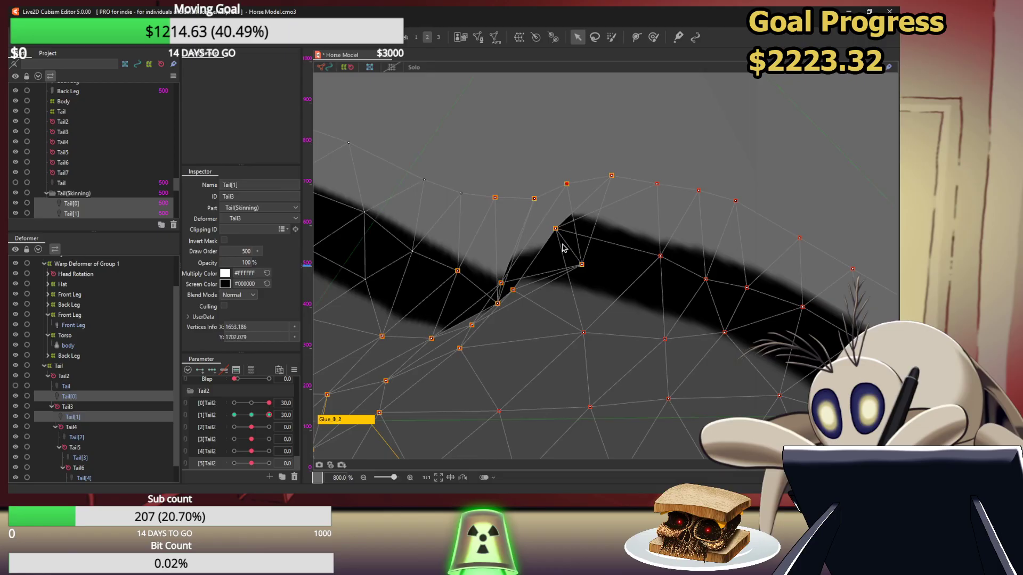
Untangle the bunched Glue_0_1 seam vertices and space them along the tail's outline so the pinched bend becomes a smooth curve
mouse_move(555, 230)
left_mouse_down()
mouse_move(662, 263)
mouse_move(561, 231)
left_mouse_up()
left_click_drag(514, 292, 498, 230)
left_click_drag(458, 272, 470, 231)
left_click_drag(501, 308, 495, 285)
left_click_drag(473, 325, 500, 308)
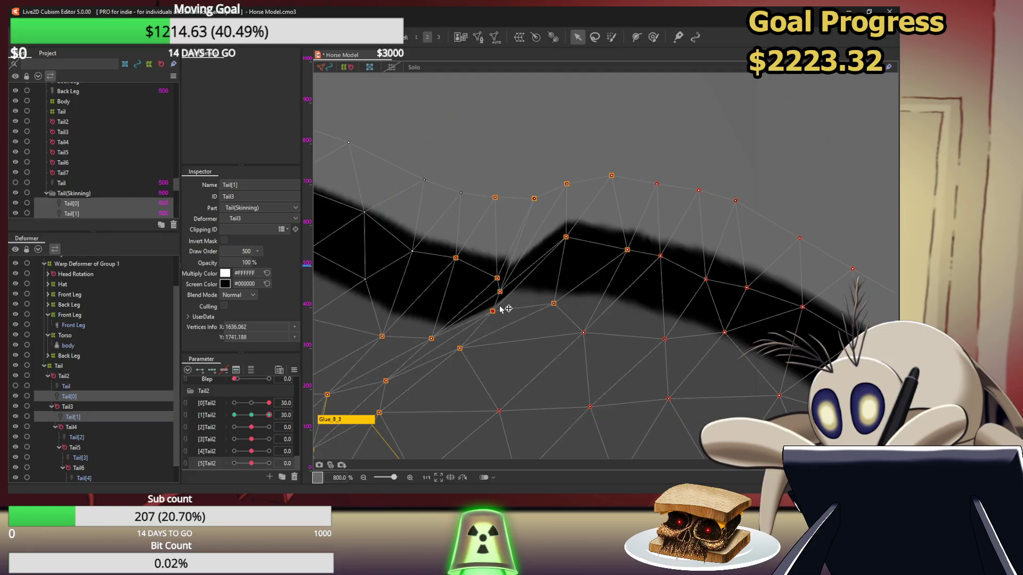
left_click_drag(461, 349, 521, 364)
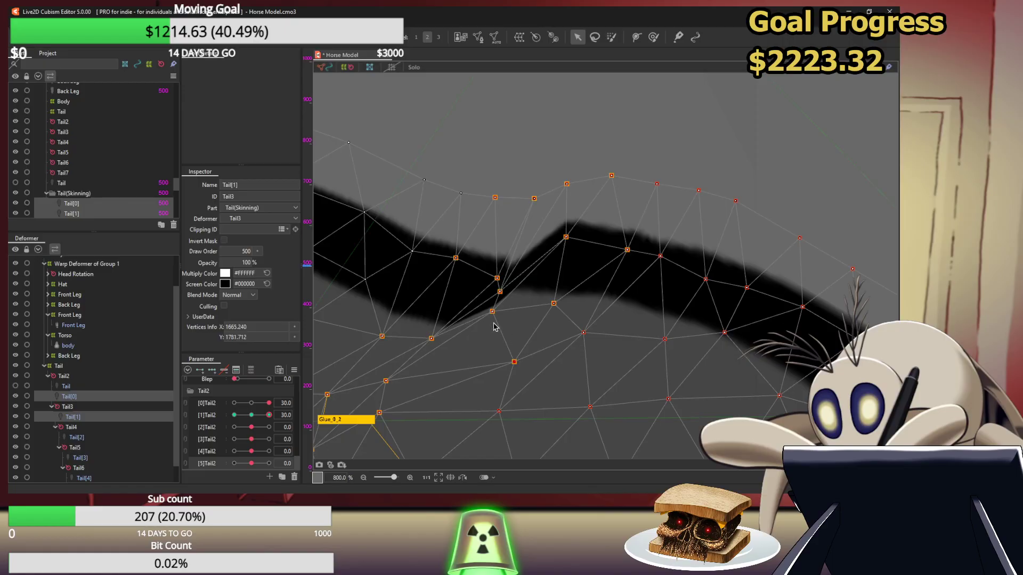
left_click_drag(496, 314, 535, 309)
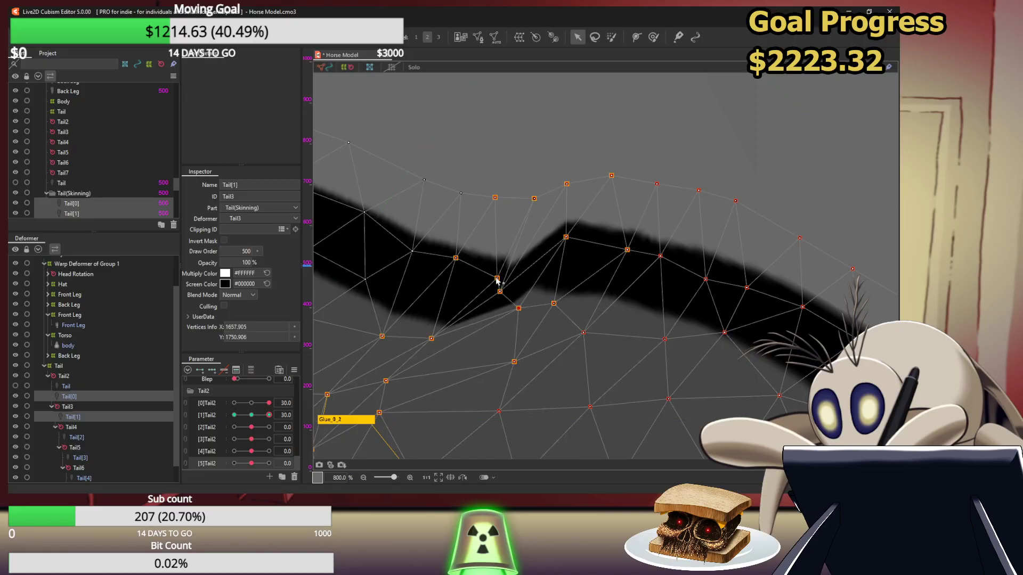
left_click_drag(497, 279, 454, 270)
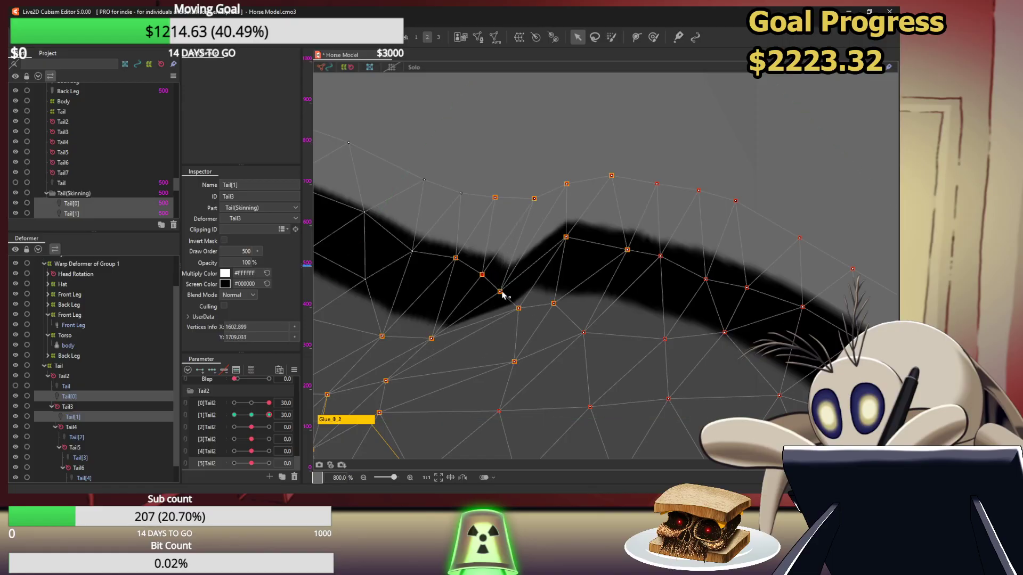
left_click_drag(500, 293, 567, 264)
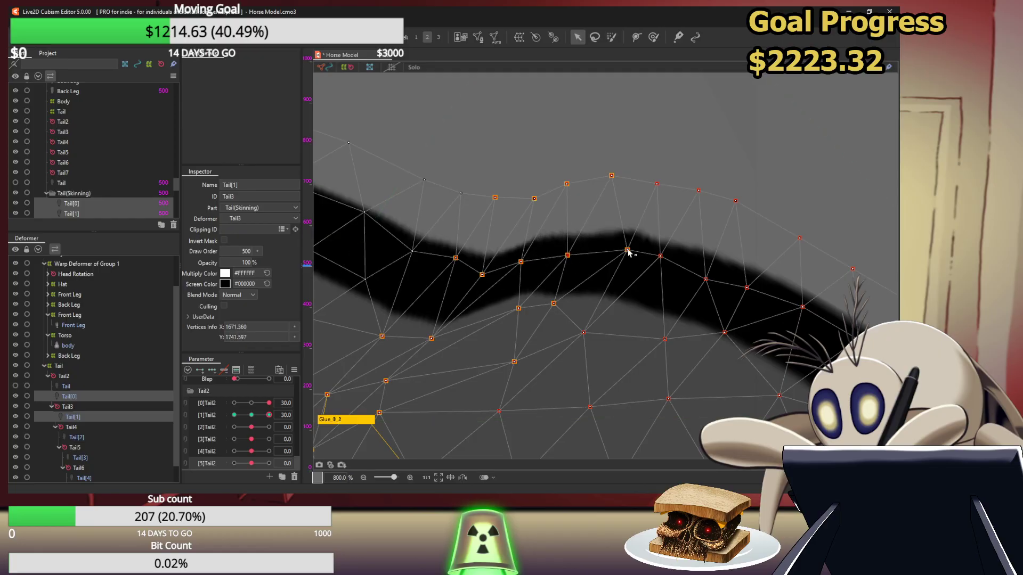
left_click_drag(629, 253, 612, 260)
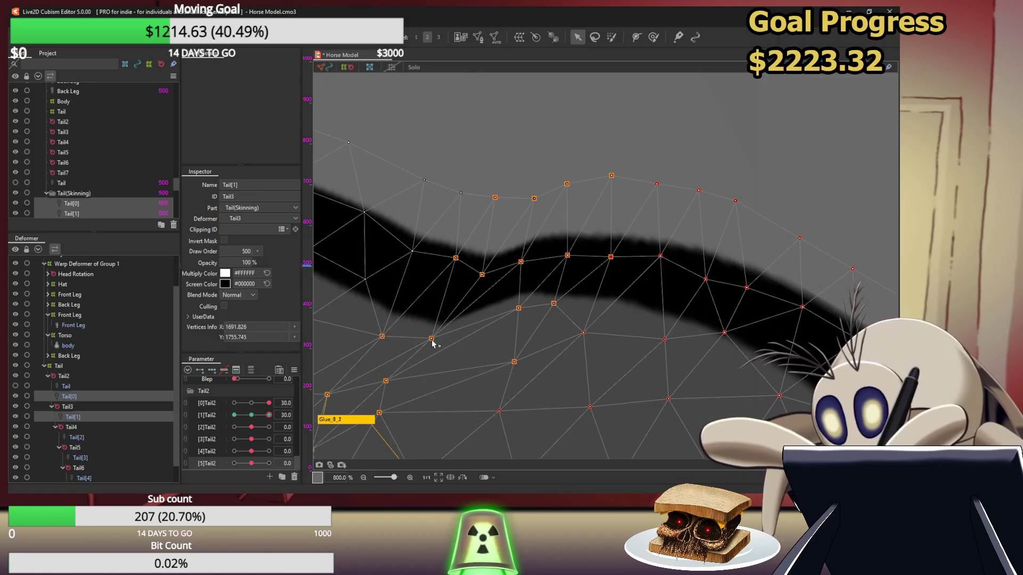
Smooth the Tail[0] side of the bend by evening out its outline, border and inner vertices, then those inside Tail[1]
left_click_drag(432, 338, 528, 264)
left_click_drag(533, 199, 452, 176)
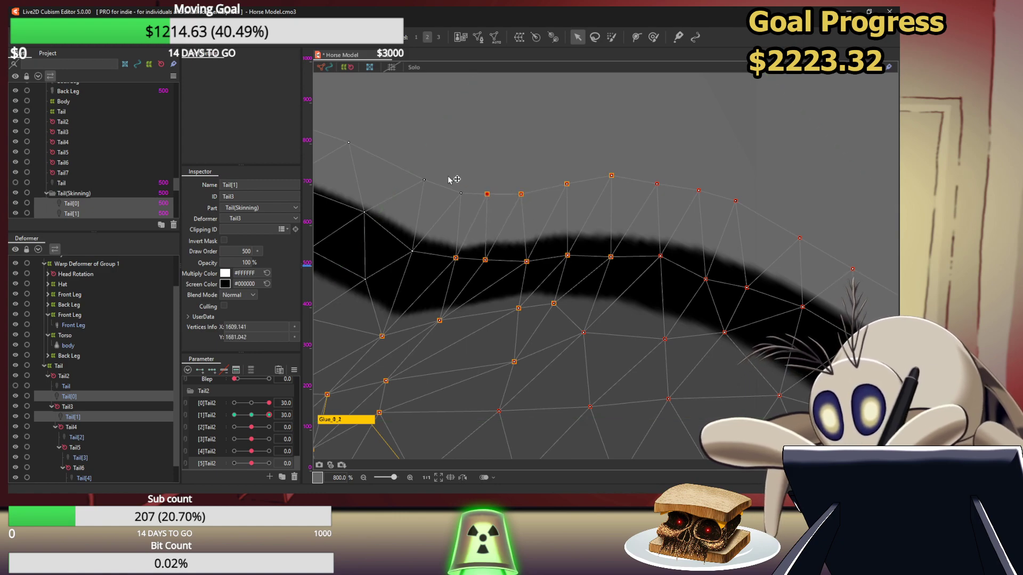
left_click_drag(457, 257, 415, 243)
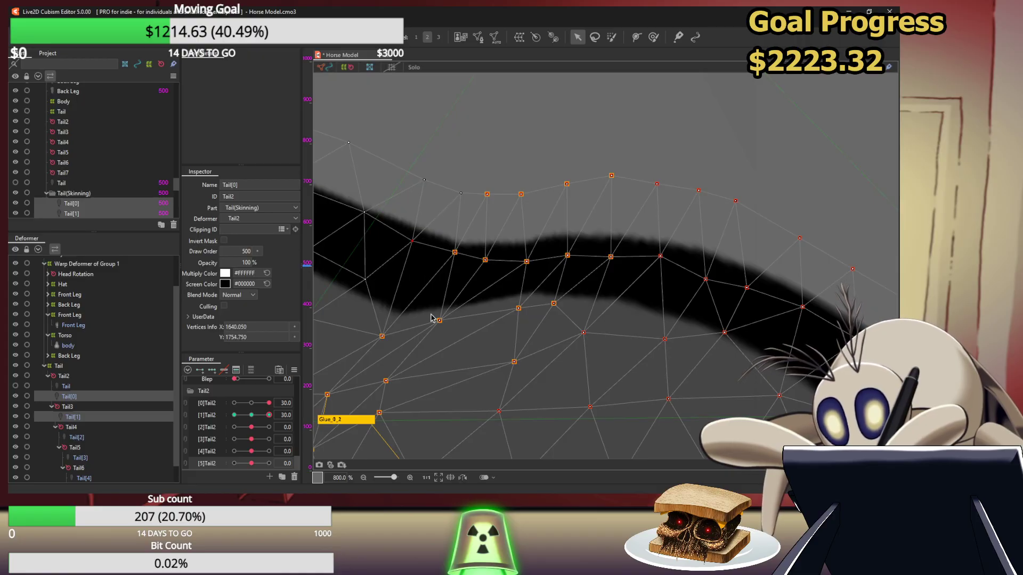
left_click(386, 323)
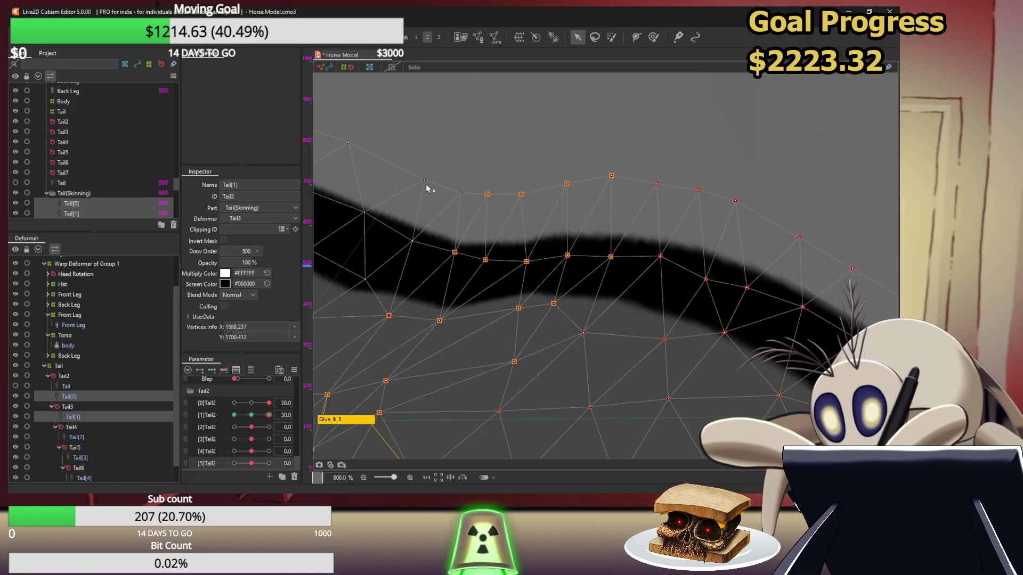
left_click_drag(388, 317, 442, 323)
left_click_drag(521, 314, 599, 335)
left_click_drag(665, 347, 680, 345)
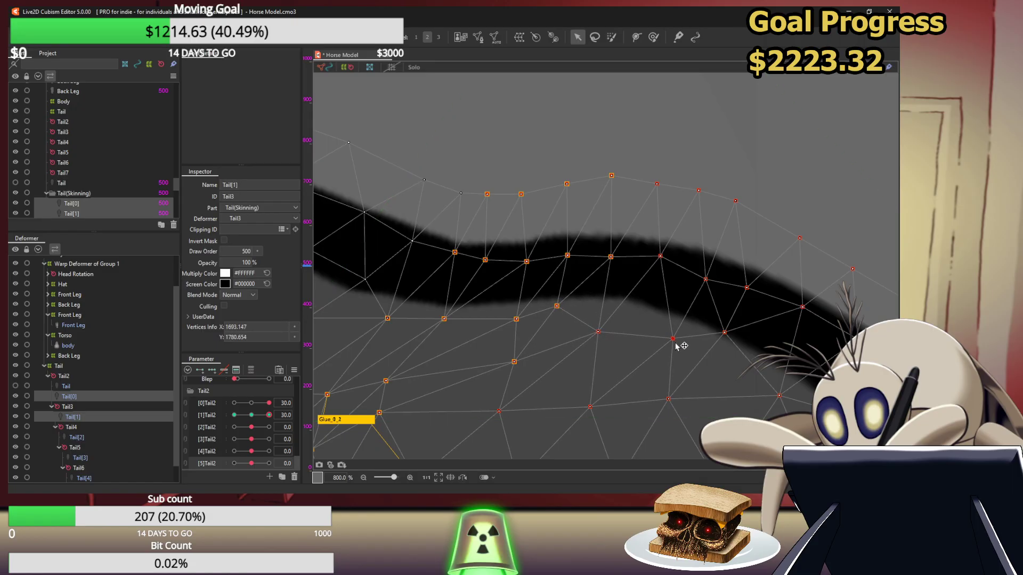
Reset [0]Tail2 and [1]Tail2 to 0 and save the model
scroll(653, 275, "down", 6)
left_click(457, 264)
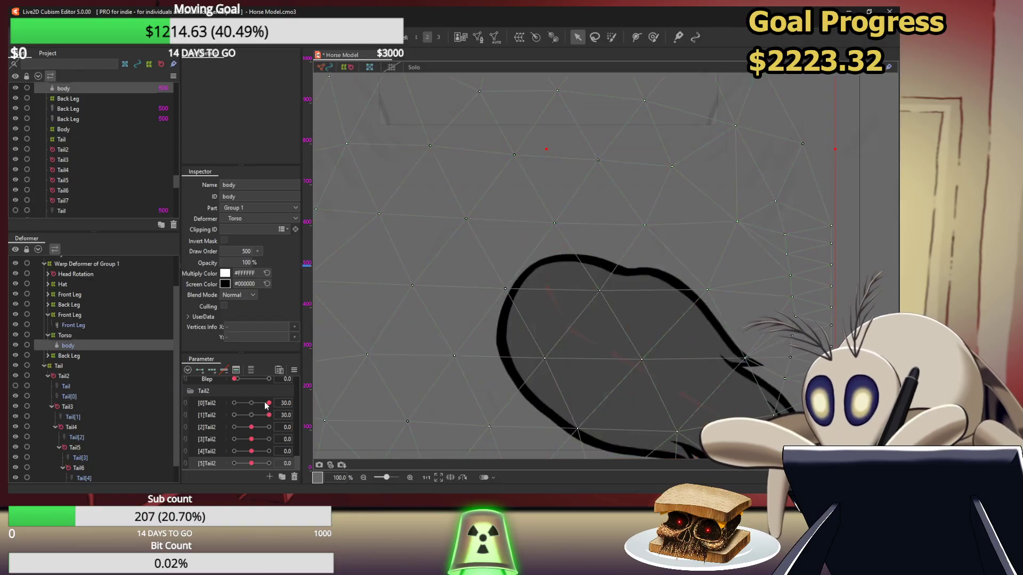
mouse_move(270, 416)
left_mouse_down()
mouse_move(234, 415)
mouse_move(265, 404)
mouse_move(163, 401)
mouse_move(250, 415)
left_mouse_up()
left_click(251, 415)
key("ctrl+s")
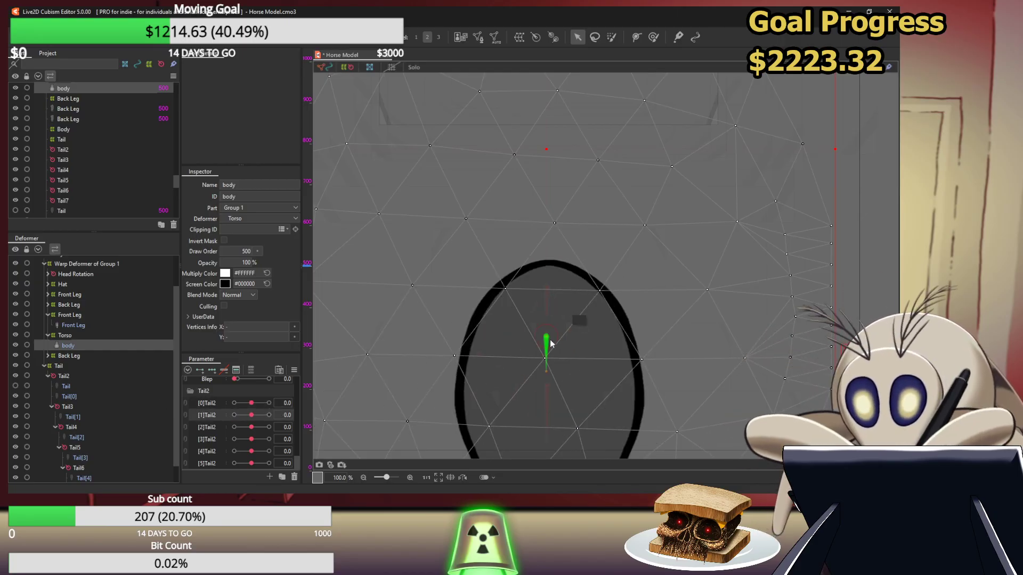
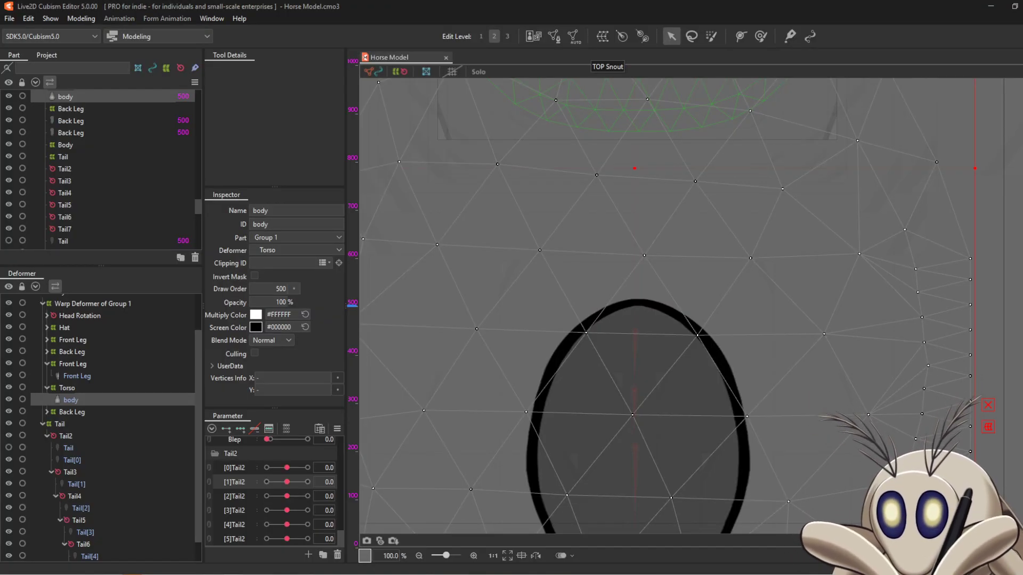
Show the original unsplit Tail art mesh under Tail2 and select it to examine its dense vertex mesh
scroll(595, 297, "down", 1)
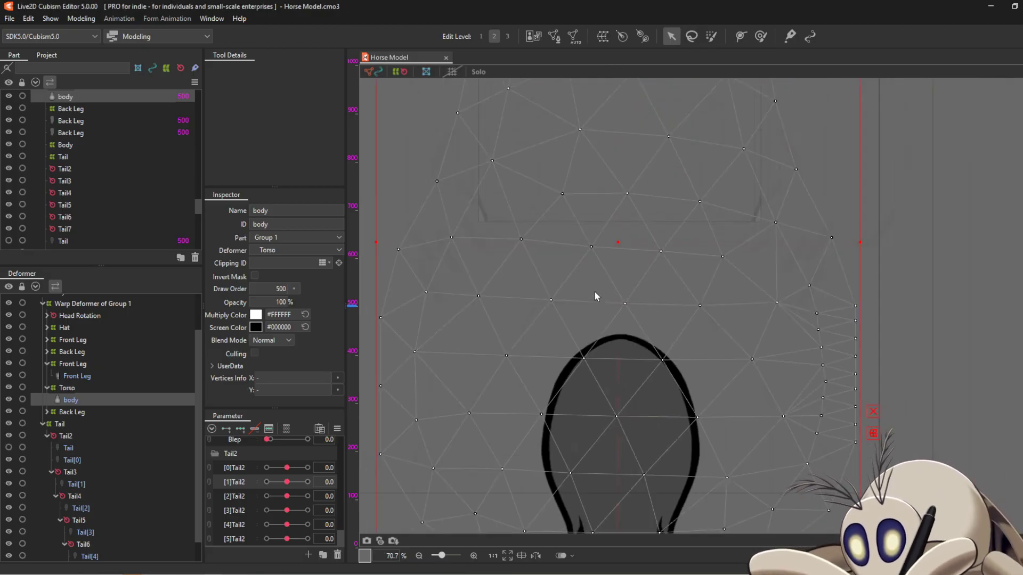
left_click_drag(573, 366, 599, 206)
left_click(388, 474)
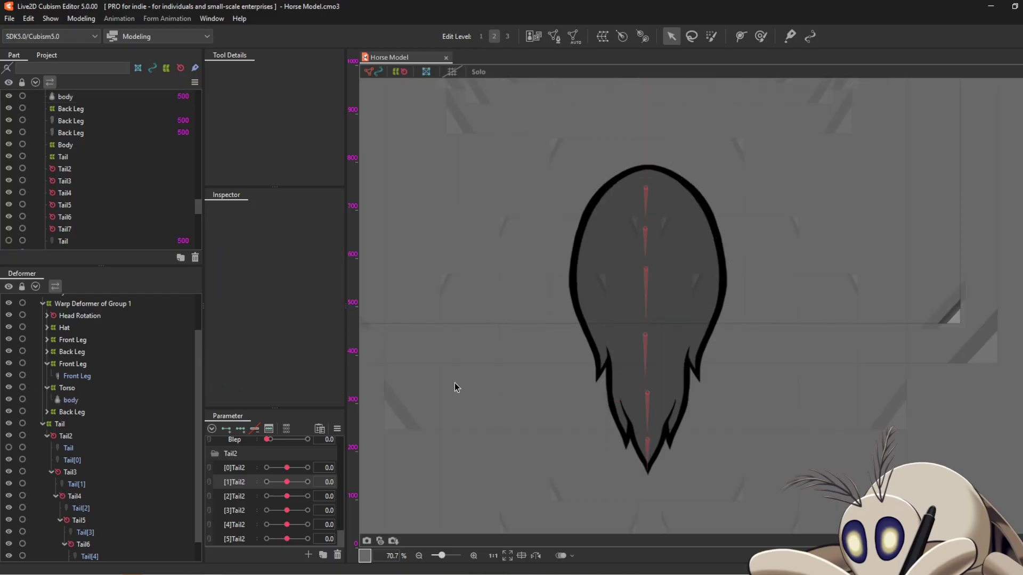
left_click_drag(457, 386, 463, 344)
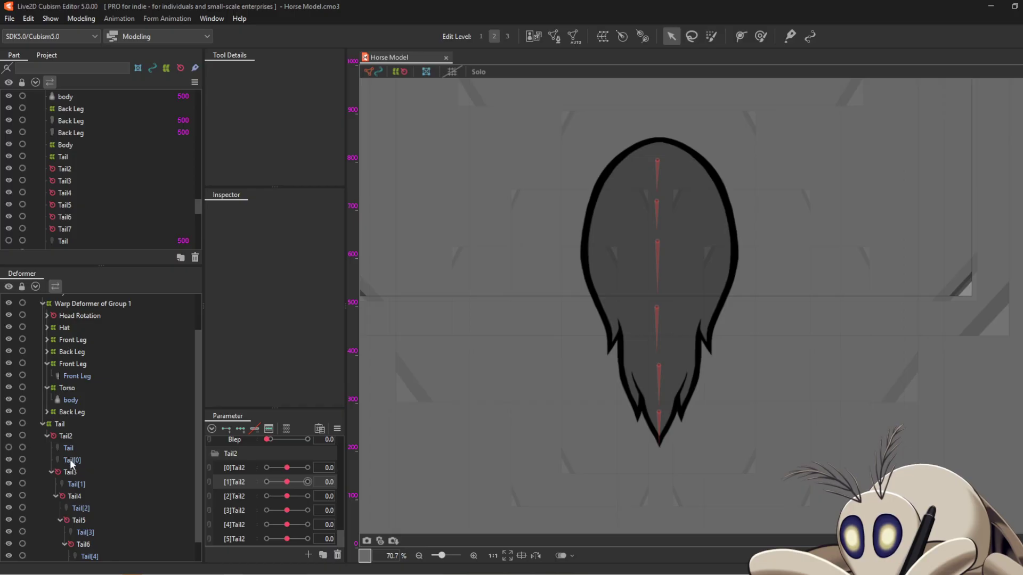
left_click(9, 448)
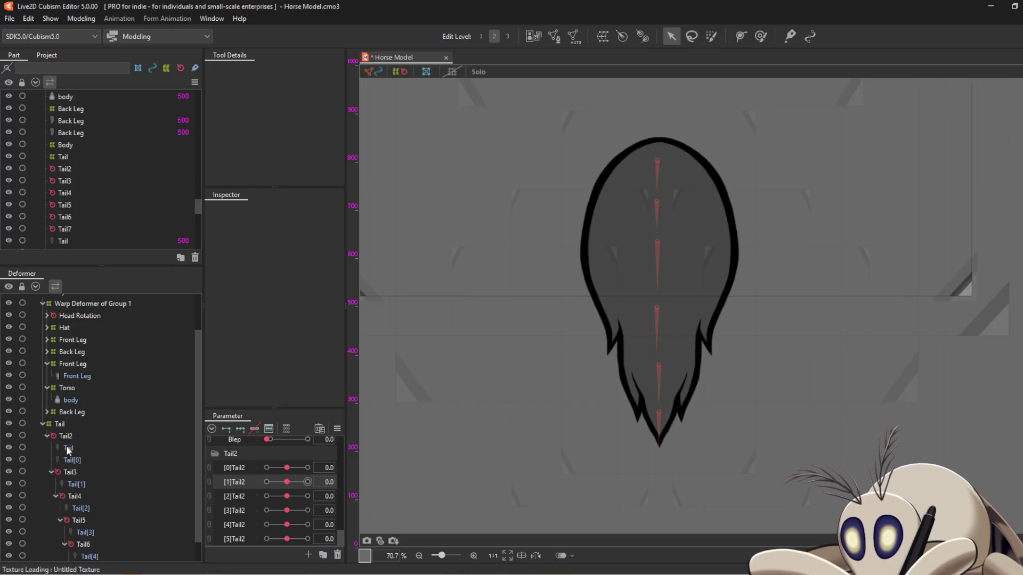
left_click(62, 448)
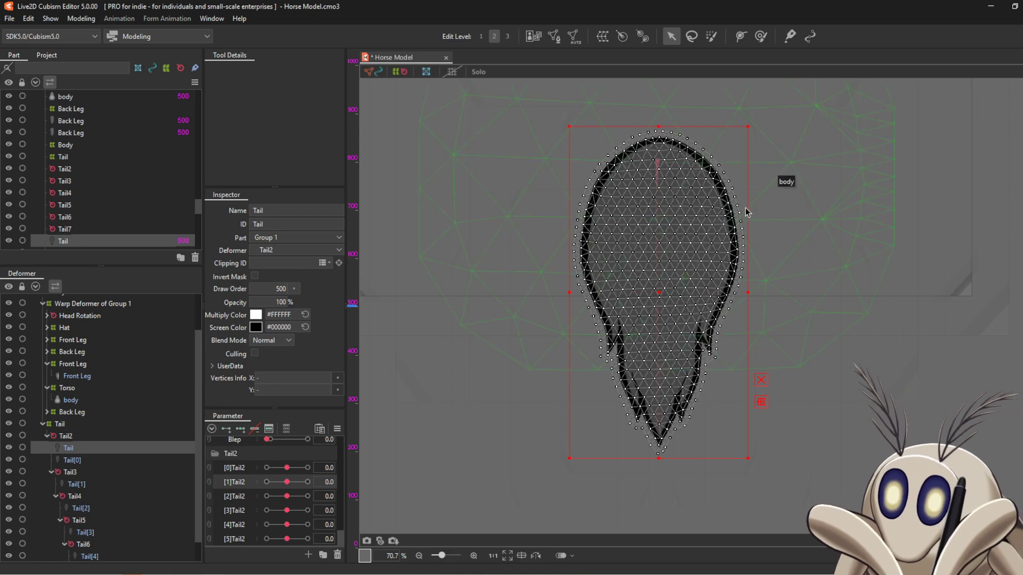
scroll(650, 209, "up", 1)
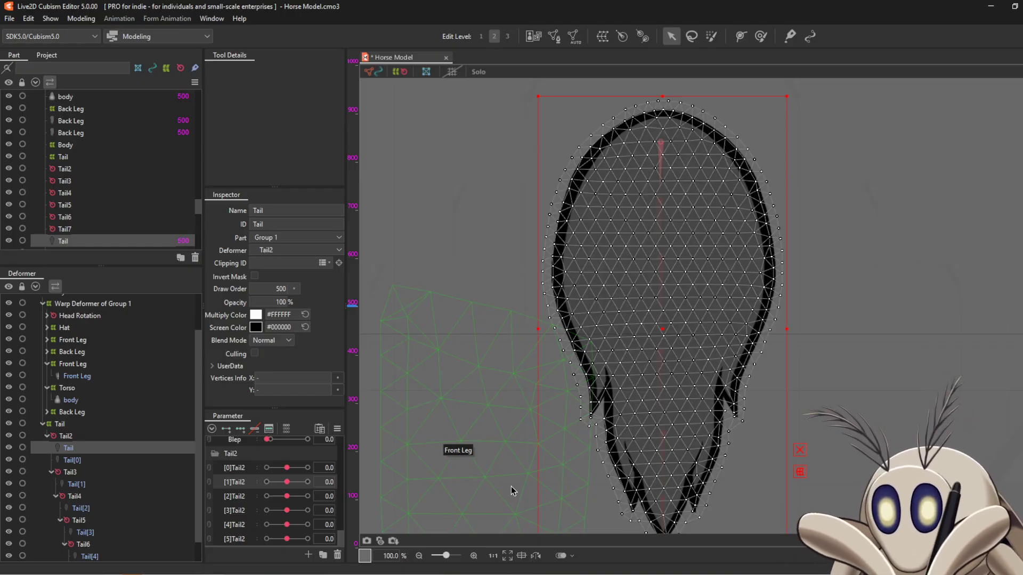
scroll(510, 487, "down", 1)
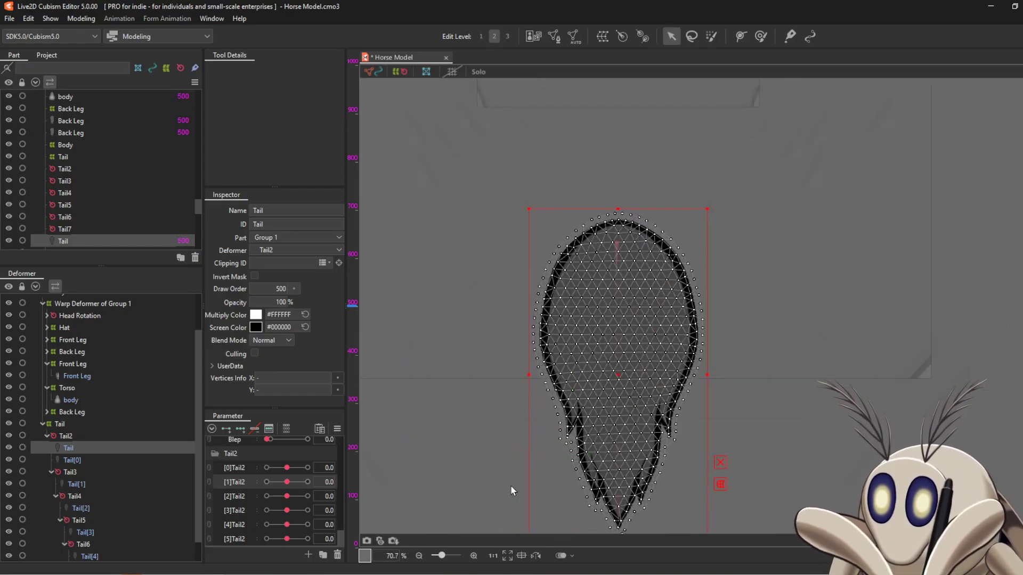
left_click_drag(401, 452, 458, 414)
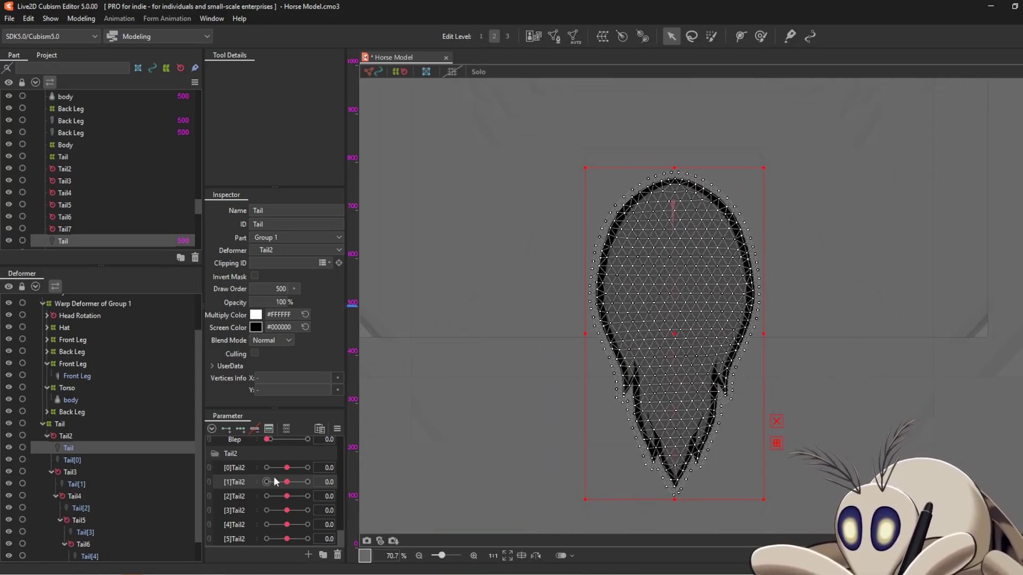
Set [0]Tail2 through [5]Tail2 to -30 to check the full bend, and hide the original Tail art mesh
left_click_drag(286, 468, 226, 484)
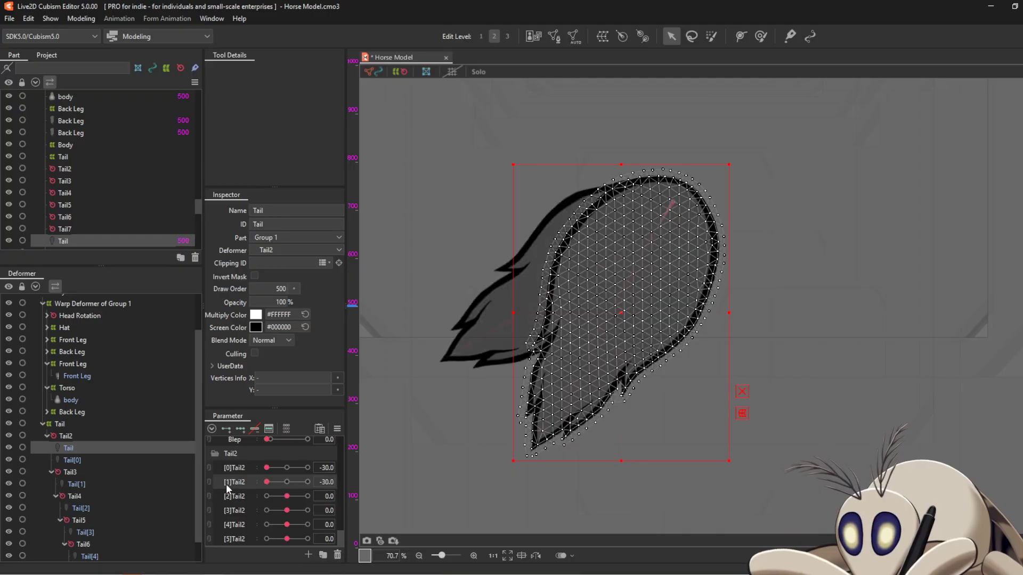
left_click_drag(287, 495, 222, 496)
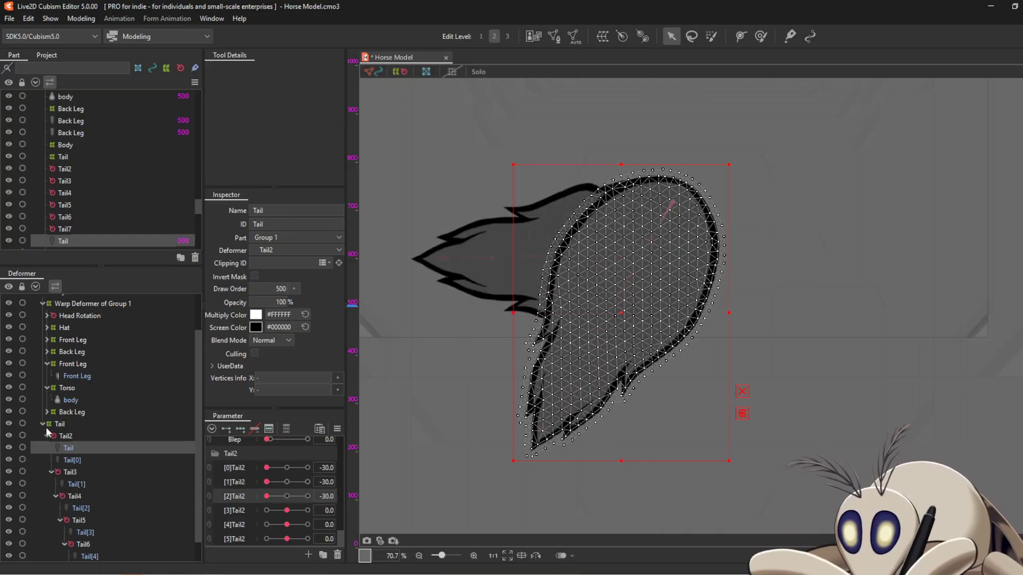
left_click(9, 447)
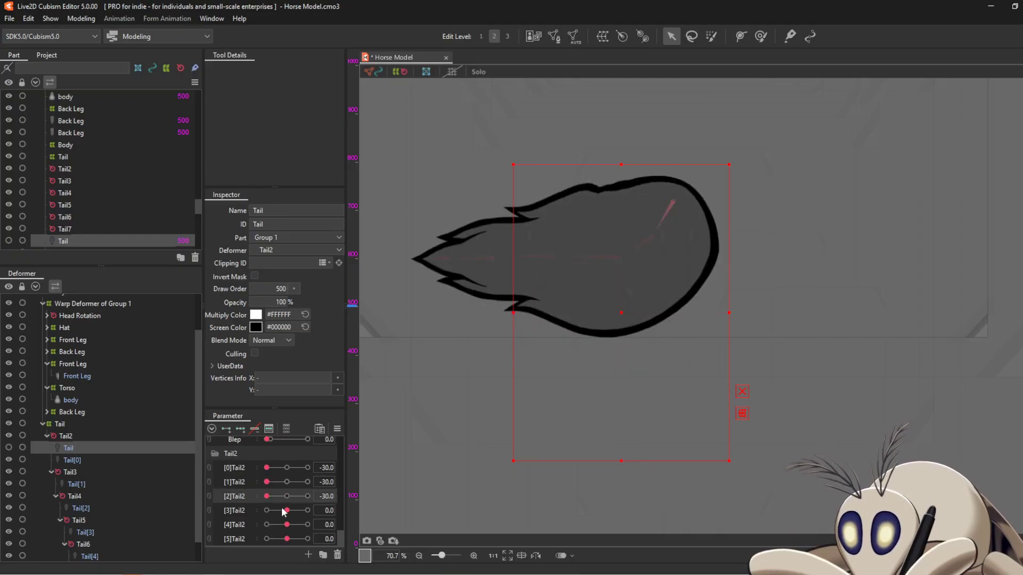
left_click_drag(282, 510, 220, 545)
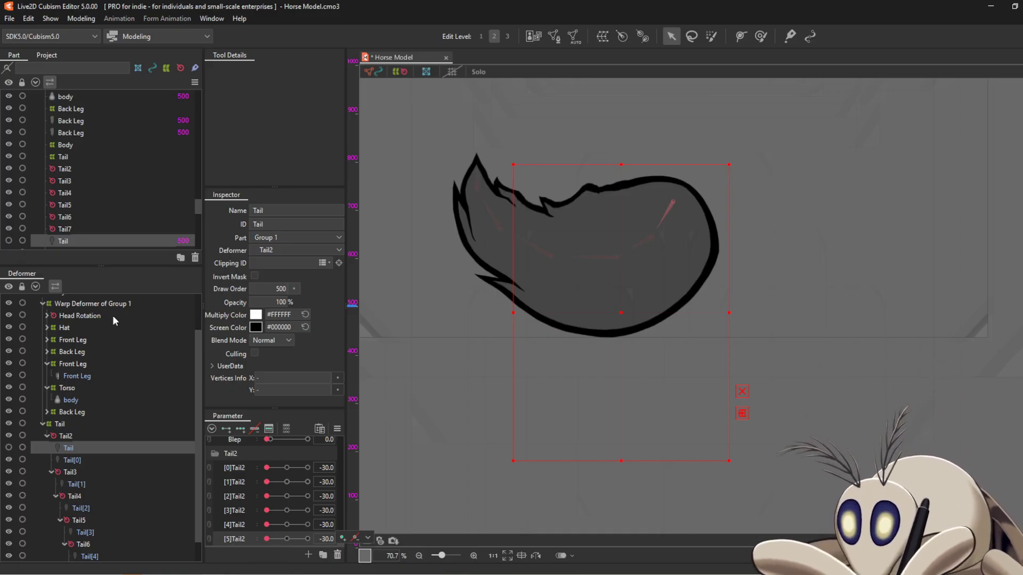
Open the model's physics settings with the tail in the preview
left_click(70, 18)
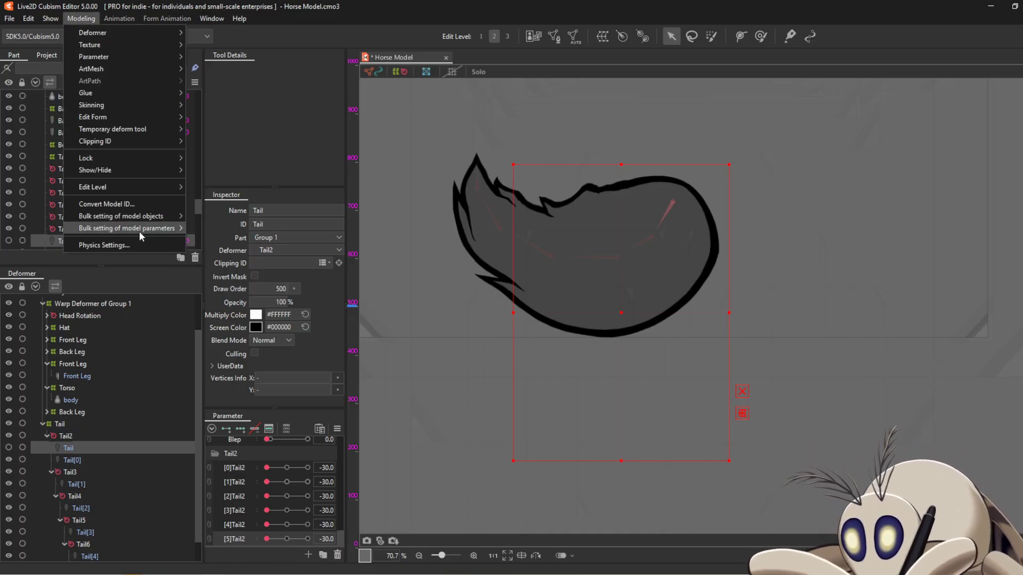
left_click(133, 244)
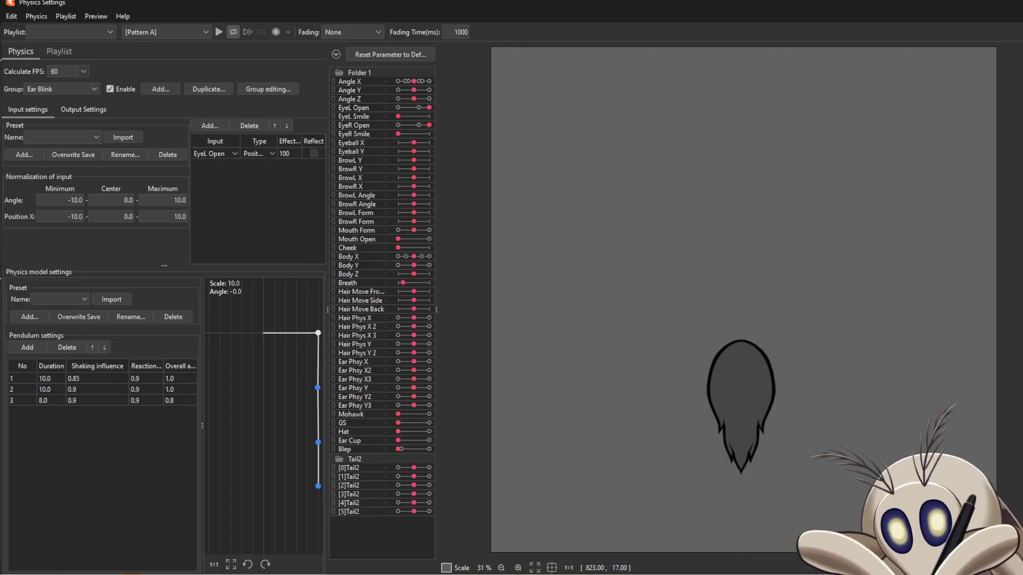
scroll(650, 446, "up", 2)
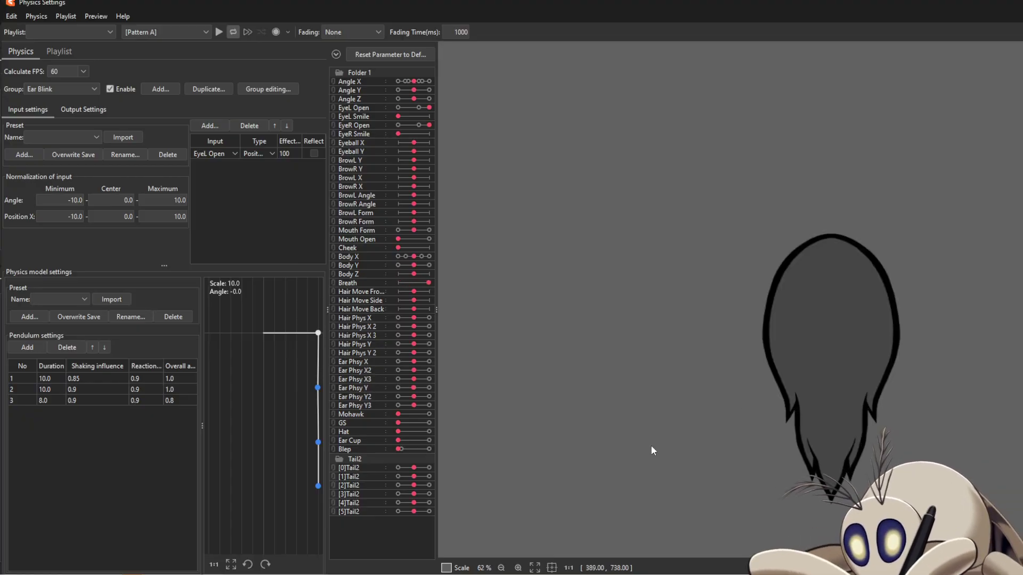
mouse_move(667, 357)
left_mouse_down()
mouse_move(588, 340)
mouse_move(599, 327)
mouse_move(586, 305)
left_mouse_up()
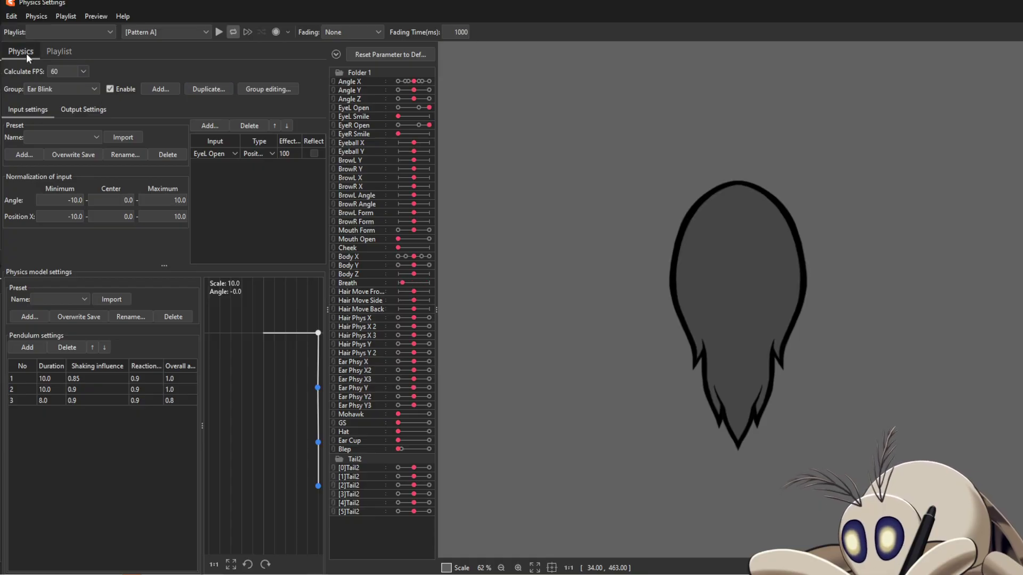
Add a new physics group named Tail without any input or physics model preset
left_click(155, 89)
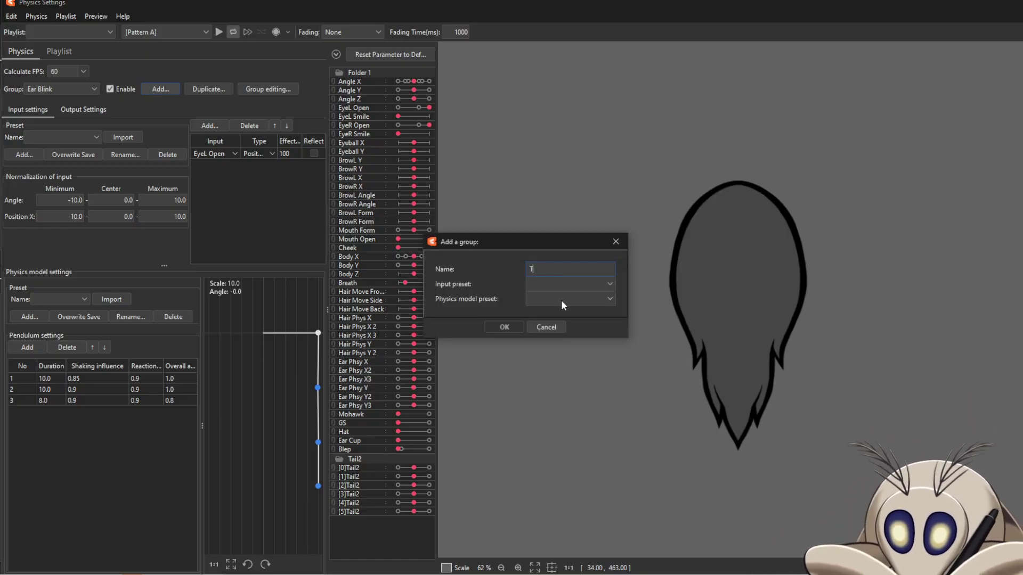
type("Tail")
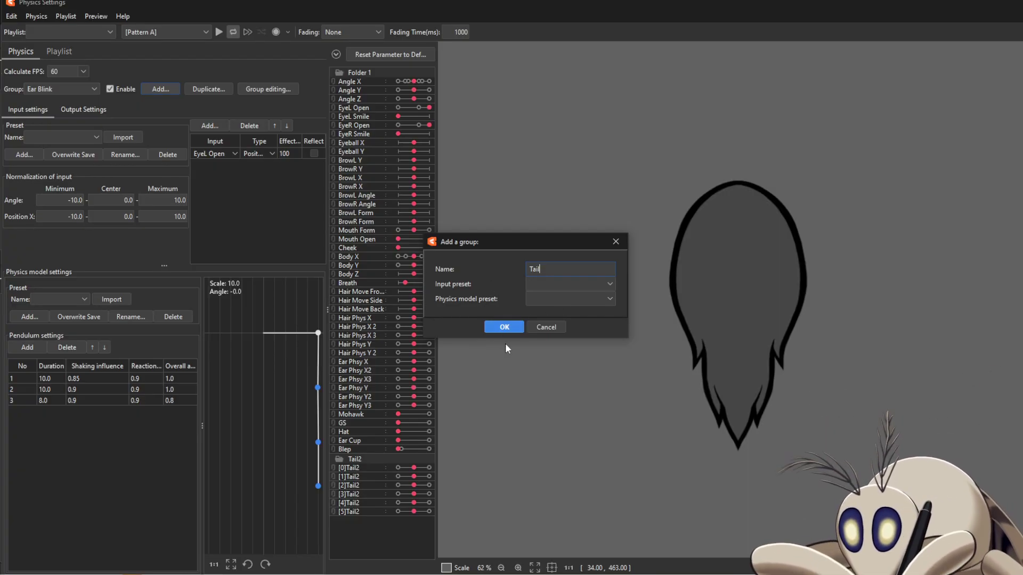
left_click(508, 326)
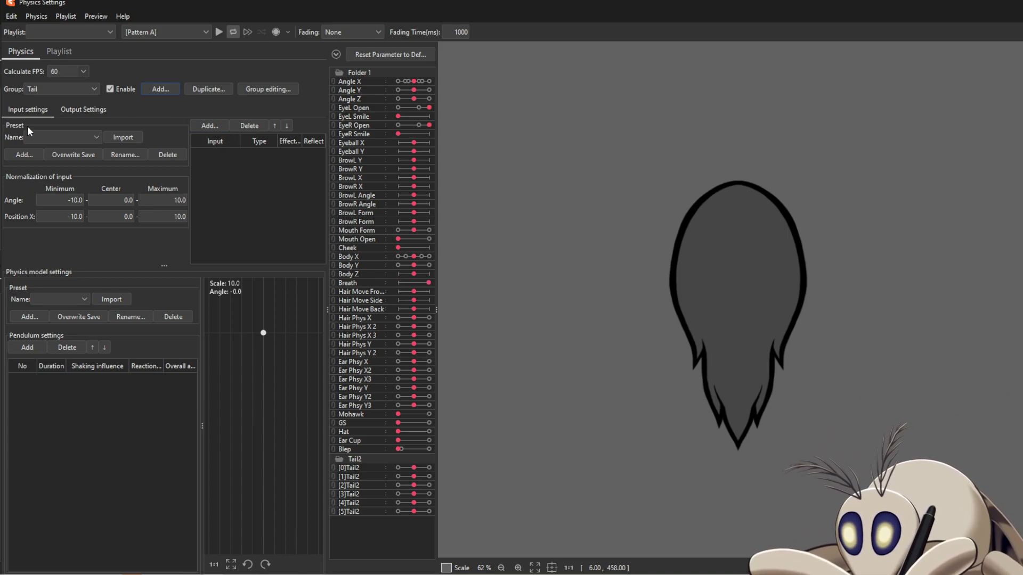
Add the Breath parameter as the Tail group's input and set its type to Angle
left_click(208, 126)
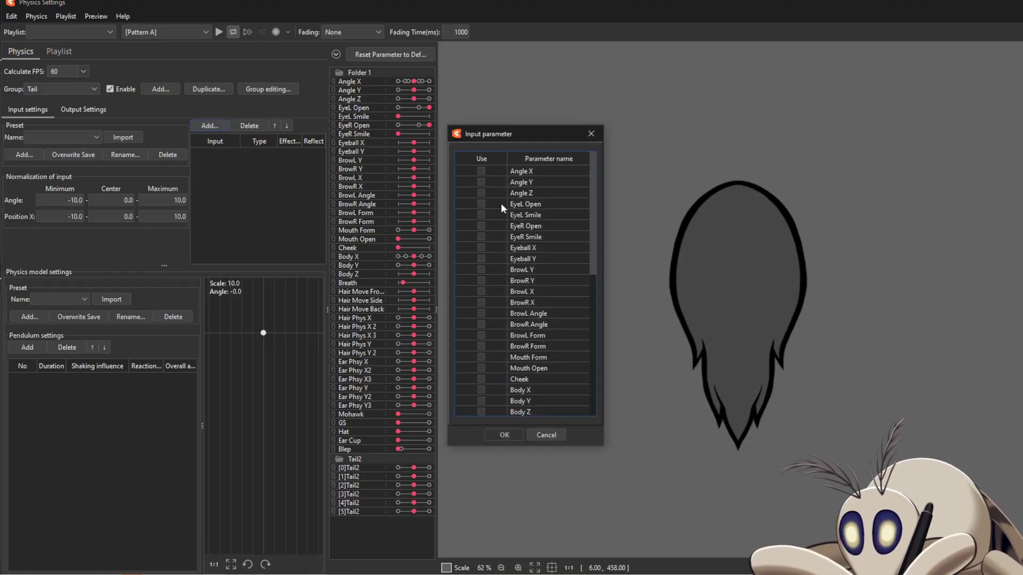
scroll(495, 200, "down", 5)
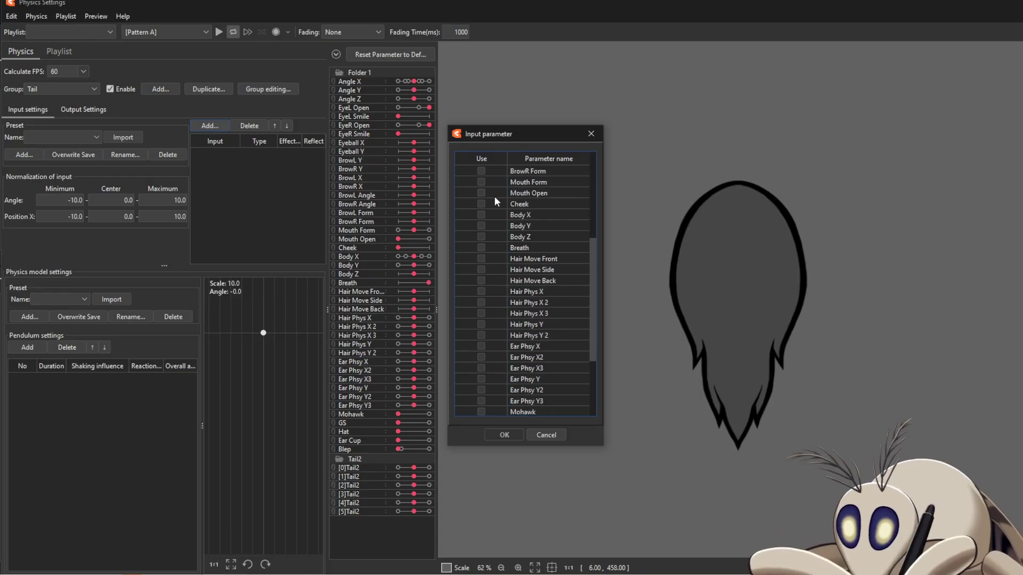
scroll(494, 196, "down", 2)
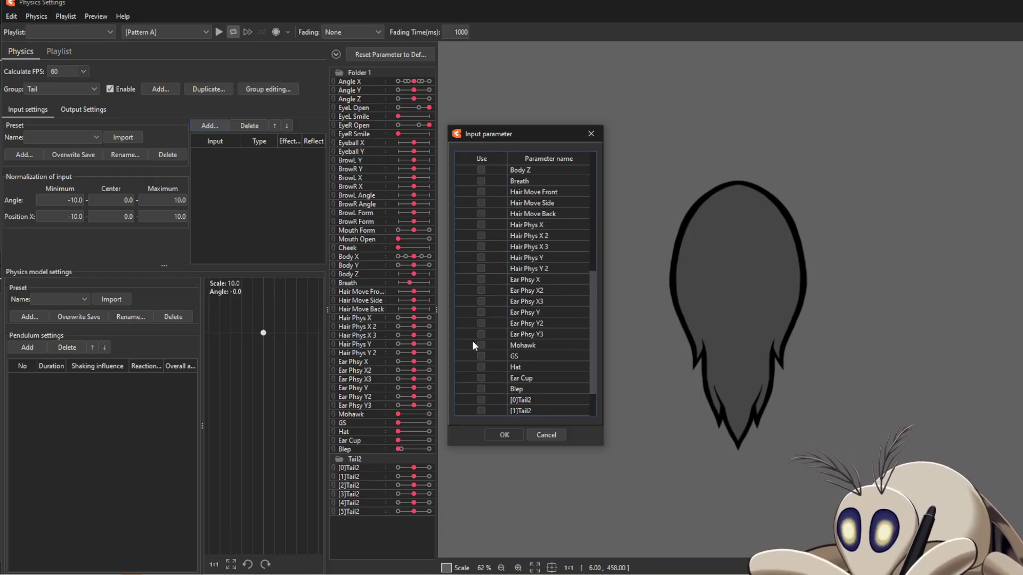
scroll(472, 340, "up", 1)
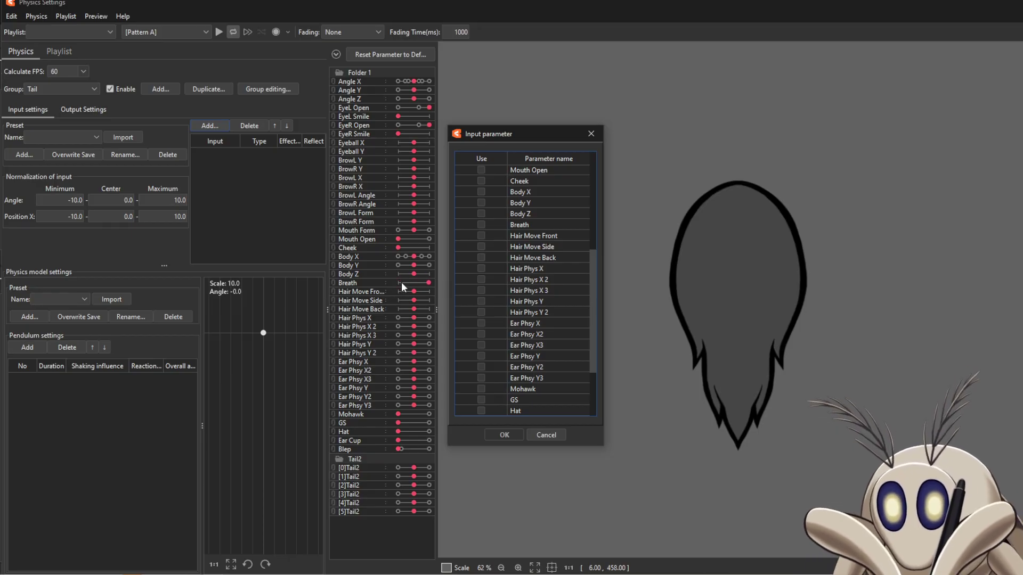
left_click(481, 226)
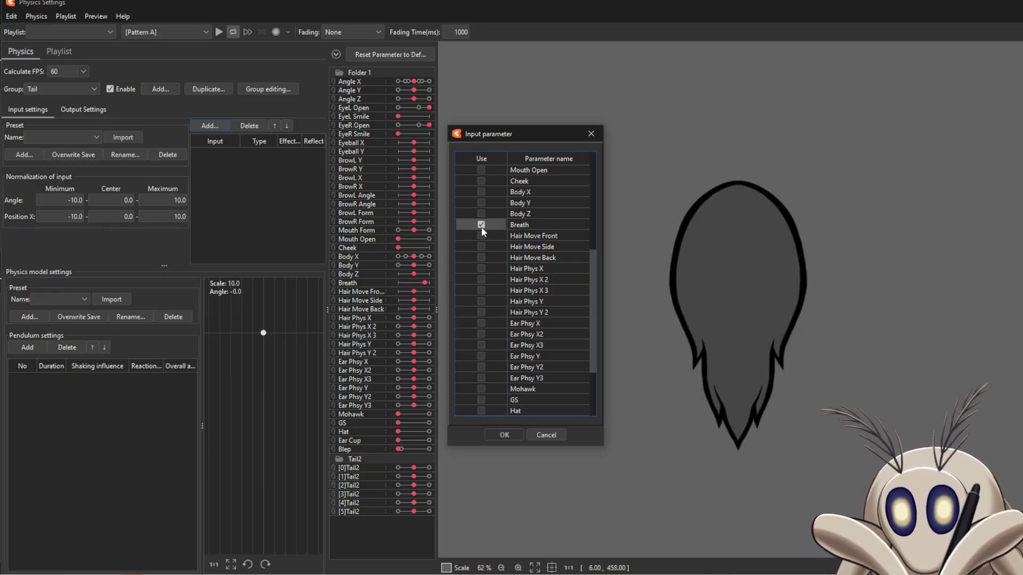
left_click(503, 435)
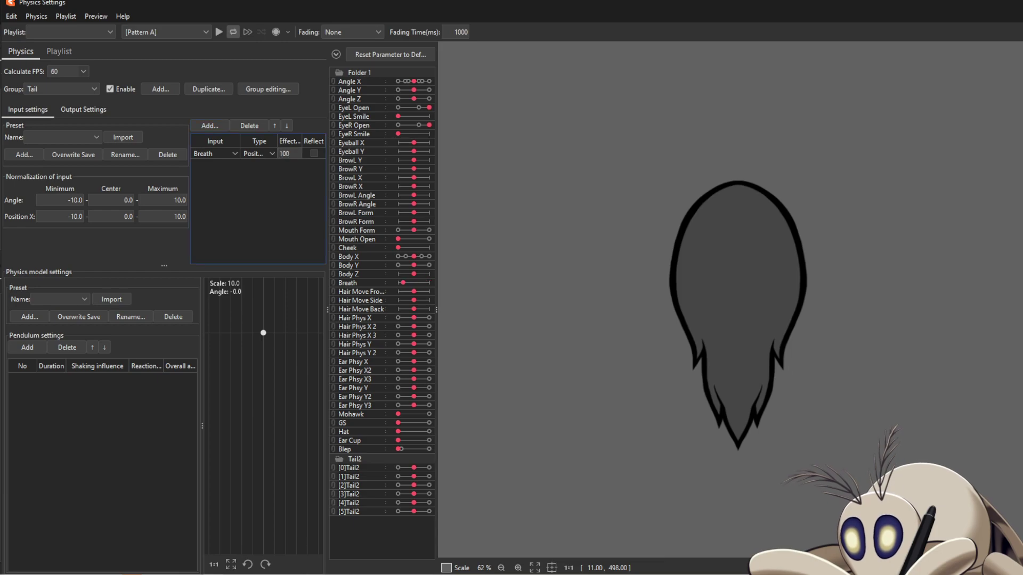
left_click(250, 153)
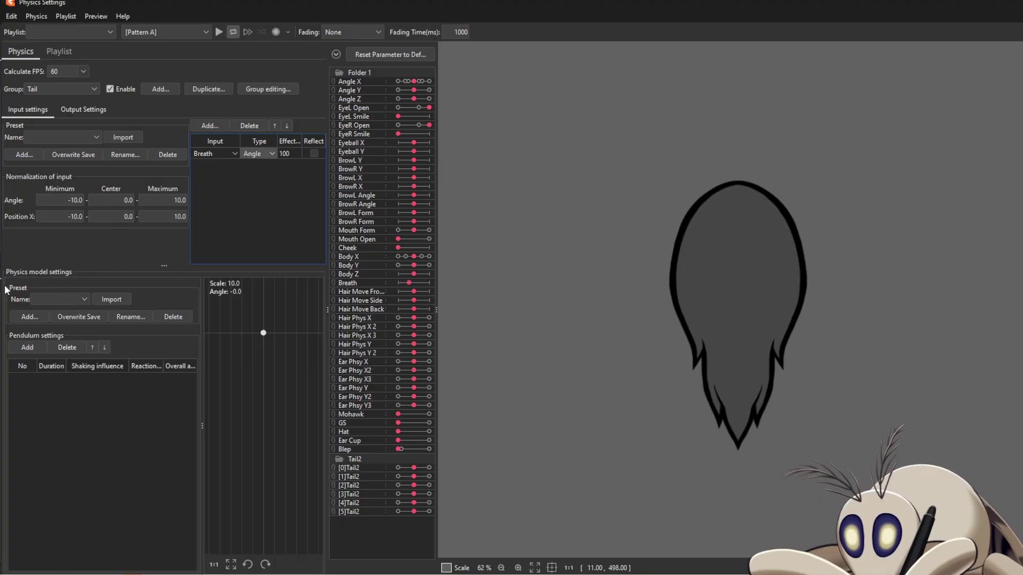
left_click(59, 300)
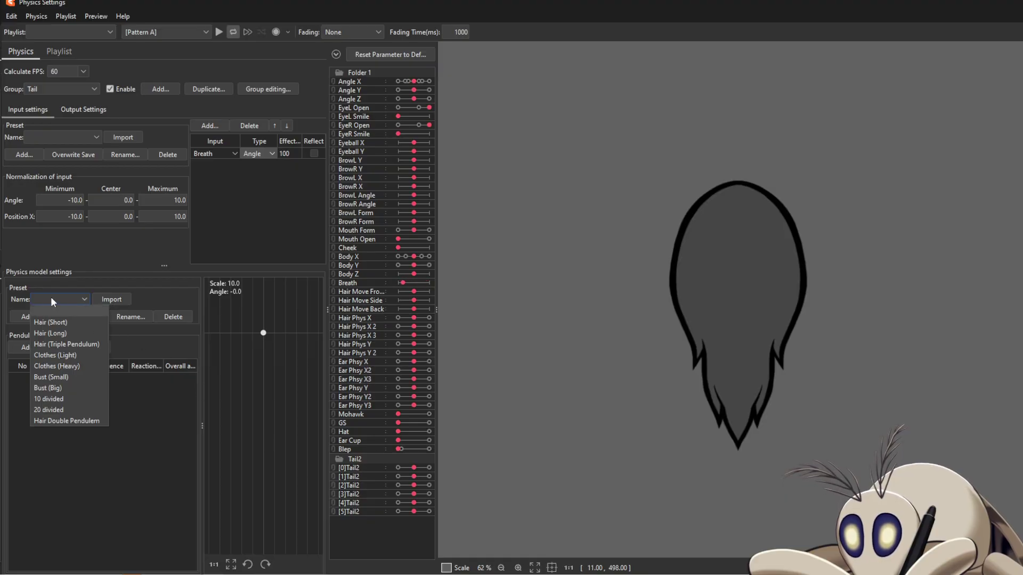
left_click(93, 265)
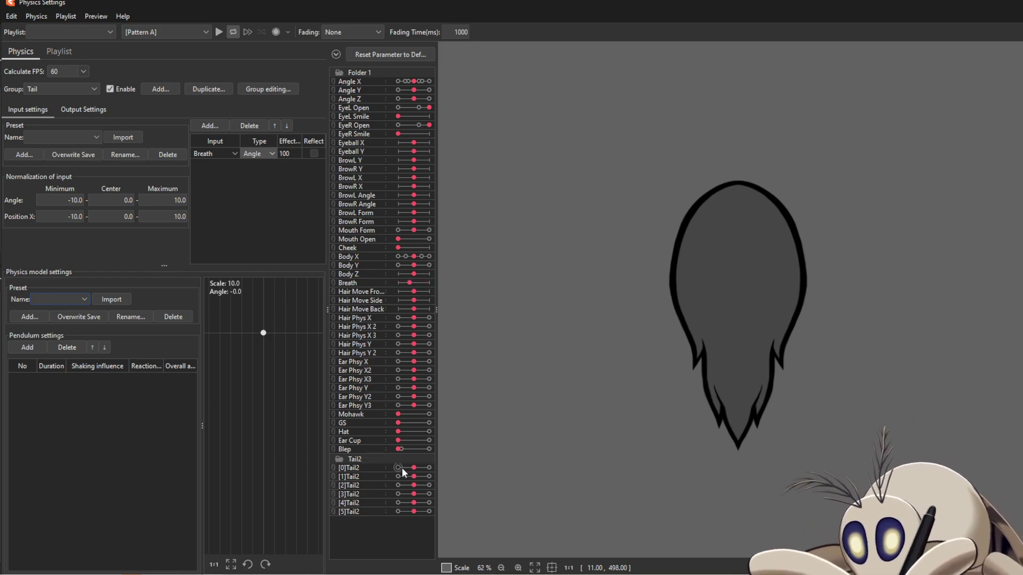
mouse_move(415, 468)
left_mouse_down()
mouse_move(386, 472)
mouse_move(436, 472)
mouse_move(416, 468)
left_mouse_up()
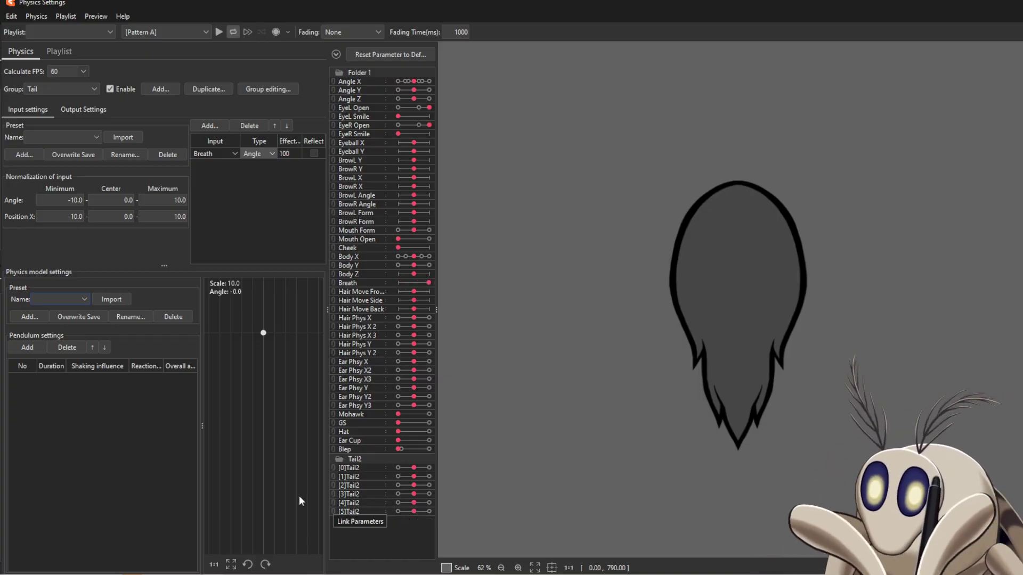
Add six pendulums to the Tail group's physics model, one for each Tail2 rotation parameter
left_click(28, 348)
left_click(28, 347)
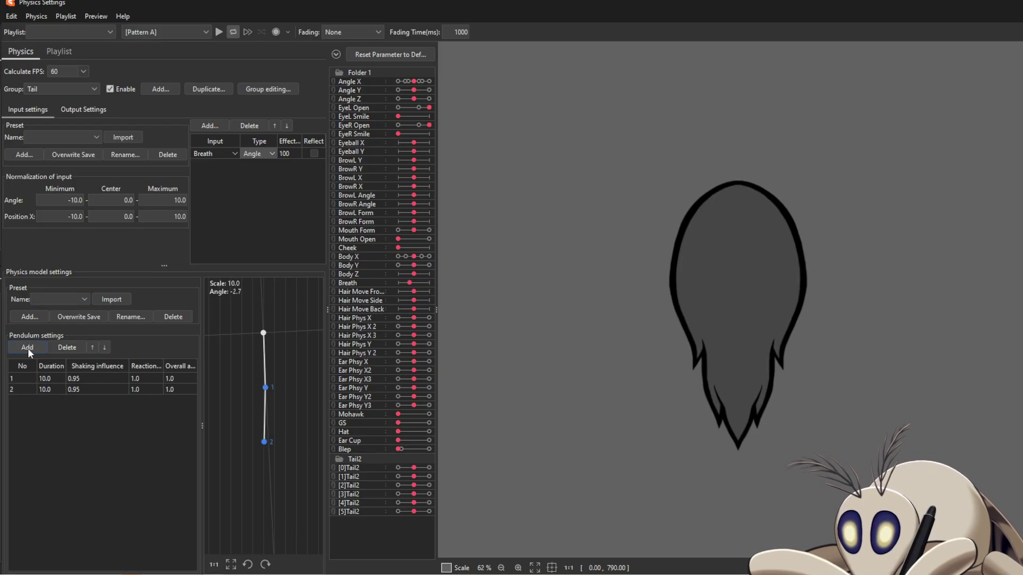
left_click(28, 347)
left_click(27, 348)
left_click(27, 347)
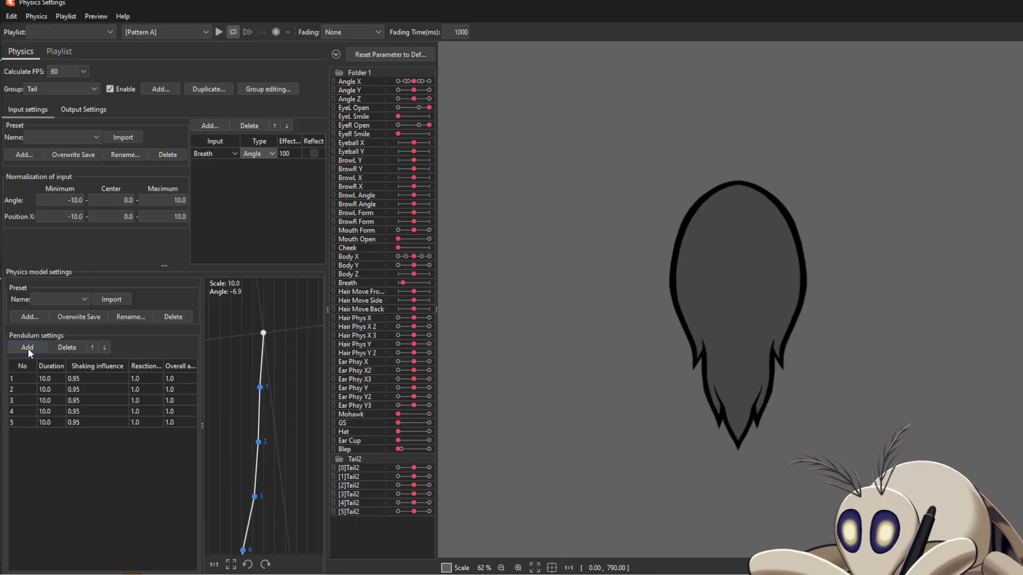
left_click(27, 348)
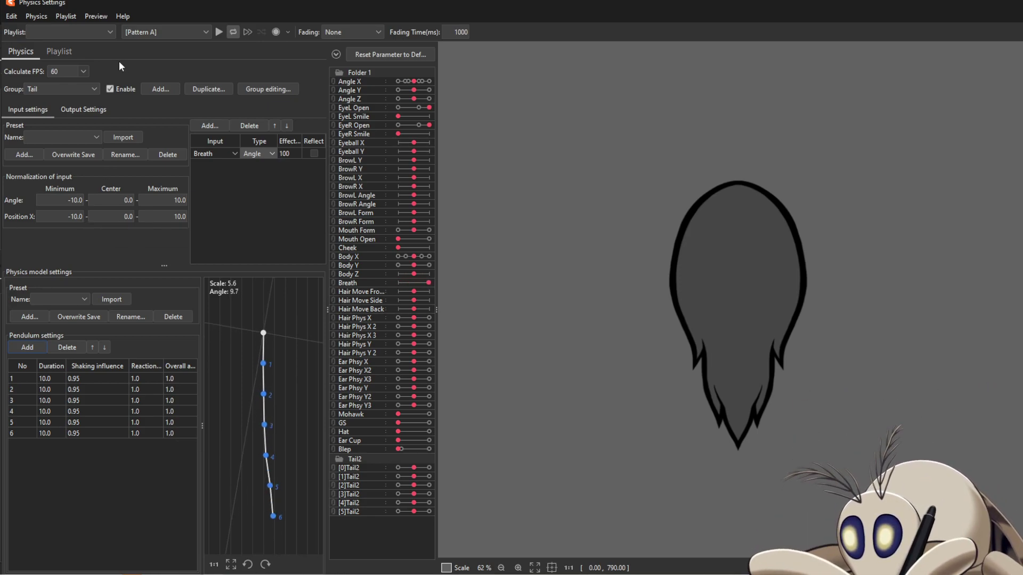
Add [0]Tail2 through [5]Tail2 as the Tail group's outputs and increase all output magnifications to fit the parameter range
left_click(70, 112)
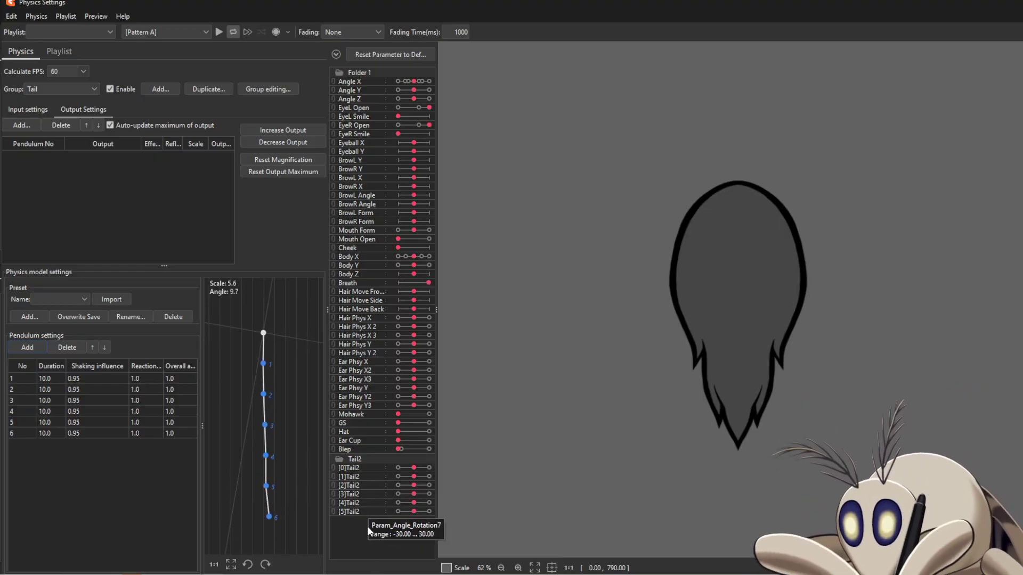
left_click(22, 123)
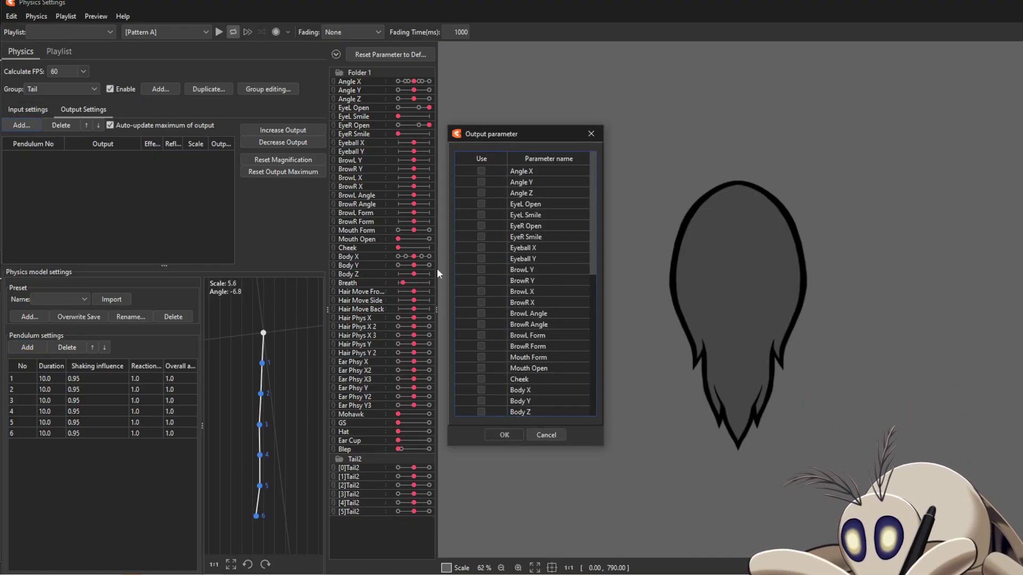
scroll(477, 303, "down", 9)
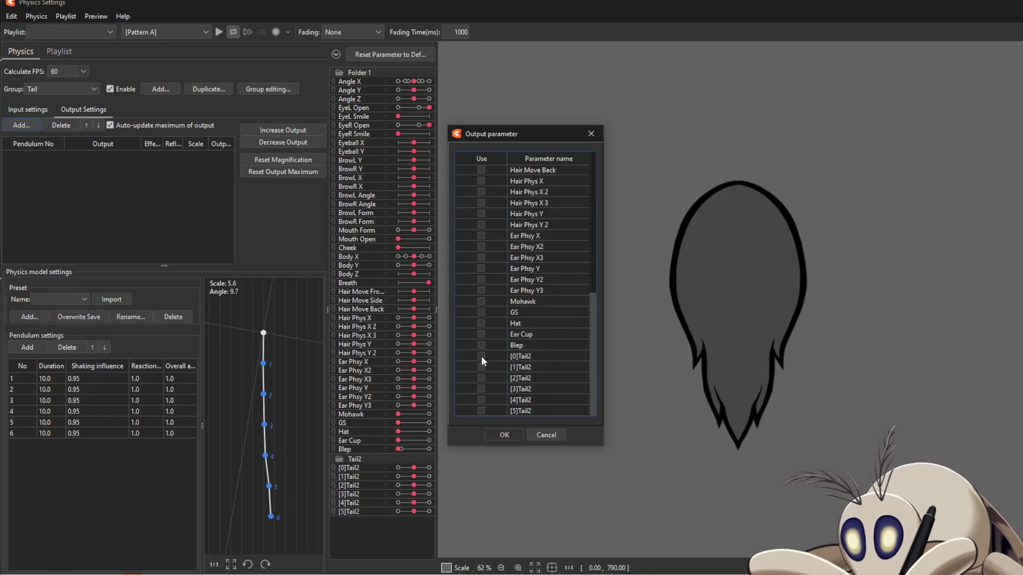
left_click_drag(481, 355, 484, 414)
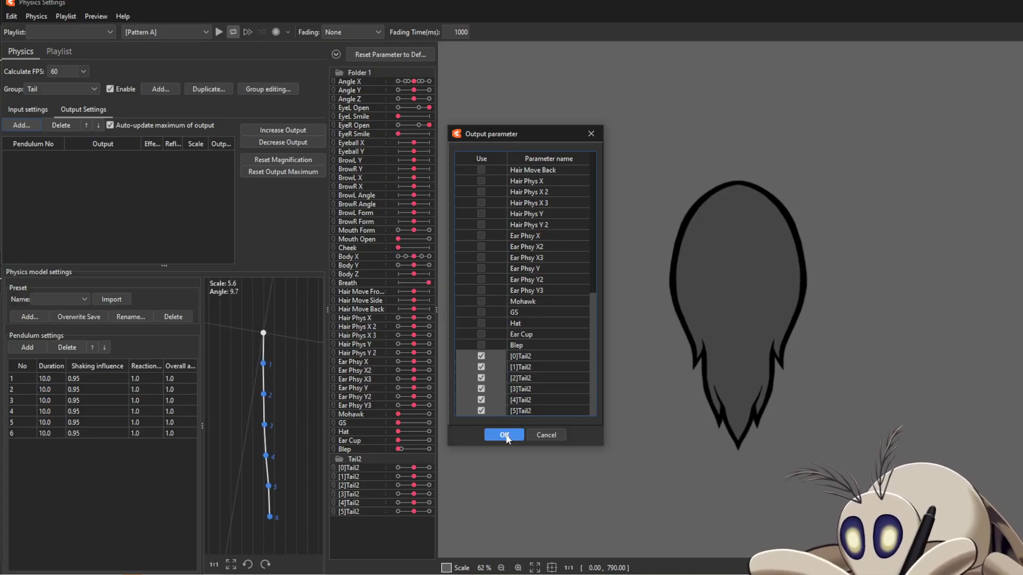
left_click(505, 434)
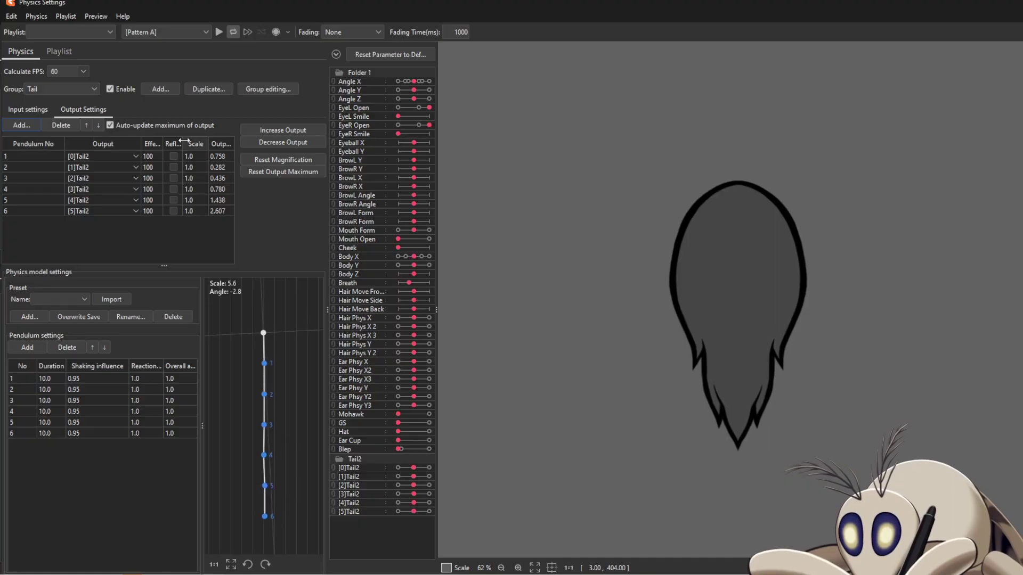
left_click(283, 130)
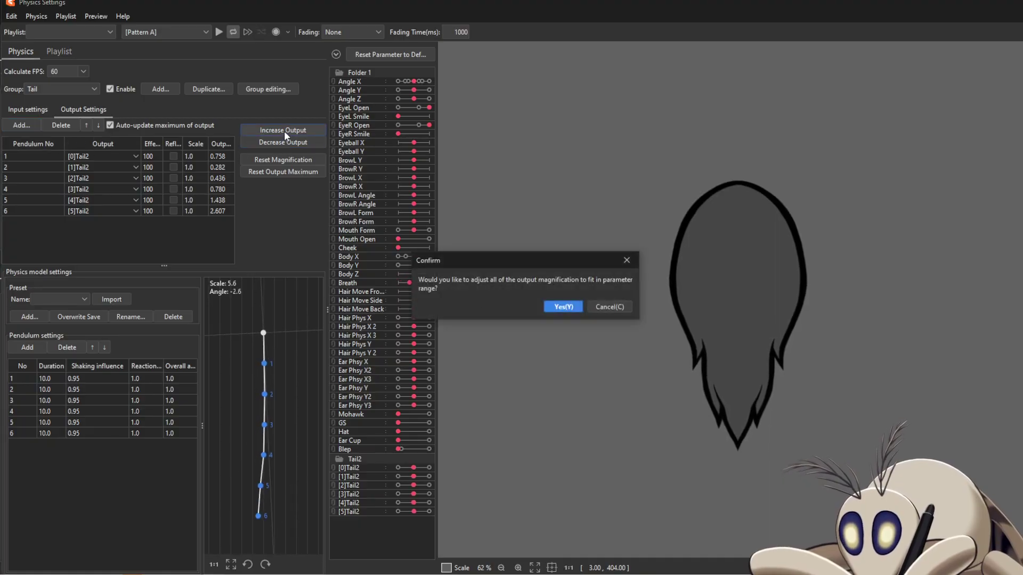
left_click(564, 306)
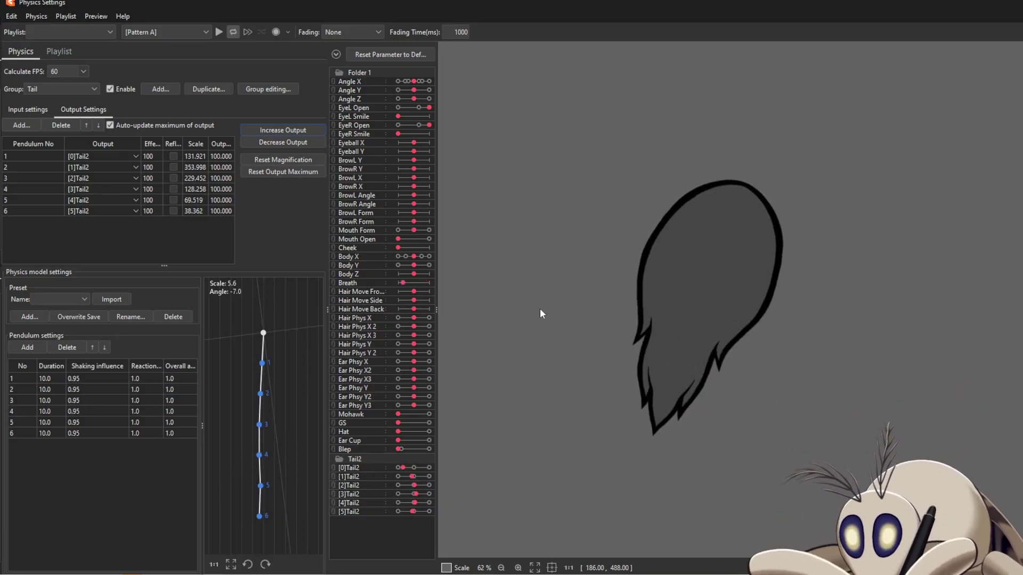
Set the Tail group's input normalization for Angle to a minimum of -30 and a maximum of 30
left_click(33, 108)
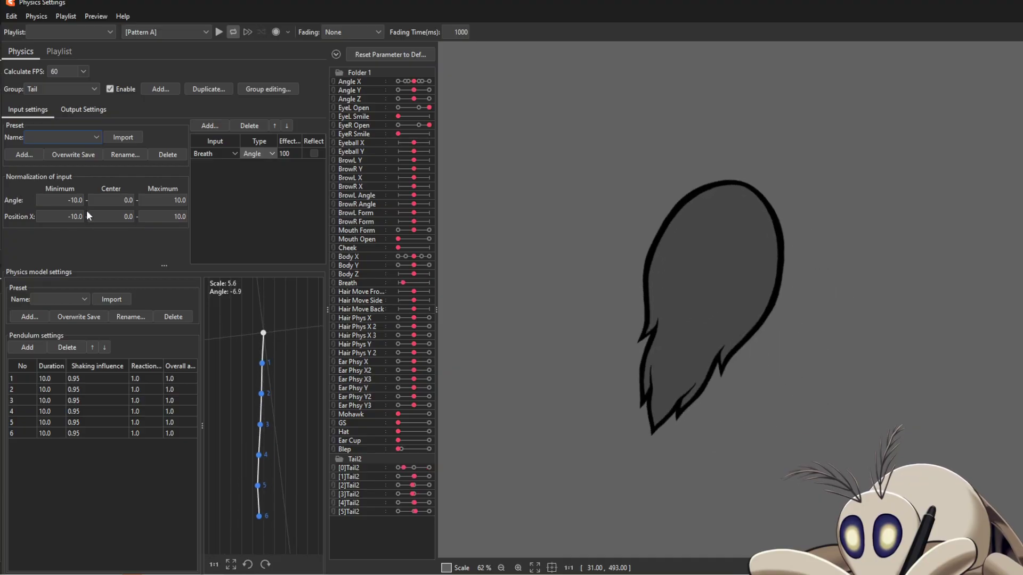
double_click(184, 202)
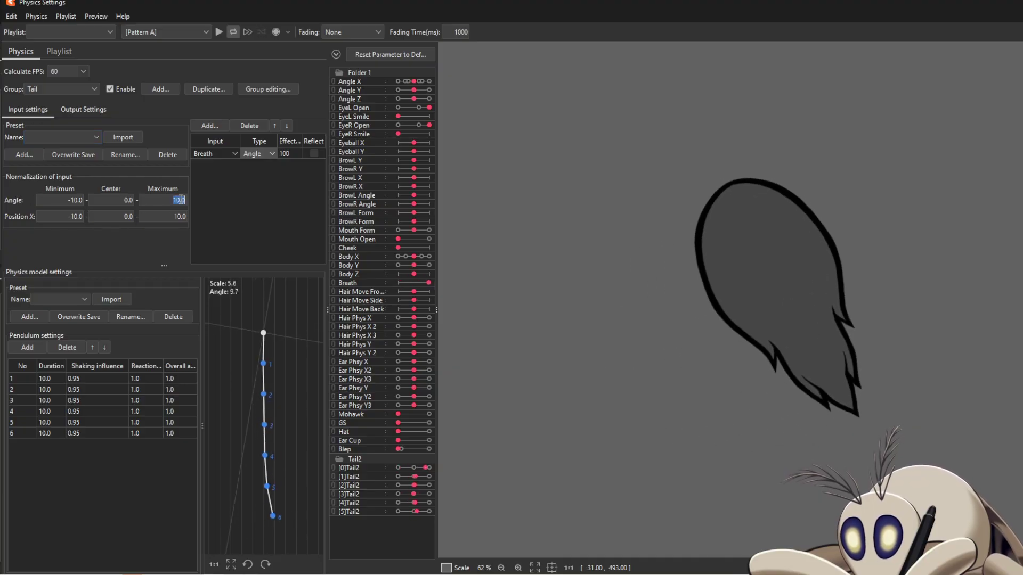
type("30")
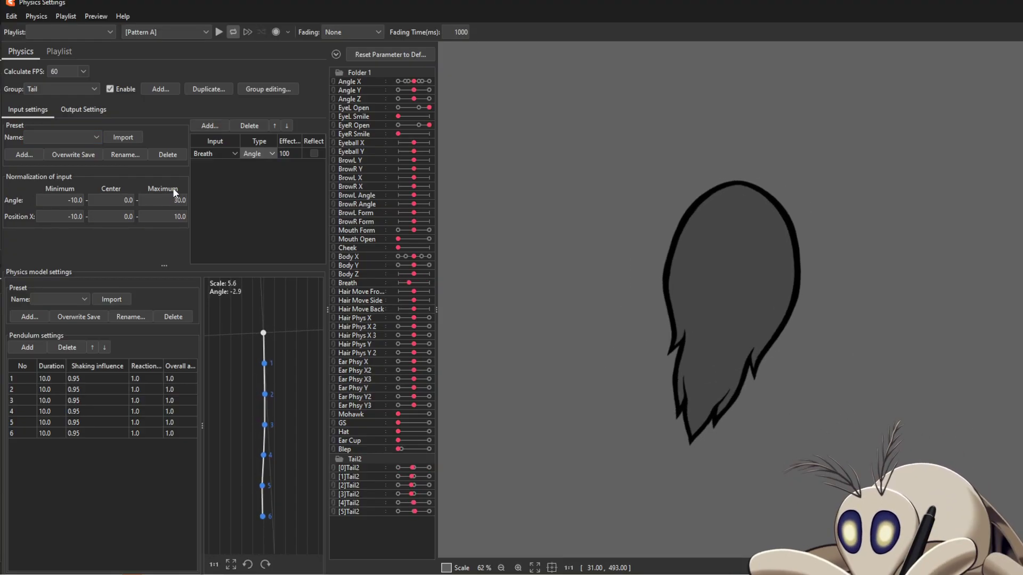
key("Return")
double_click(78, 201)
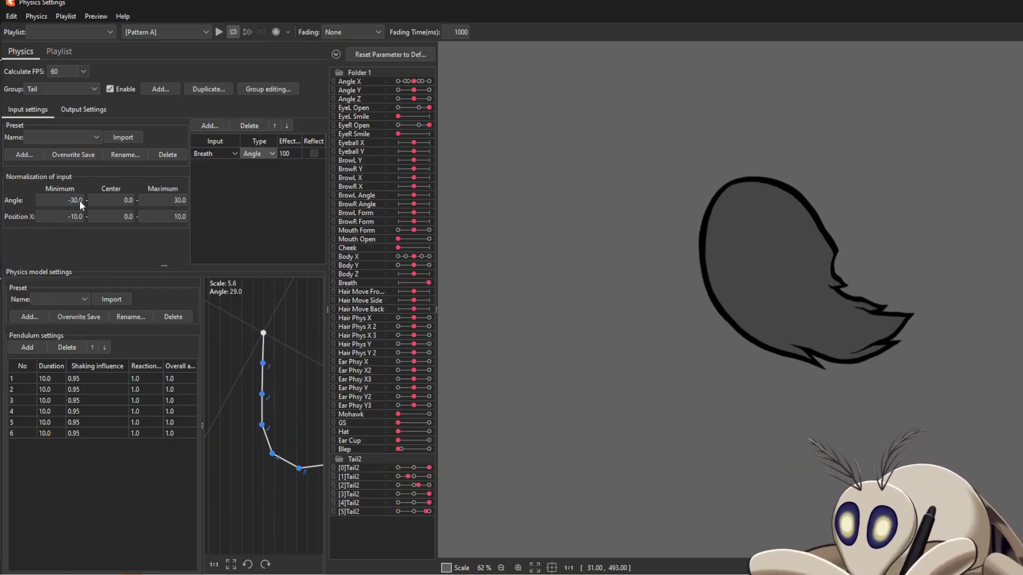
type("30")
key("Return")
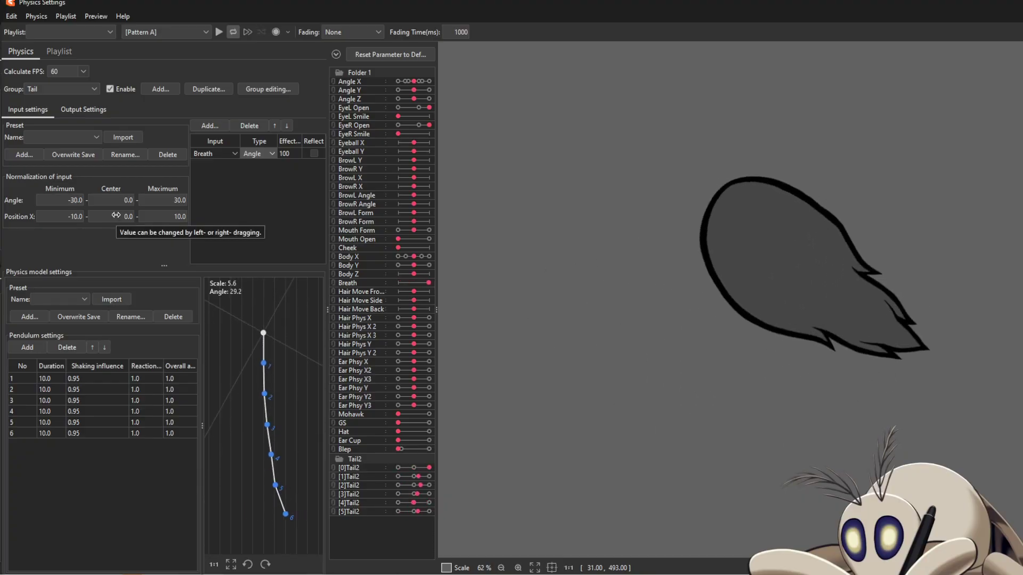
Set the Tail group's input normalization for Position X to a minimum of -30 and a maximum of 30
left_click(76, 211)
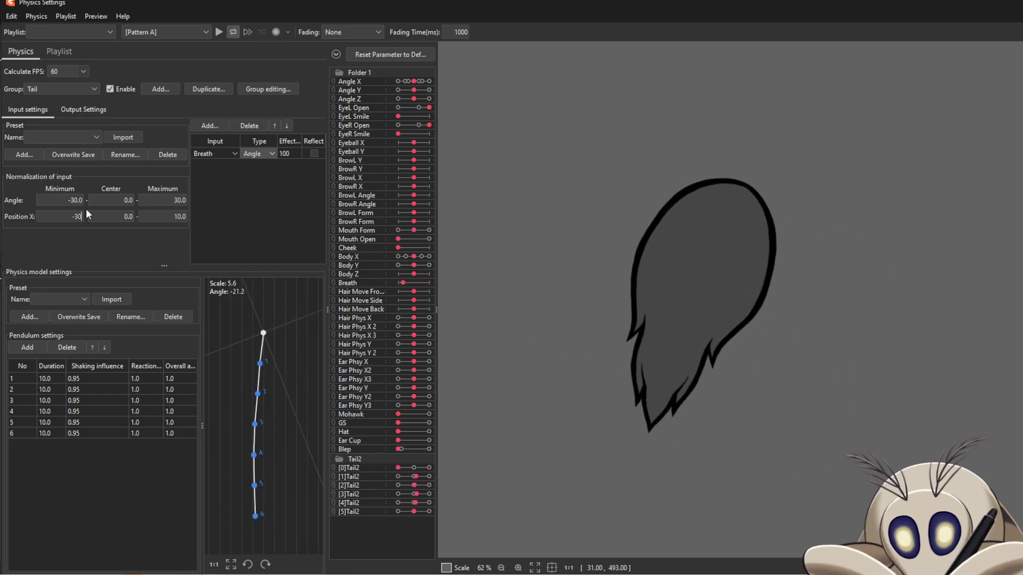
key("Return")
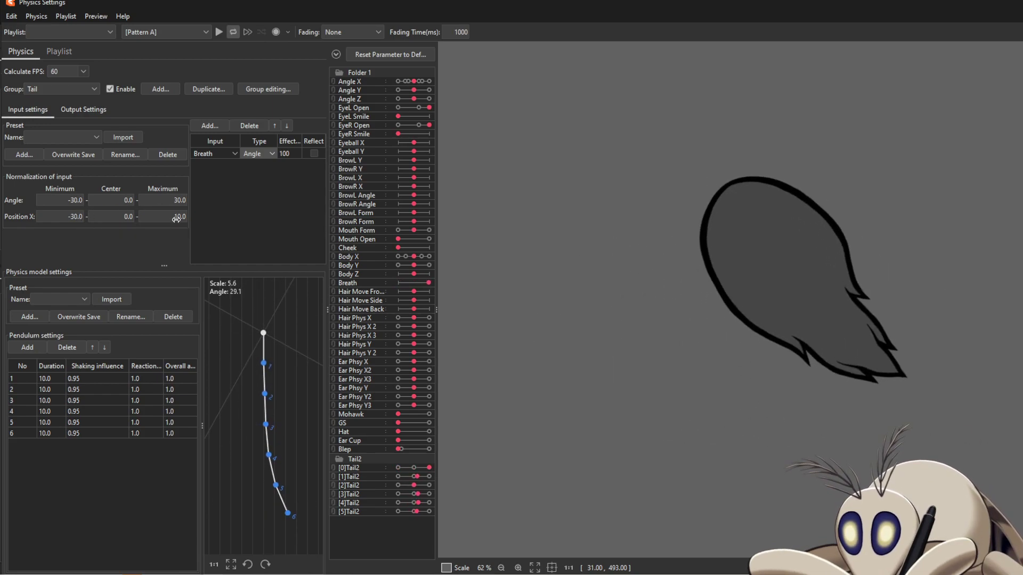
type("30")
key("Return")
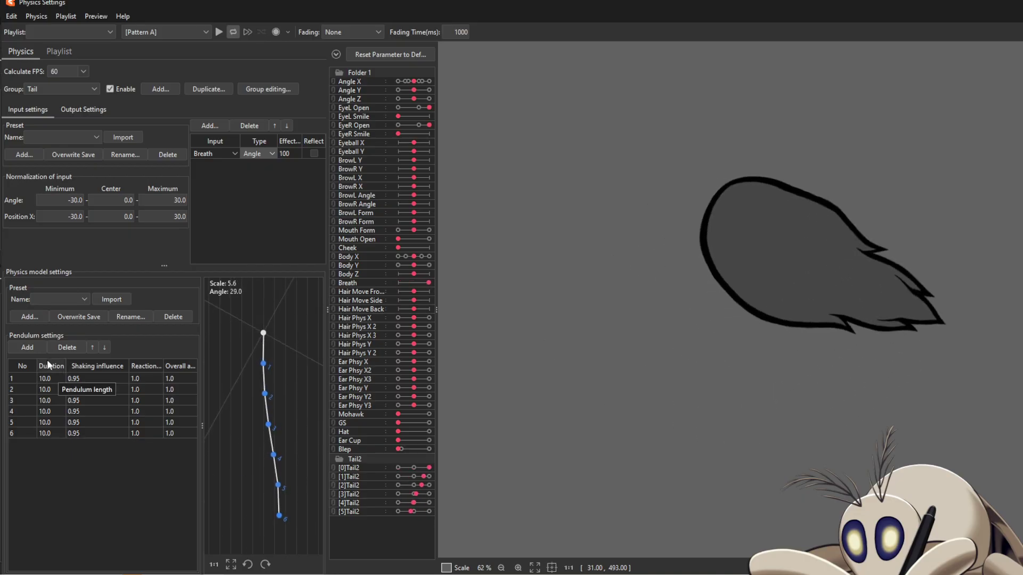
Delete all six pendulums from the Tail group's physics model
left_click(30, 378)
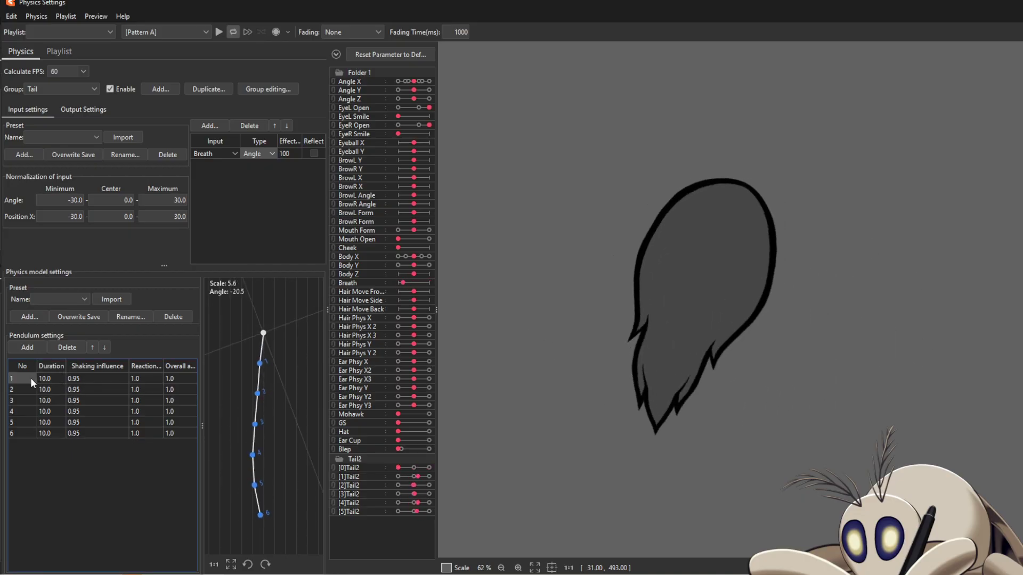
left_click(22, 433, "shift")
left_click(55, 347)
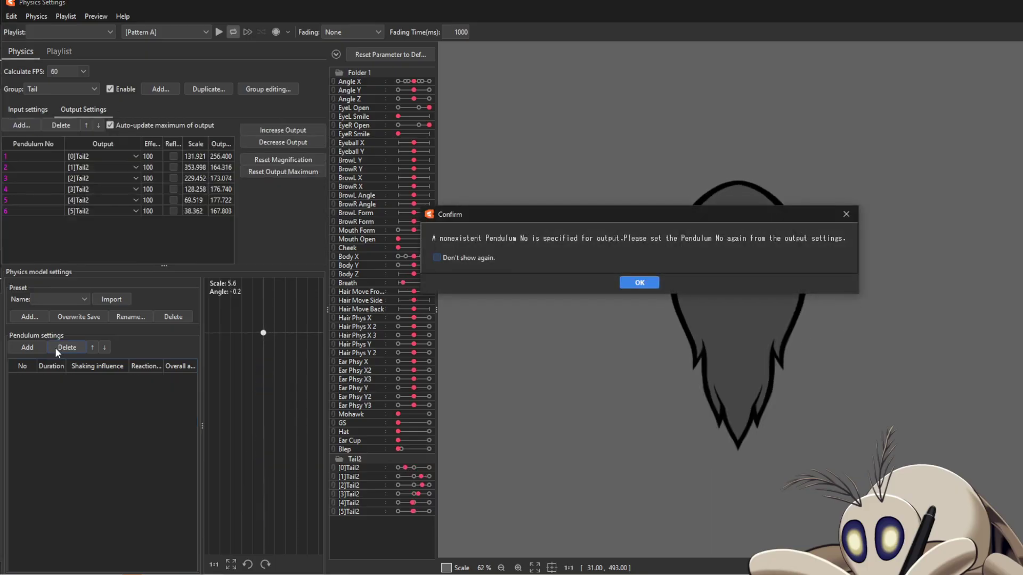
left_click(638, 283)
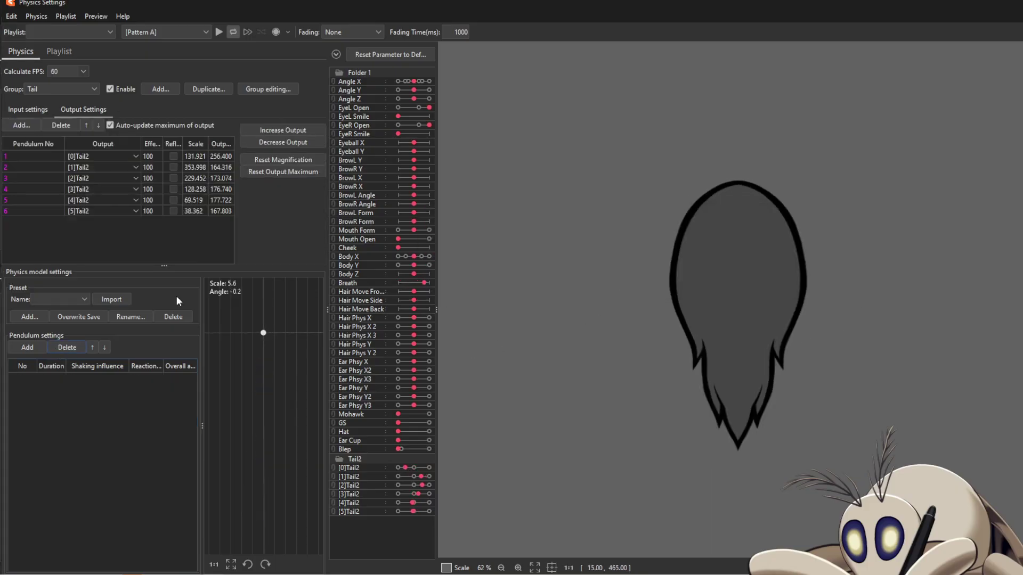
Import the Hair (Triple Pendulum) preset into the Tail group's physics model
left_click(42, 300)
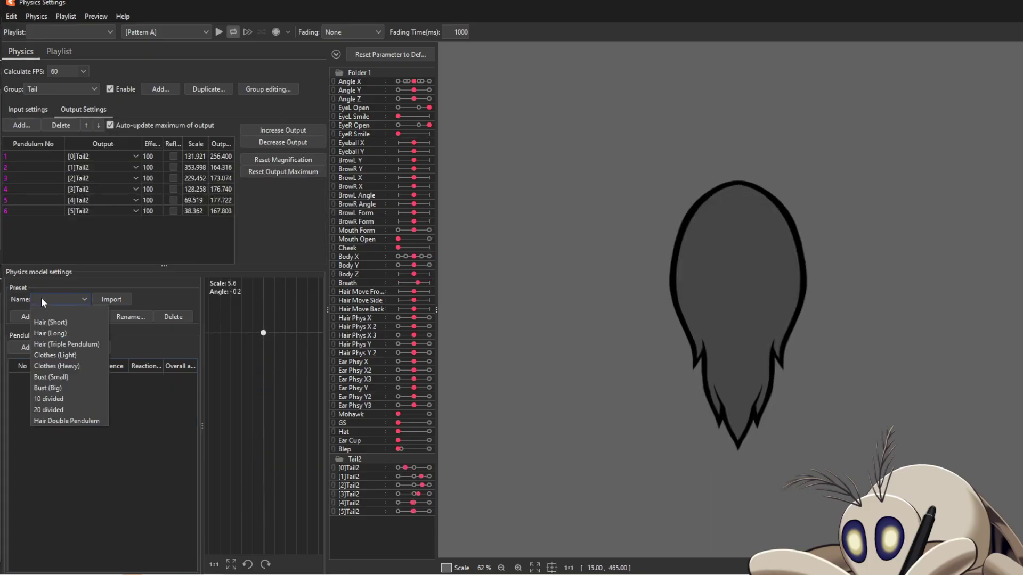
left_click(44, 347)
left_click(114, 301)
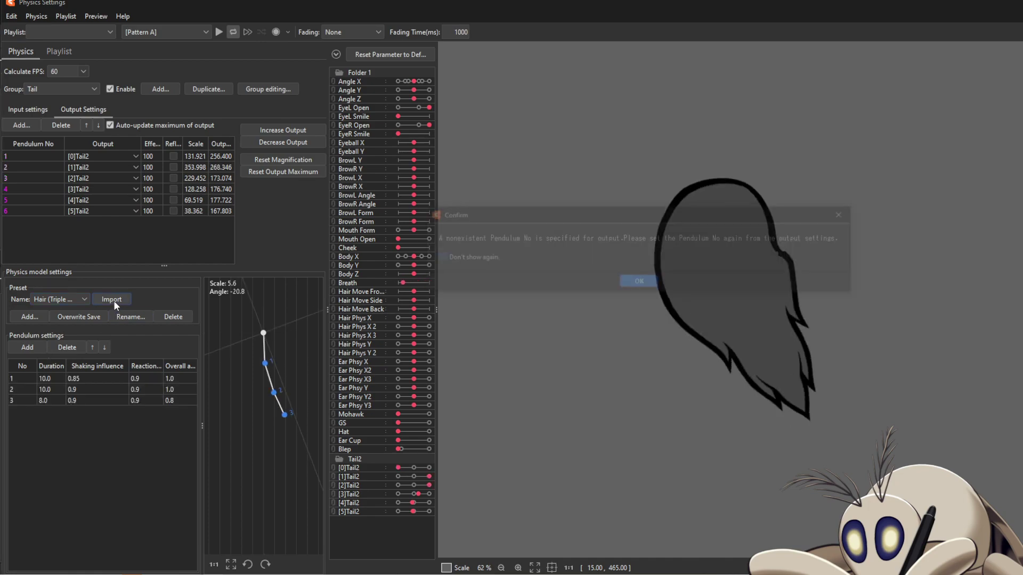
key("Return")
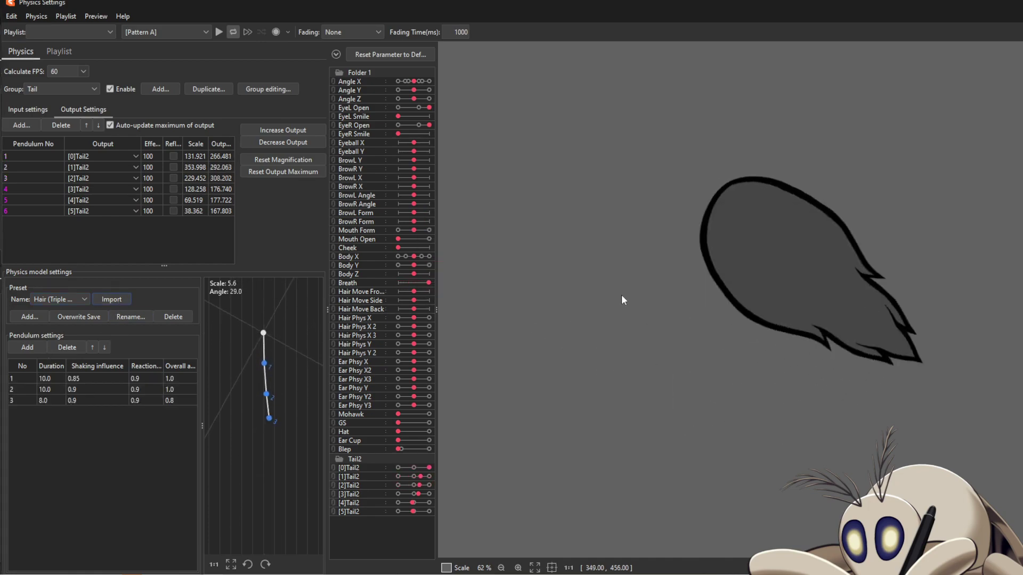
Add three more pendulums after the three from the imported preset
left_click(32, 350)
left_click(32, 350)
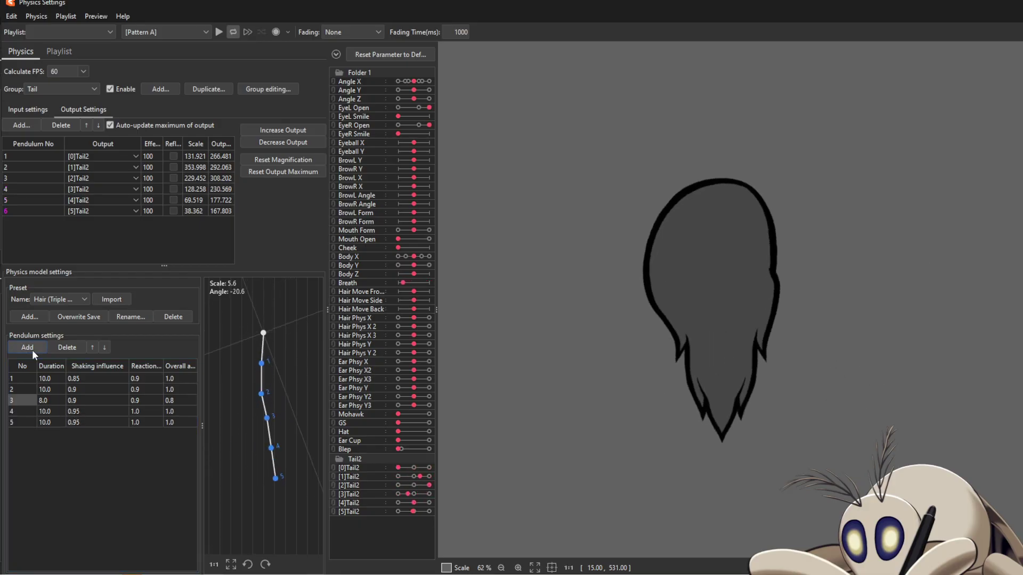
left_click(32, 350)
Set the duration of pendulums 4, 5 and 6 to 8
double_click(43, 413)
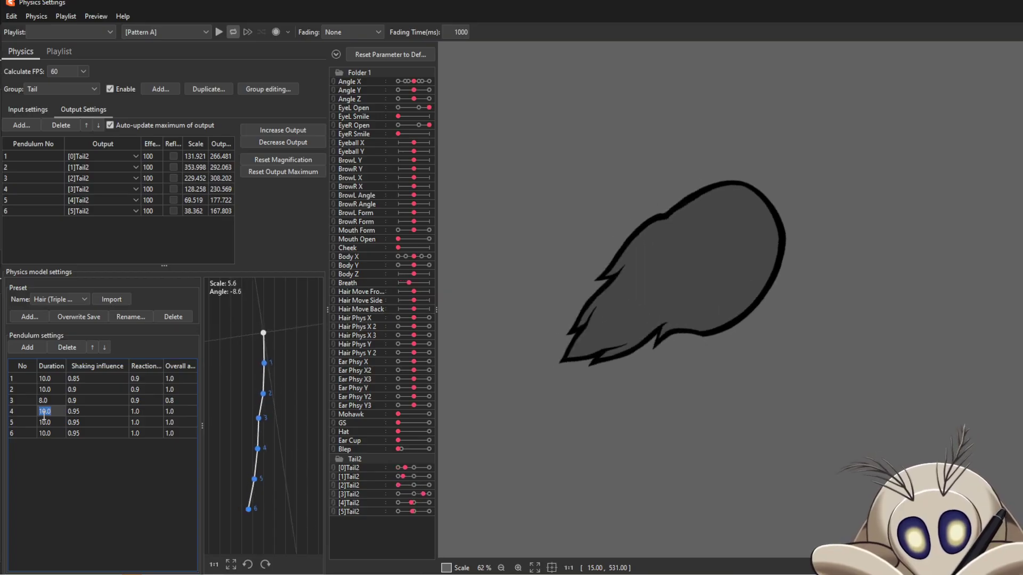
type("8")
key("Return")
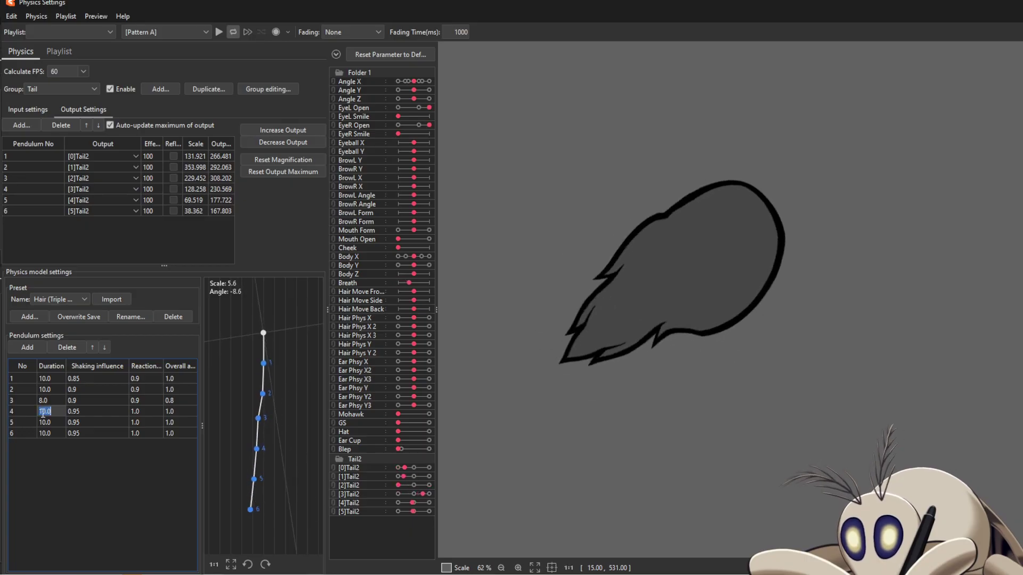
type("8")
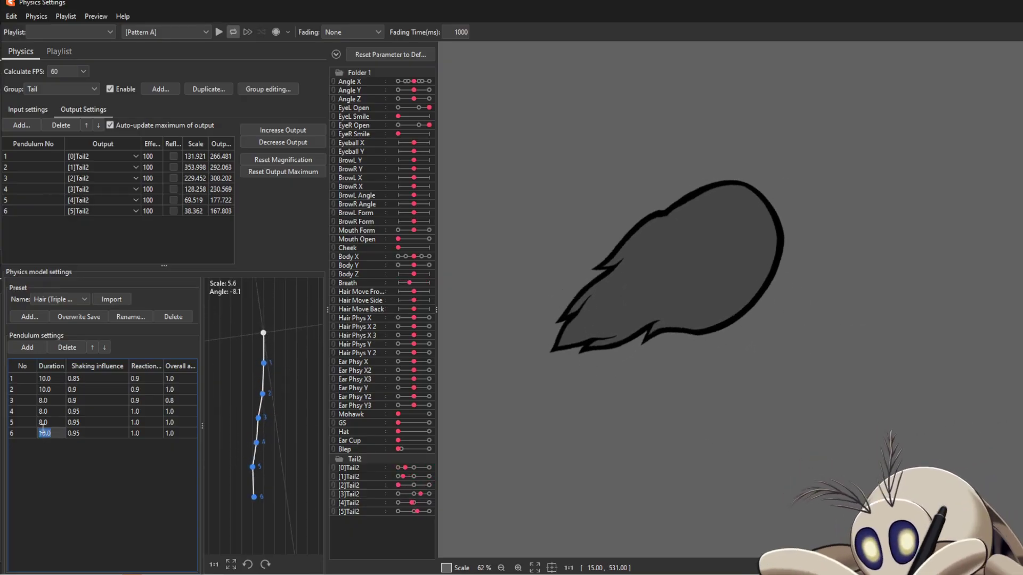
Set the shaking influence of pendulums 3 through 6 to 0.9
double_click(77, 434)
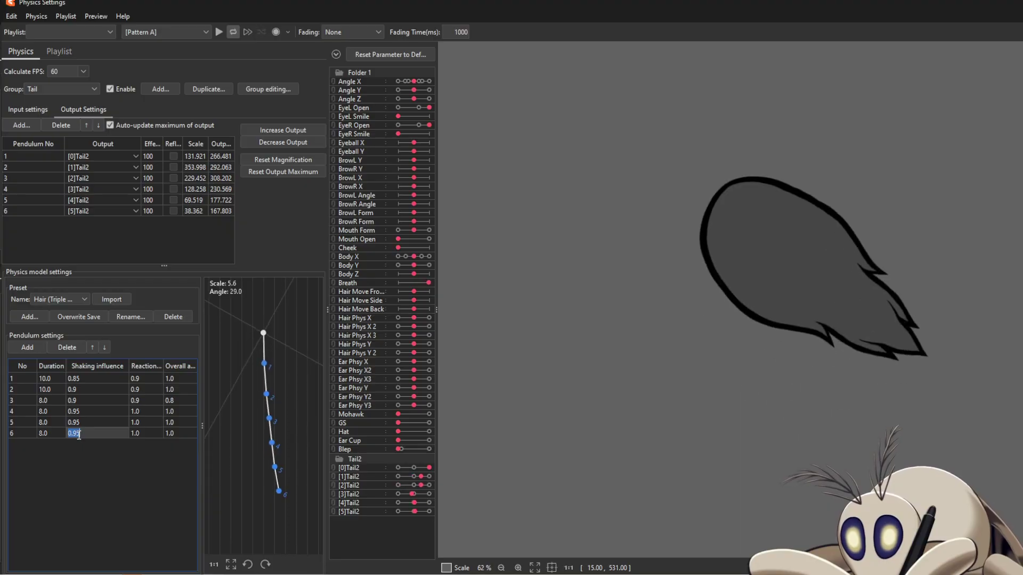
type(".9")
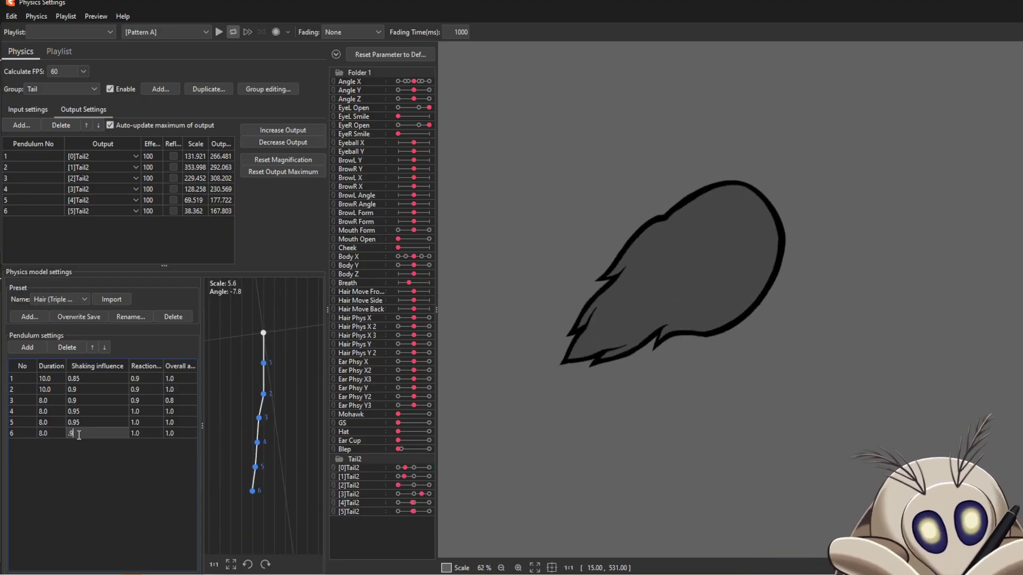
key("Return")
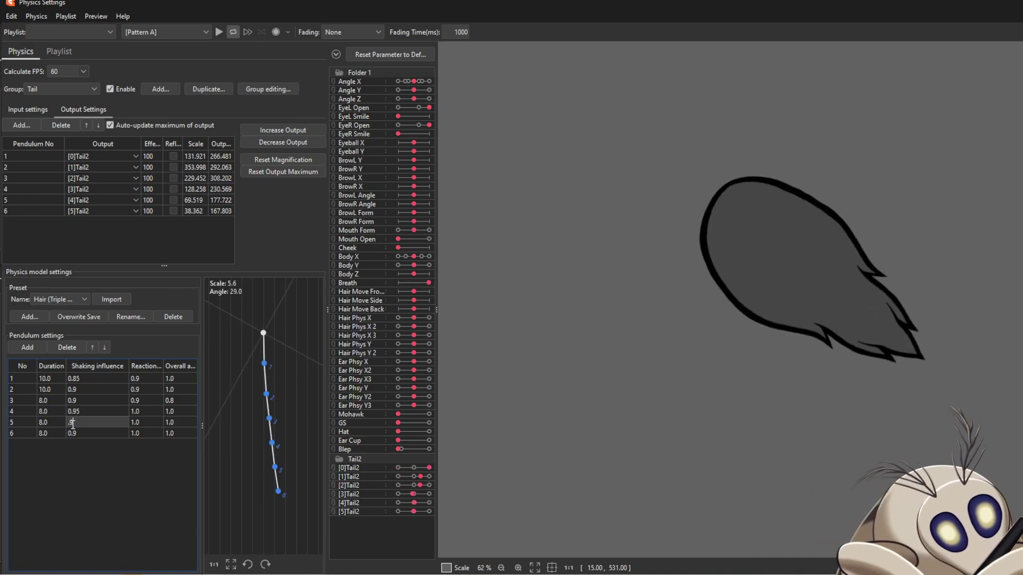
key("Return")
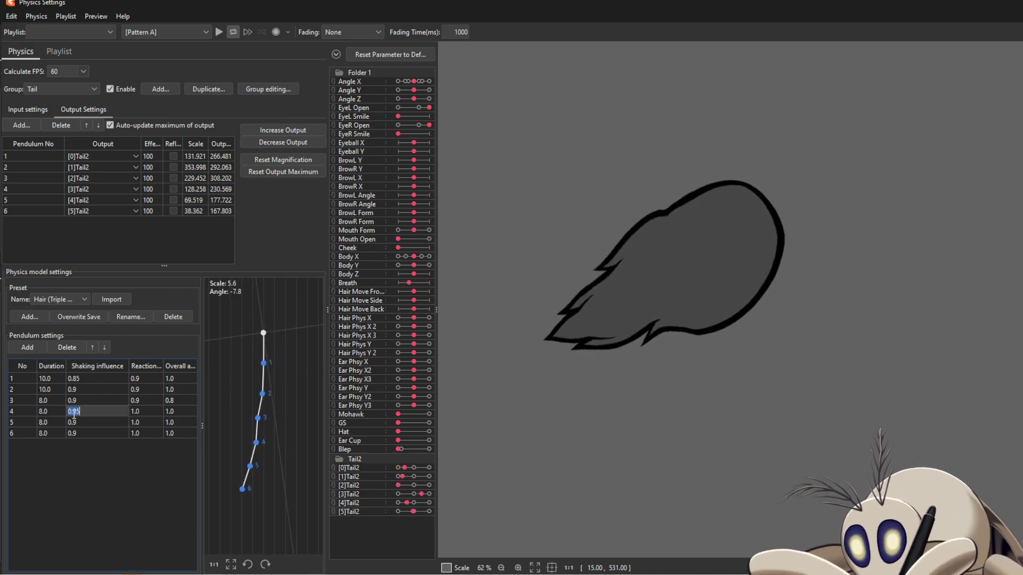
double_click(74, 412)
key("BackSpace")
type(".9")
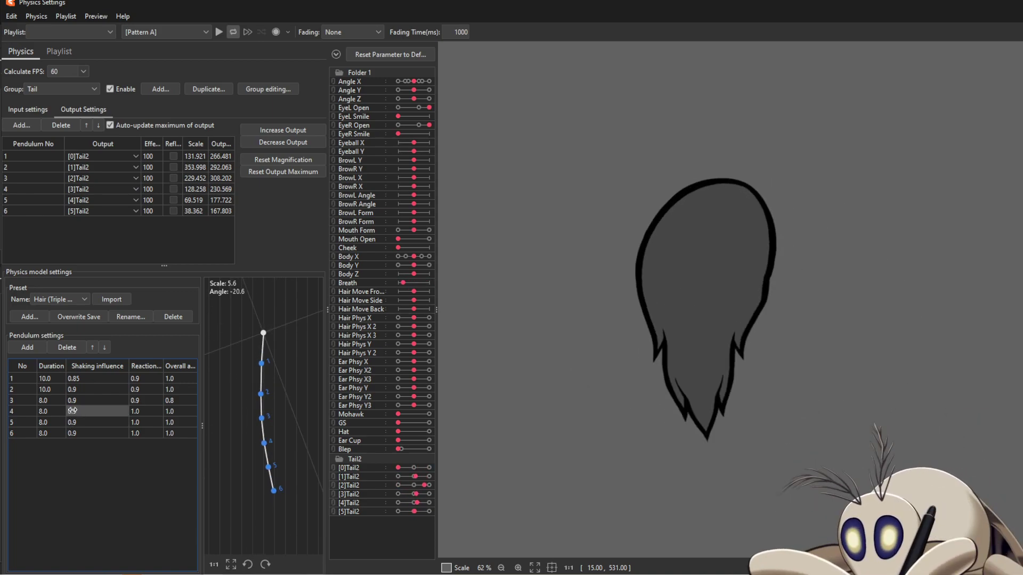
double_click(76, 402)
key("BackSpace")
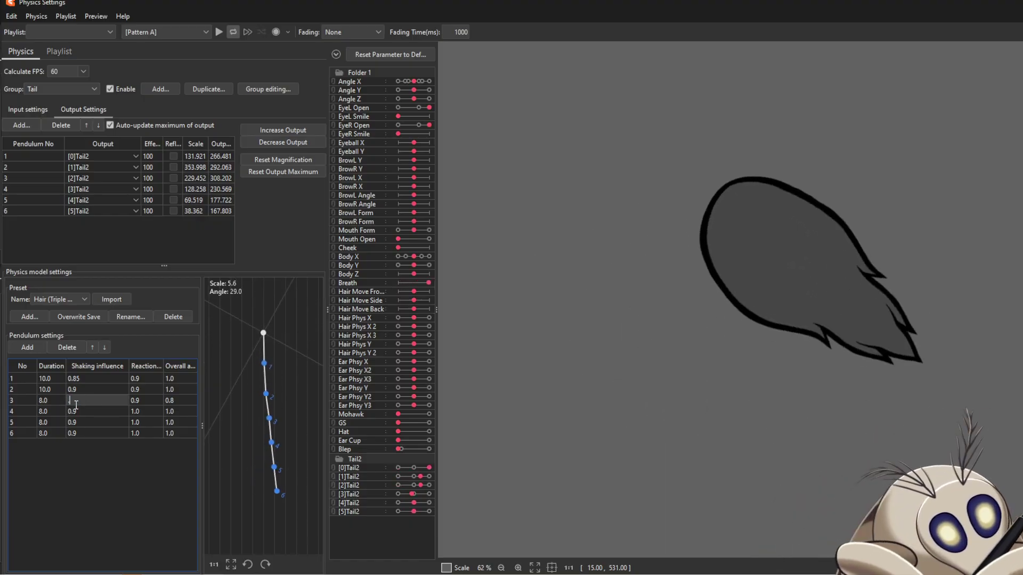
type(".9")
key("Return")
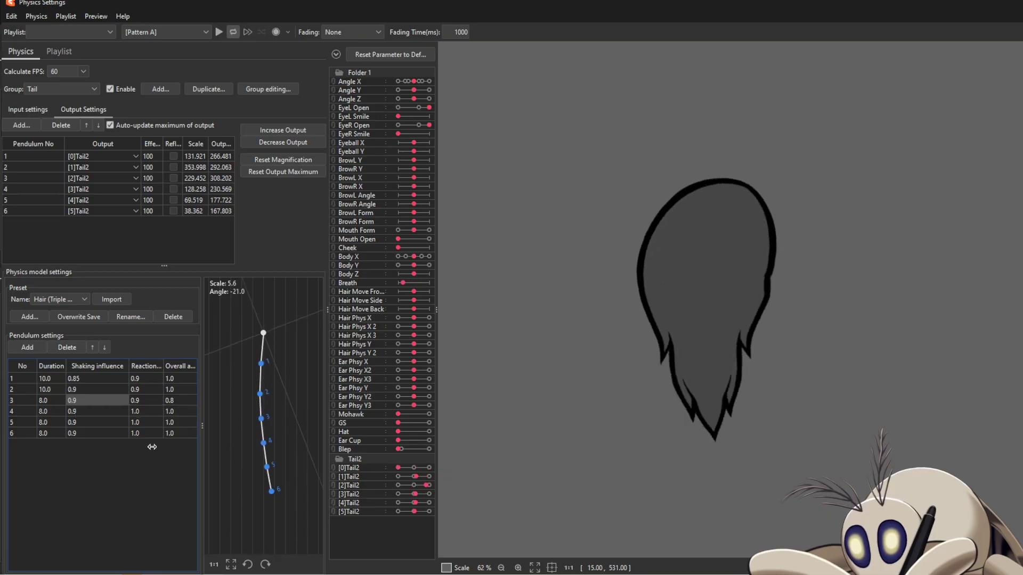
Set the Reaction value of pendulums 4, 5 and 6 to 0.9
double_click(139, 410)
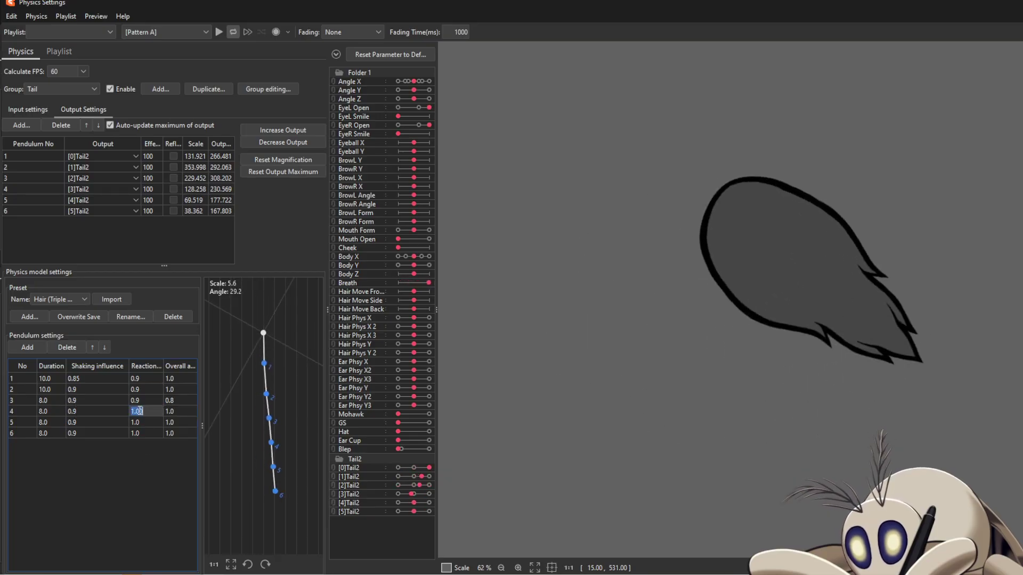
type(".9")
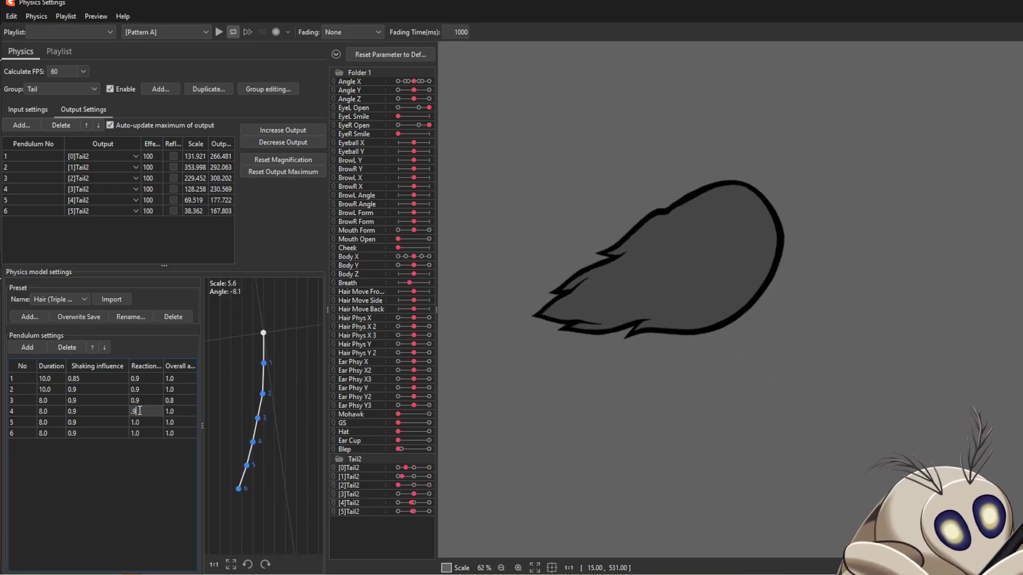
double_click(137, 422)
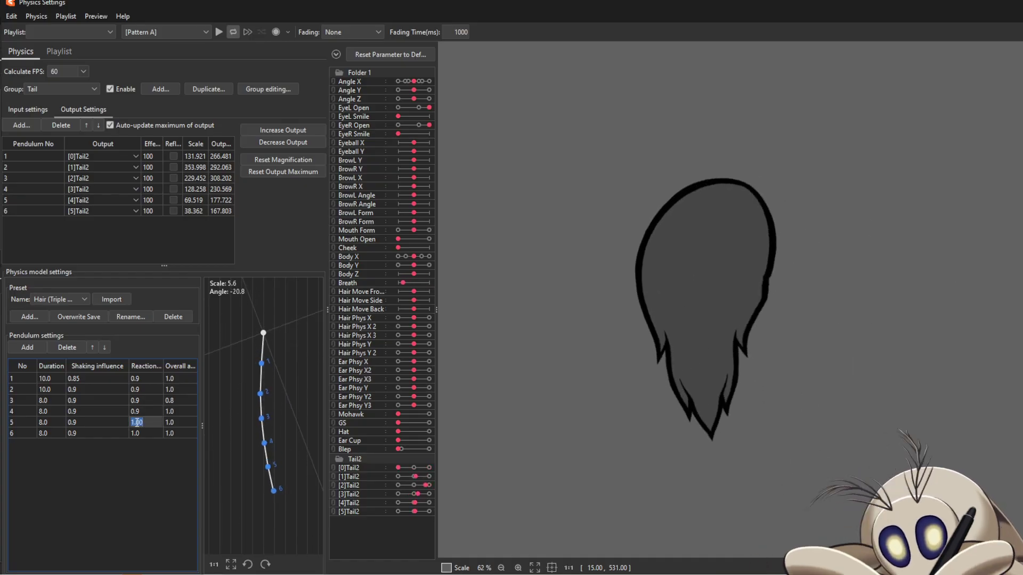
type(".9")
double_click(135, 433)
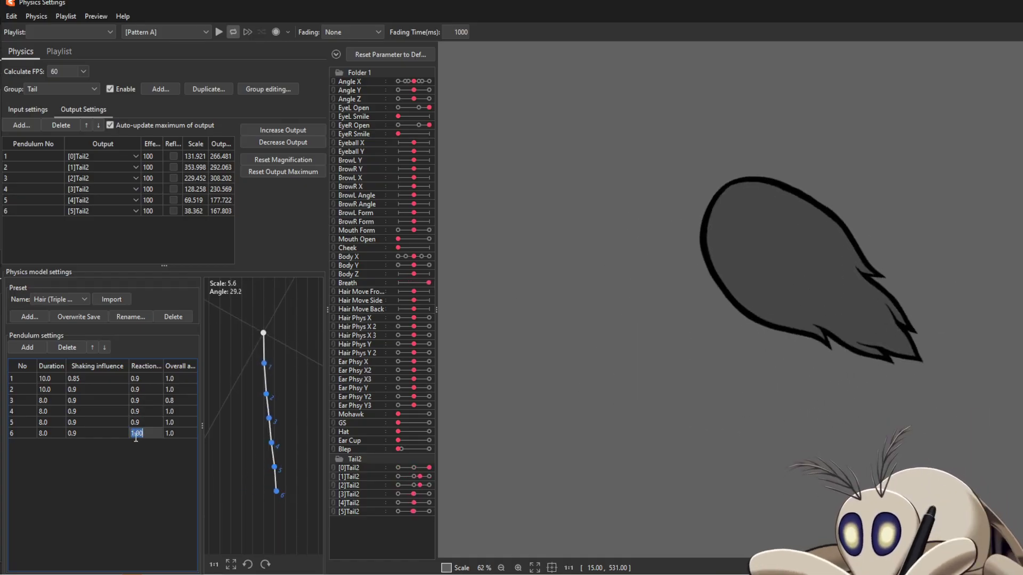
type(".9")
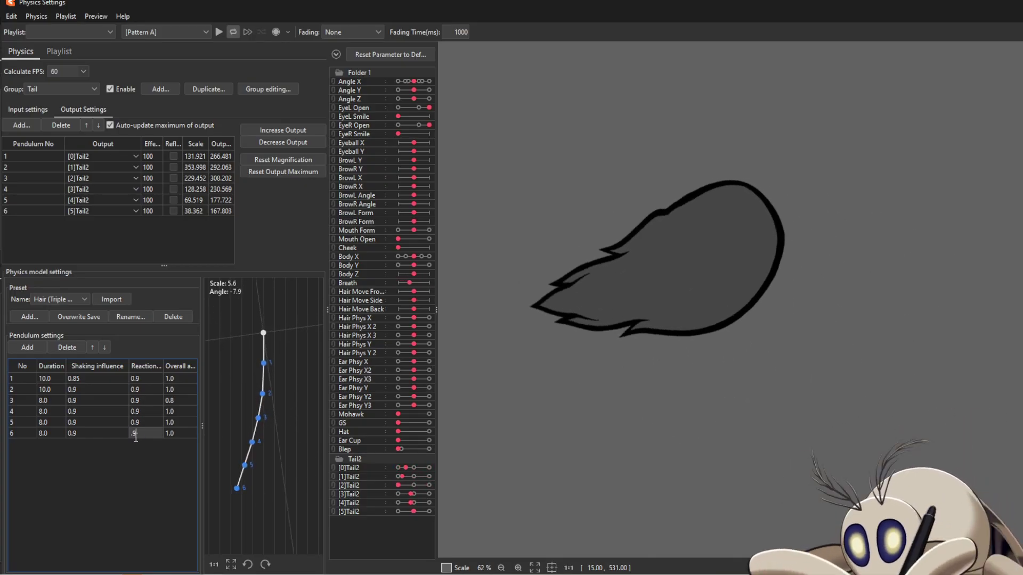
key("Return")
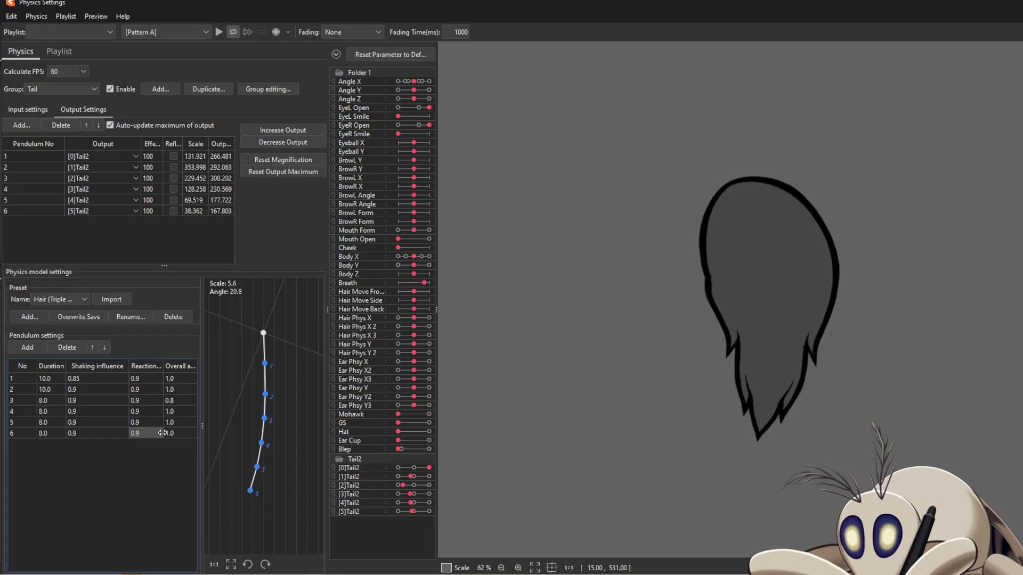
Set the overall acceleration of pendulum 3 to 1
double_click(170, 400)
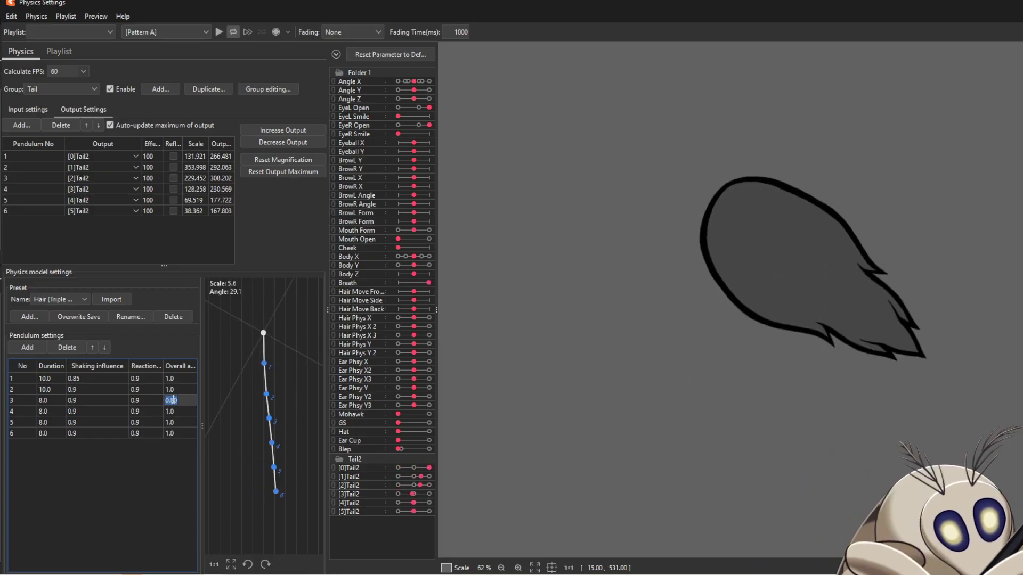
type("1")
key("Return")
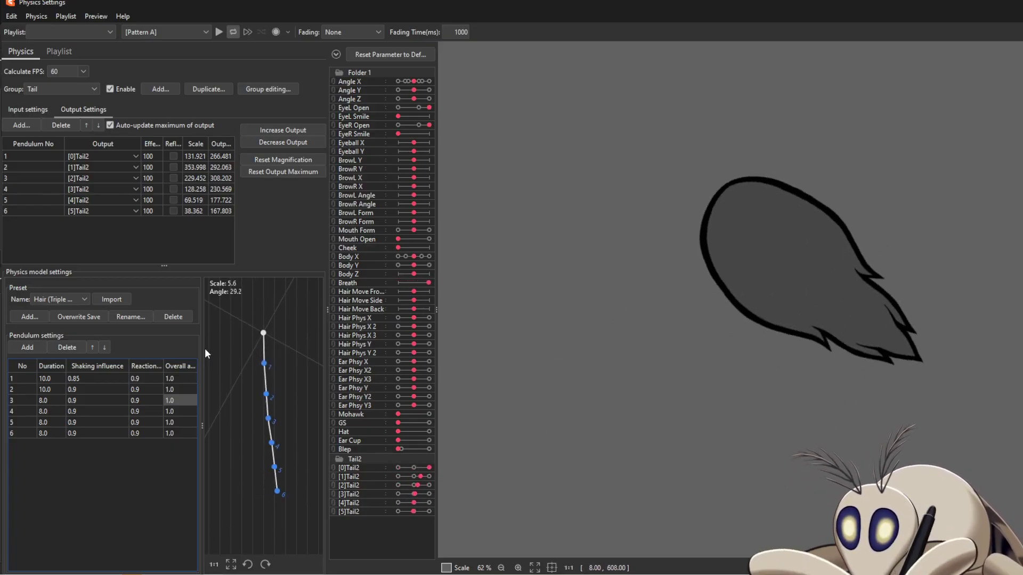
Review pendulum 1's shaking influence and the Tail group's output and input settings
double_click(75, 379)
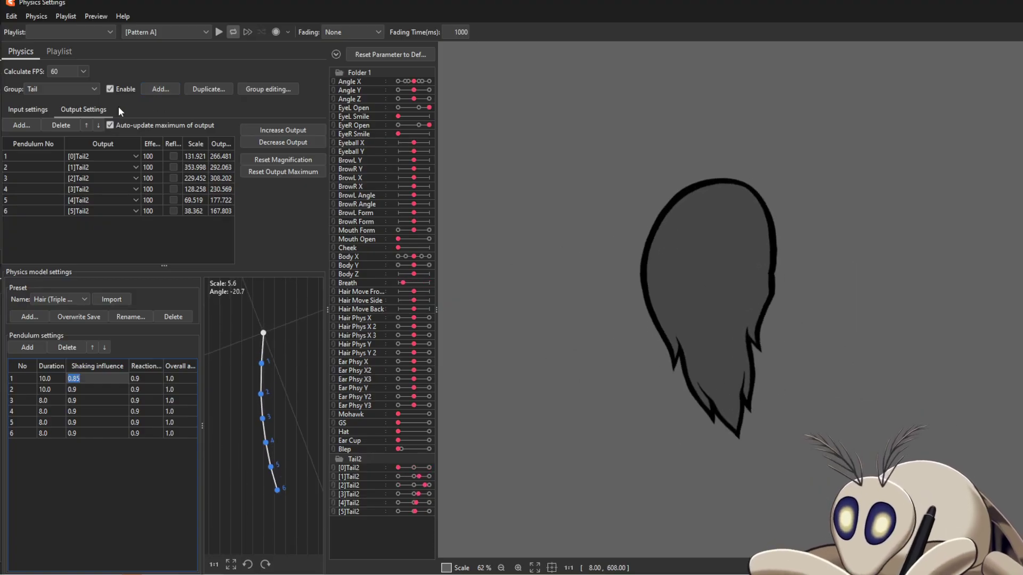
left_click(72, 112)
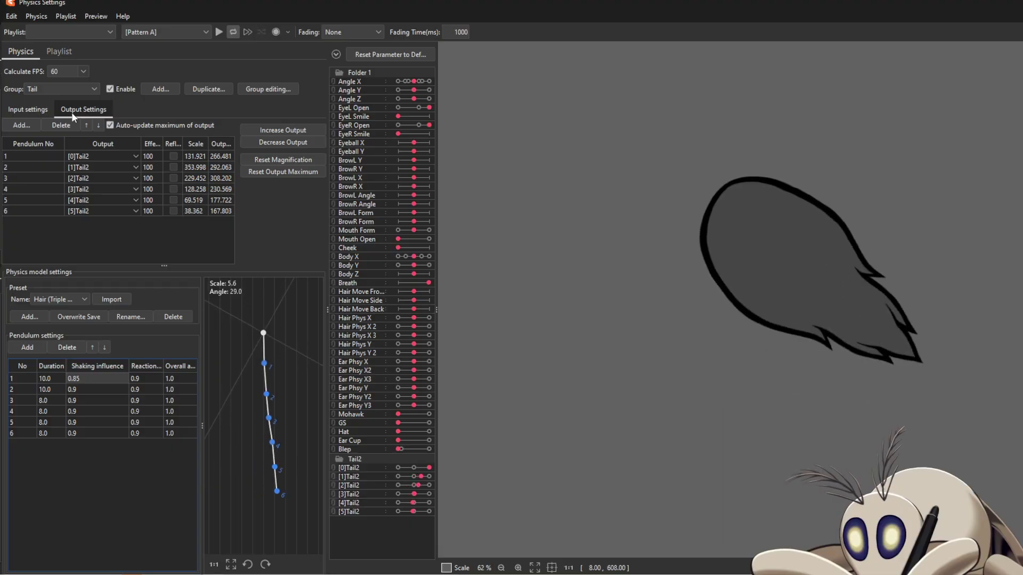
left_click(45, 109)
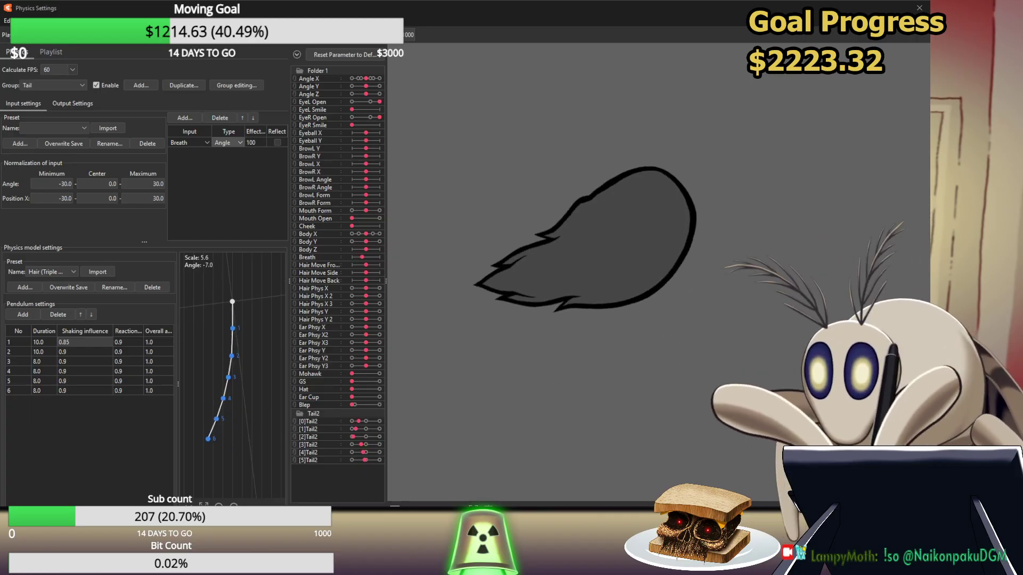
Set the opacity of Warp Deformer of Group 1 to 100% in the model, then return to the physics settings
key("alt+F4")
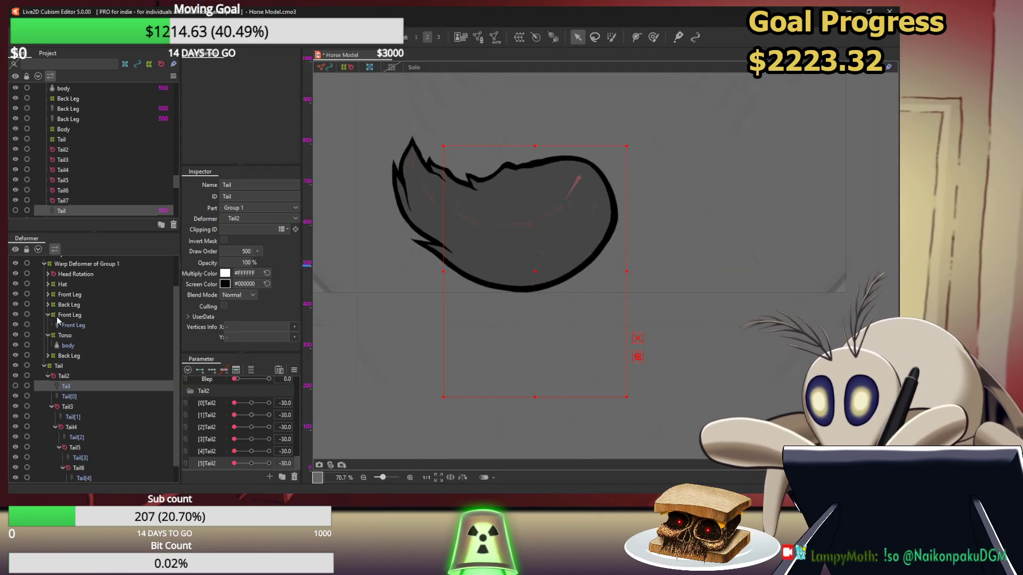
left_click(66, 263)
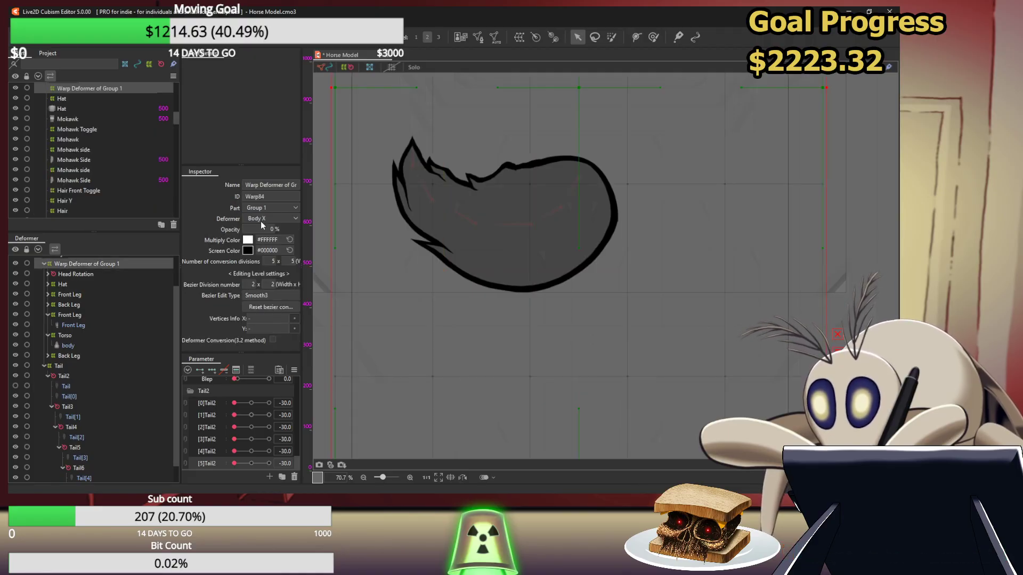
left_click_drag(270, 229, 275, 230)
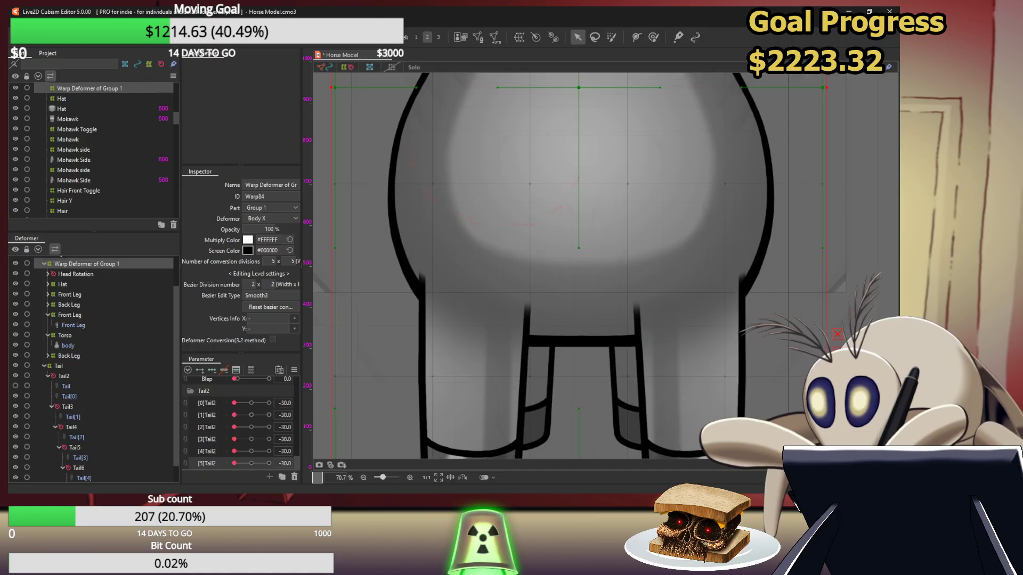
left_click(74, 23)
left_click(97, 214)
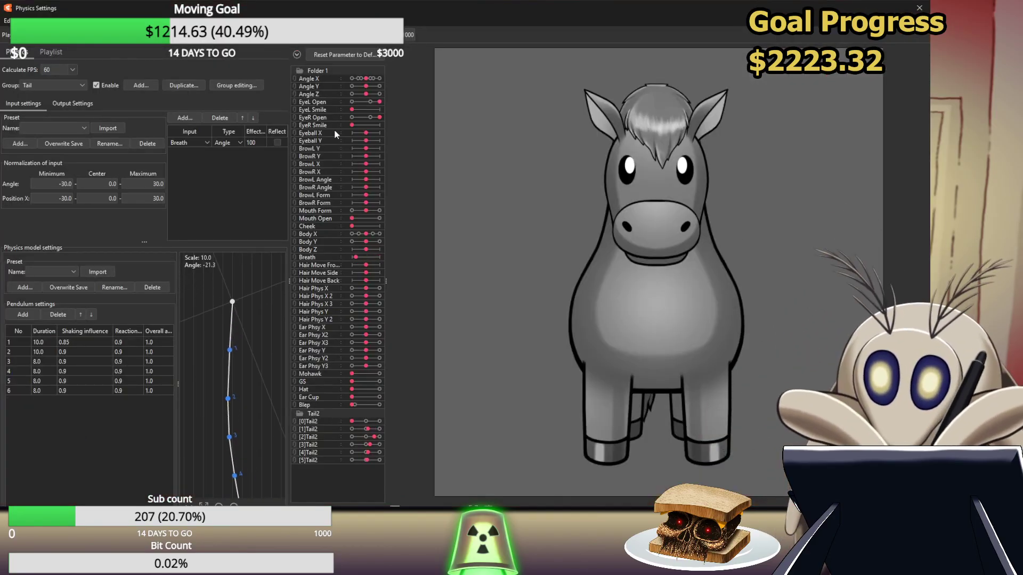
Play the Posing pattern to preview the tail physics on the whole horse model
left_click(147, 82)
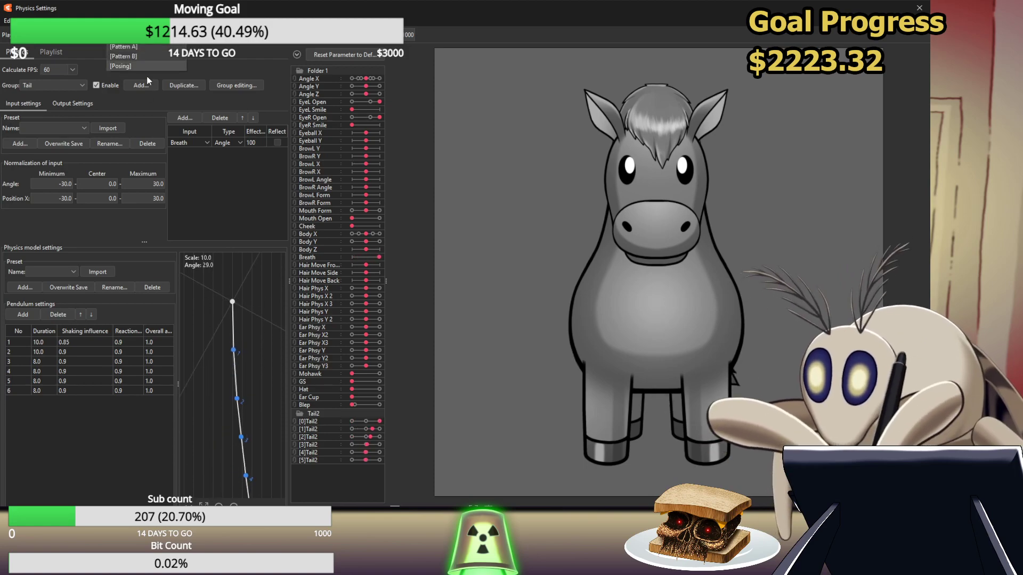
left_click(137, 66)
left_click(195, 40)
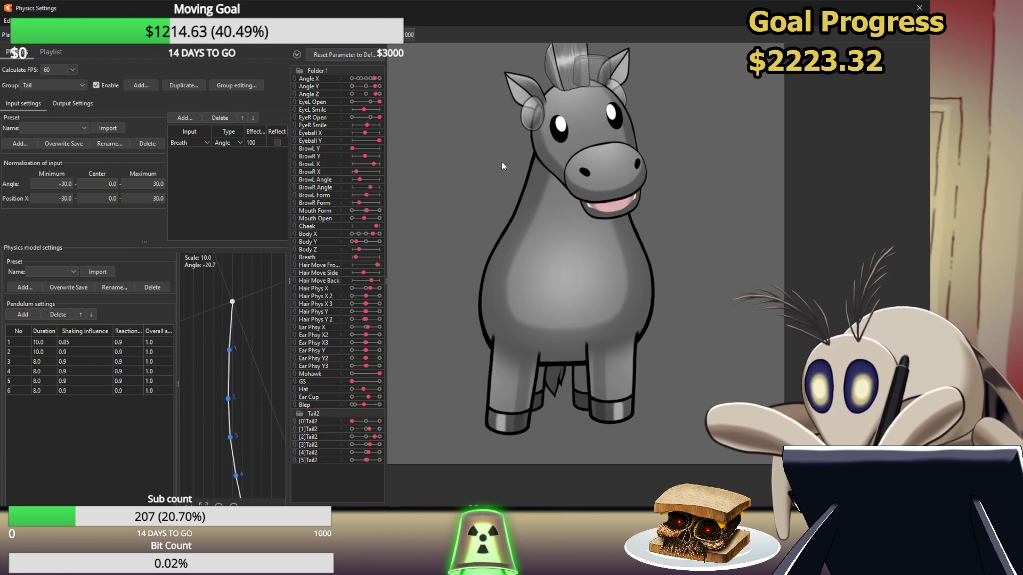
left_click_drag(494, 156, 446, 237)
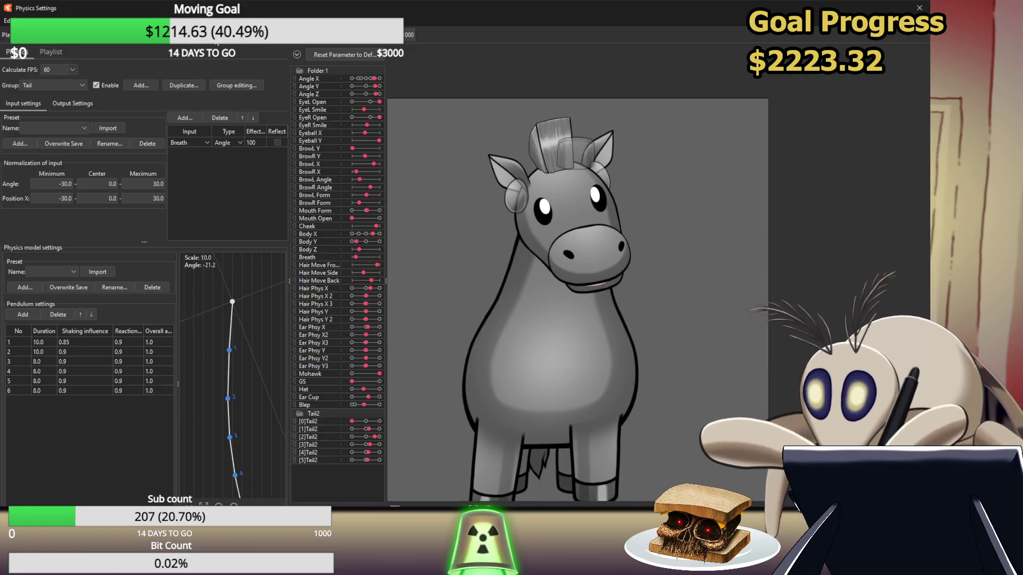
Reset all parameters to default, turn on the Mohawk toggle and preview the model's physics with it
left_click(332, 54)
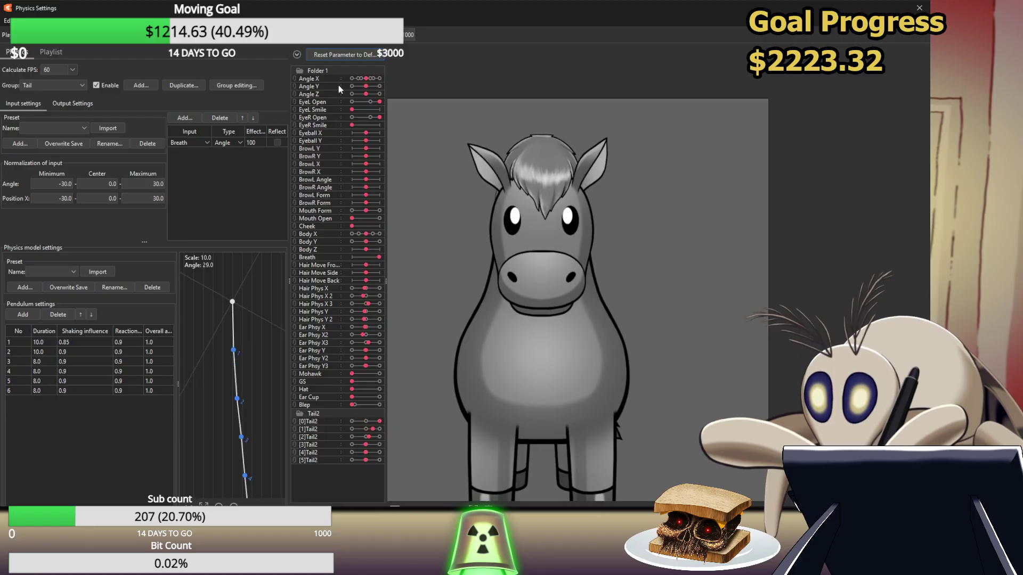
left_click(378, 373)
left_click_drag(564, 245, 67, 401)
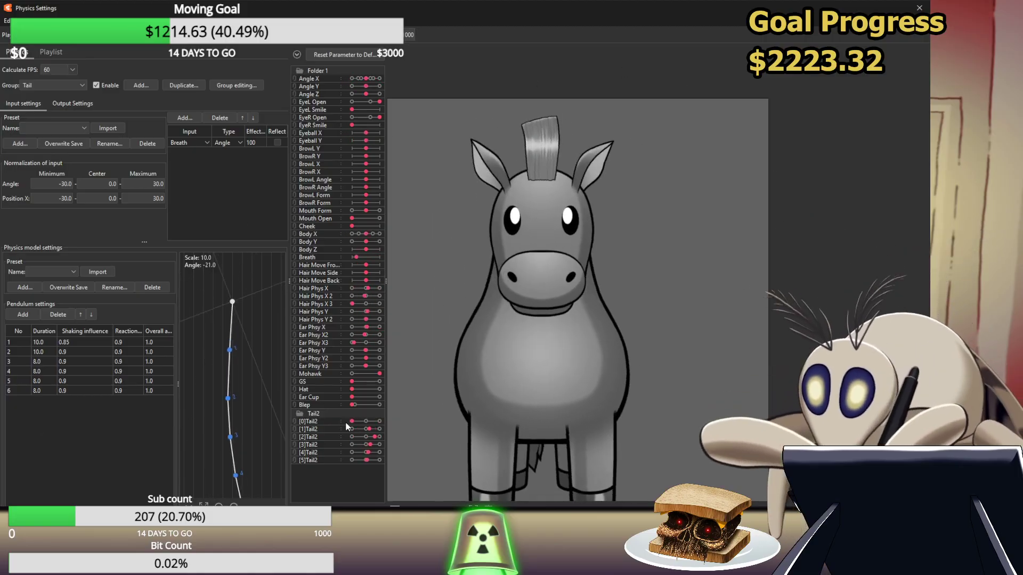
Turn off the Mohawk parameter, turn on GS and preview the model's physics with it
left_click(354, 373)
left_click(376, 381)
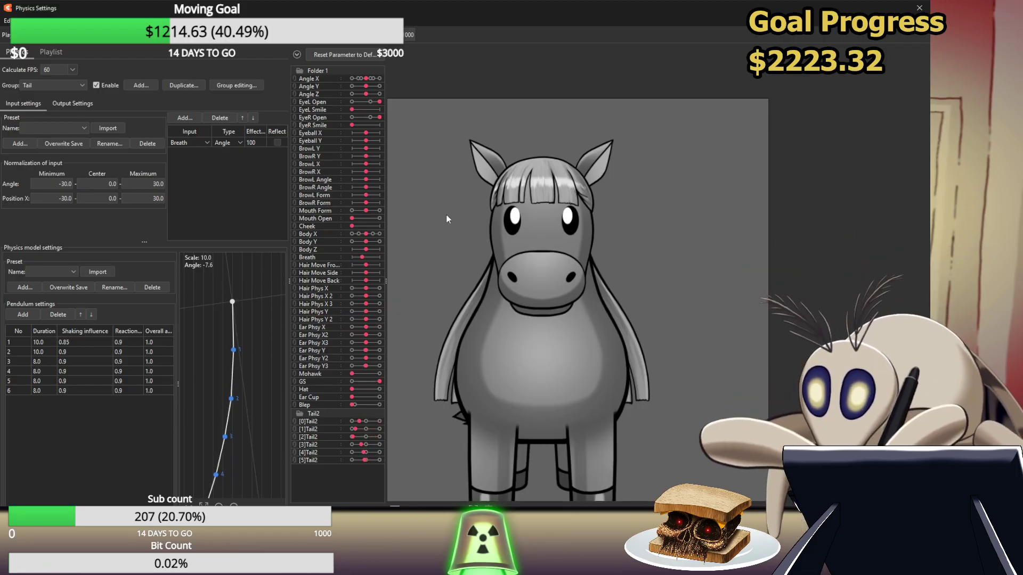
left_click_drag(446, 215, 565, 430)
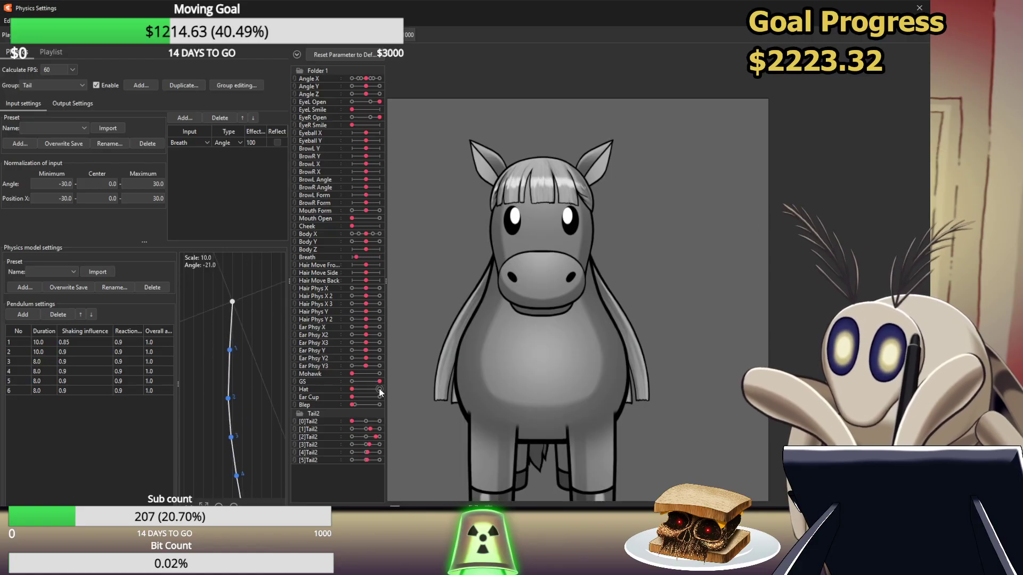
Turn on the Hat and Ear Cup parameters and preview the model wearing both
left_click(379, 390)
left_click(379, 397)
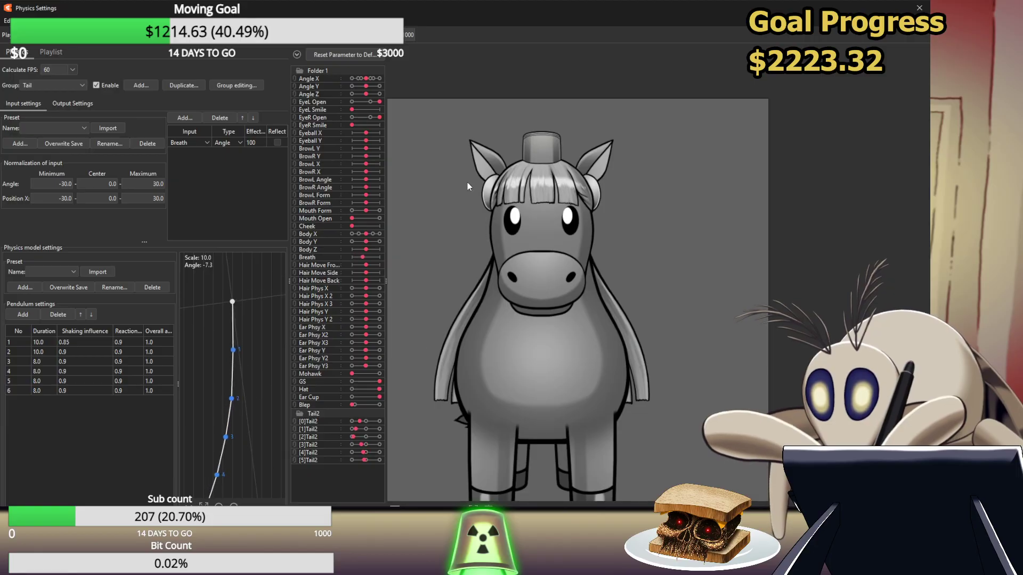
left_click_drag(468, 182, 831, 278)
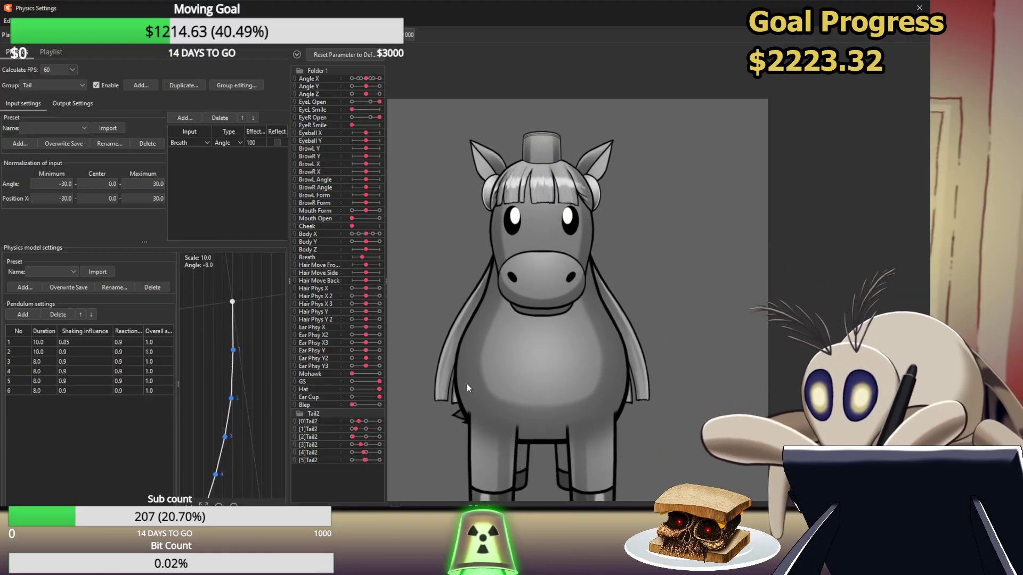
Turn off the Hat, GS and Ear Cup parameters and preview the plain horse model's physics
left_click(355, 390)
left_click(355, 383)
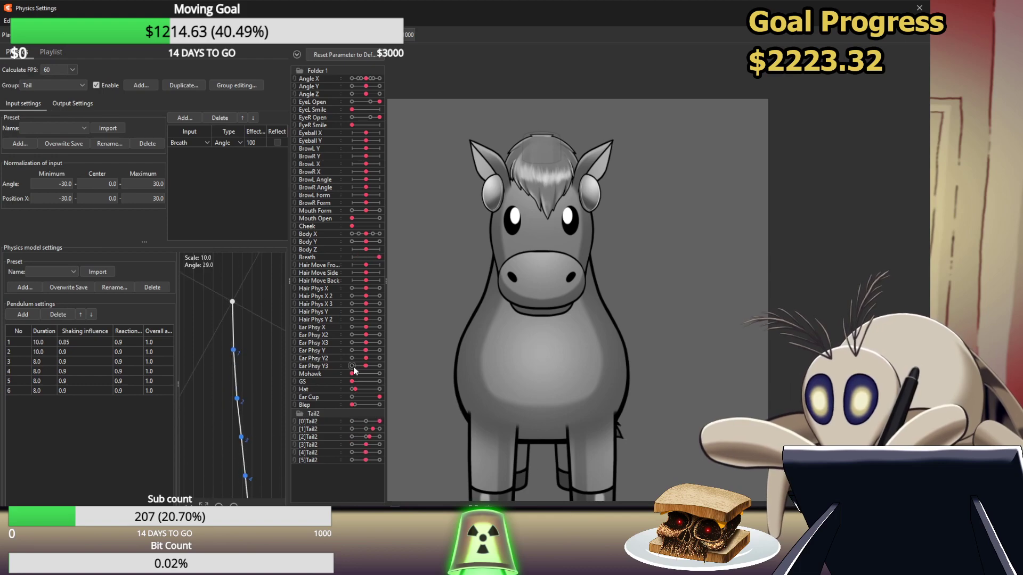
left_click(353, 396)
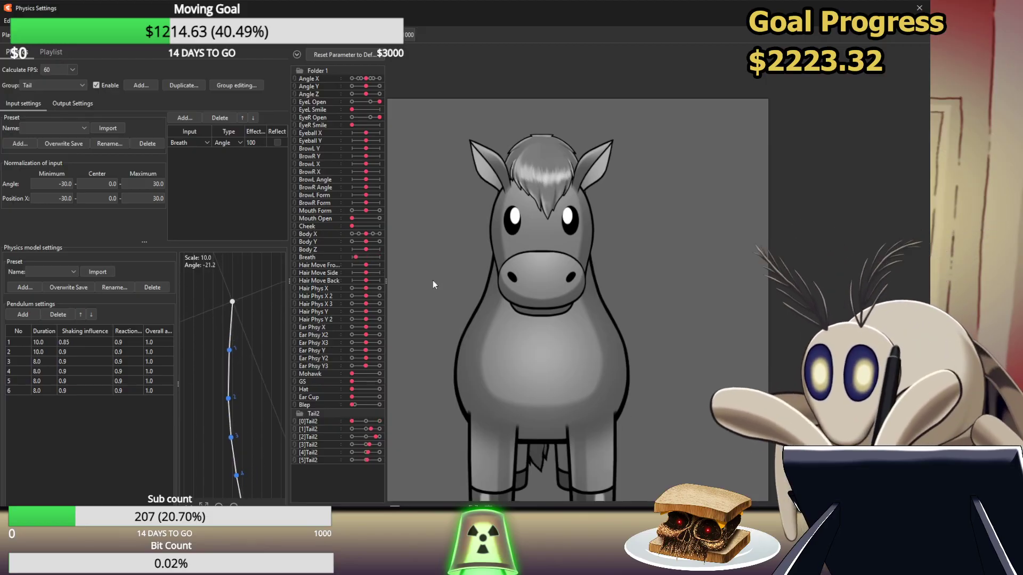
left_click_drag(472, 219, 686, 123)
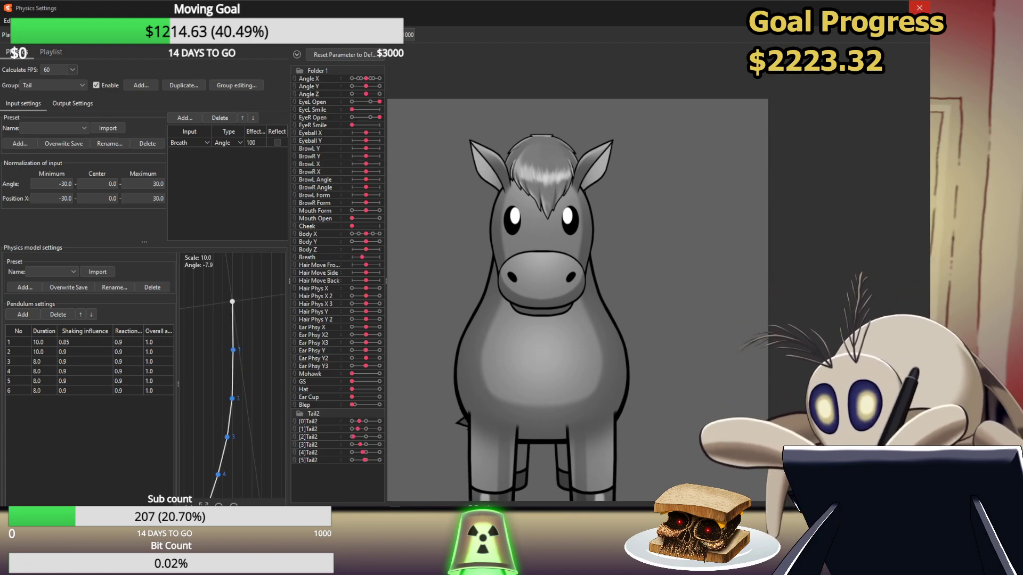
Set the opacity of Warp Deformer of Group 1 to 0% in the model and return to the physics settings
left_click(919, 8)
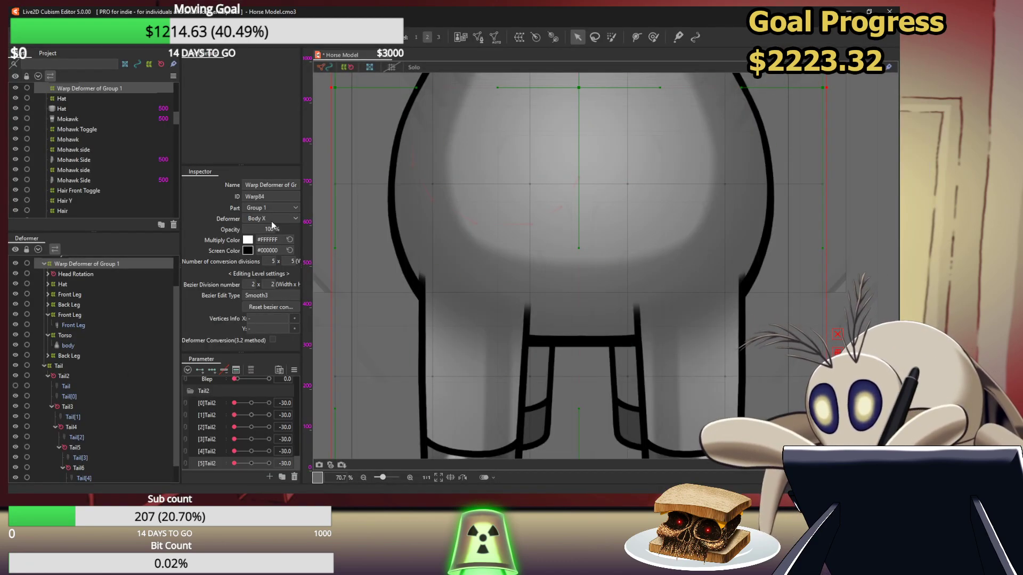
left_click_drag(276, 229, 267, 229)
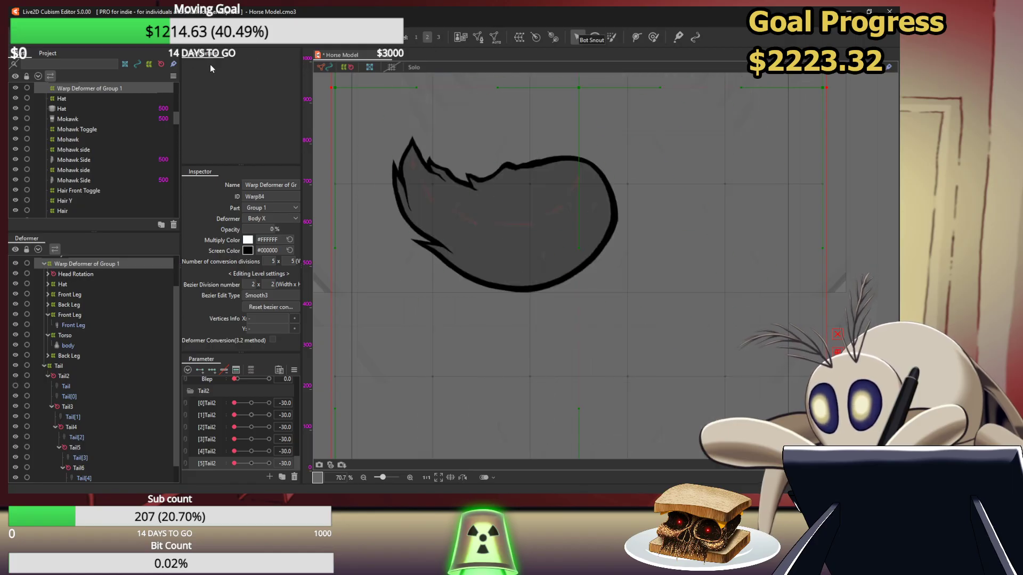
left_click(74, 24)
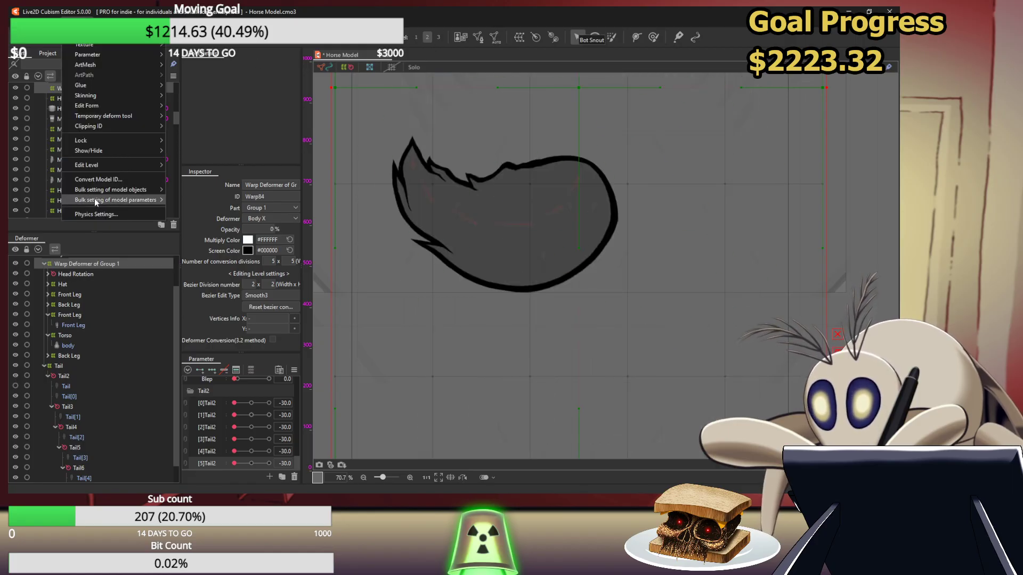
left_click(94, 214)
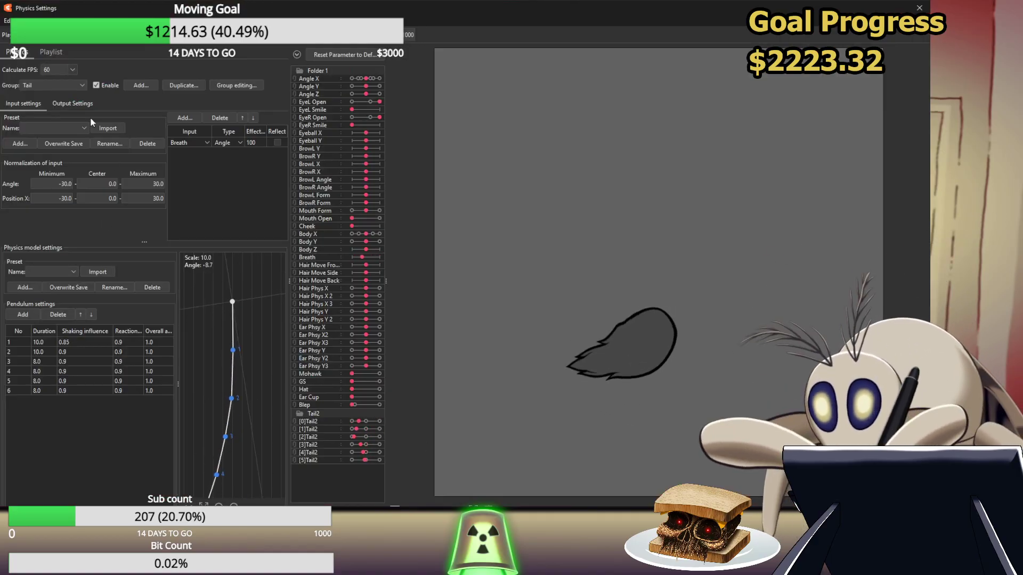
Set the Tail group's output scale to 100 for pendulum 1 and to 80 for pendulums 2 and 3
left_click(88, 104)
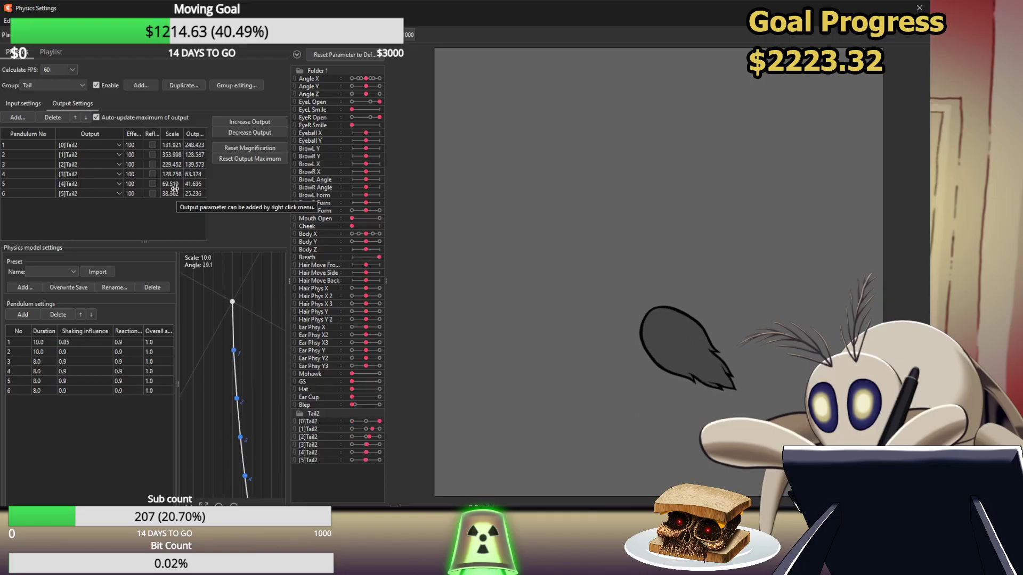
double_click(171, 145)
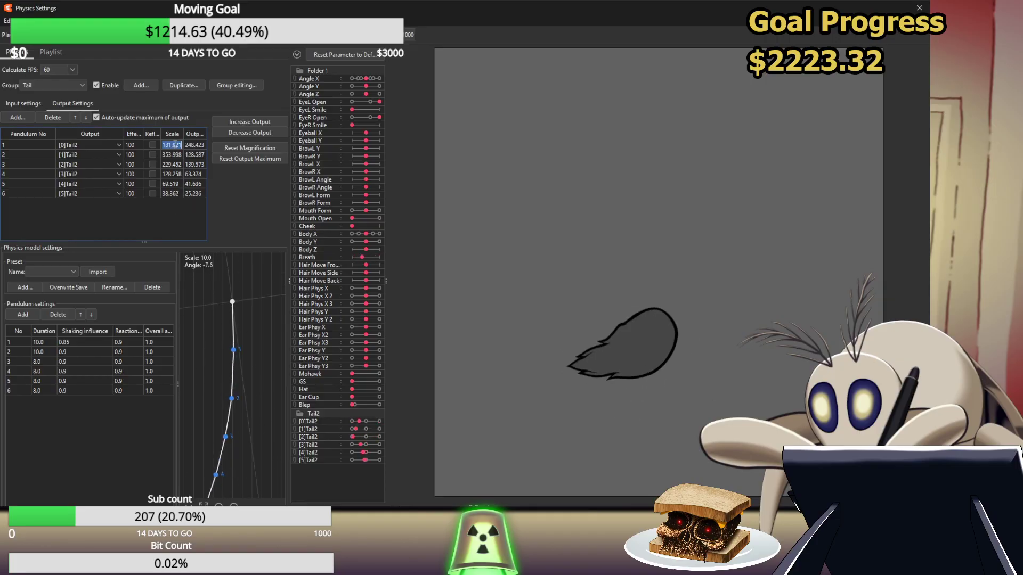
type("100")
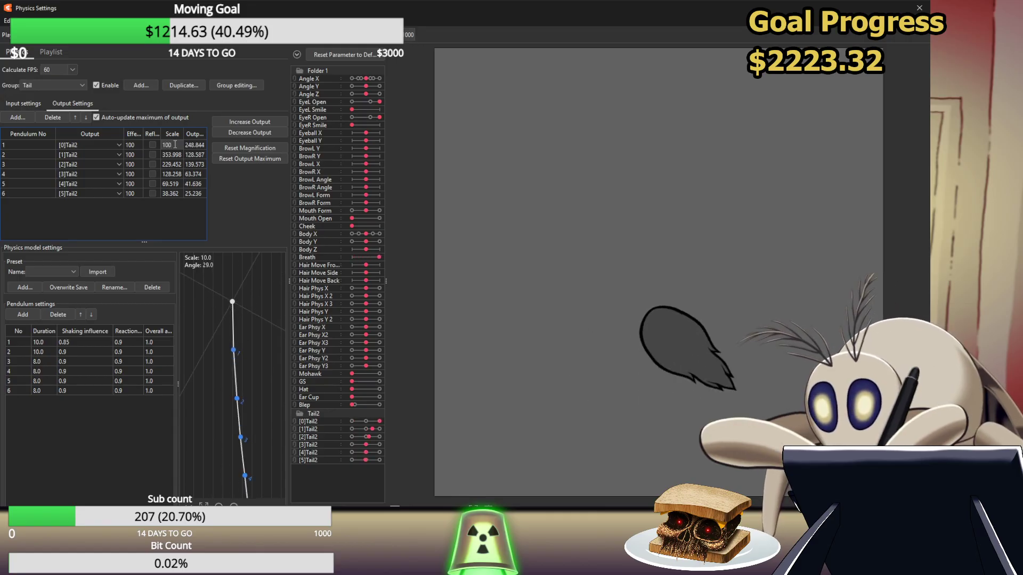
key("Return")
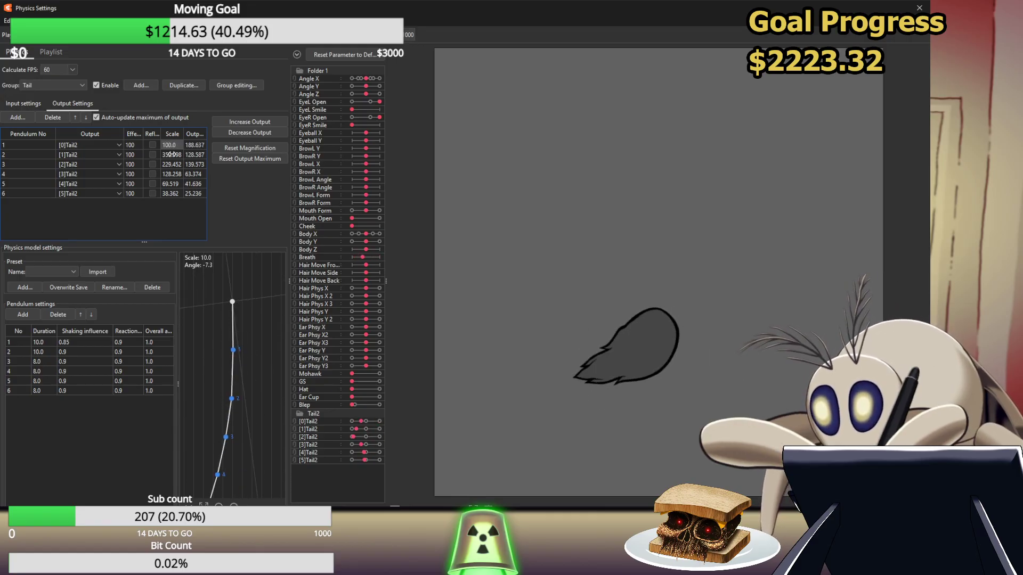
double_click(172, 154)
type("80")
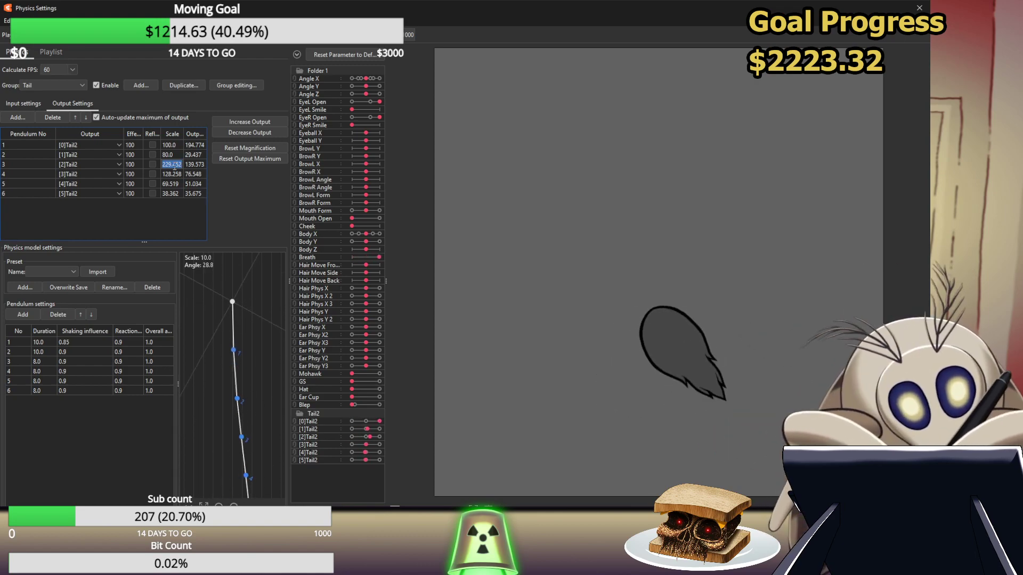
key("Return")
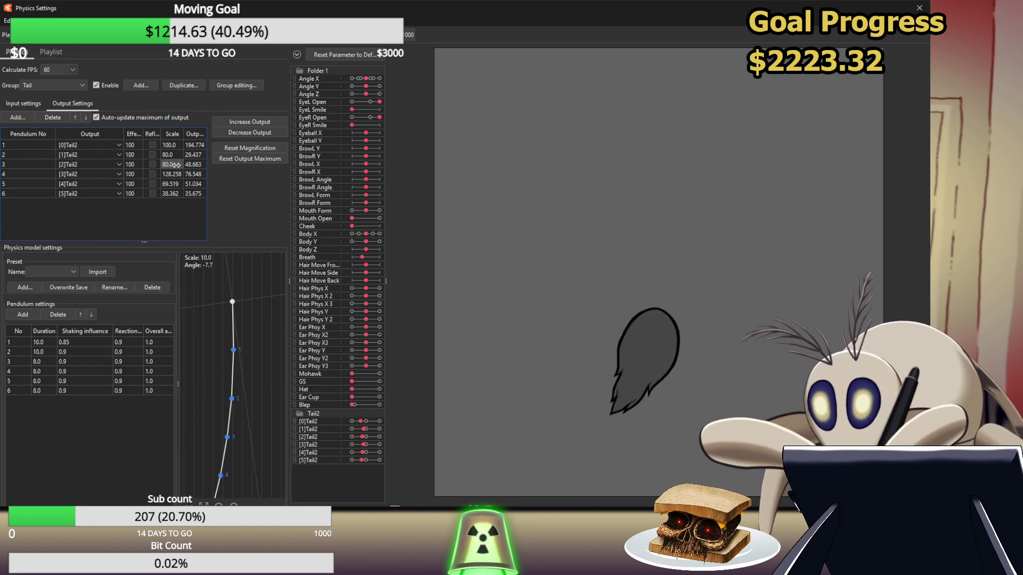
Reset the magnification of all six Tail outputs to 1 and increase the output
right_click(173, 137)
left_click(201, 142)
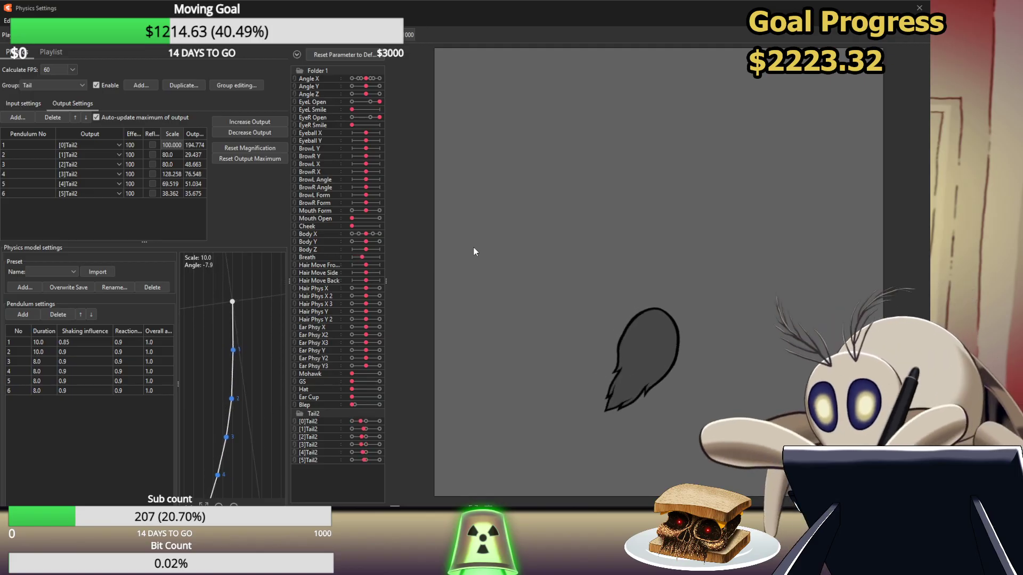
key("Return")
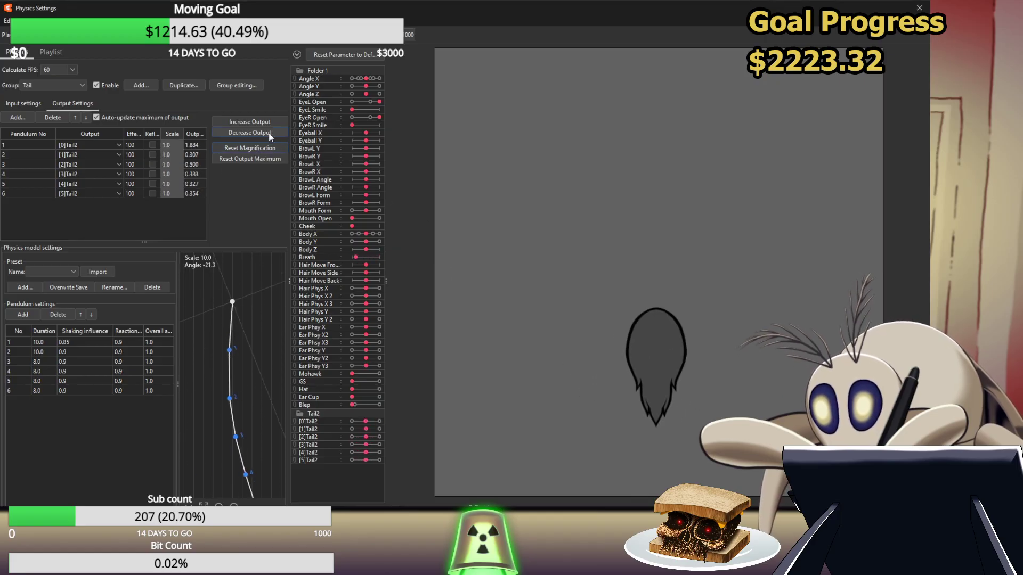
left_click(259, 120)
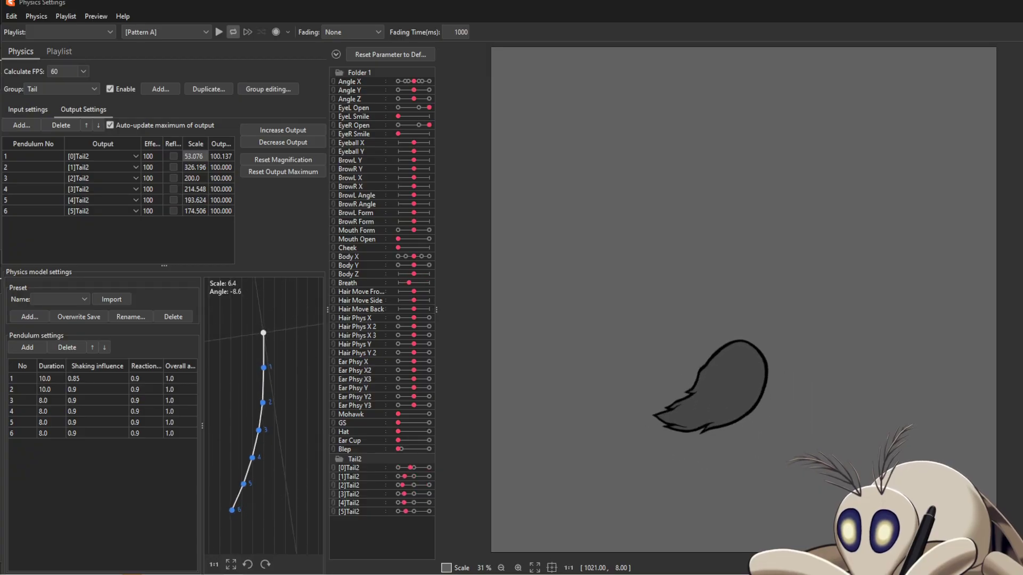
Review the Tail group's output settings and its Breath input settings
left_click(46, 106)
left_click(70, 110)
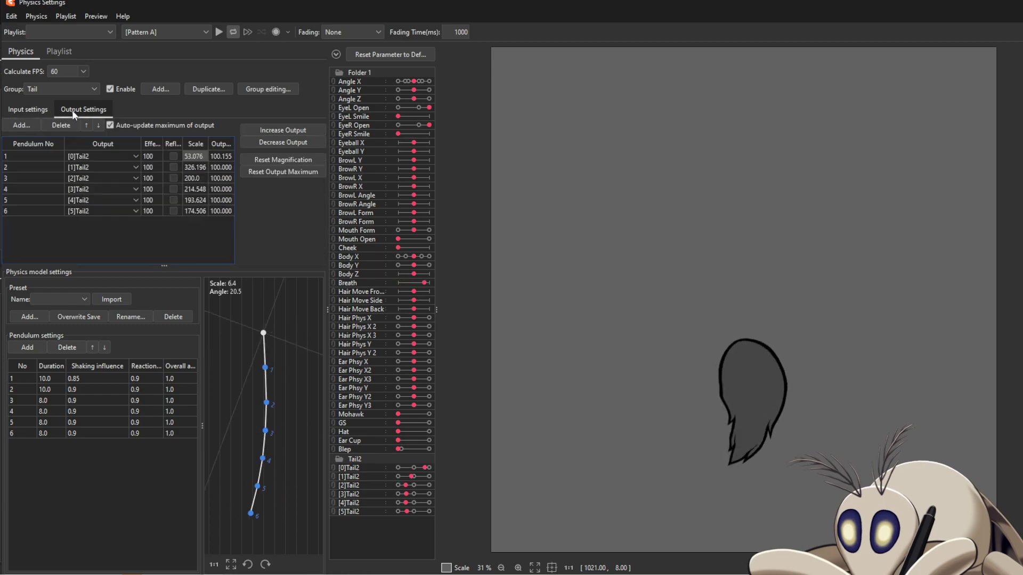
left_click(28, 106)
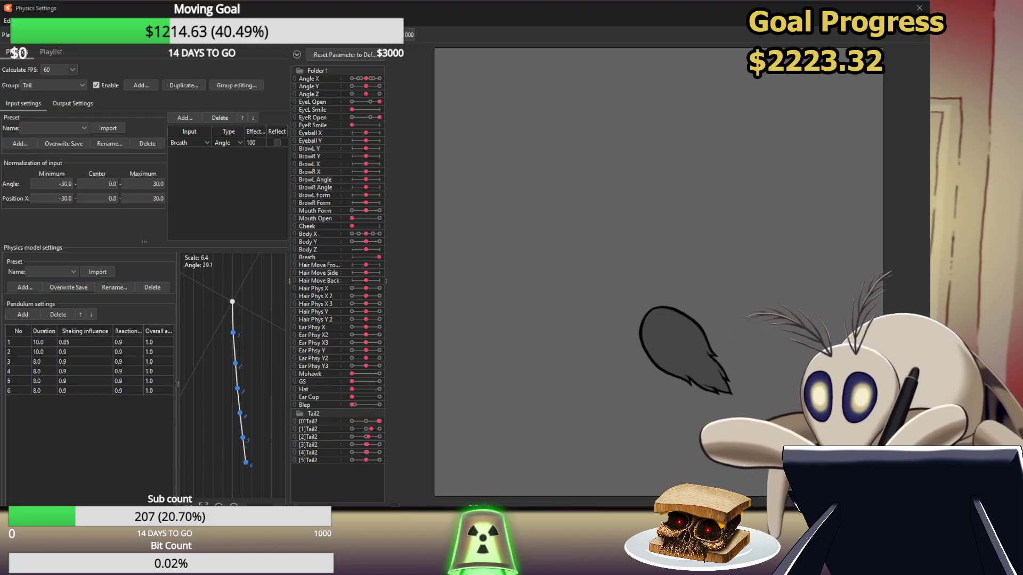
Close the physics settings, go through the deformers under Body X and collapse the Tail deformer's branch
left_click(919, 8)
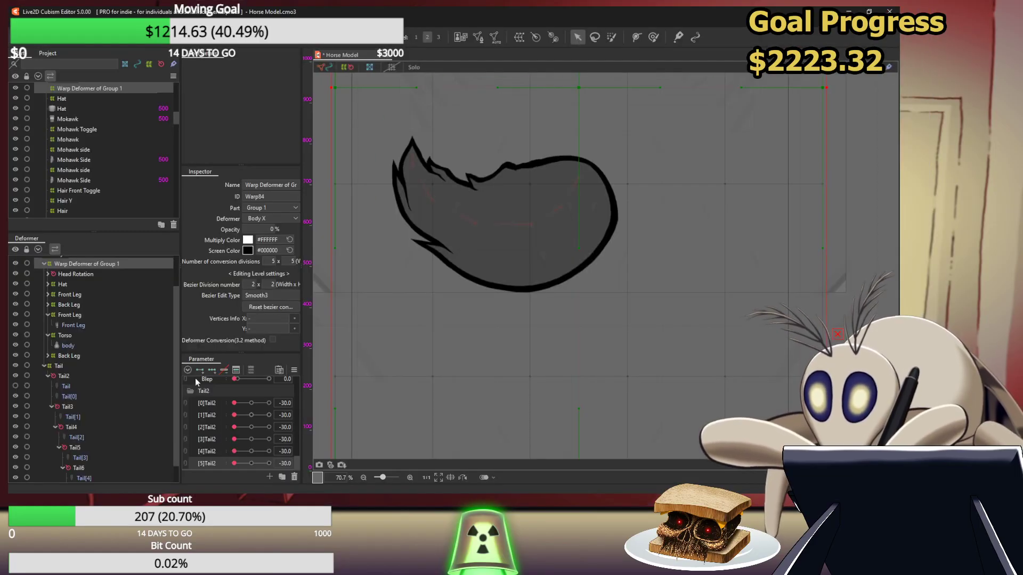
scroll(69, 283, "up", 2)
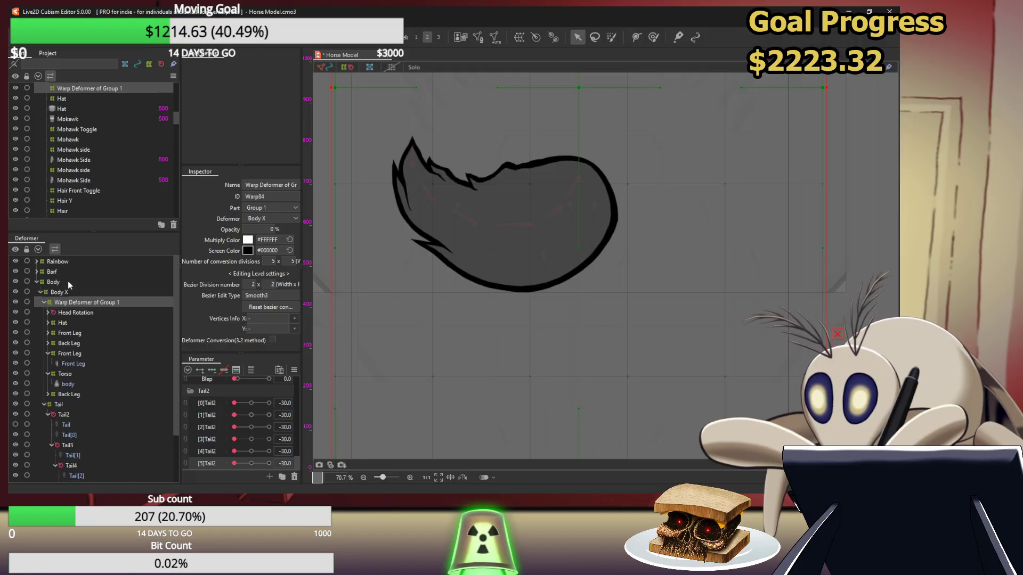
left_click(71, 336)
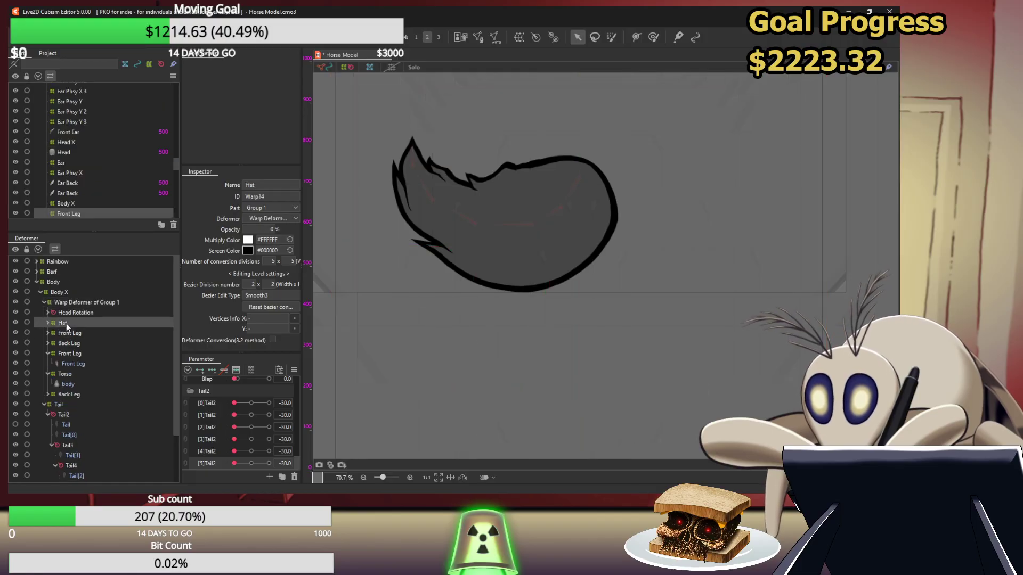
left_click(74, 357)
left_click(69, 374)
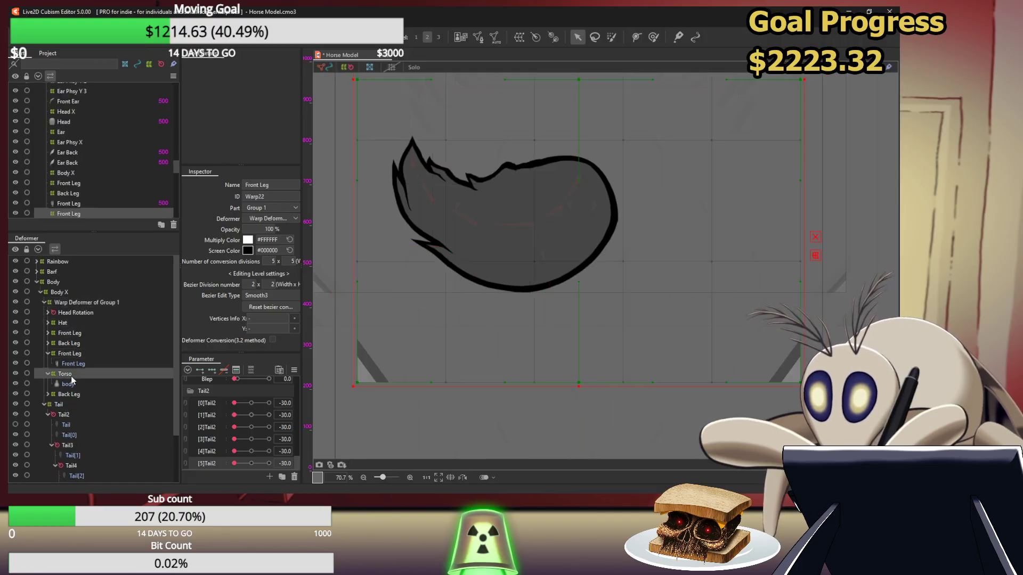
left_click(75, 395)
left_click(65, 406)
scroll(65, 407, "down", 3)
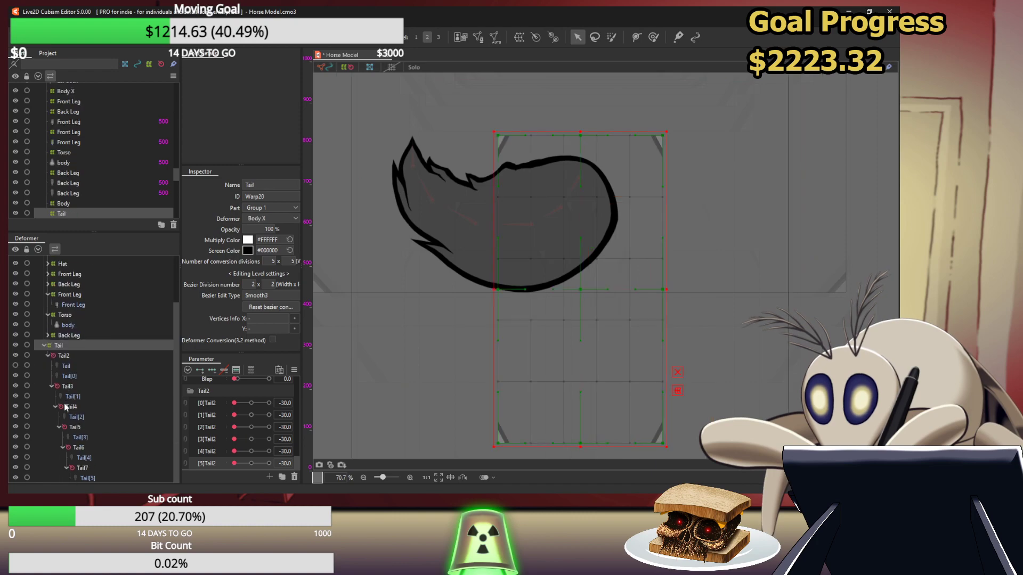
left_click(45, 346)
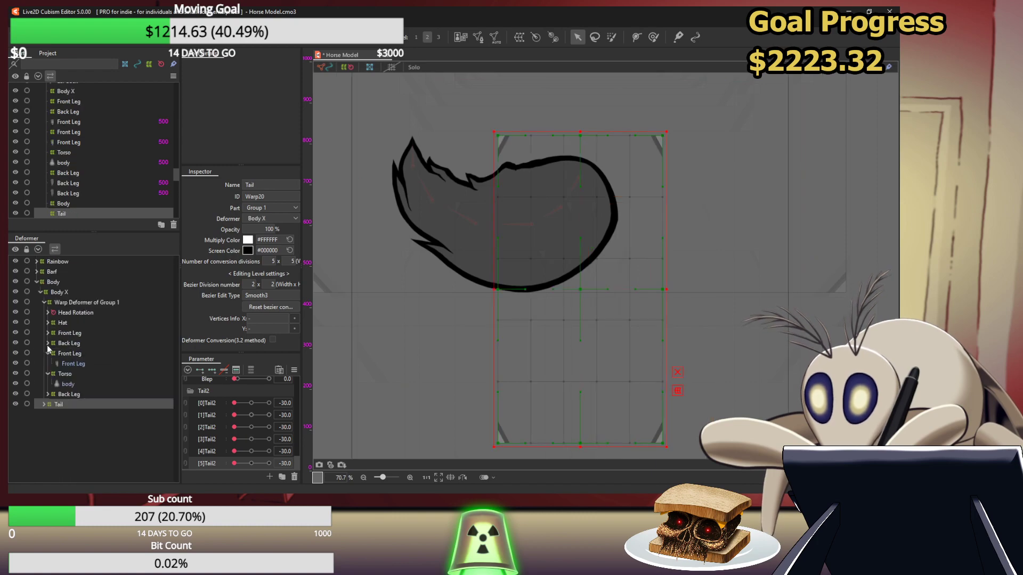
Set the opacity of Warp Deformer of Group 1 to 100% with the whole horse in view
left_click(66, 303)
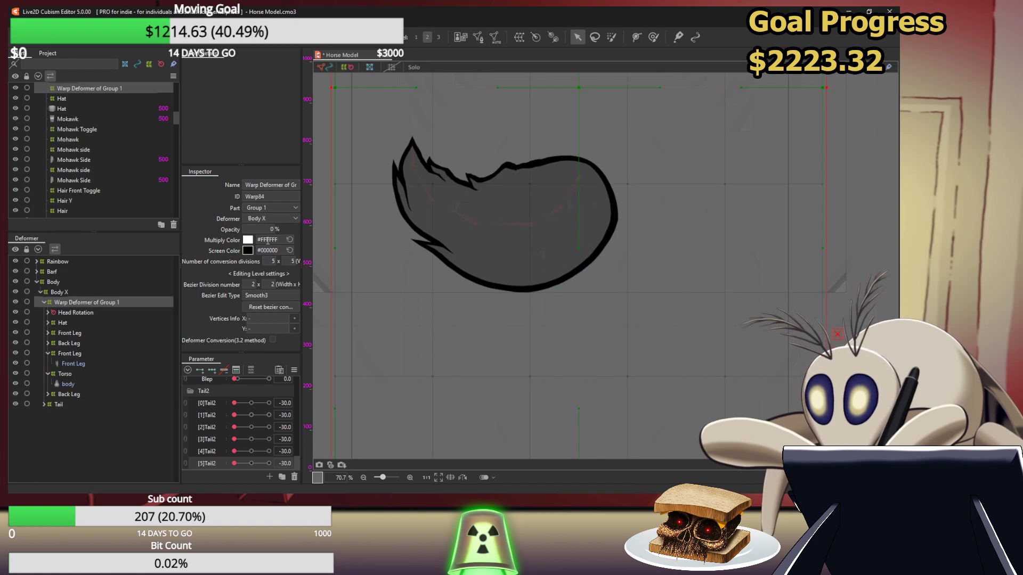
left_click_drag(245, 229, 274, 229)
scroll(333, 181, "down", 3)
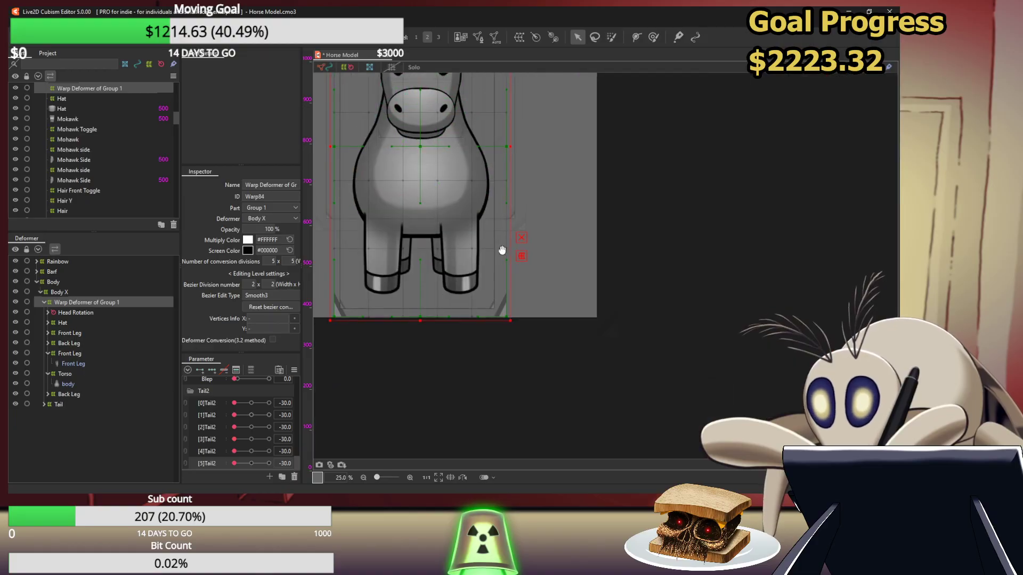
left_click_drag(502, 249, 657, 346)
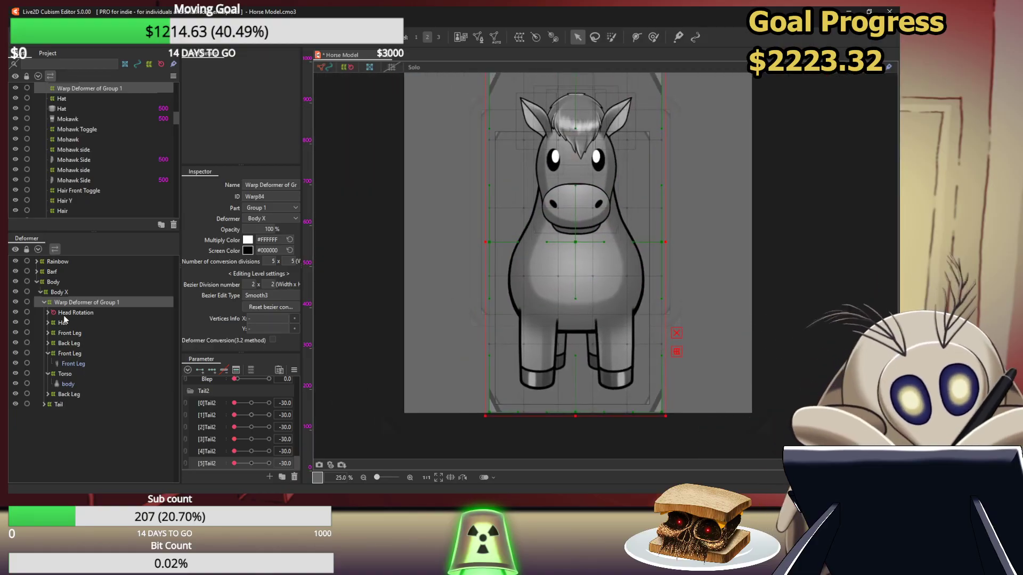
Delete Warp Deformer of Group 1 and collapse the Tail2 parameter folder
key("Delete")
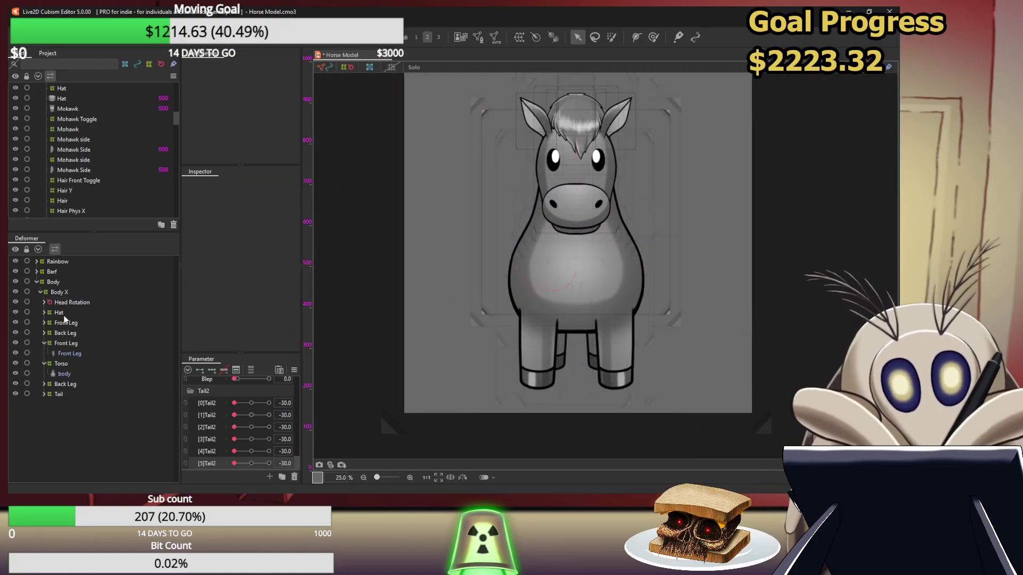
left_click(189, 391)
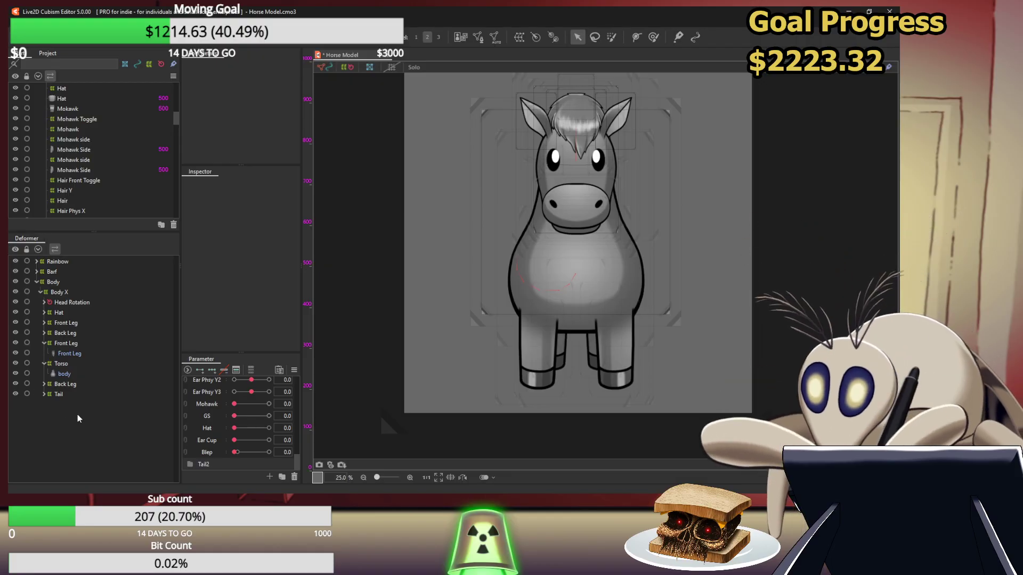
Save the model and open its physics settings, turning the horse in the preview to test the physics
key("ctrl+s")
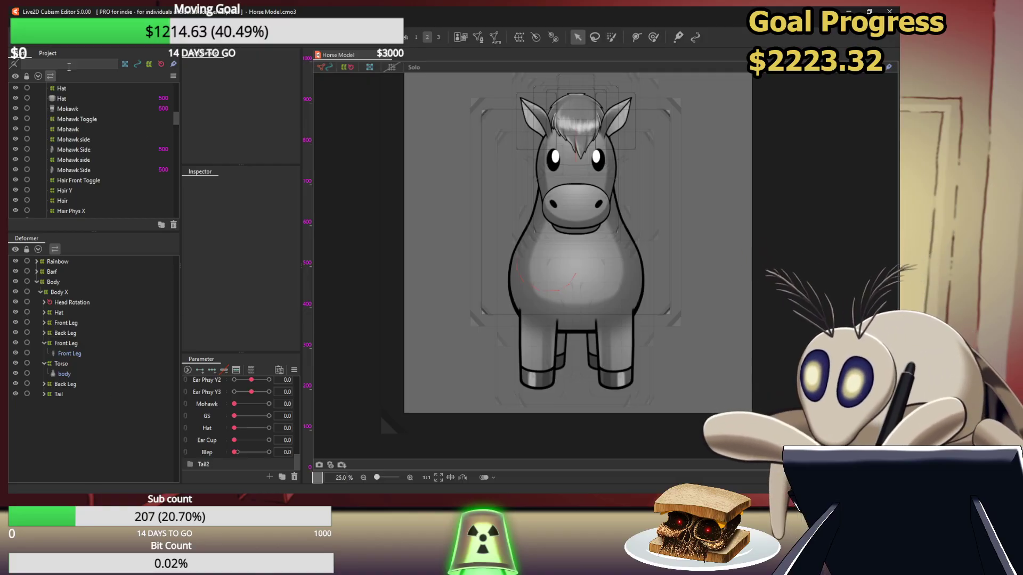
left_click(76, 24)
left_click(108, 214)
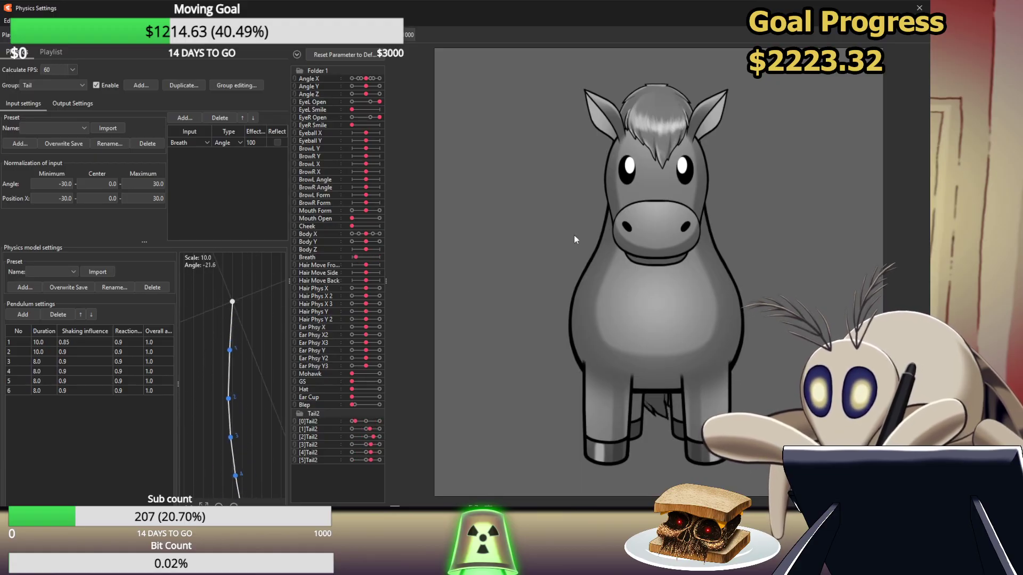
left_click_drag(574, 235, 745, 160)
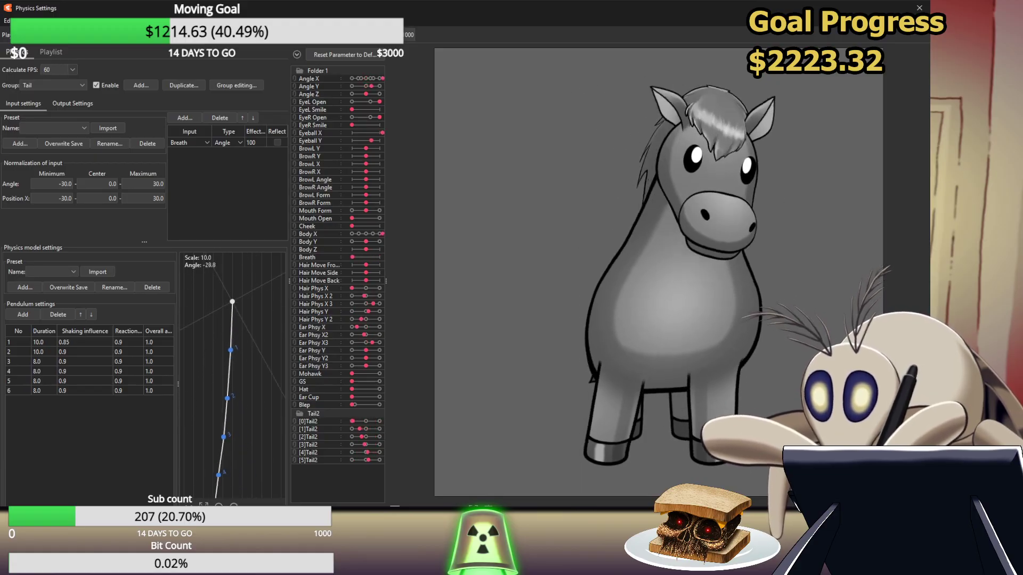
Preview the horse's physics with random poses and call up the random pose settings to check the motion
left_click(133, 35)
left_click(141, 64)
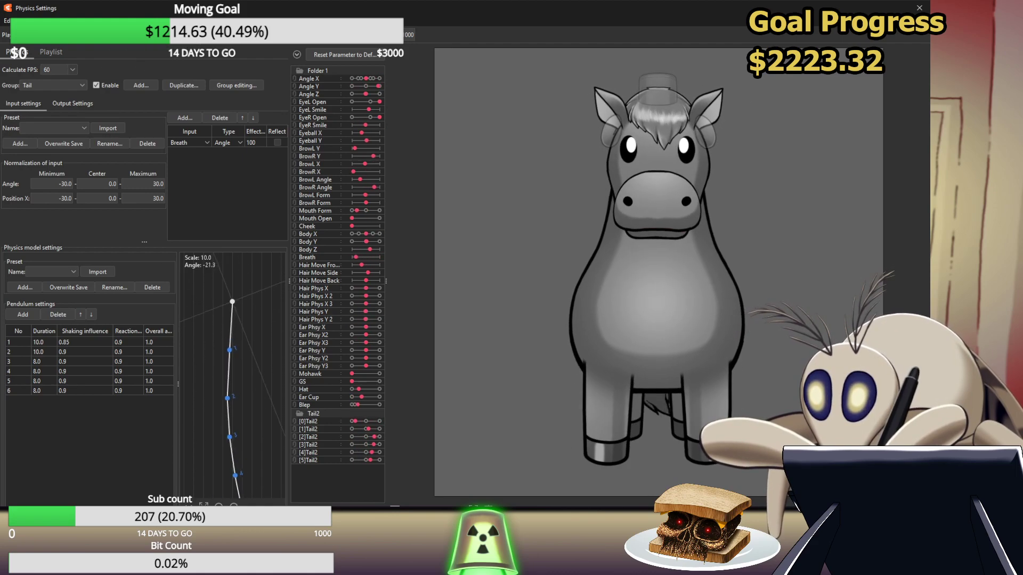
left_click(84, 20)
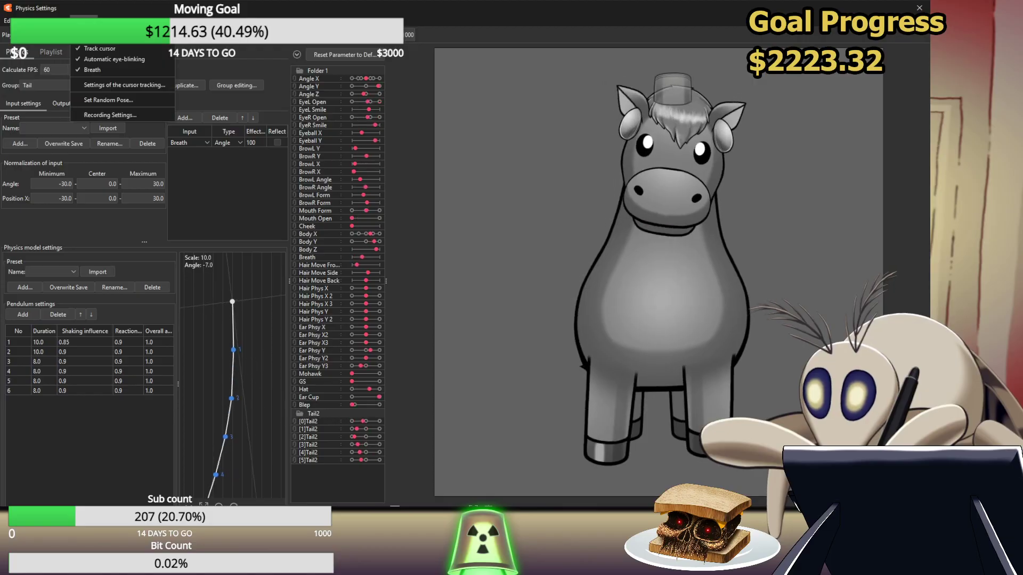
left_click(109, 100)
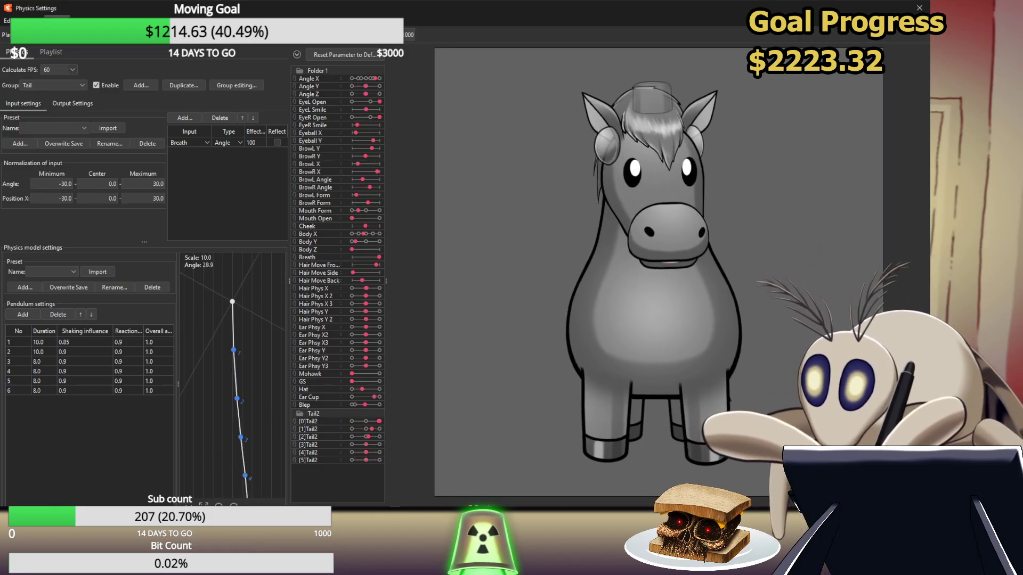
left_click(80, 34)
key("Escape")
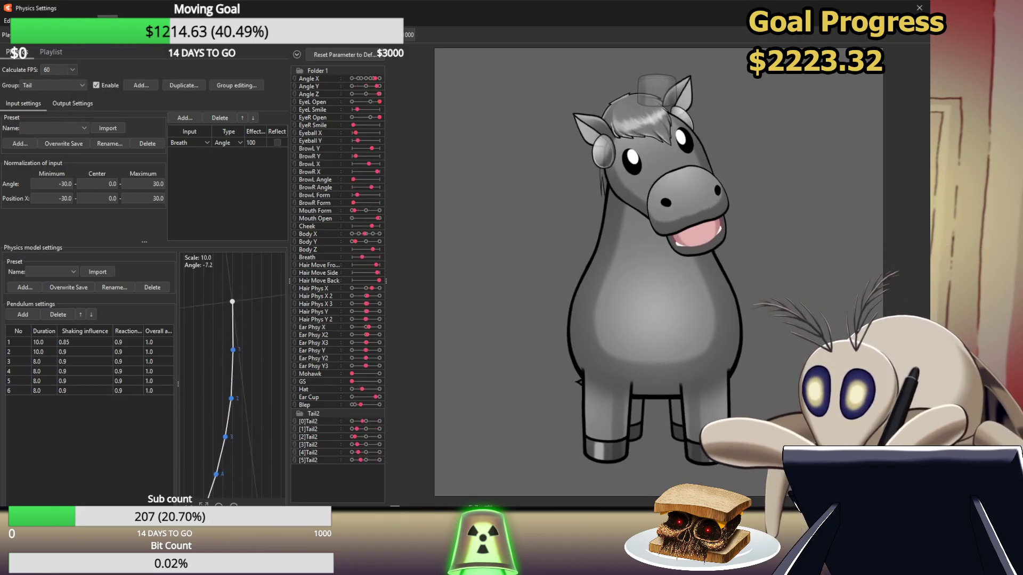
left_click(80, 35)
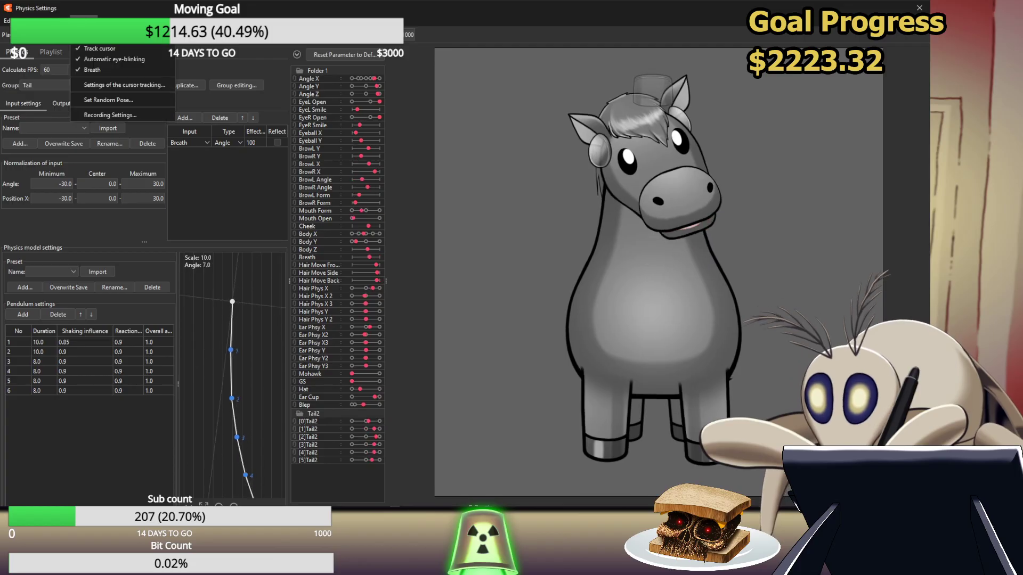
left_click(101, 99)
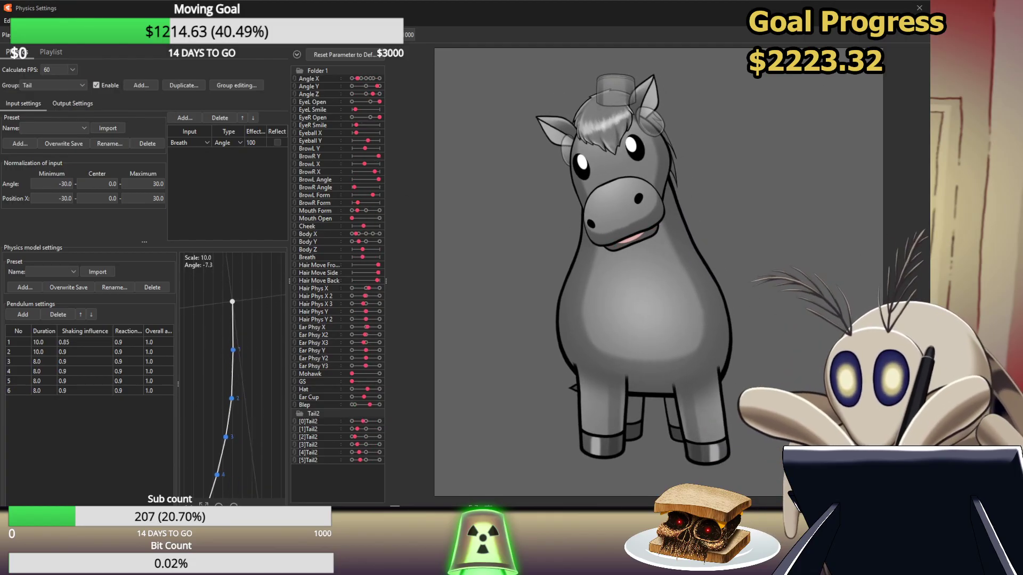